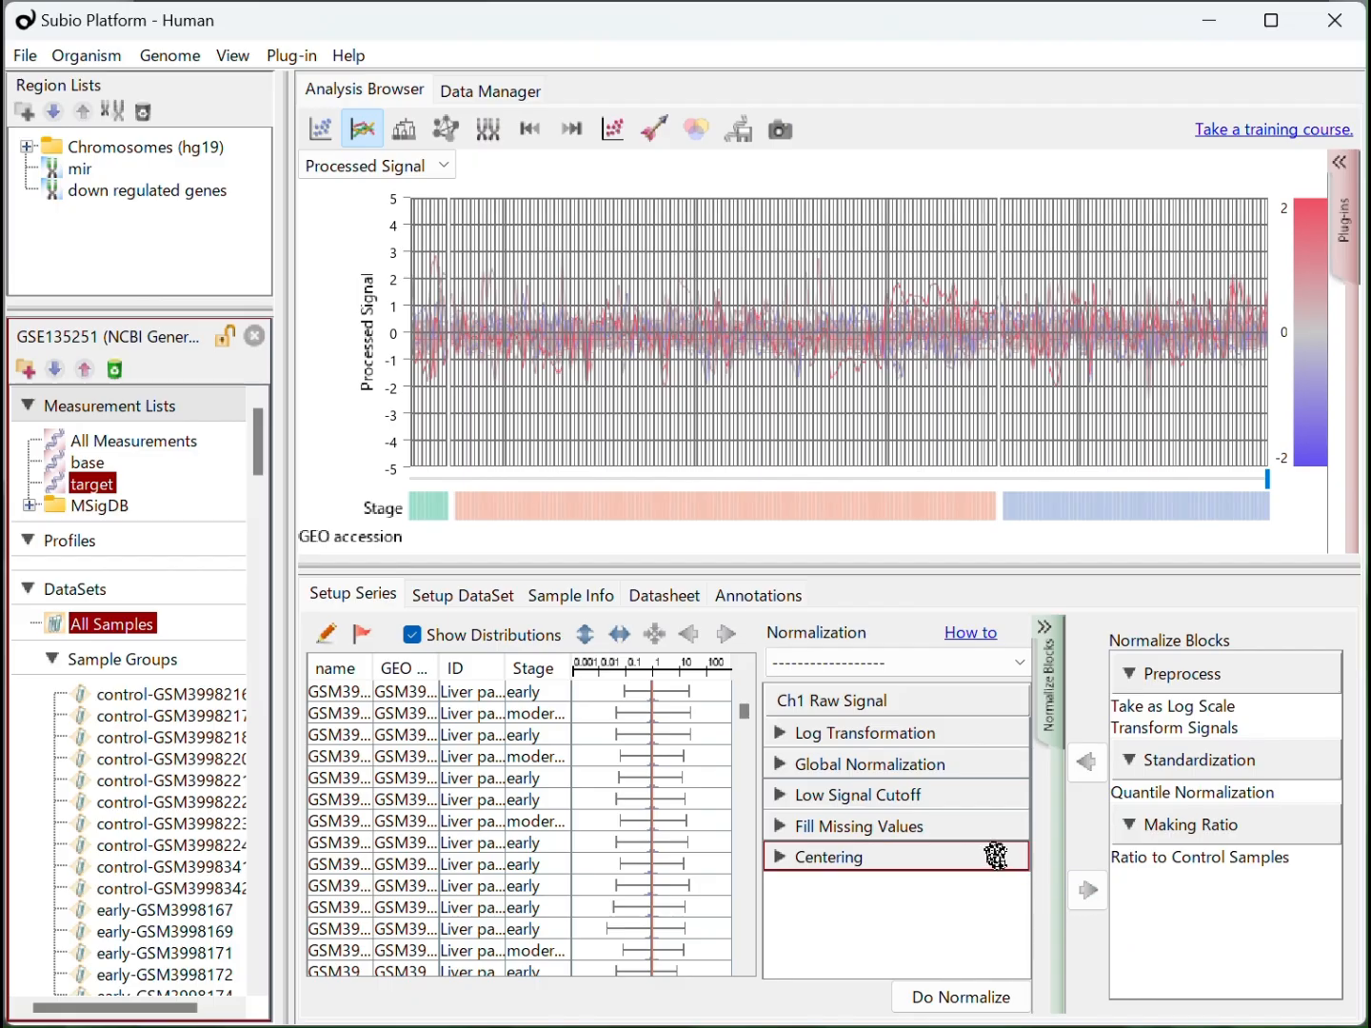
Show the datasheet for the base measurement list and export it to the desktop as base.txt
click(646, 601)
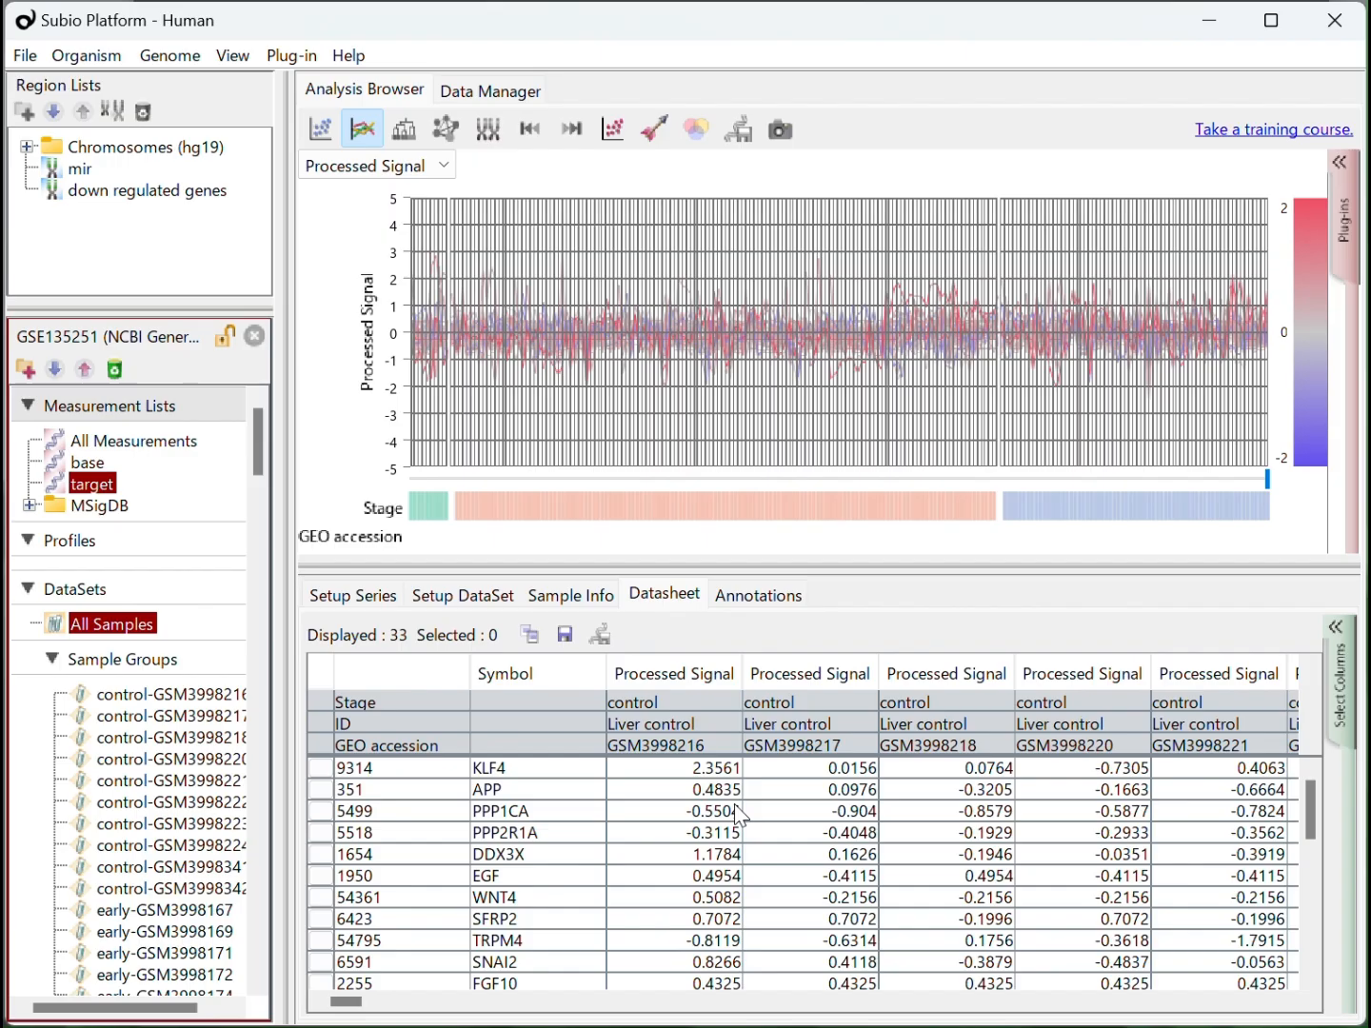
click(87, 462)
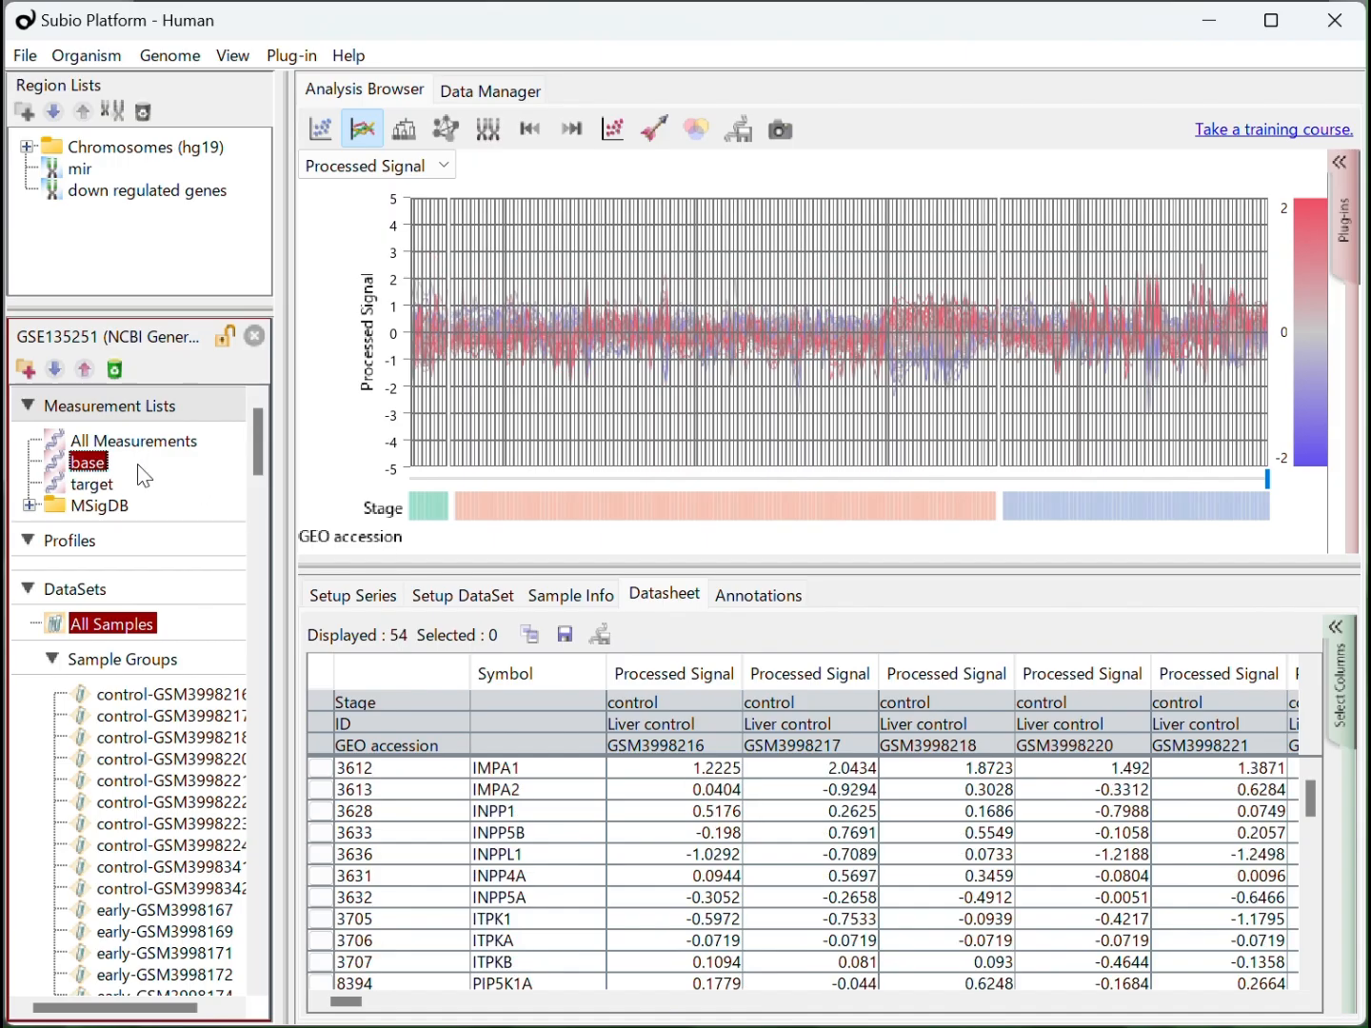
click(571, 640)
click(638, 734)
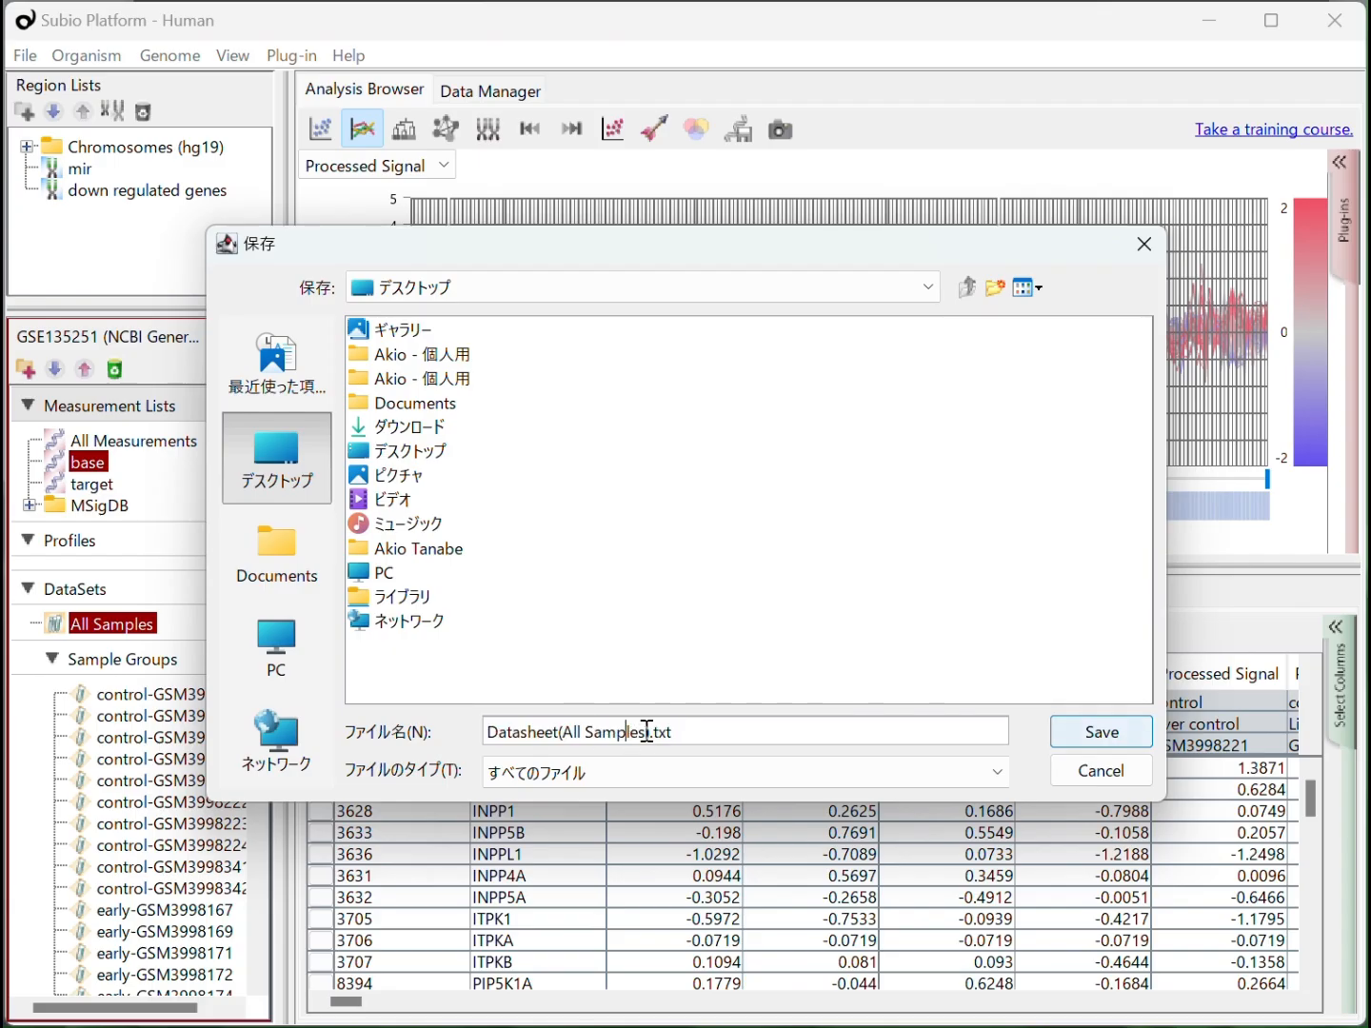
drag(651, 732, 325, 678)
text(base)
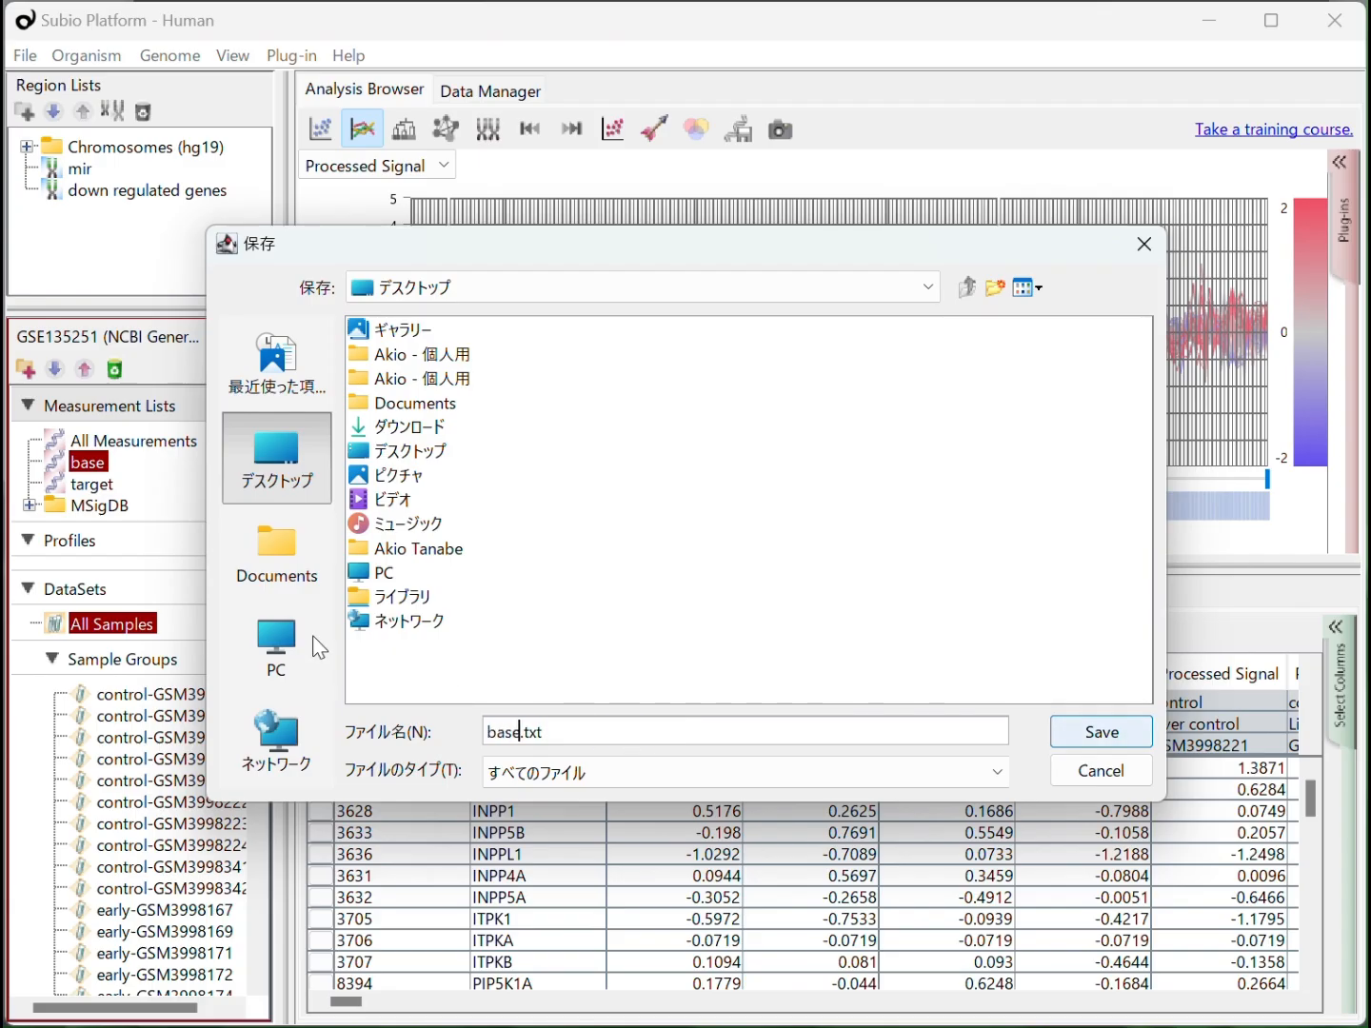
click(1107, 739)
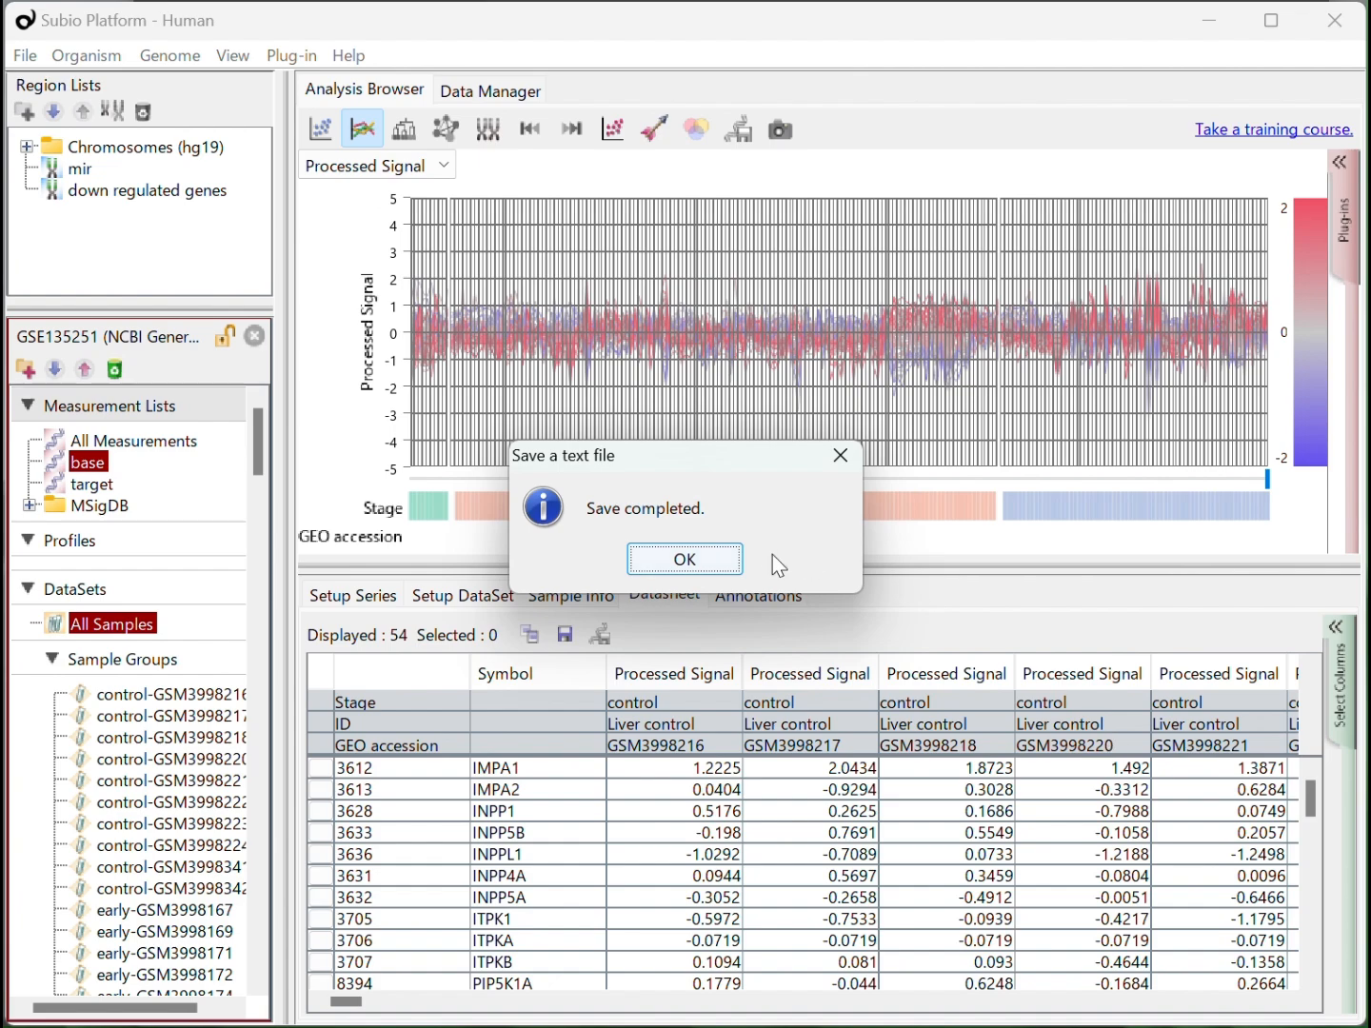
click(727, 568)
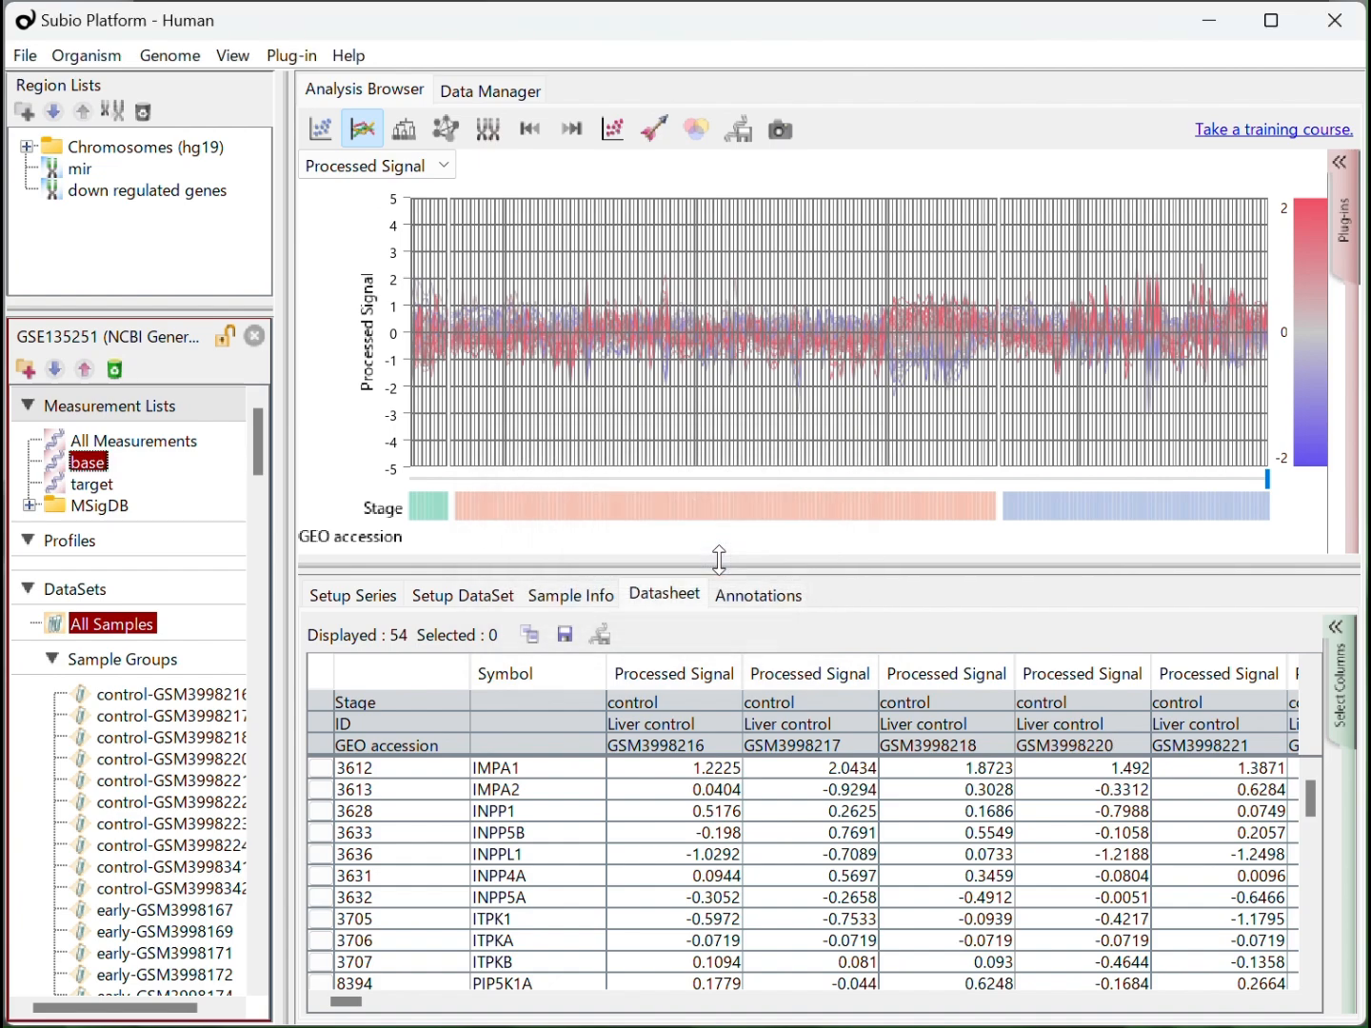
Export the datasheet of the target measurement list to the desktop as target.txt
click(92, 484)
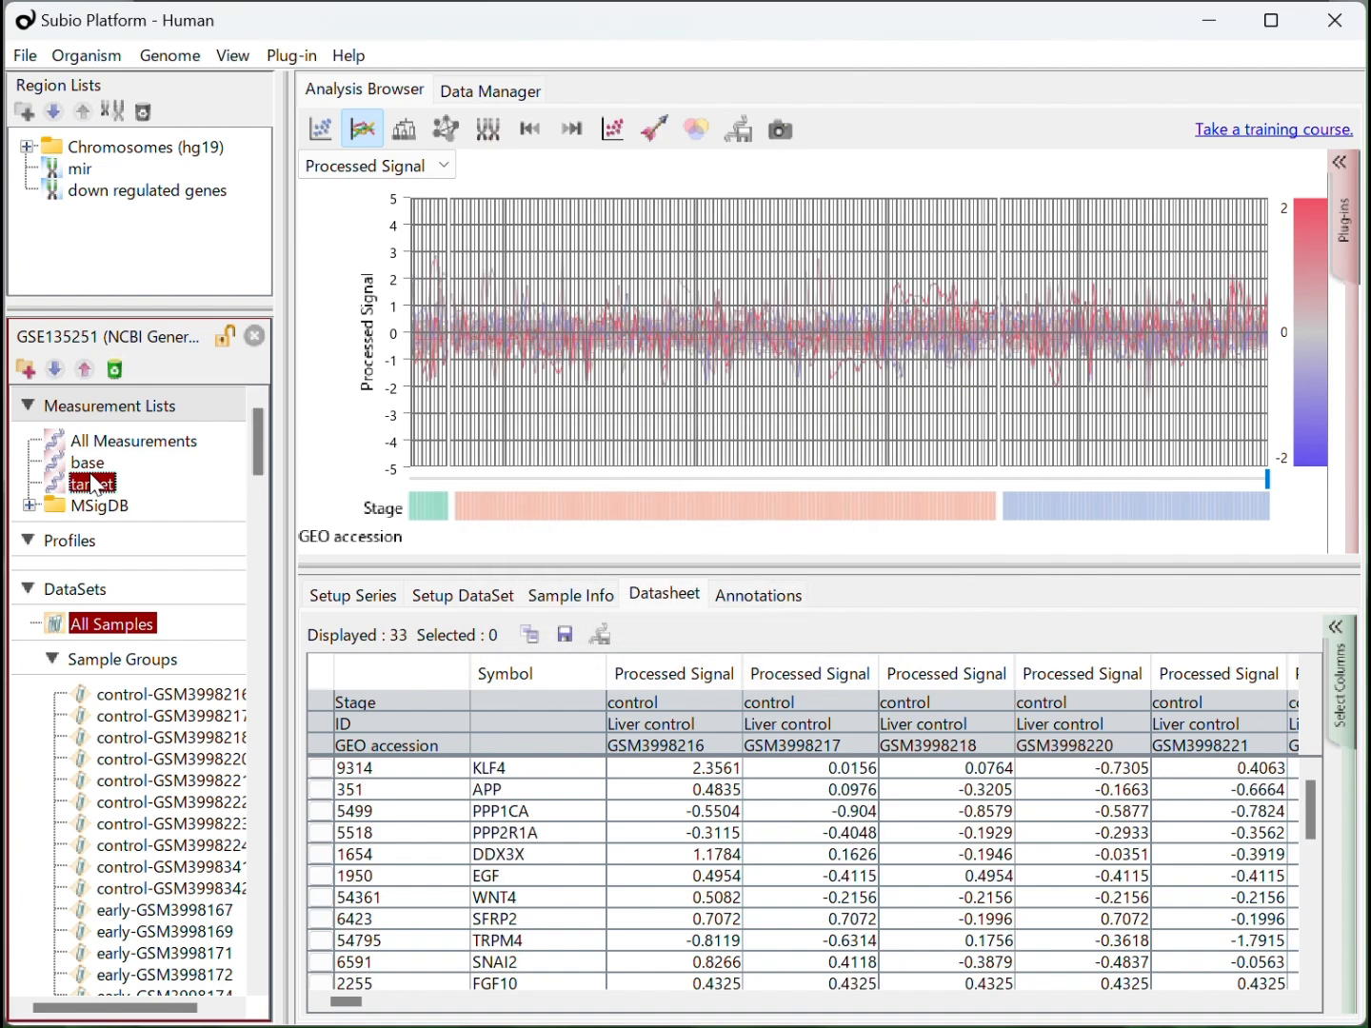
click(564, 635)
click(589, 729)
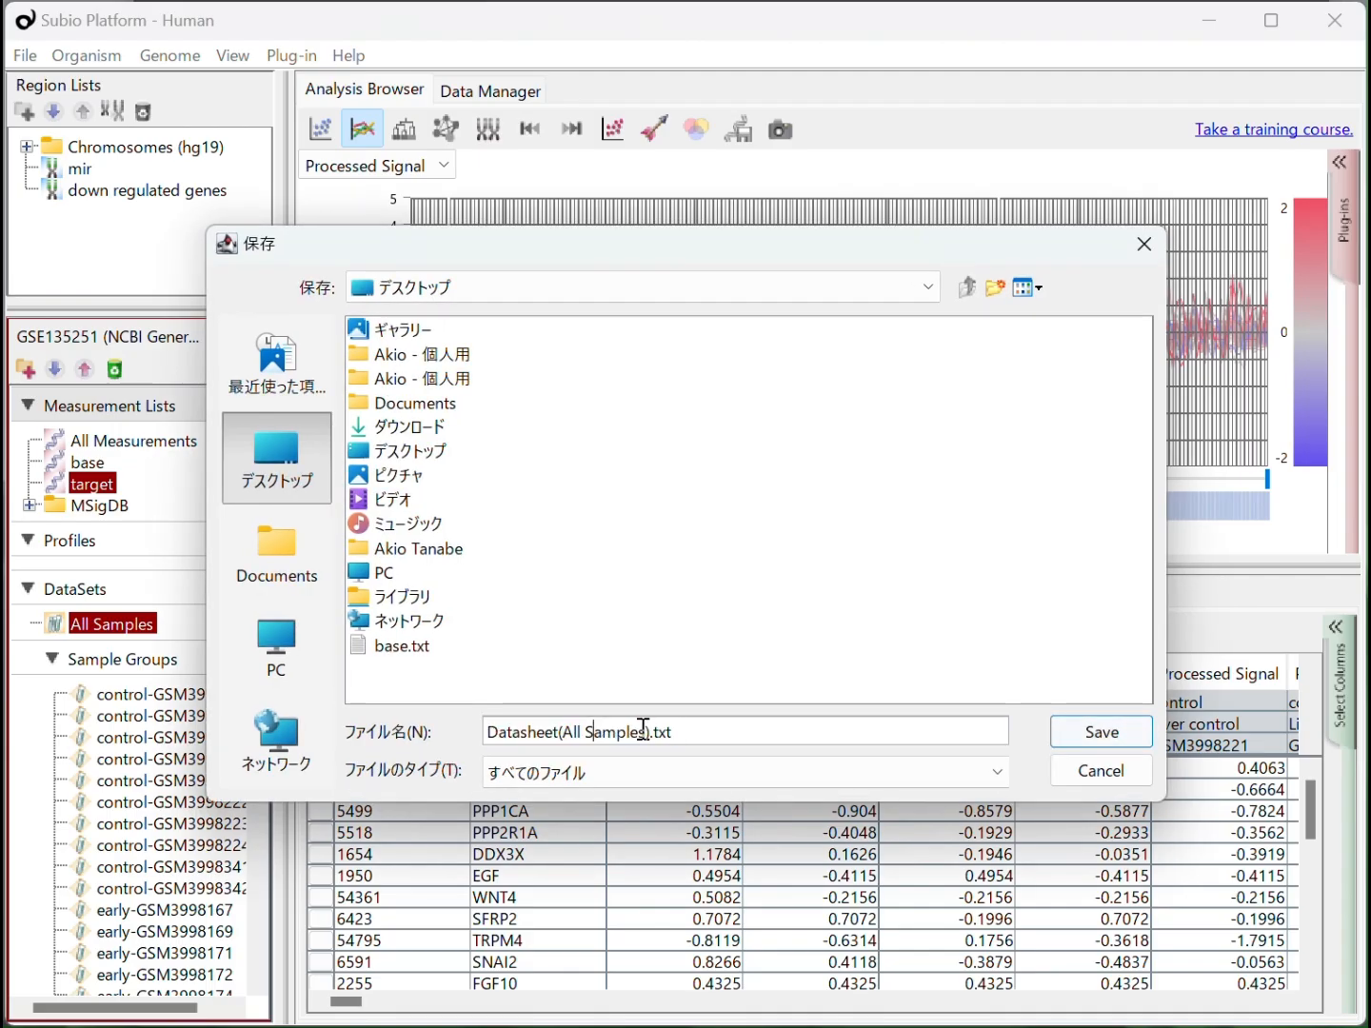
drag(655, 733, 411, 732)
text(target)
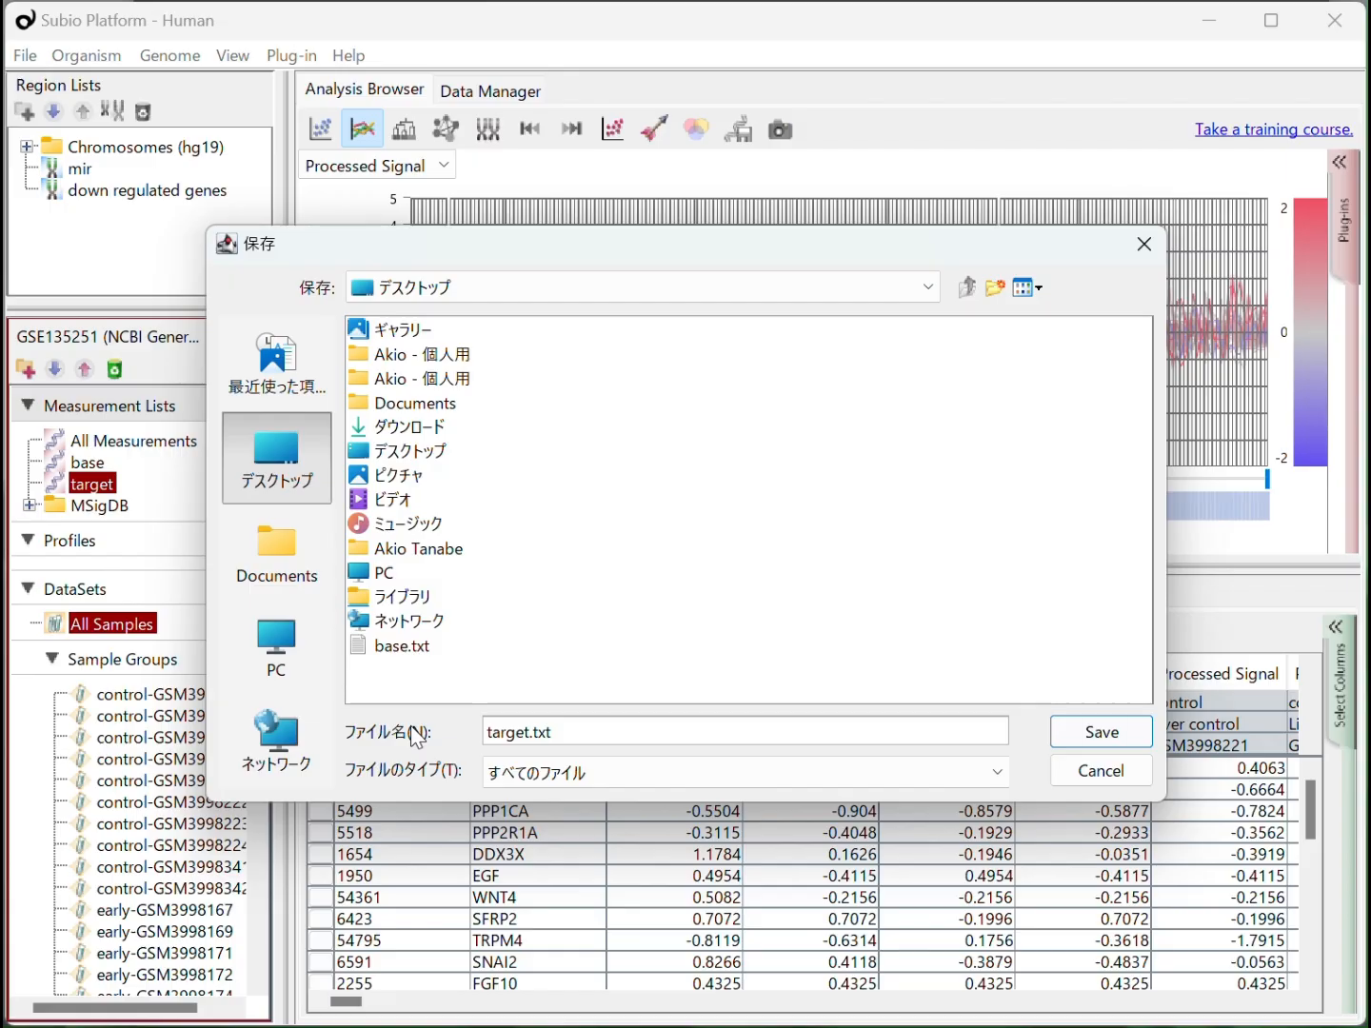
click(1095, 732)
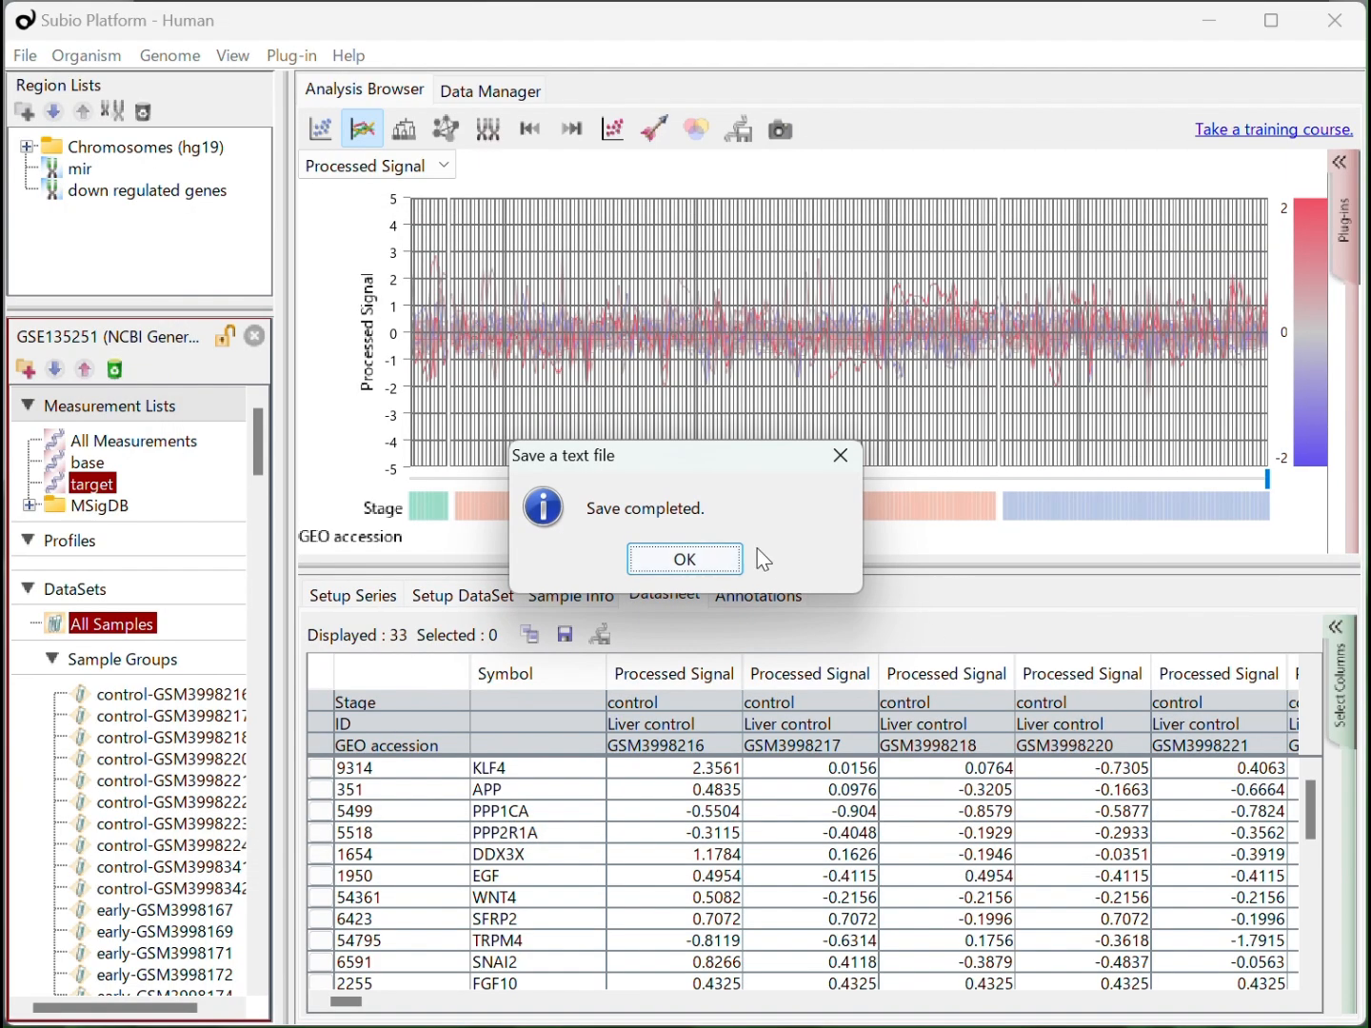
click(685, 560)
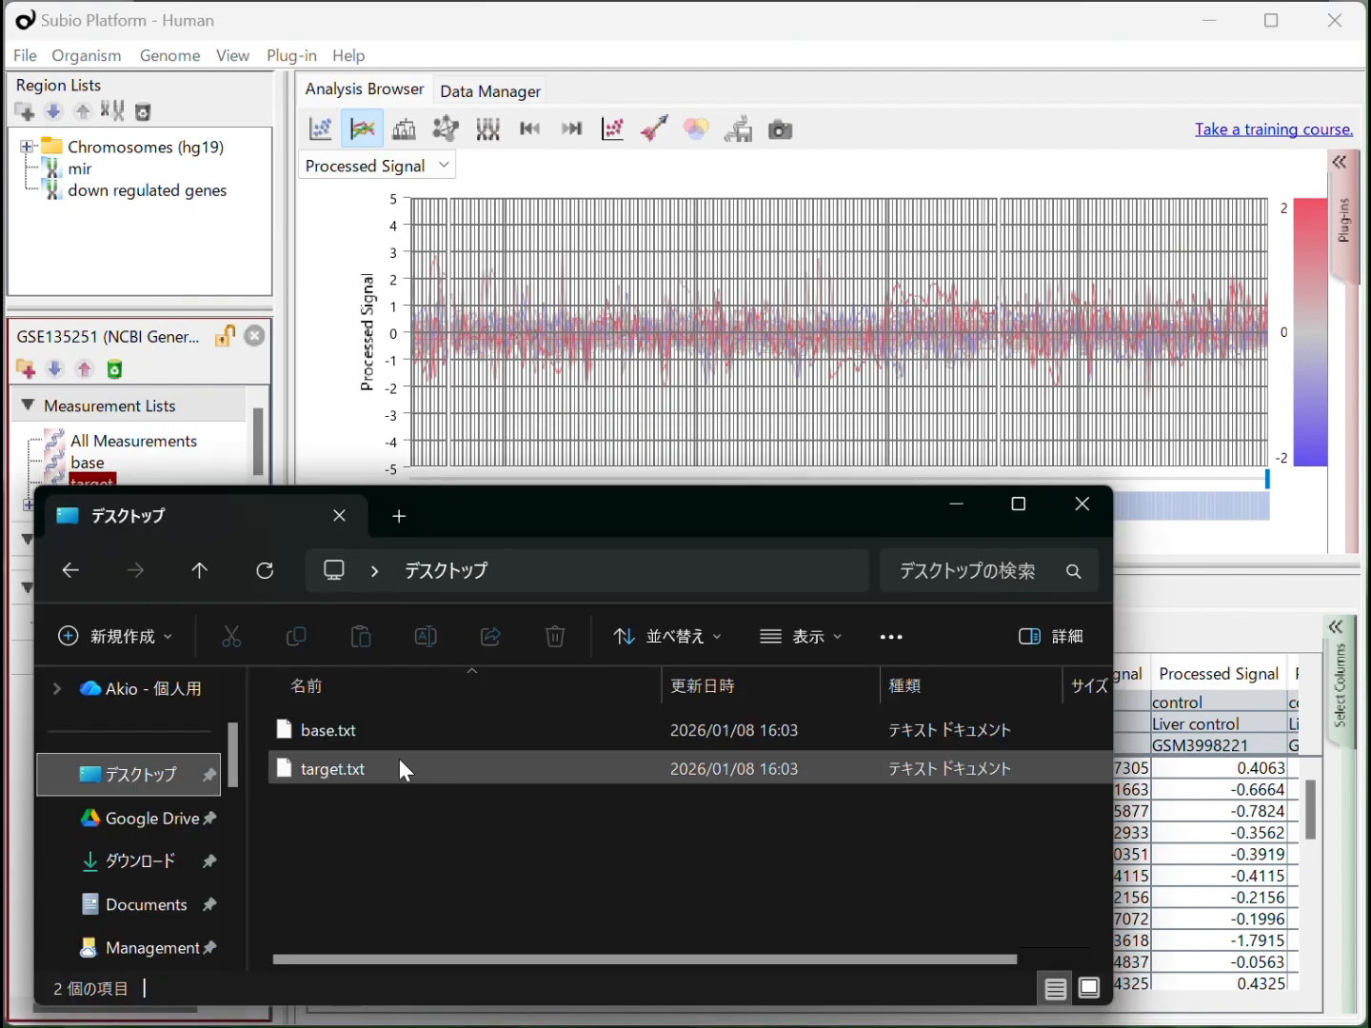
Switch to Excel and open base.txt from the desktop folder in it
click(357, 743)
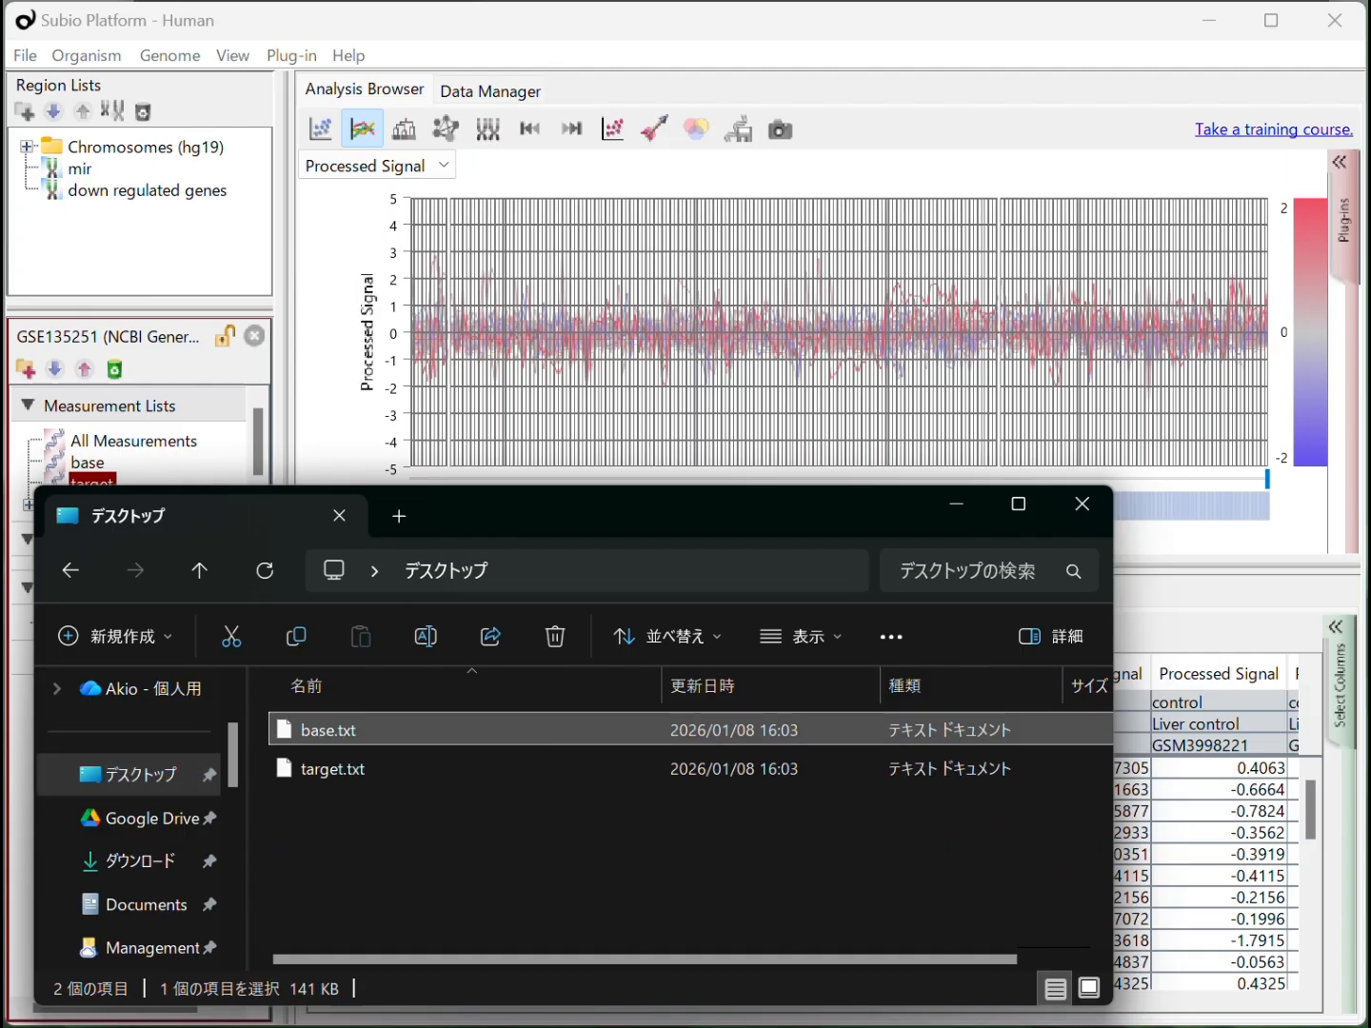
key(alt+Tab)
click(185, 503)
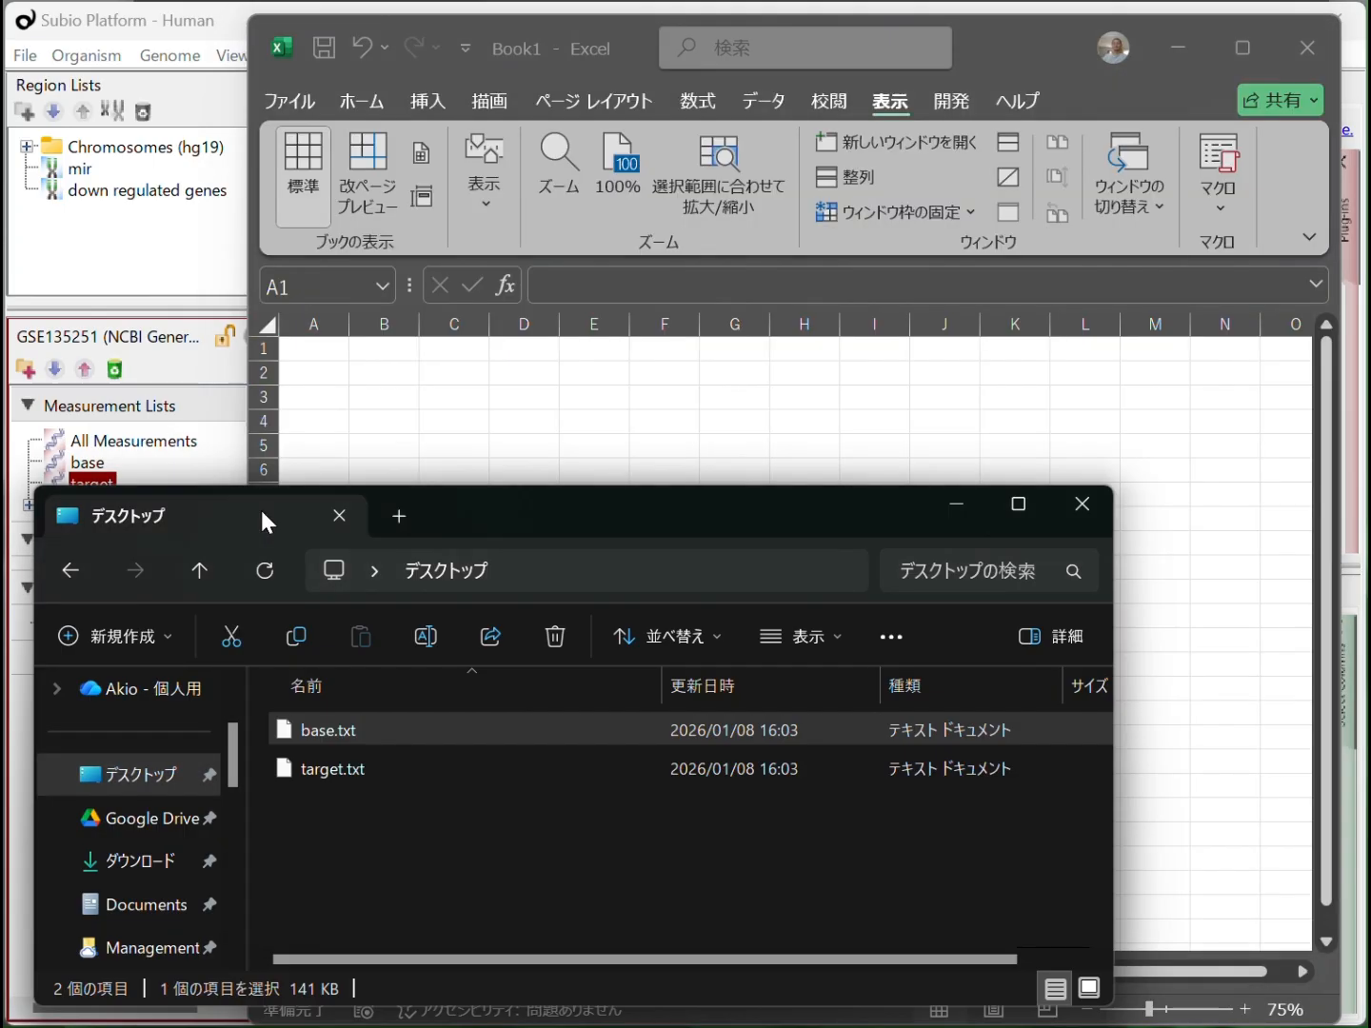
drag(480, 521, 335, 547)
drag(185, 736, 558, 455)
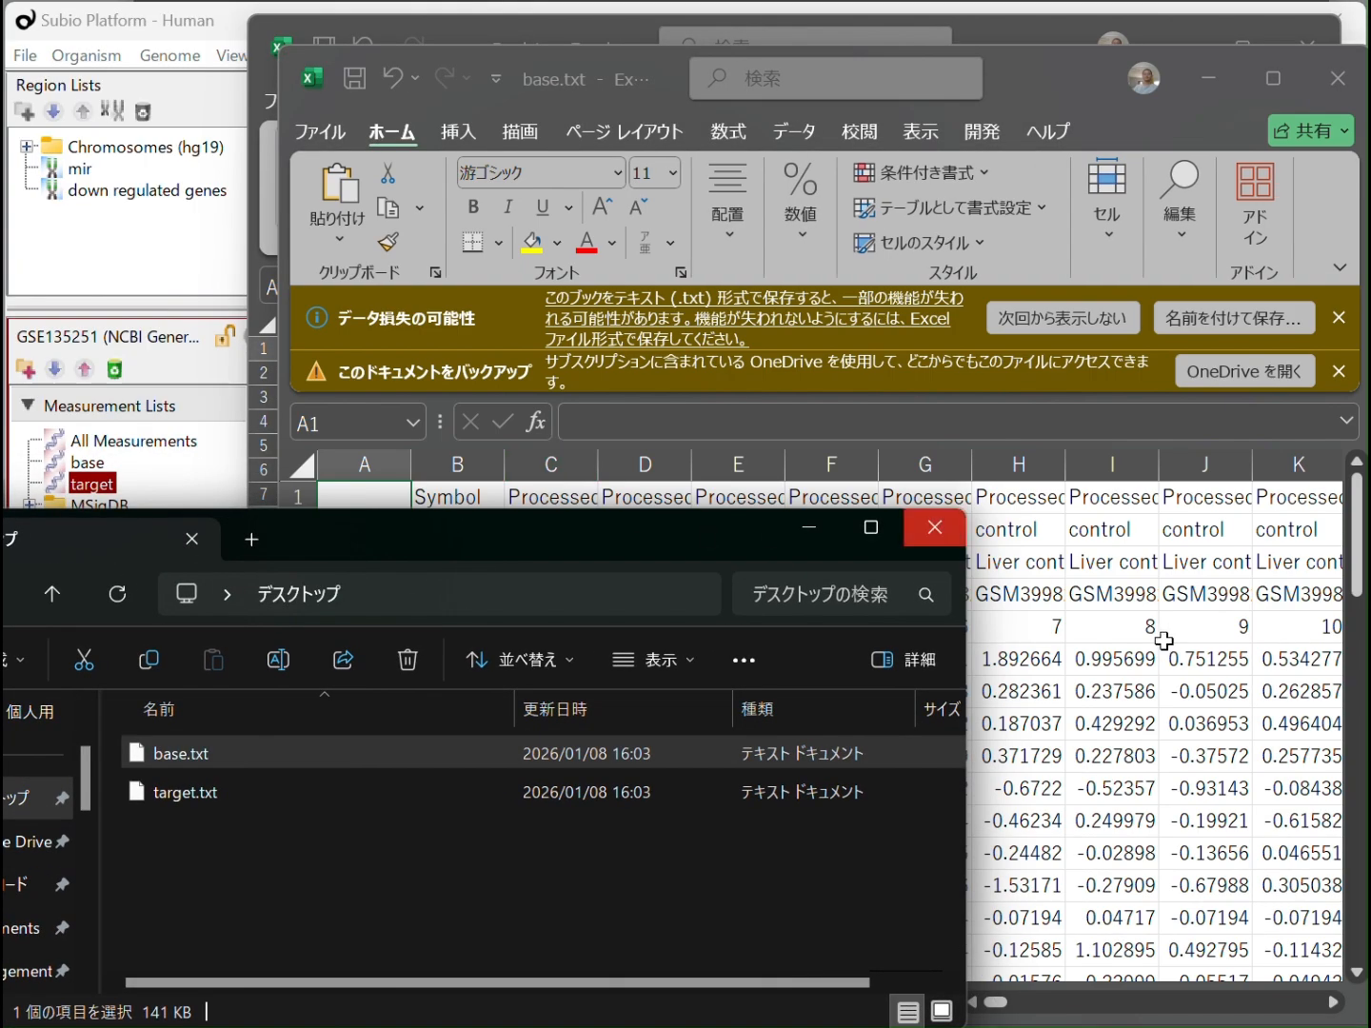
click(1144, 669)
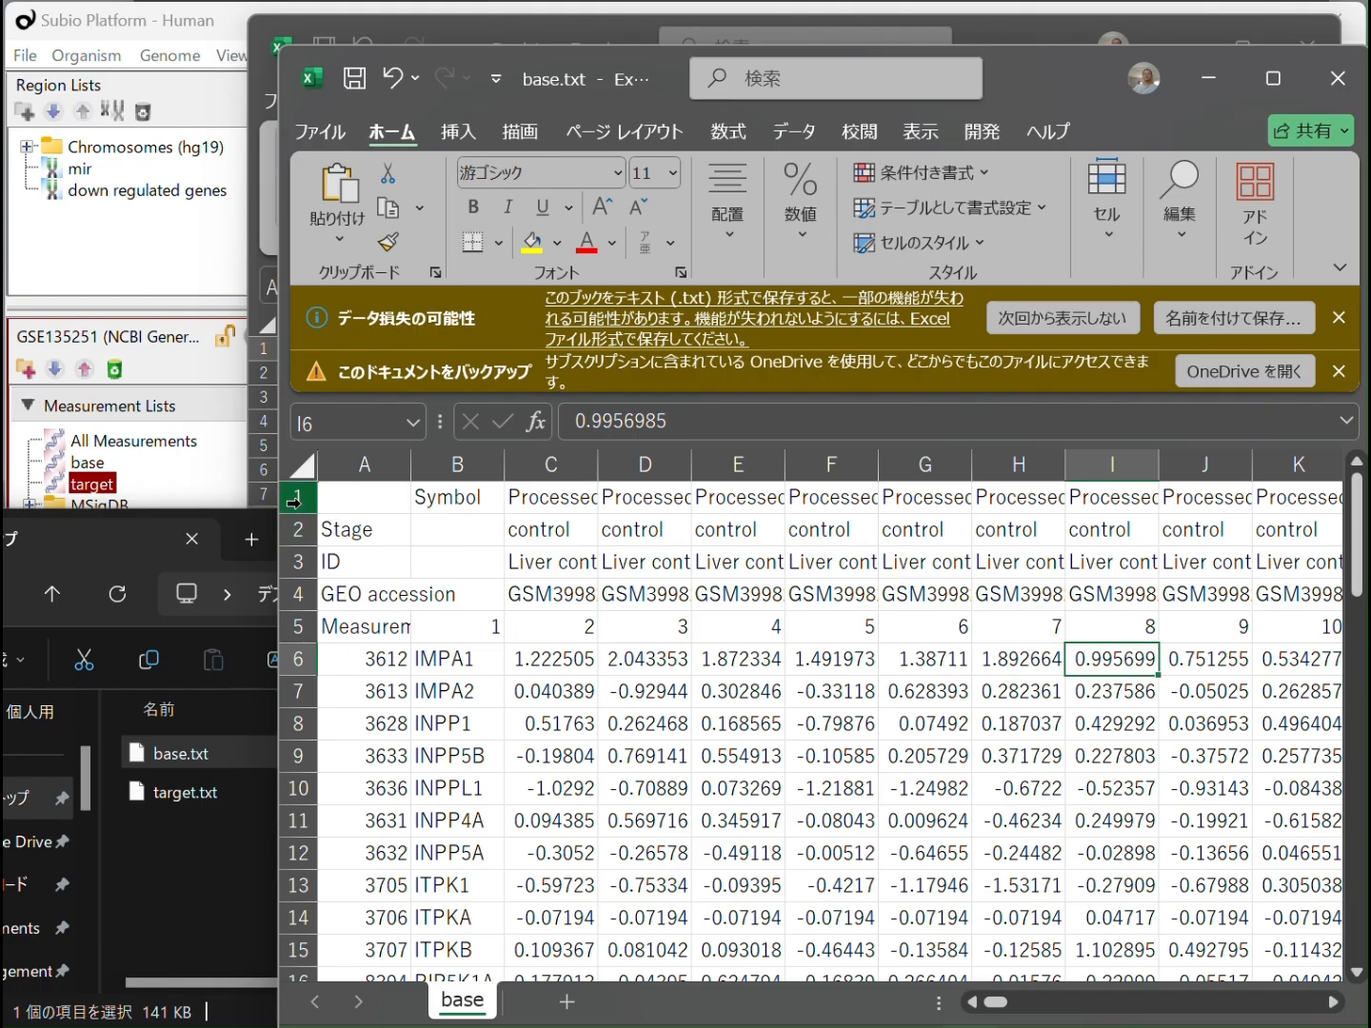
Delete the Symbol, Stage and ID header rows above GEO accession, plus the MeasurementID row, from base.txt
drag(295, 498, 299, 560)
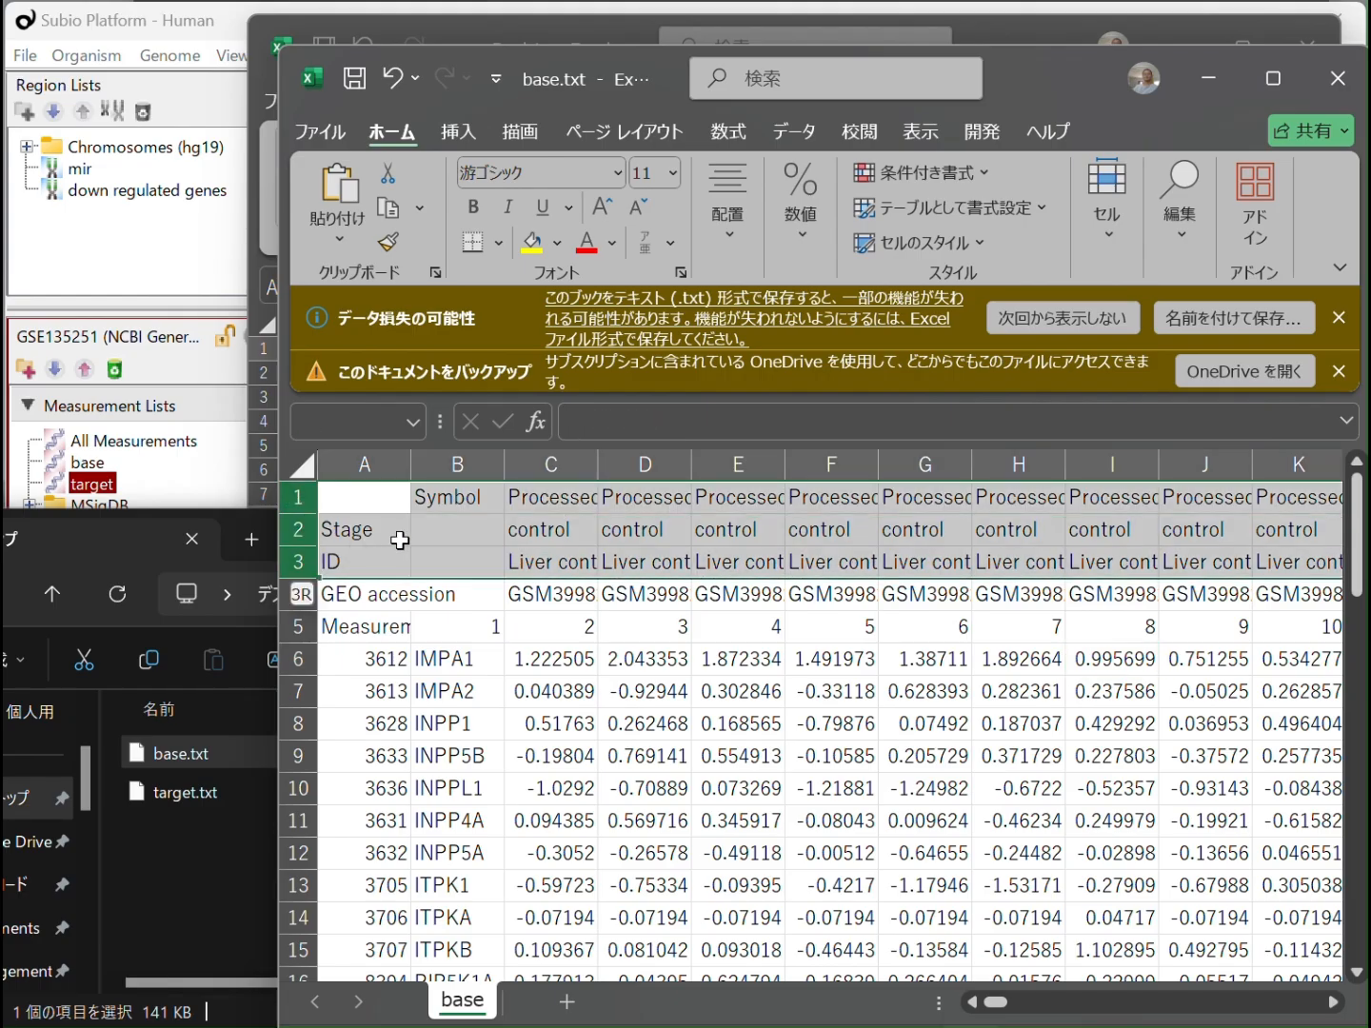
right_click(404, 538)
click(481, 832)
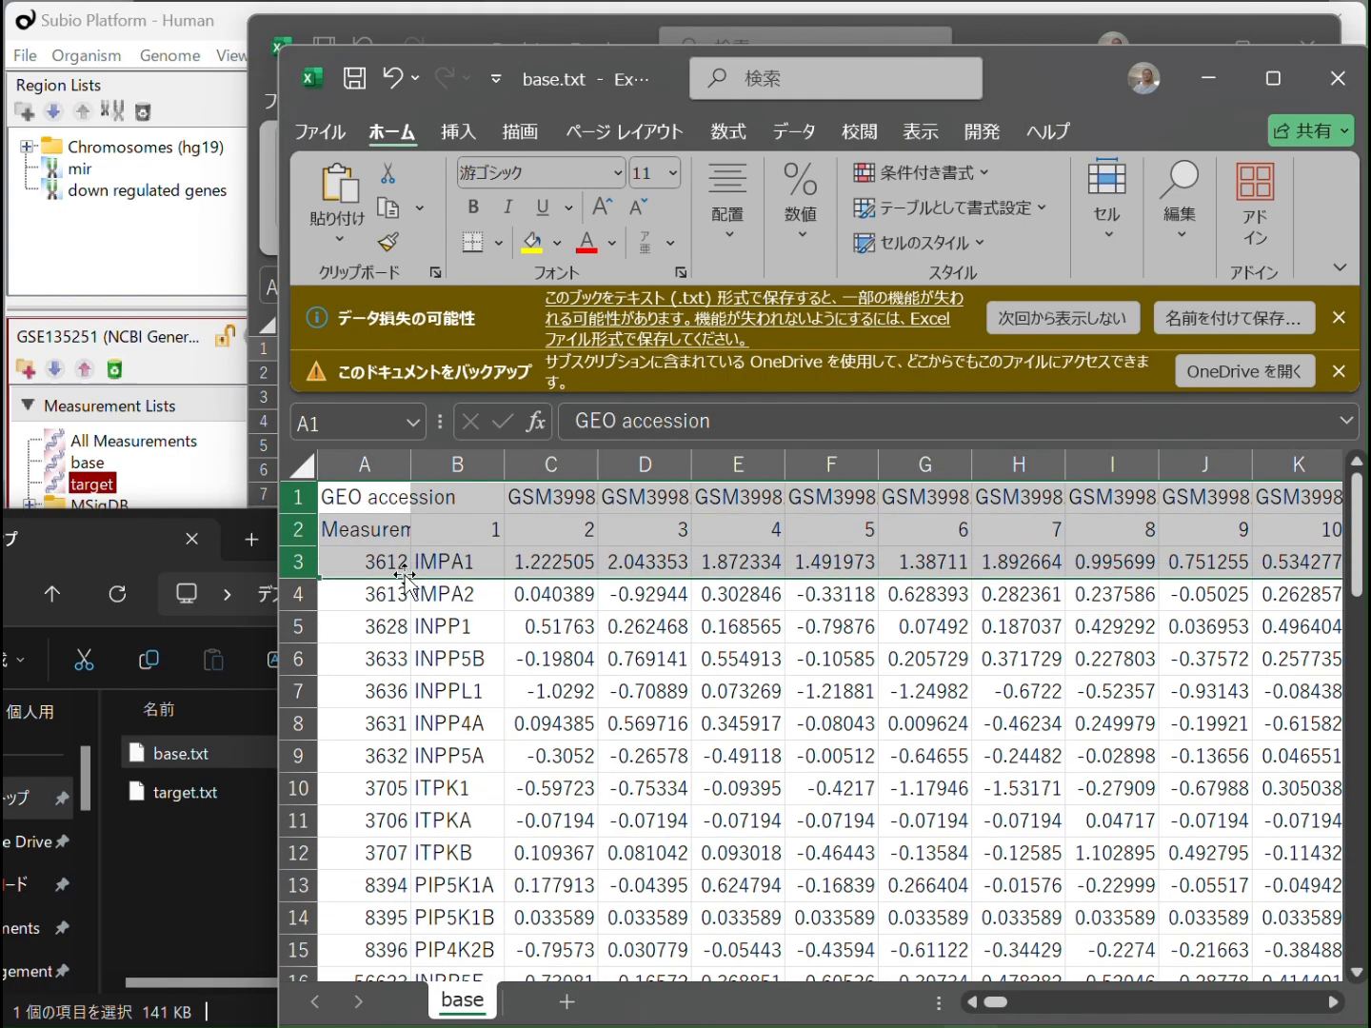
click(303, 529)
right_click(370, 533)
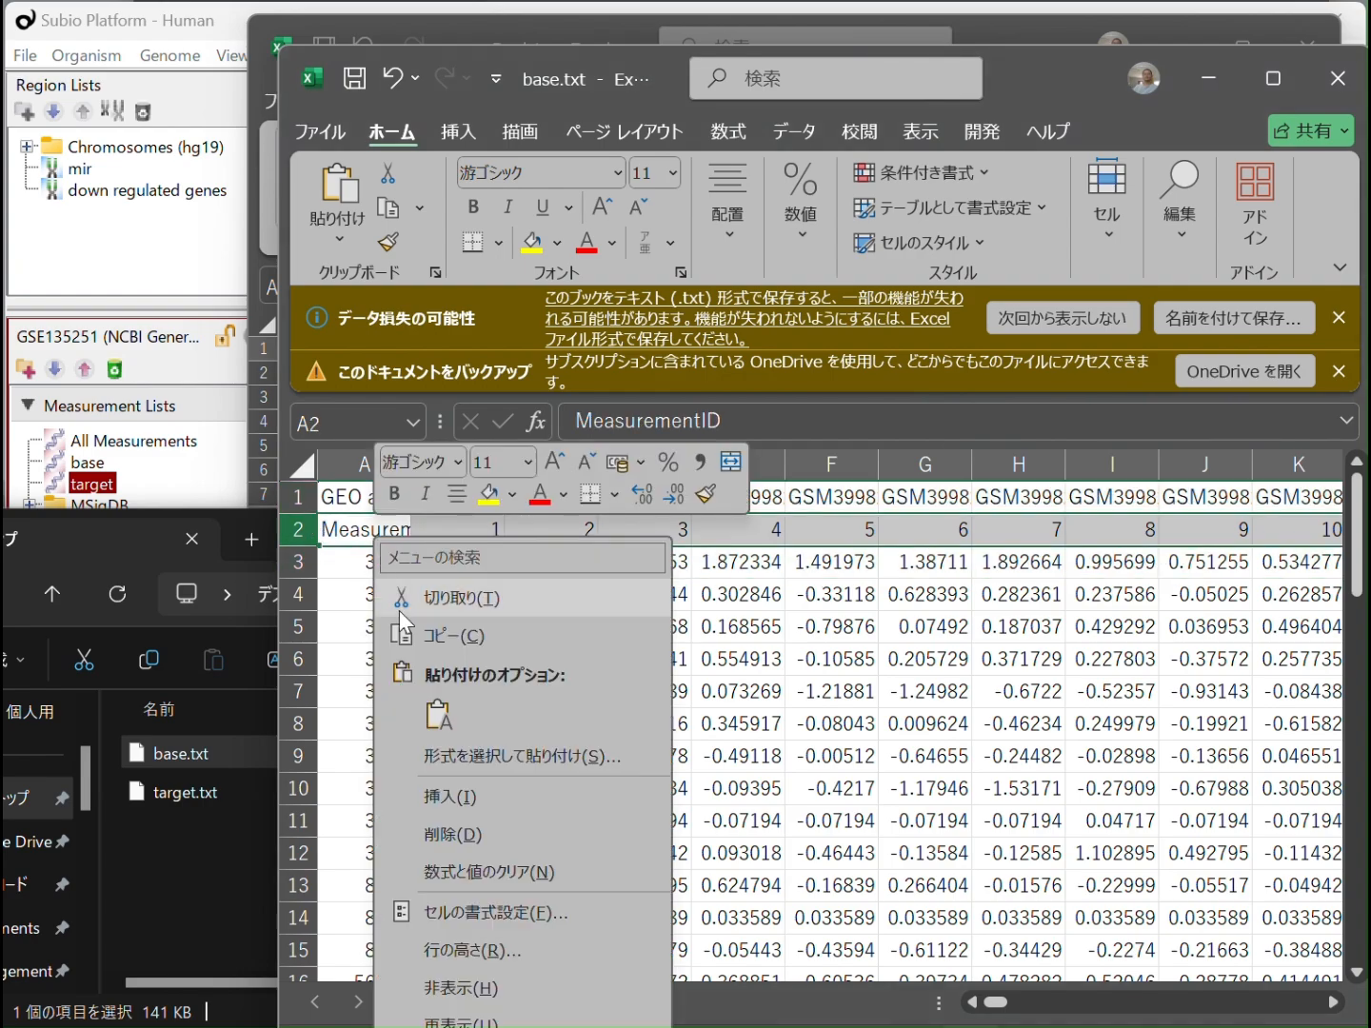
click(456, 834)
Delete column HK, the trailing column of zeros at the far end of the base sheet
click(540, 602)
drag(999, 1005, 1342, 1001)
click(1219, 475)
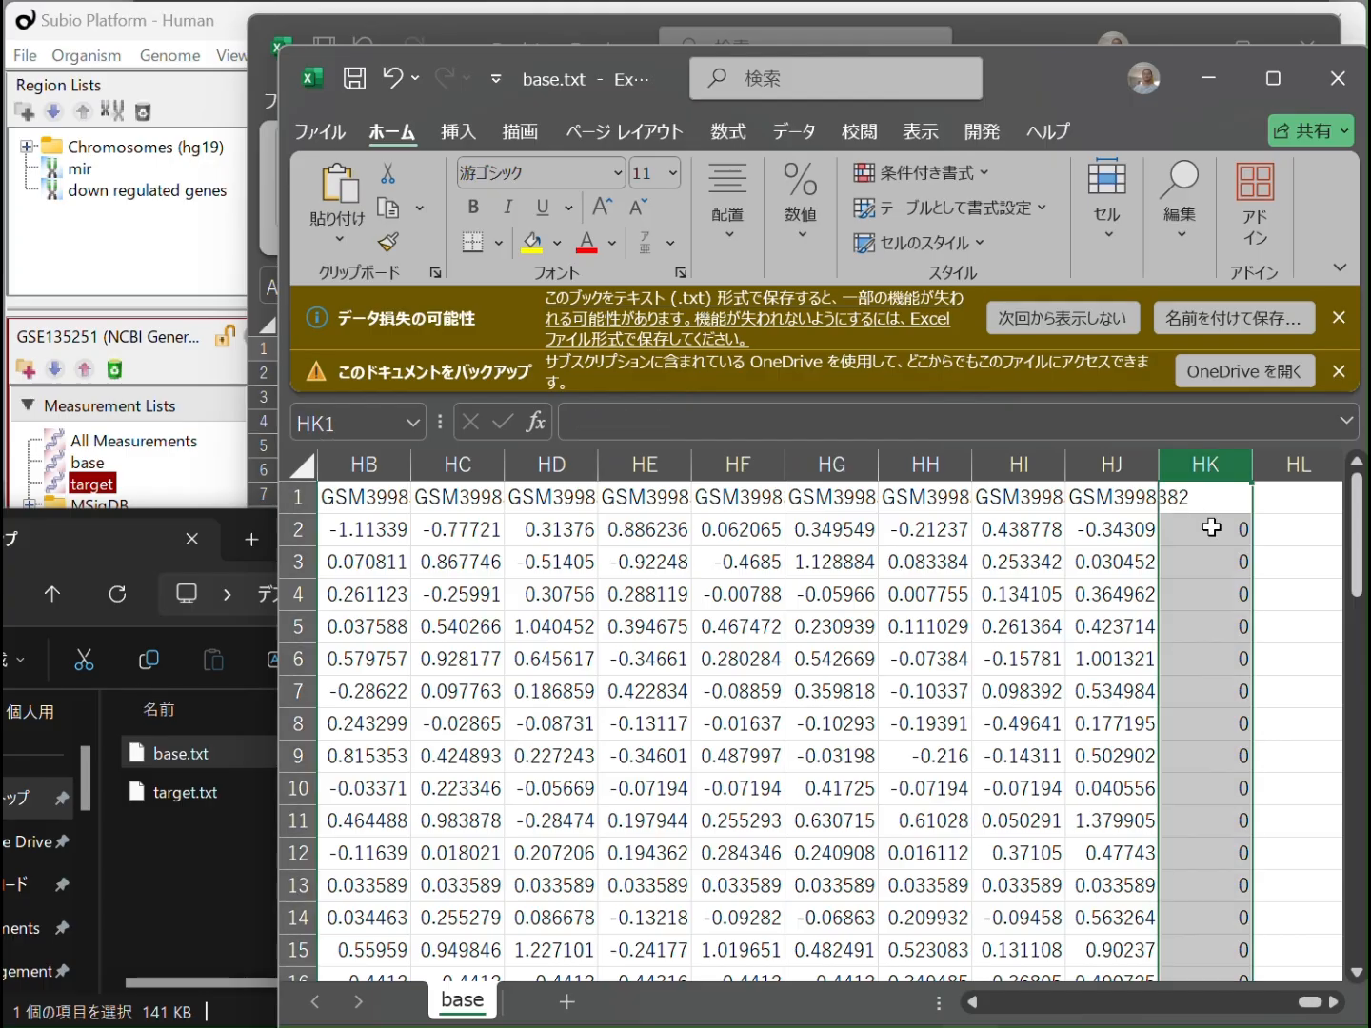
right_click(1212, 527)
click(1284, 811)
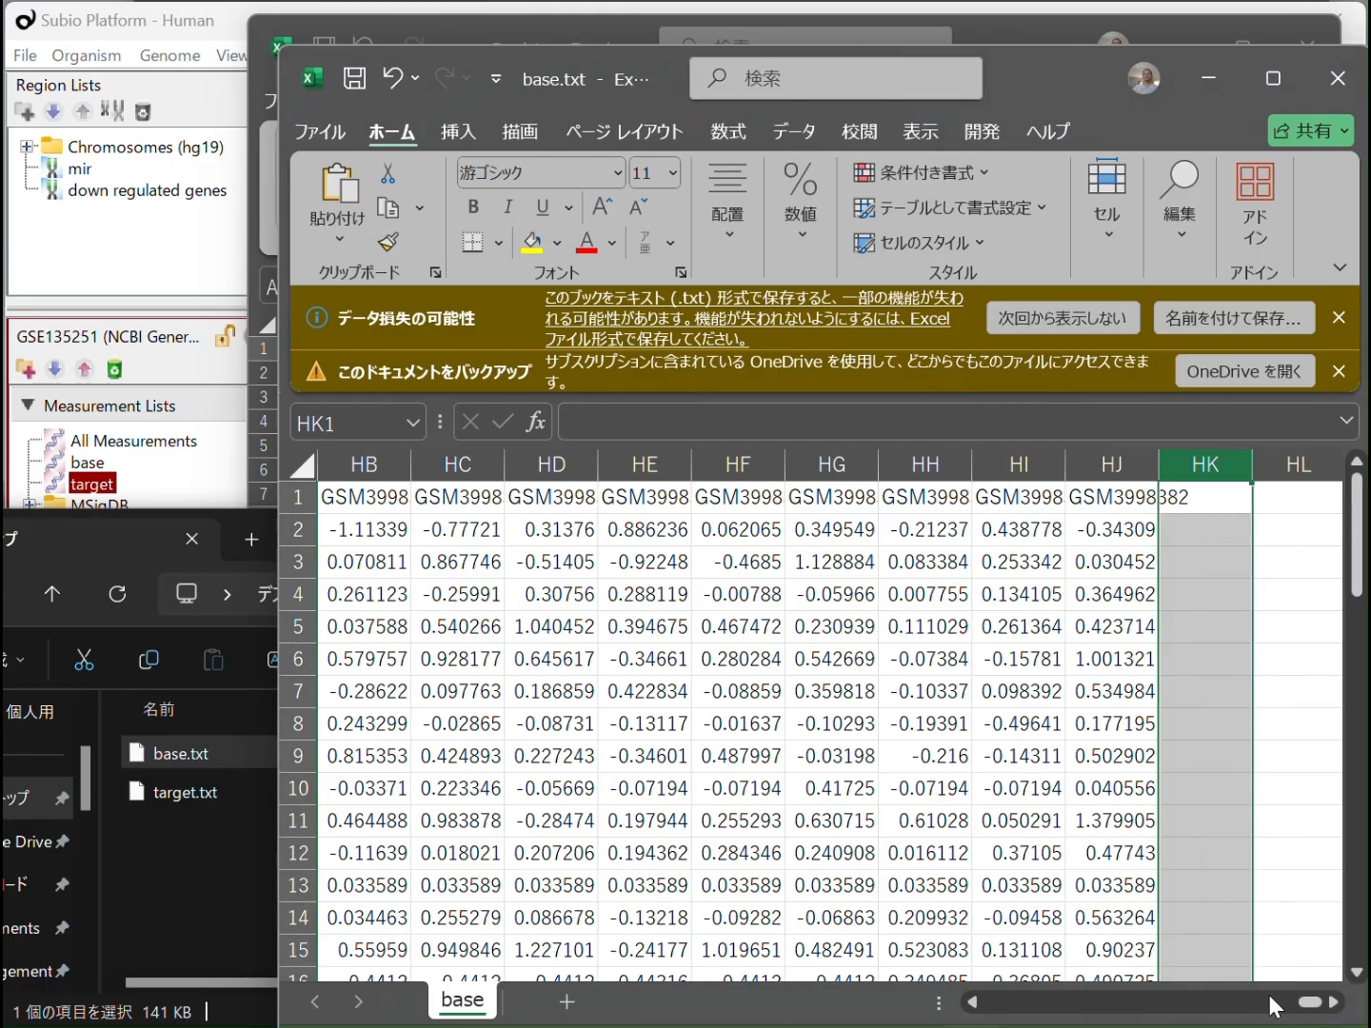
drag(1309, 1005, 982, 1019)
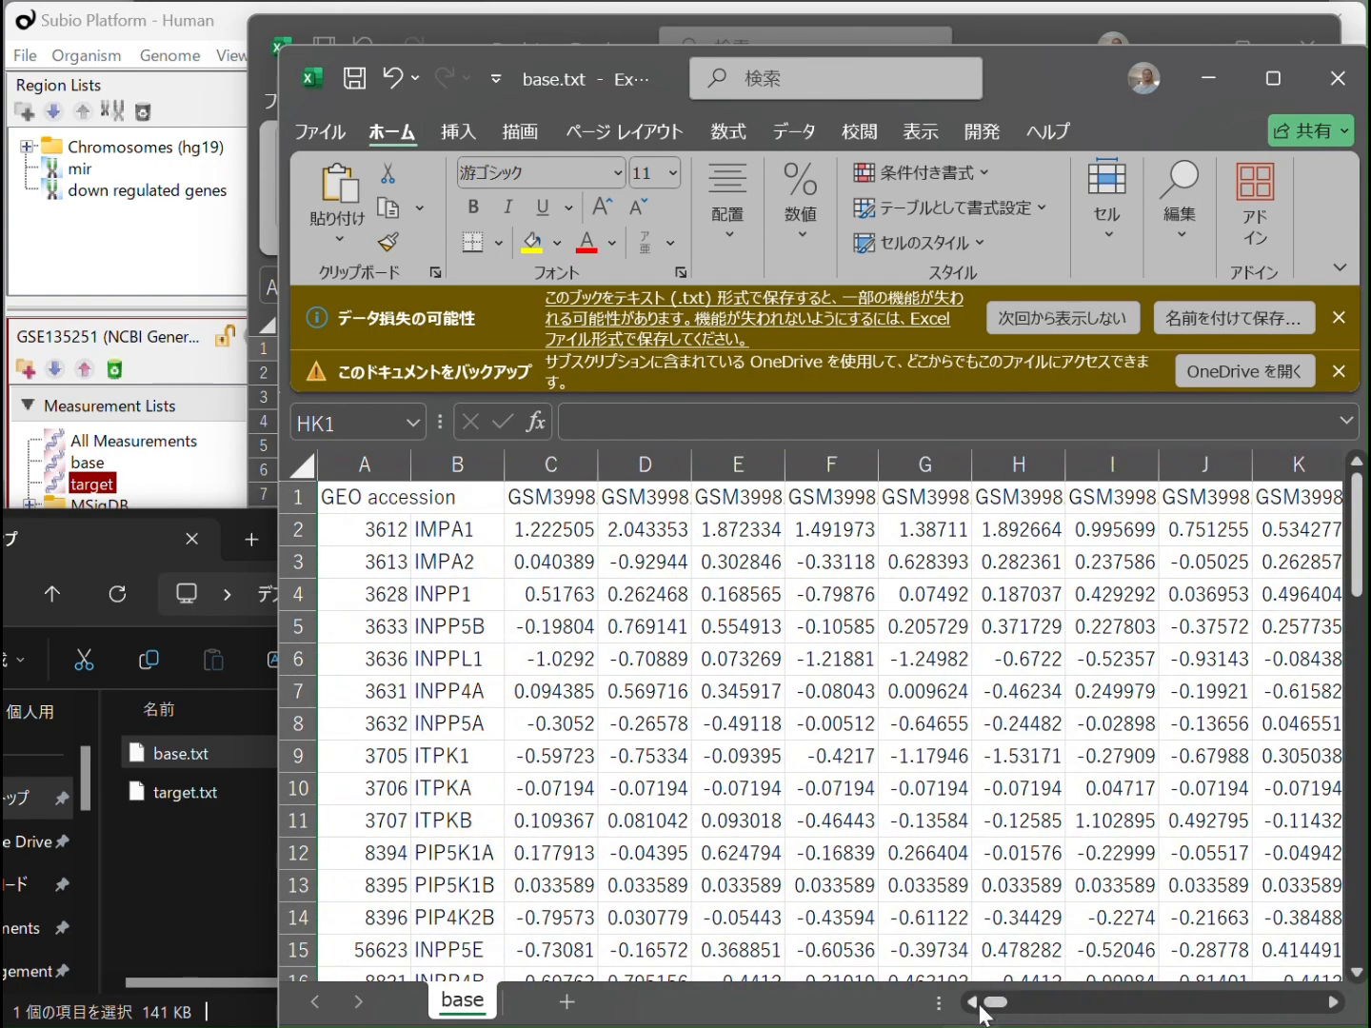
Delete the numeric ID column A from the base sheet and enter "Gene Symbol" in A1 as the new heading
click(356, 459)
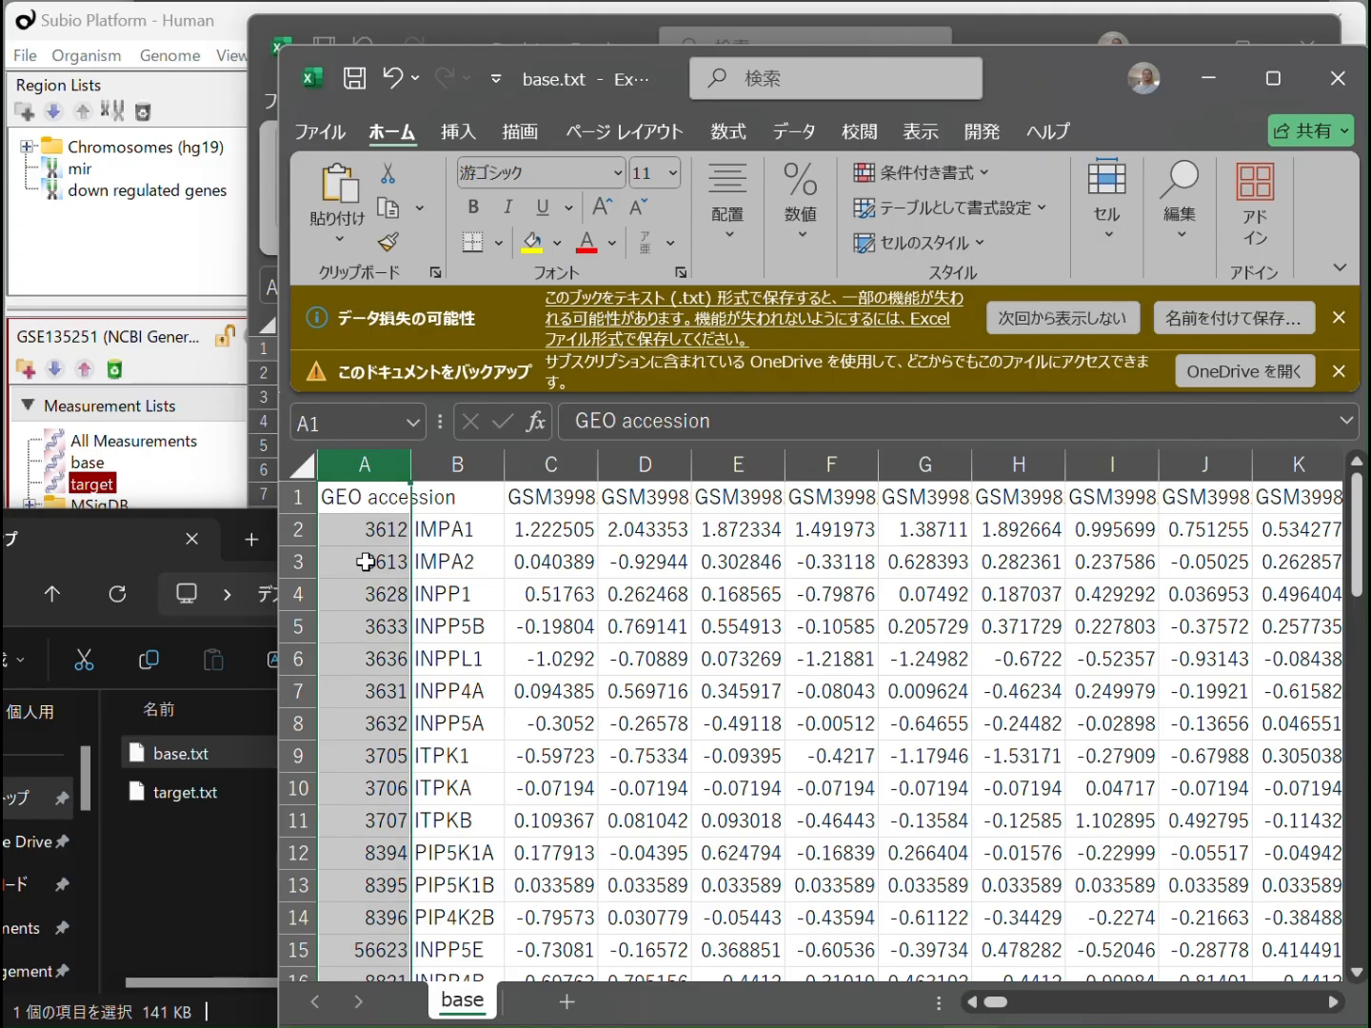
right_click(367, 561)
click(504, 857)
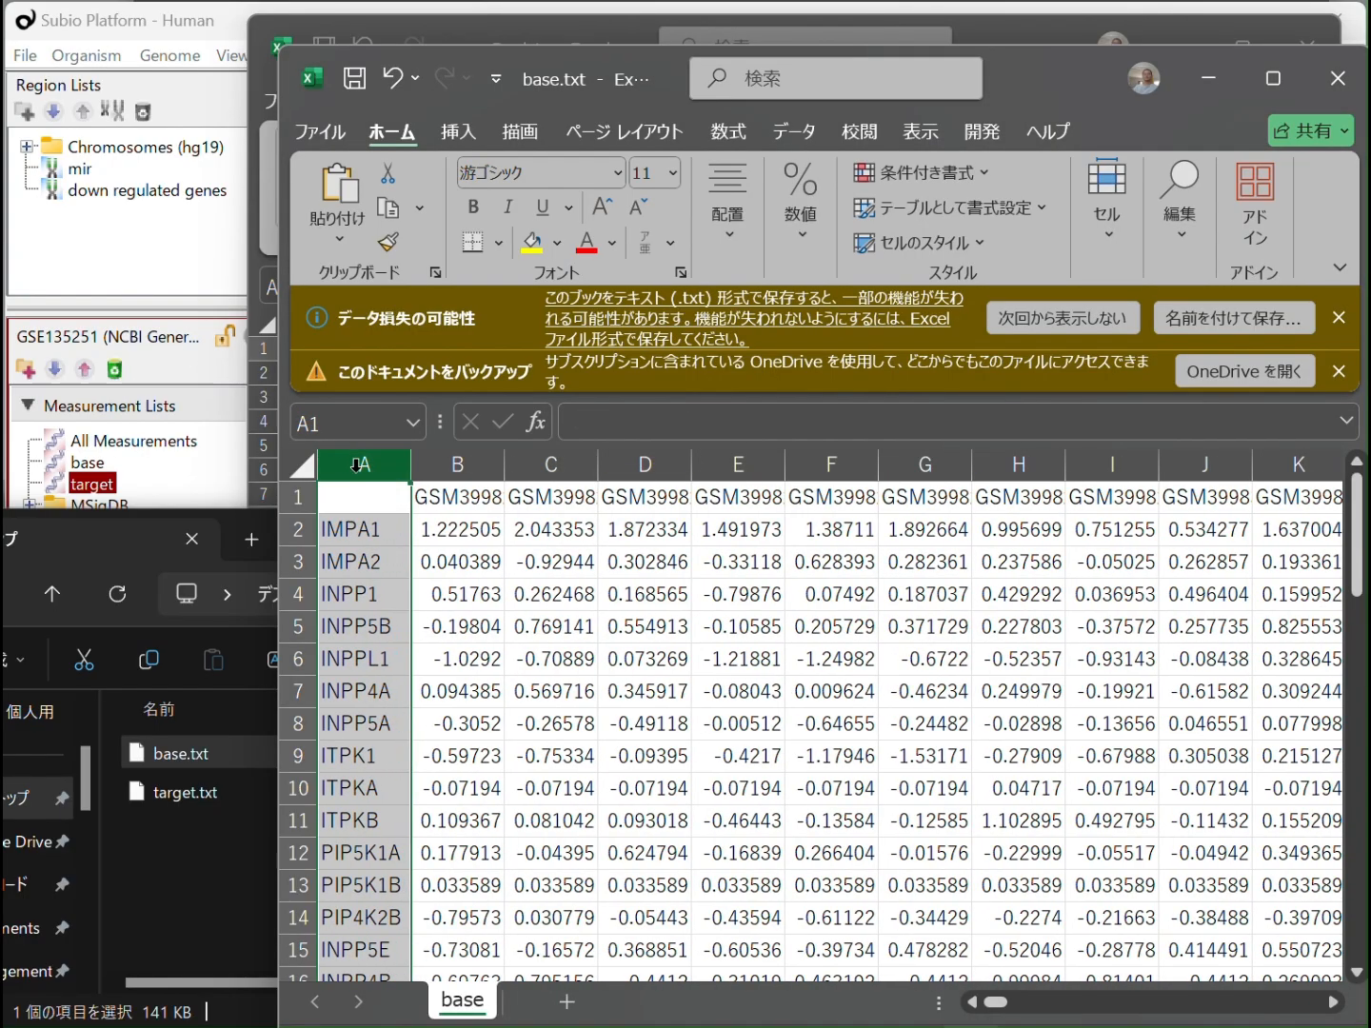
click(374, 511)
text(Gene)
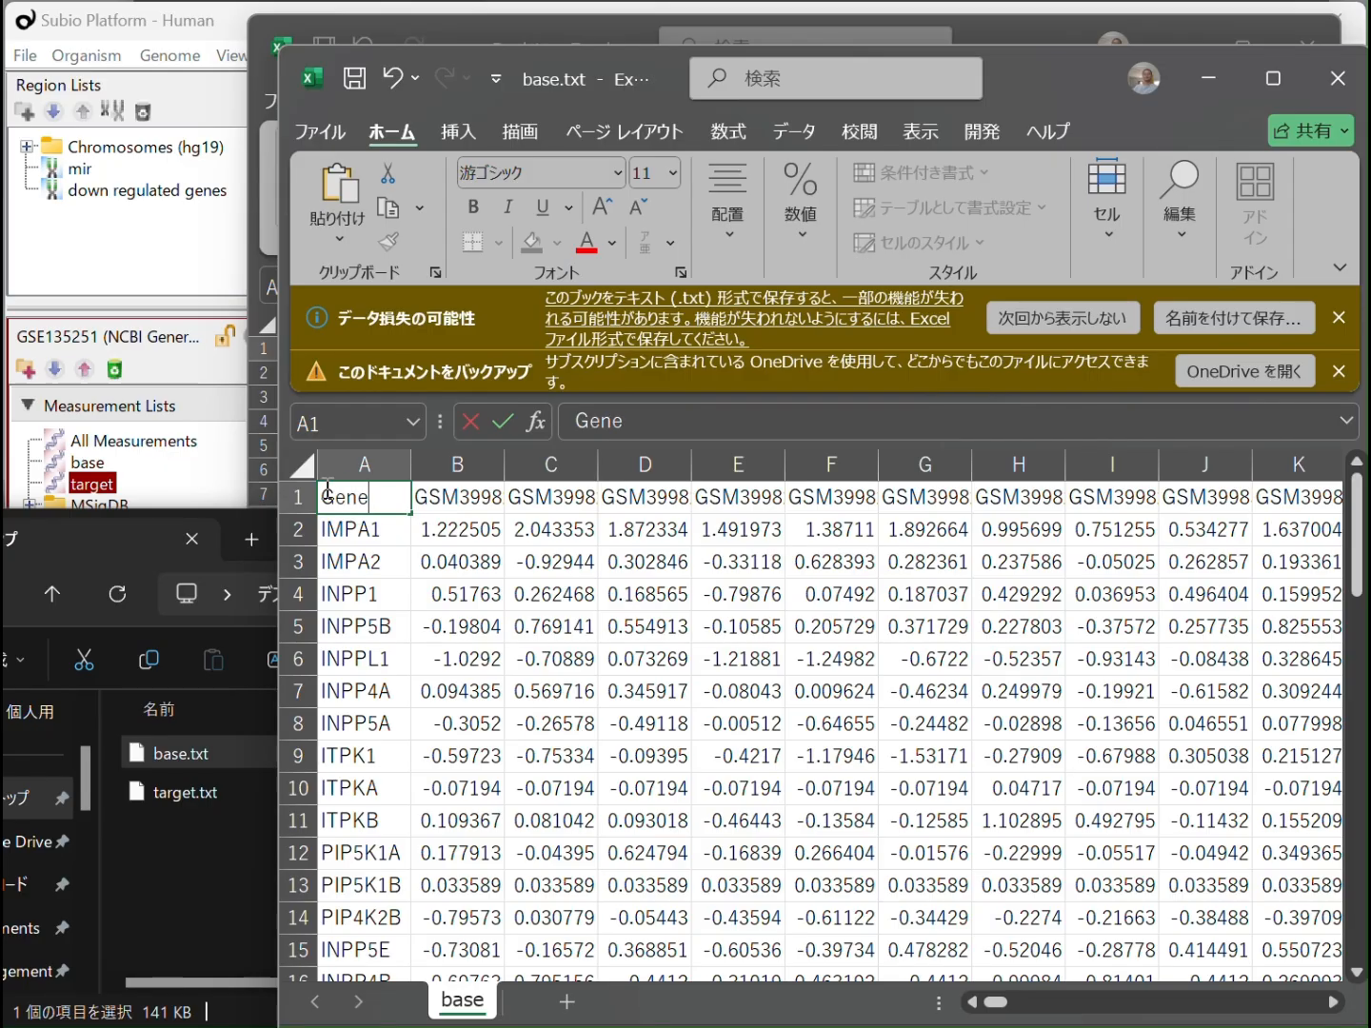
text( Symbol)
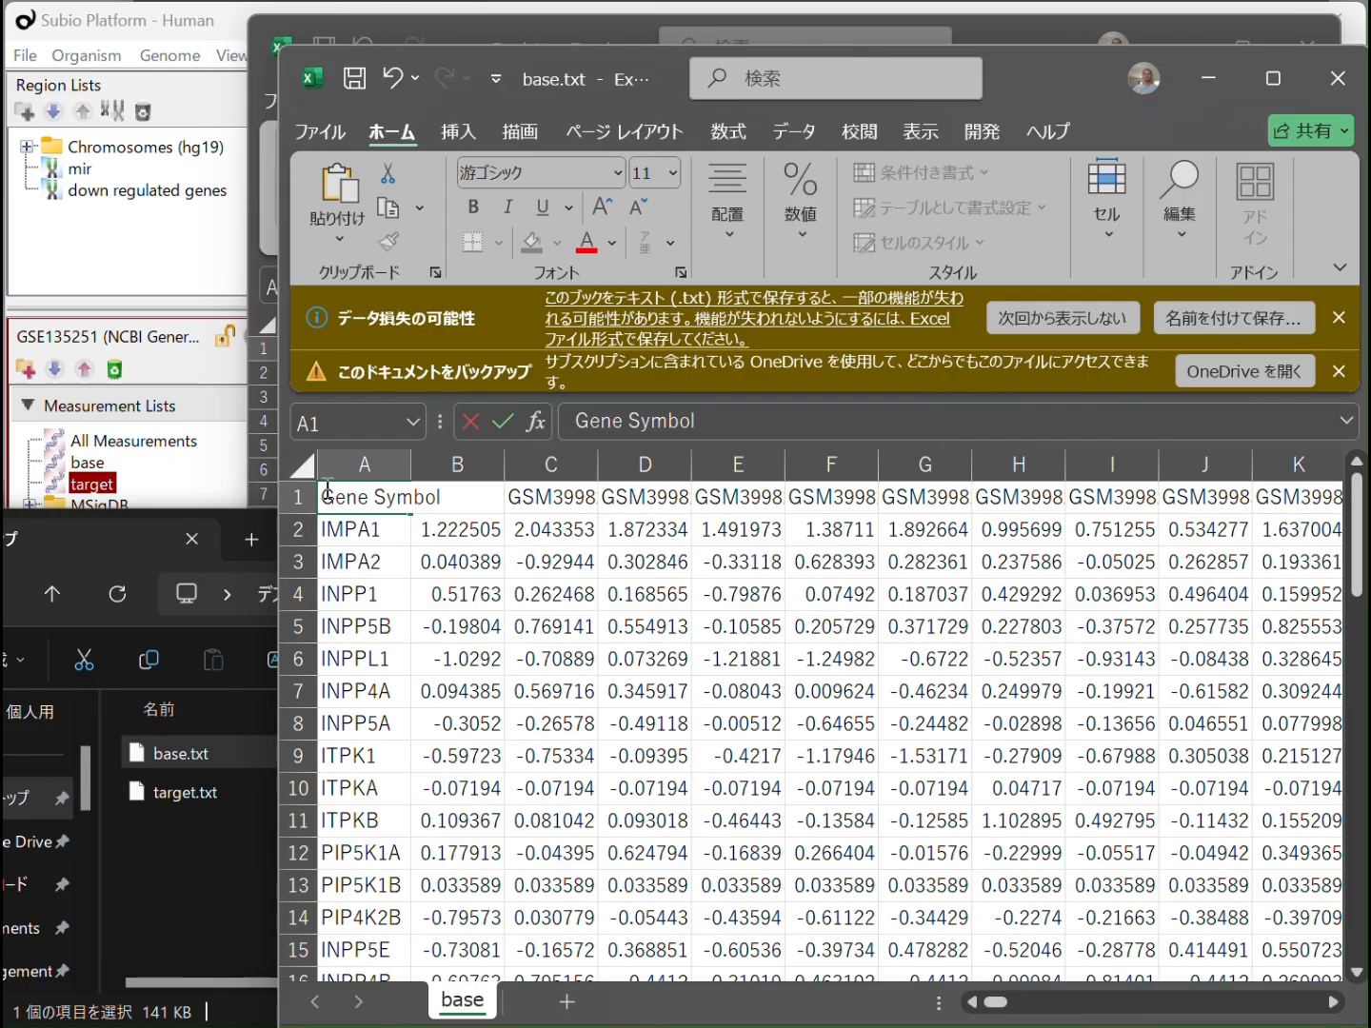
key(Return)
click(587, 816)
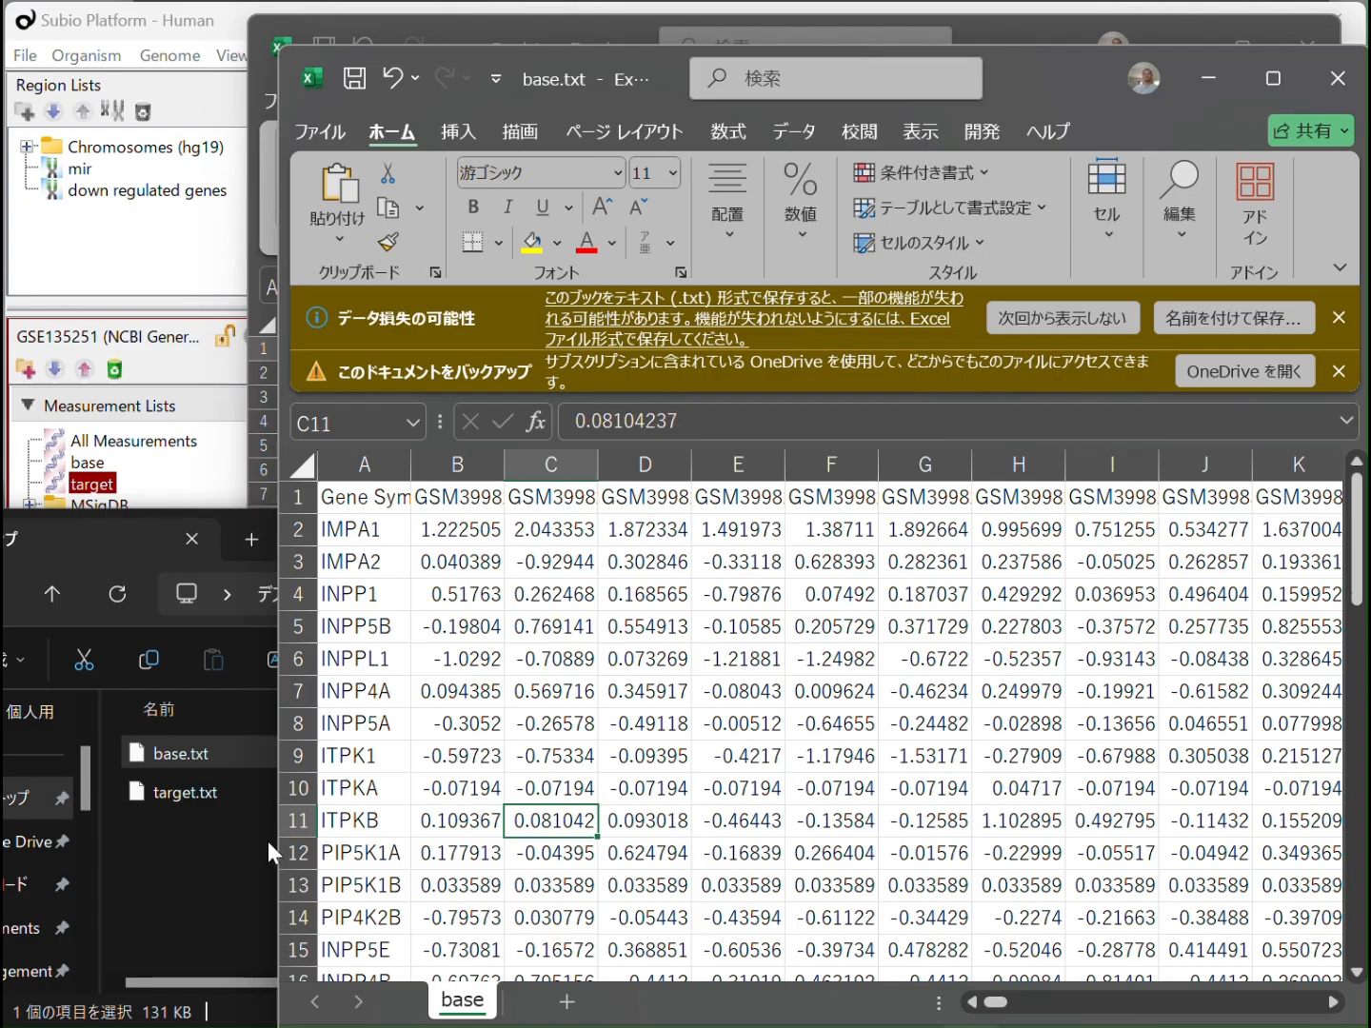
Open target.txt in Excel and delete its three header rows above GEO accession and the MeasurementID row
click(174, 794)
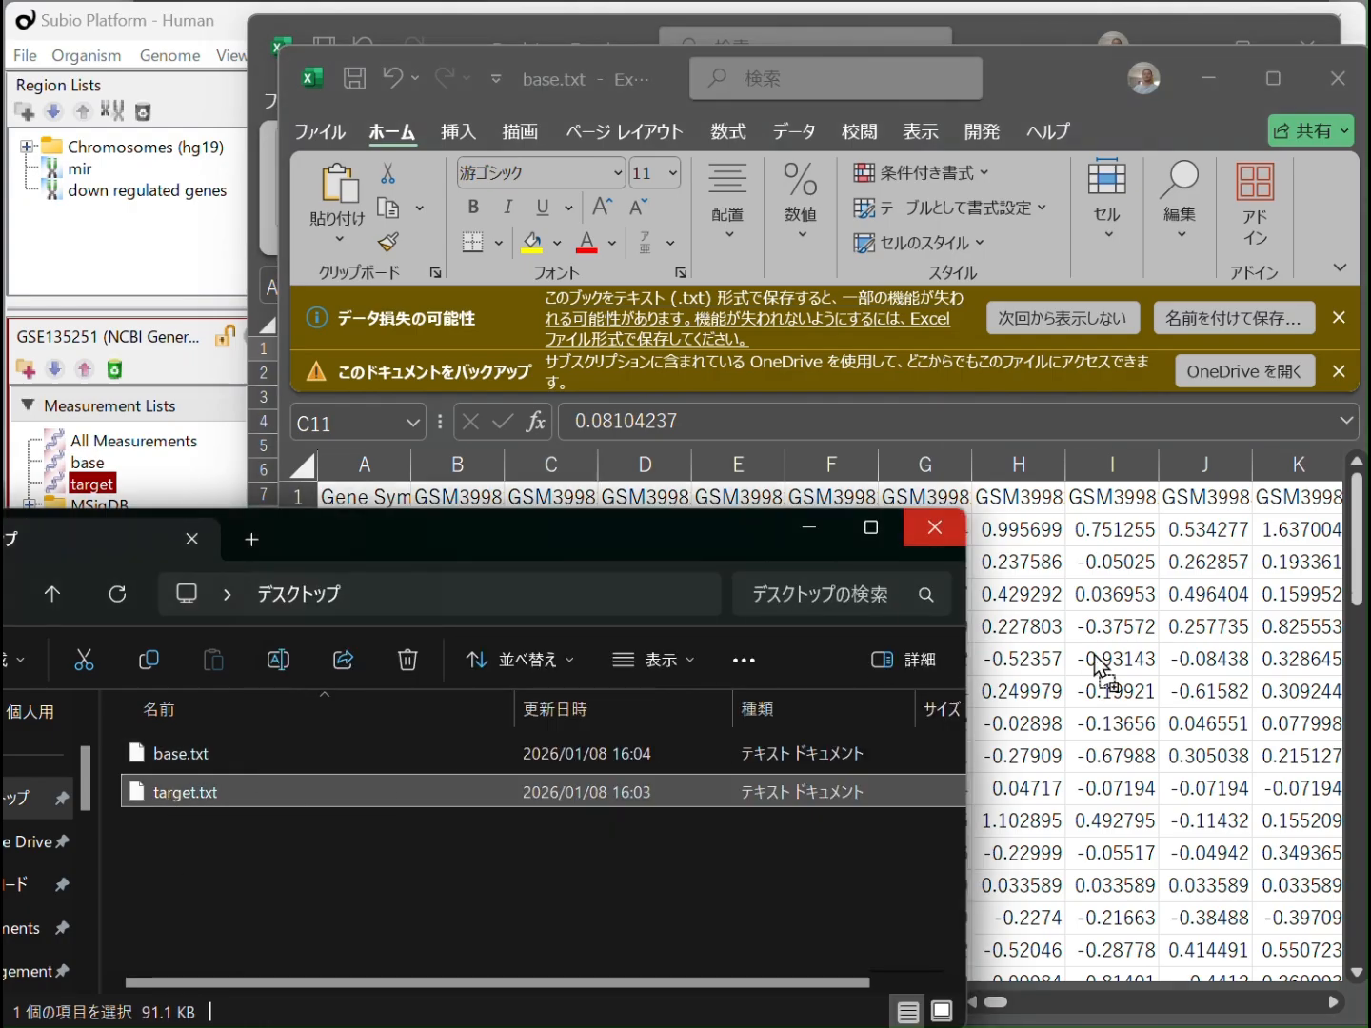
click(1127, 658)
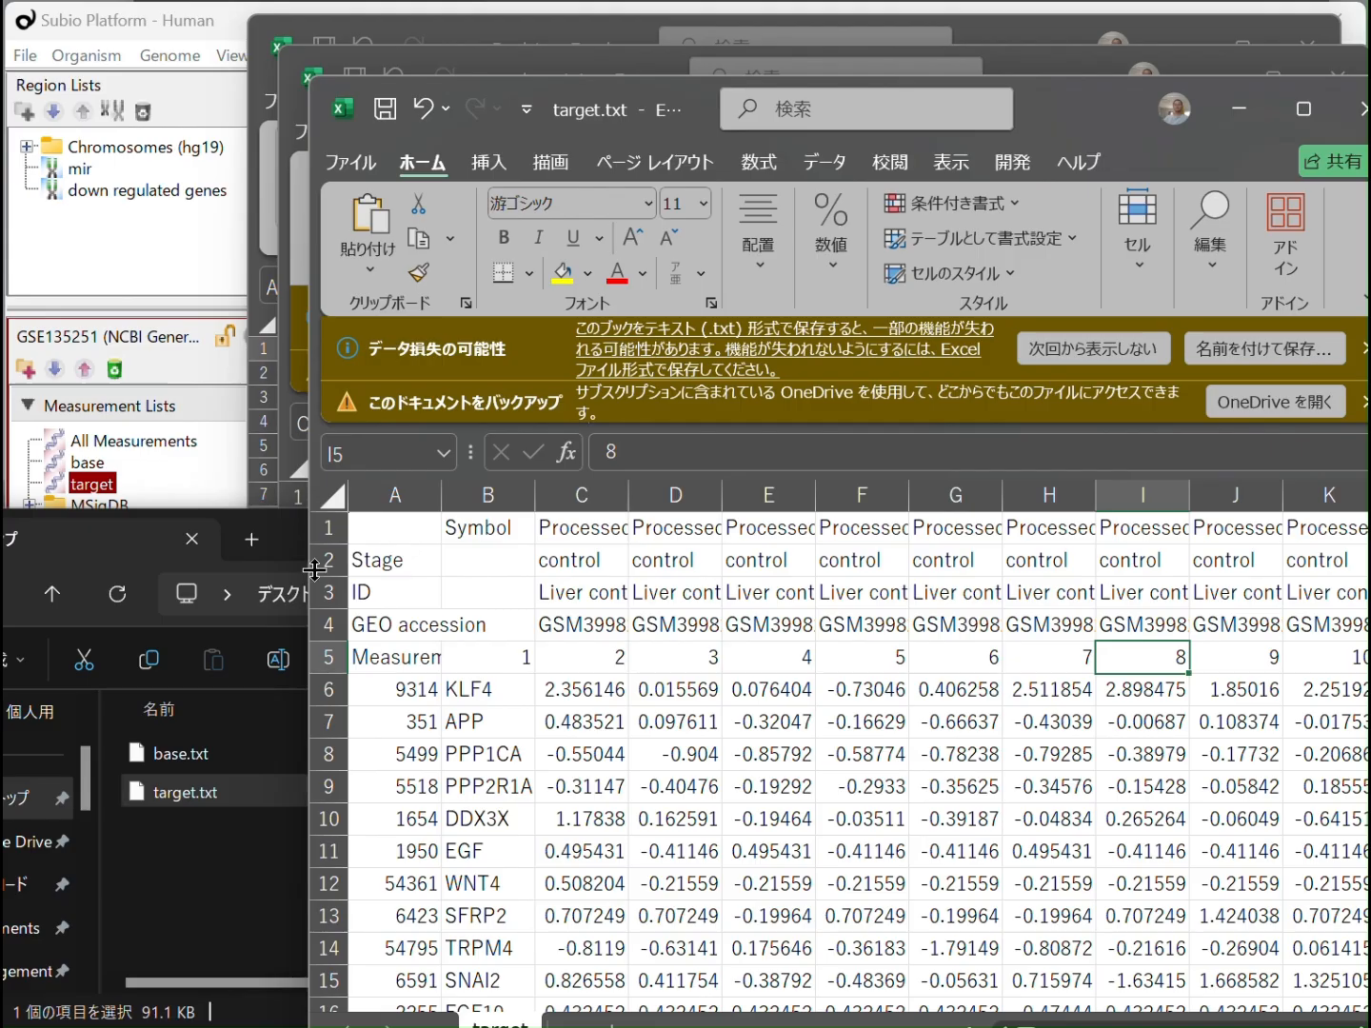
drag(313, 532, 330, 592)
right_click(516, 562)
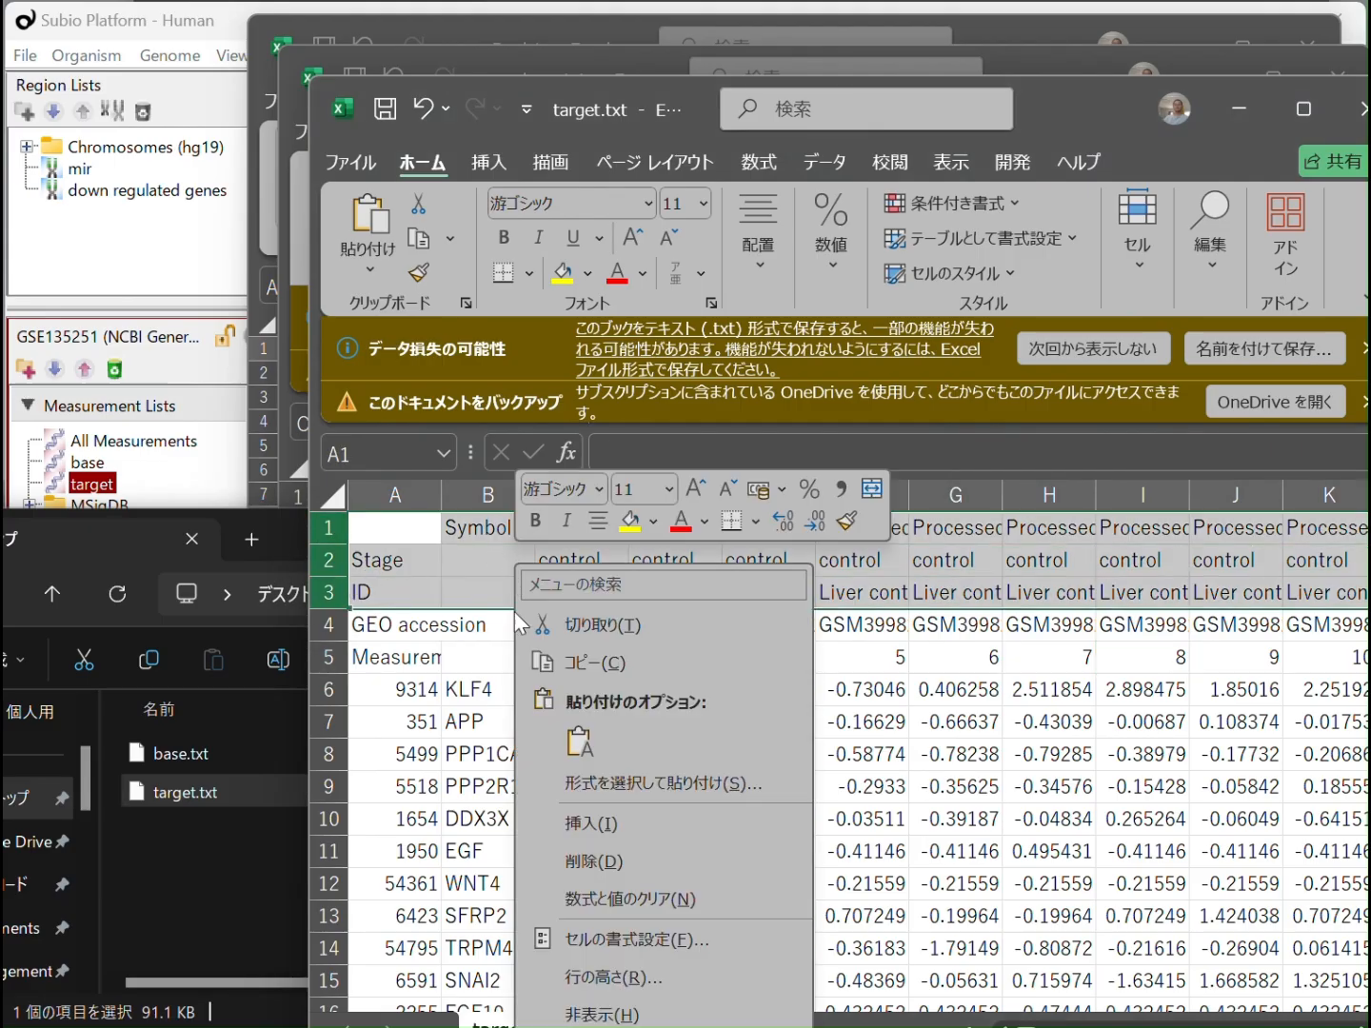
click(594, 859)
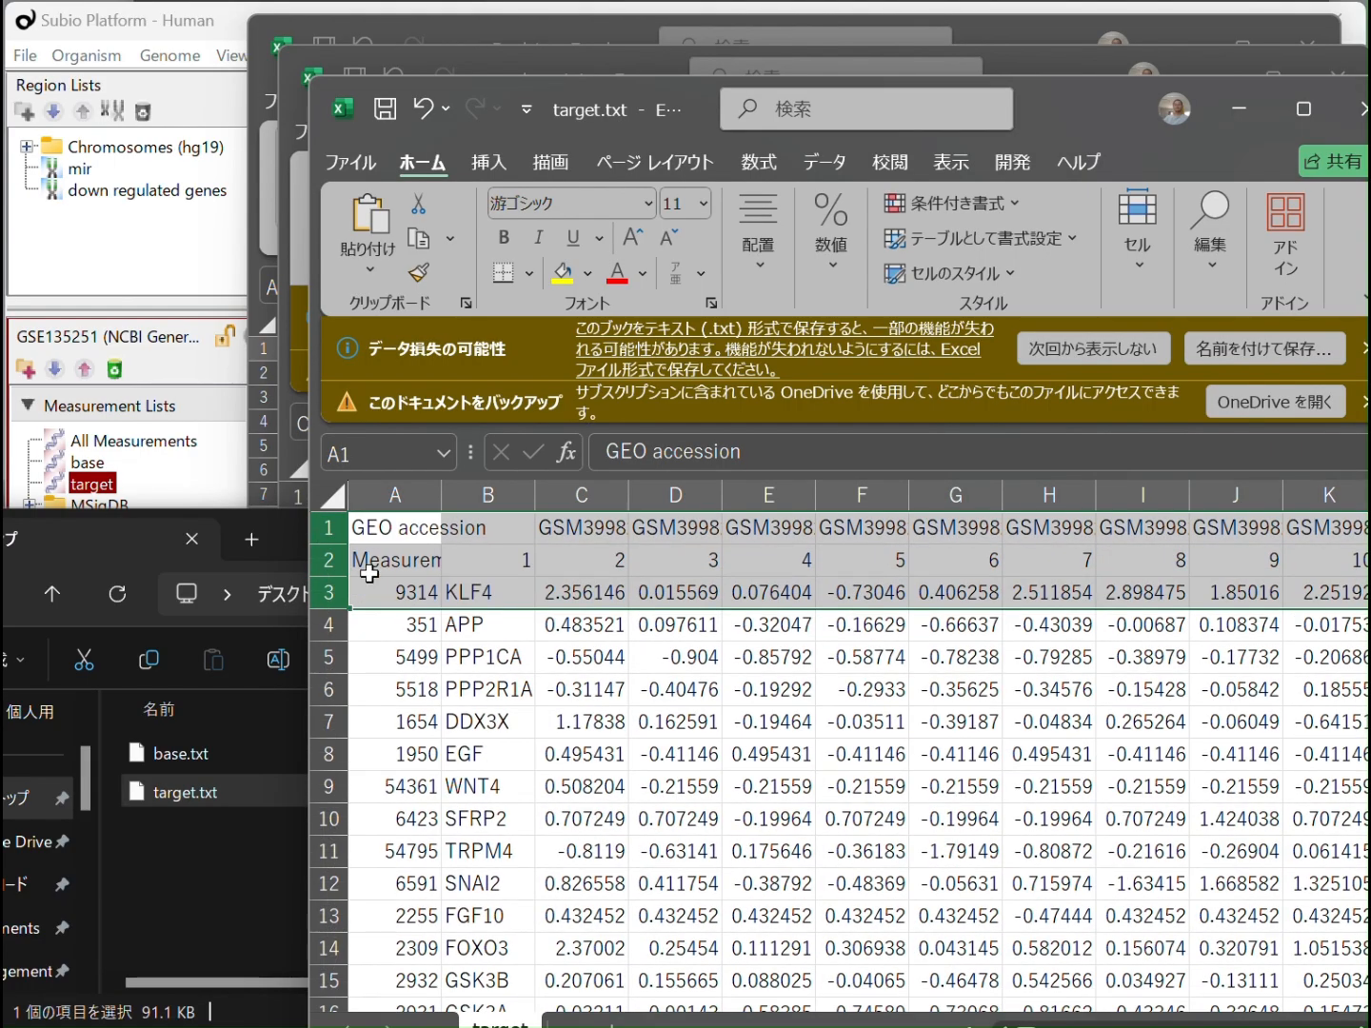
click(329, 562)
right_click(329, 562)
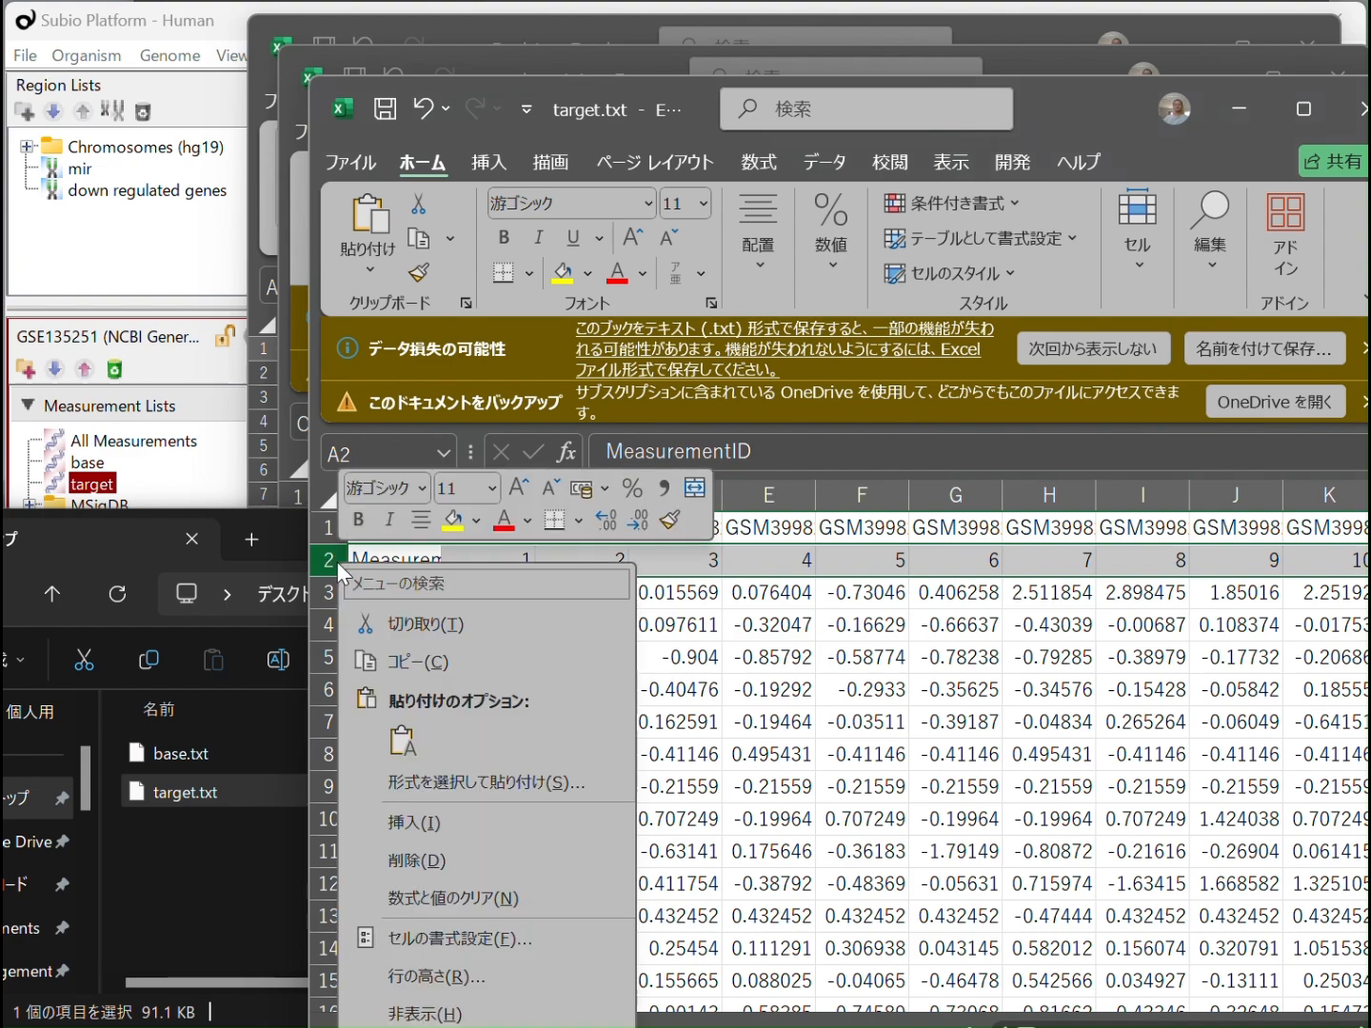
click(438, 862)
Remove the numeric ID column A from the target sheet and title the gene names "Gene Symbol" in A1
click(415, 497)
right_click(403, 564)
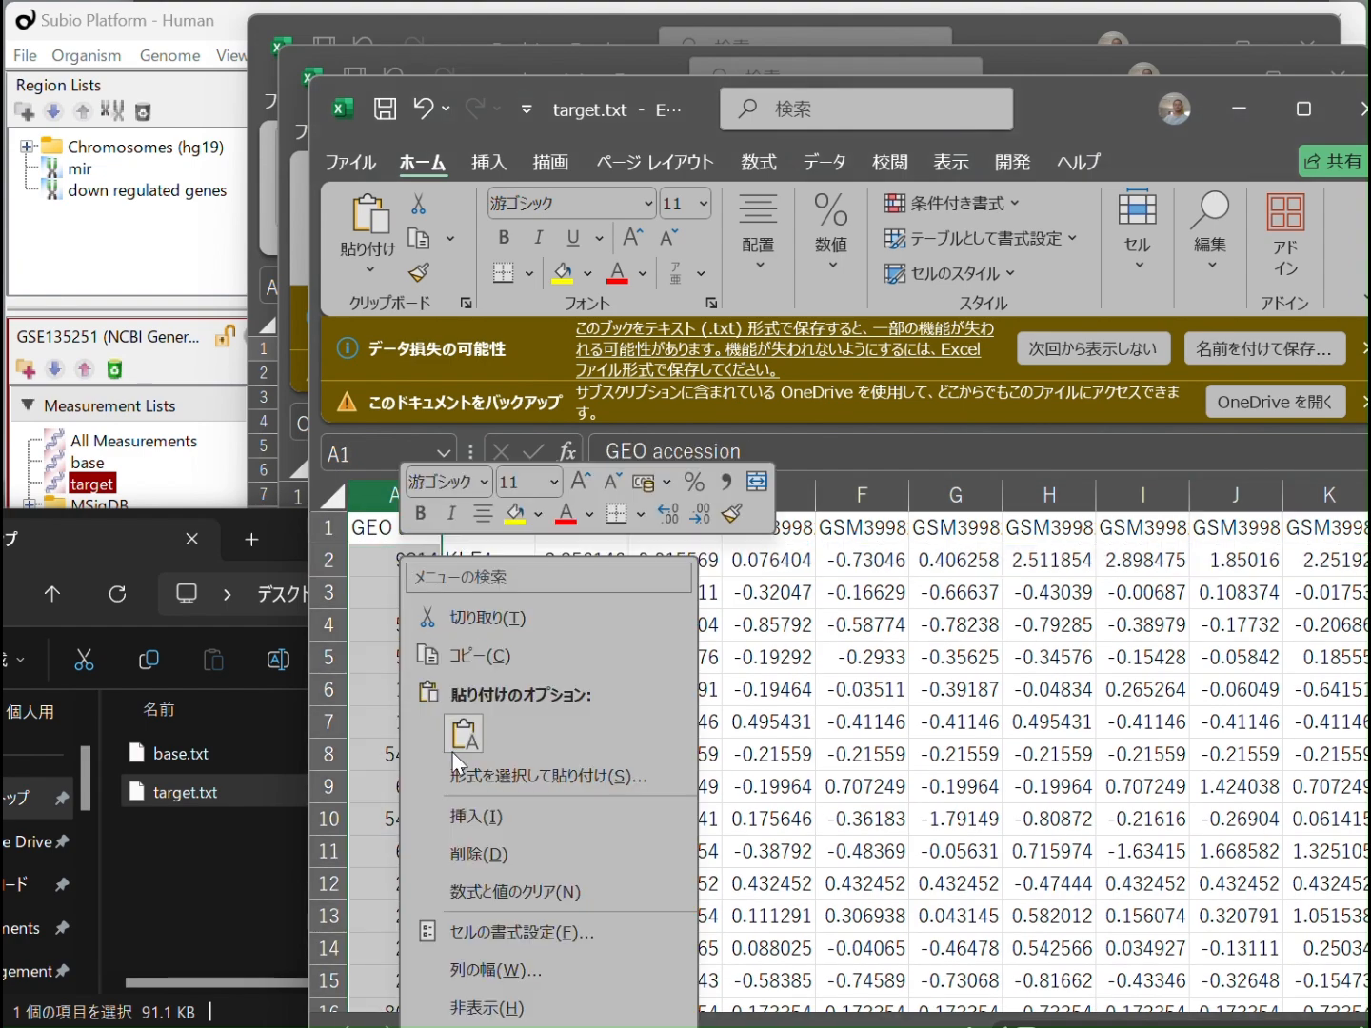
click(479, 852)
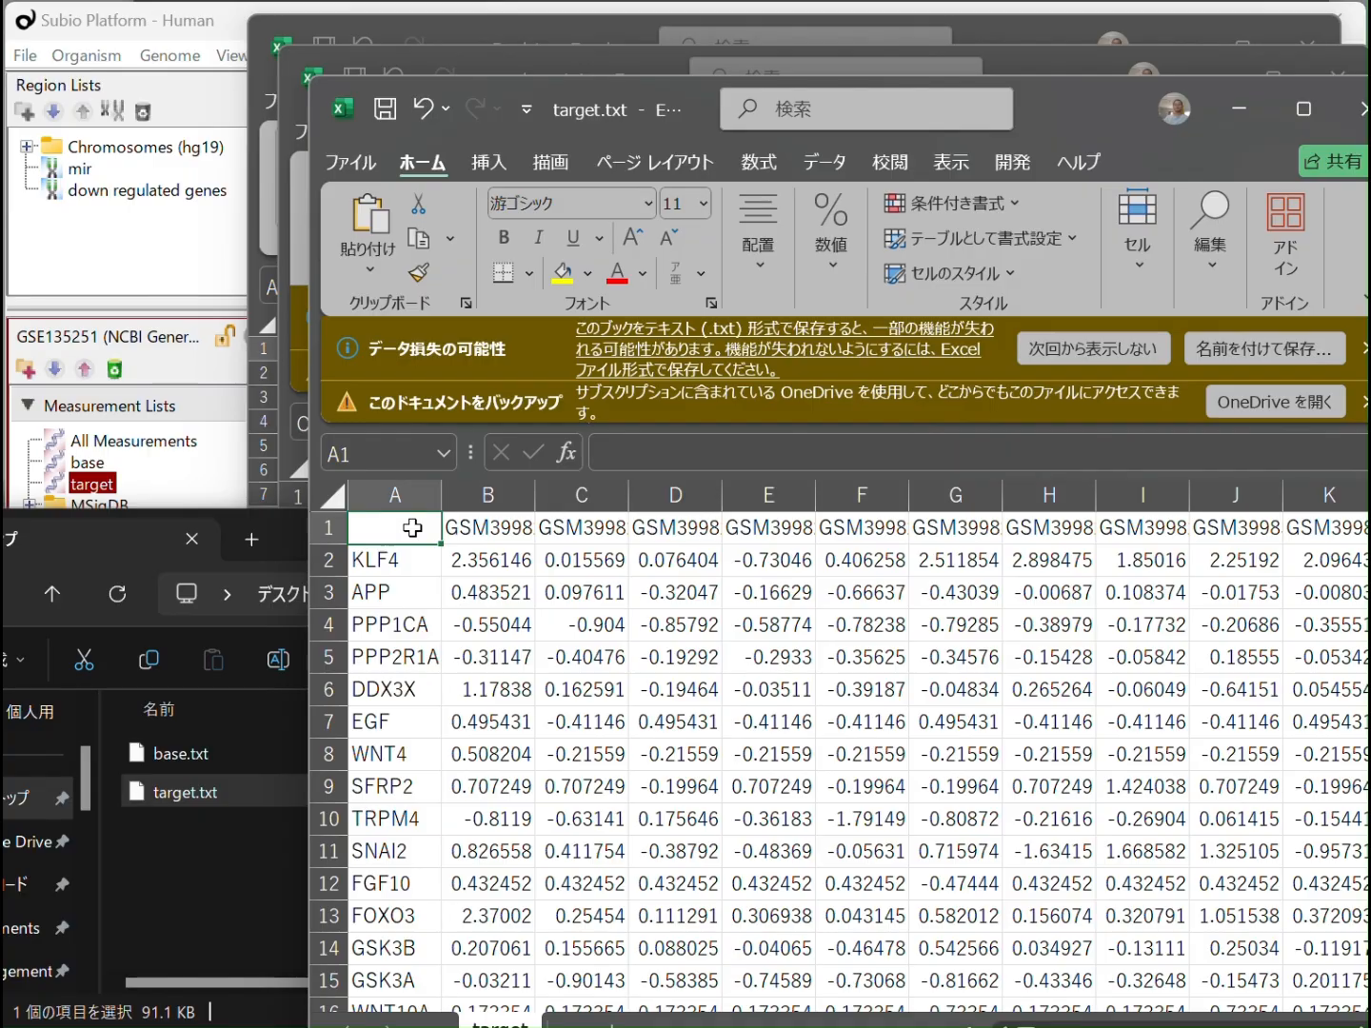
text(Gene Symbol)
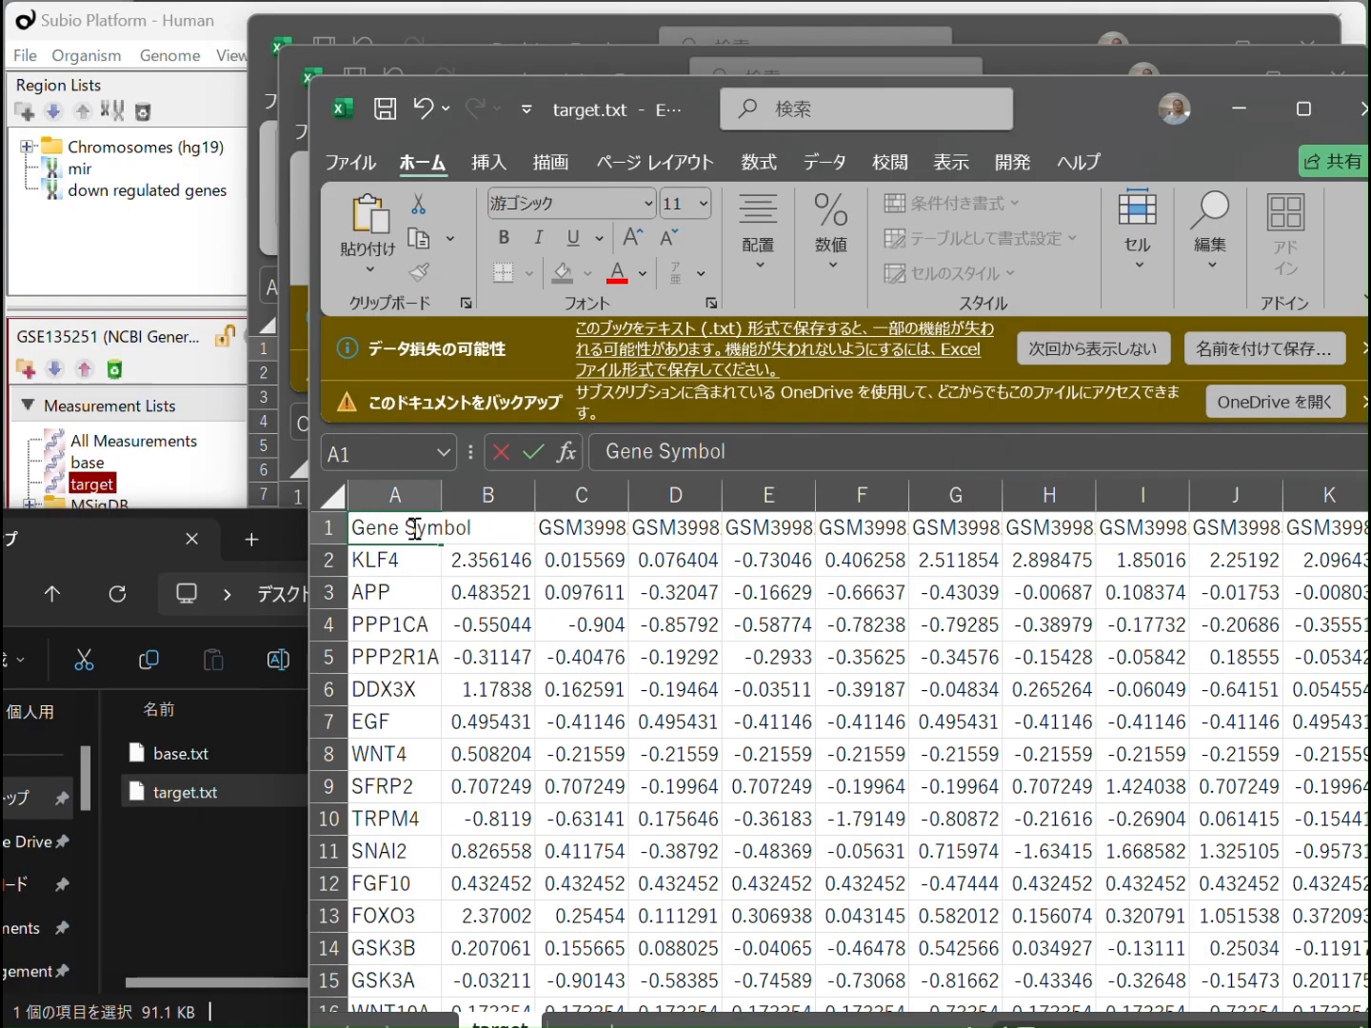
key(Return)
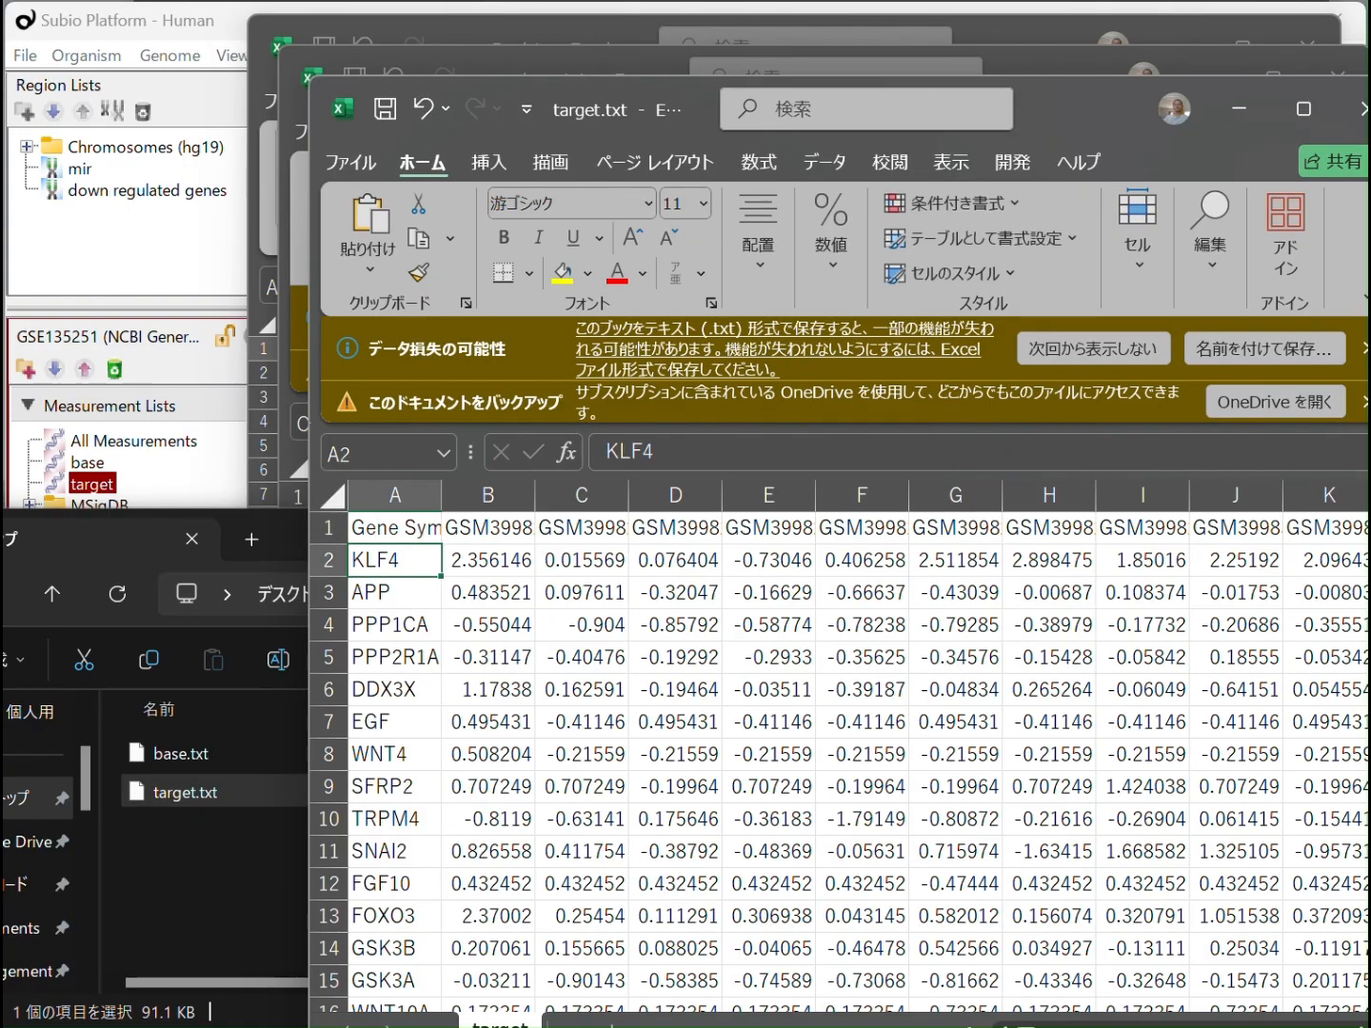
Delete column HJ, the trailing column of zeros at the far end of the target sheet
scroll(837, 762, right, 20)
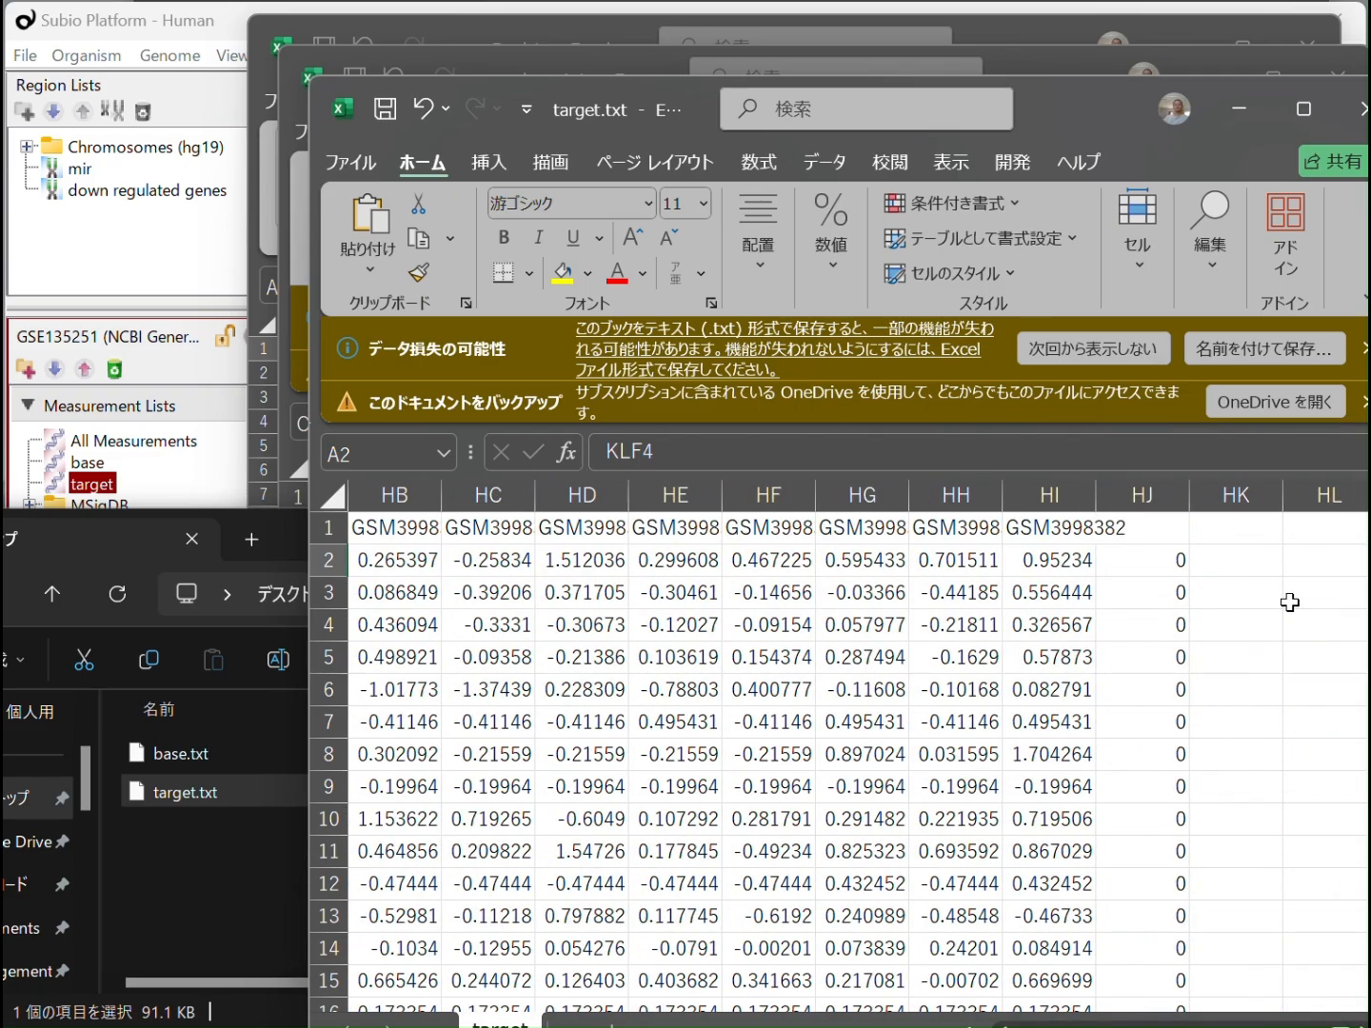
click(1159, 514)
right_click(1161, 514)
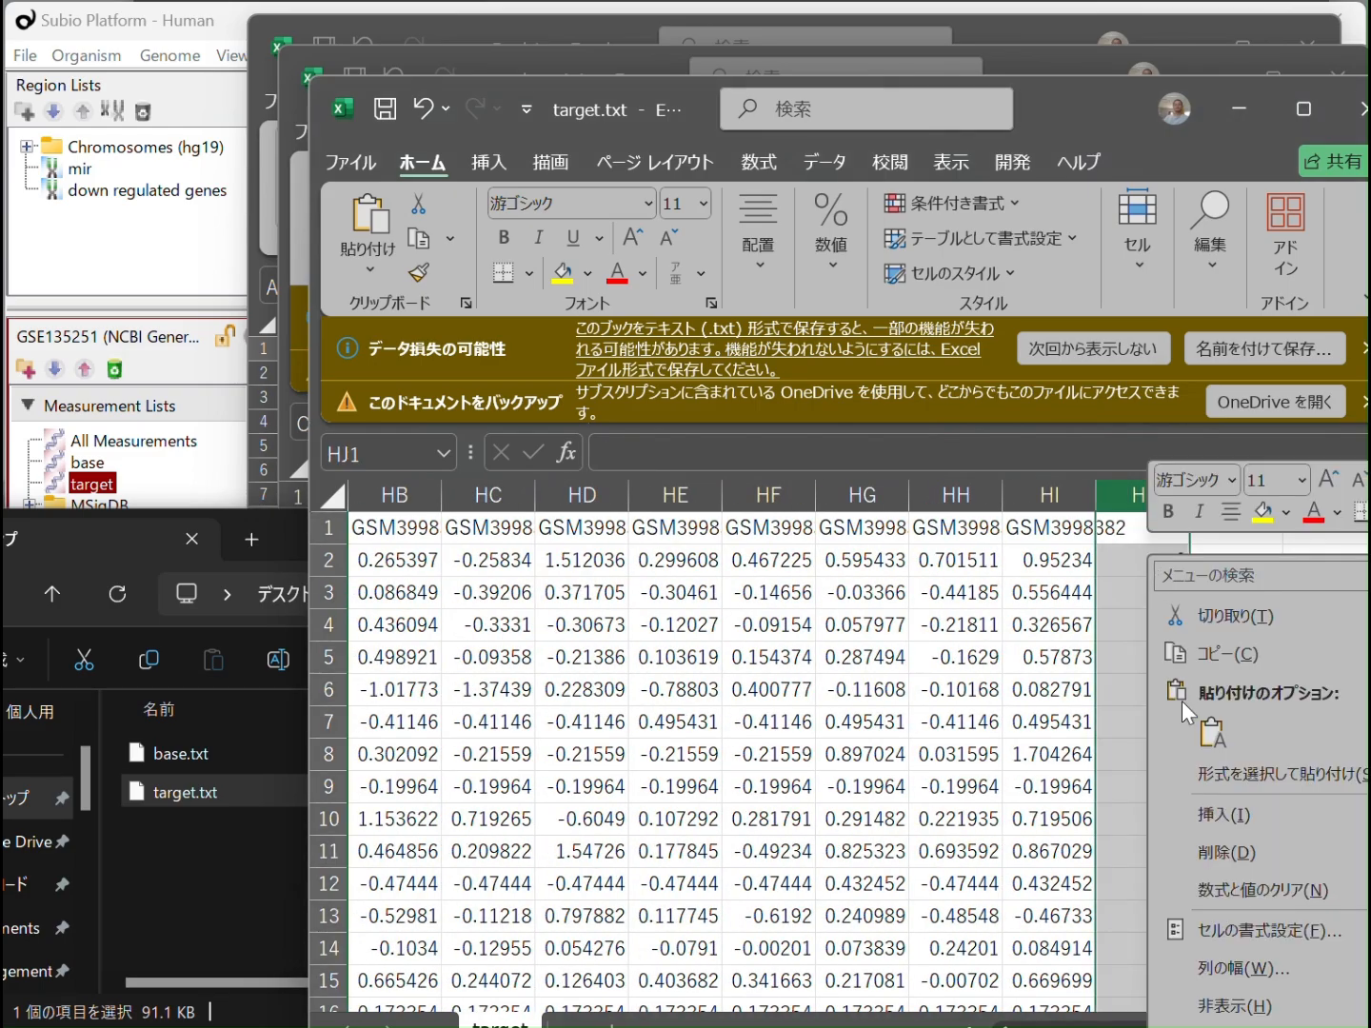
click(1226, 841)
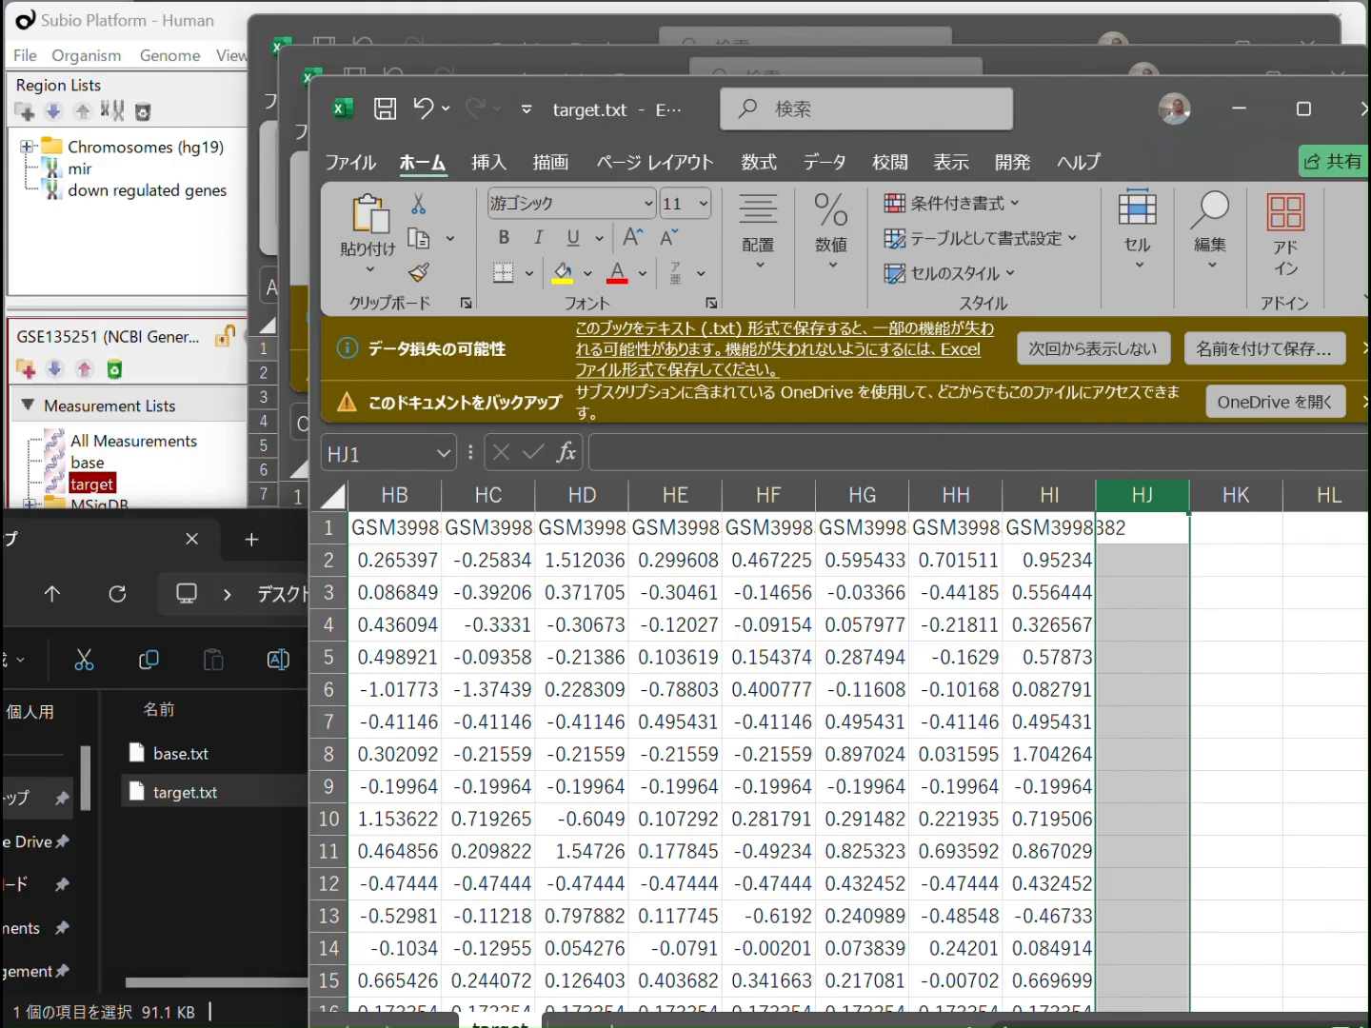
scroll(838, 762, left, 20)
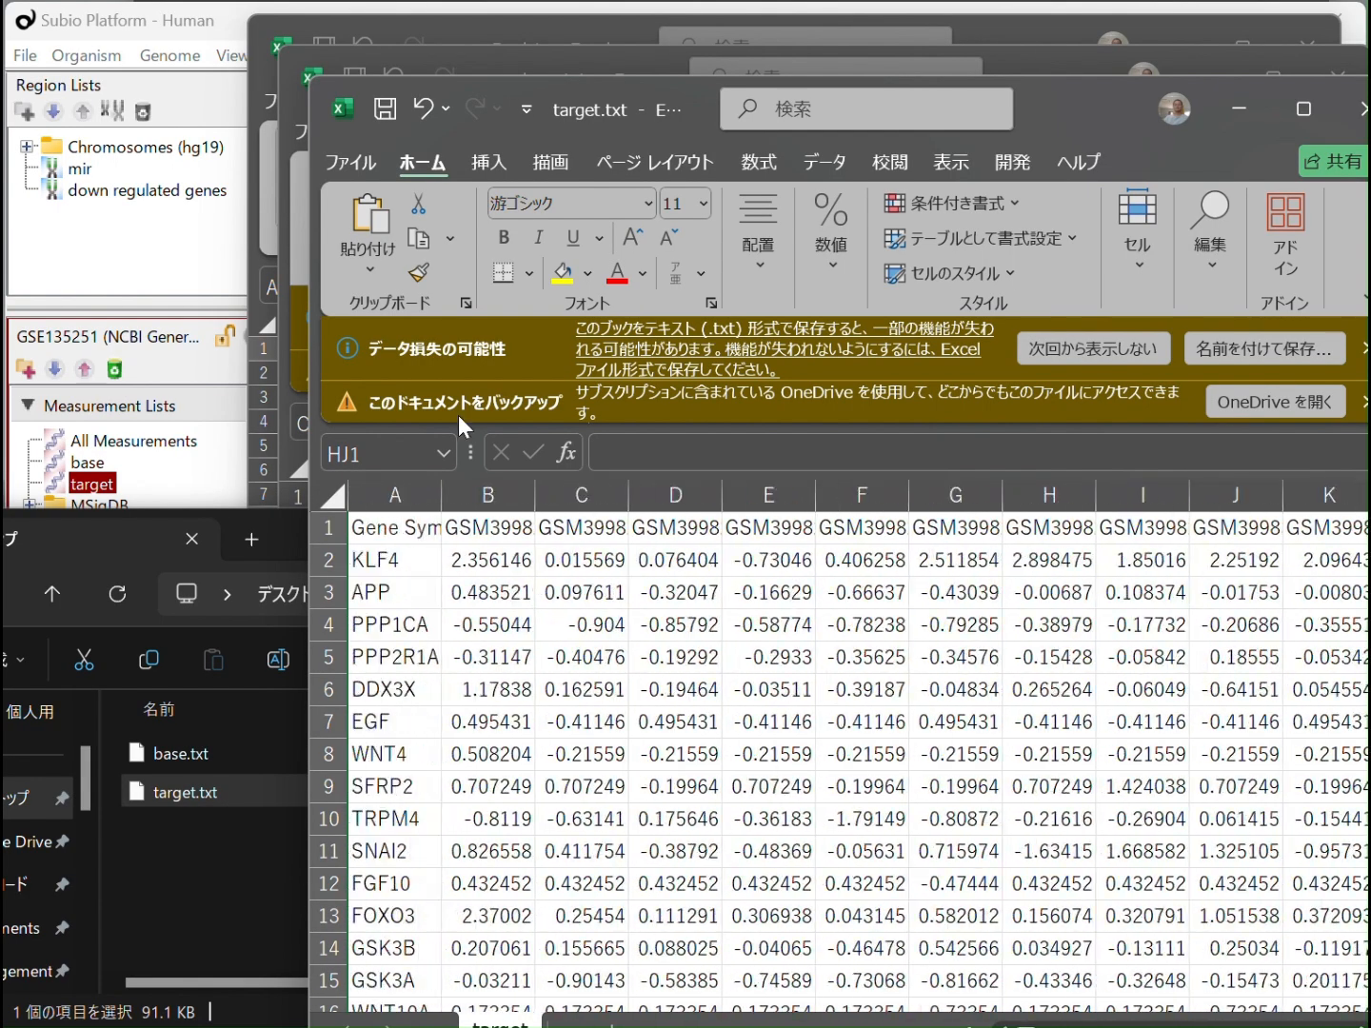
Save target.txt, close the target and base workbooks, and select base.txt in the desktop folder
click(400, 538)
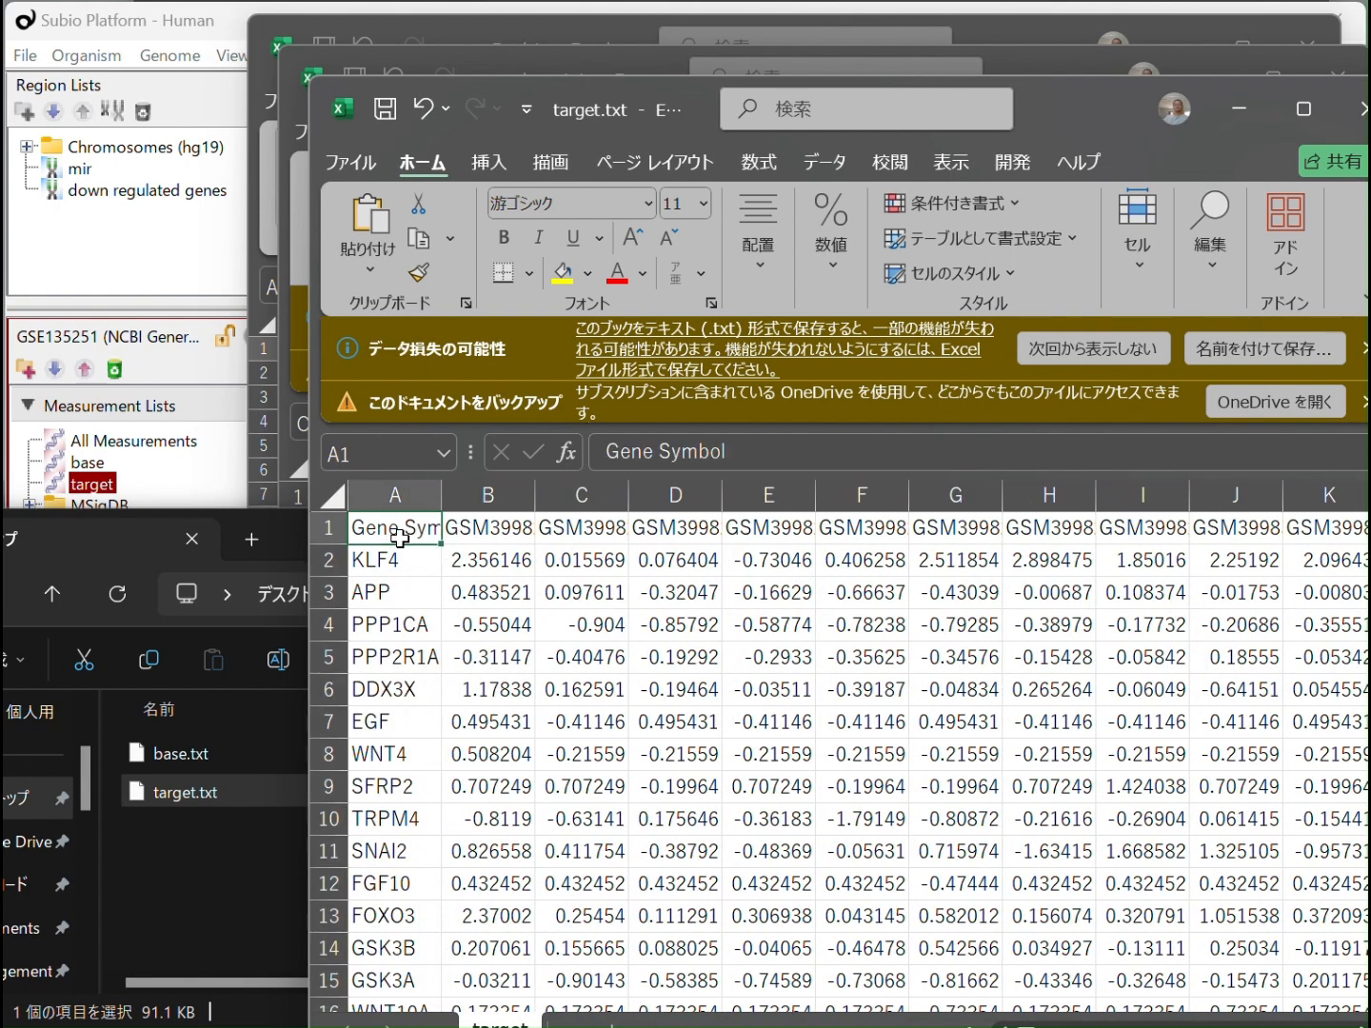
click(510, 647)
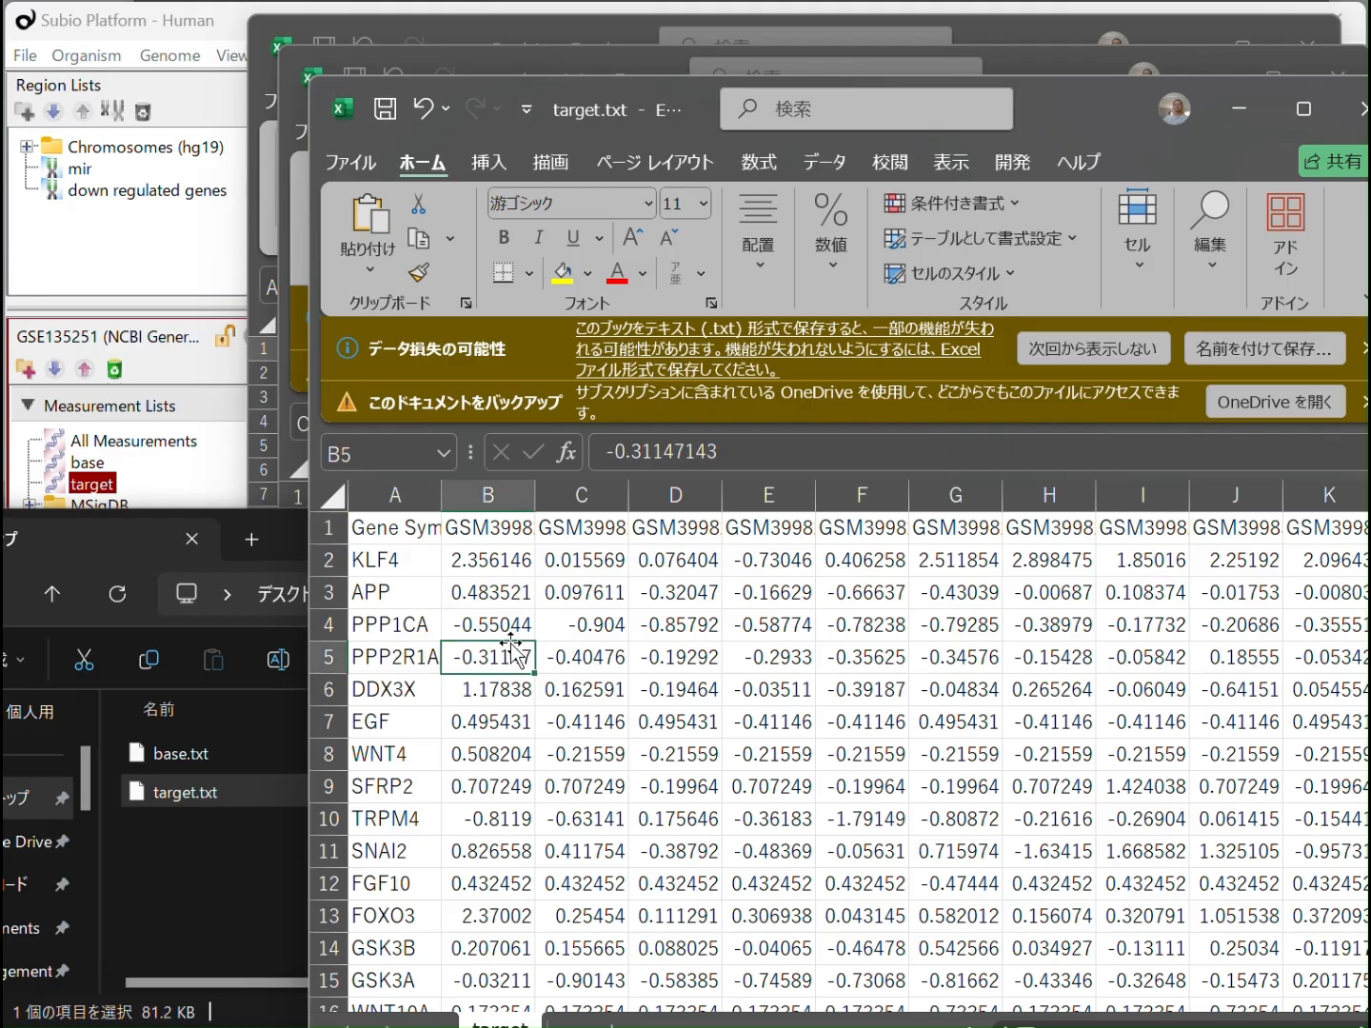
click(1357, 109)
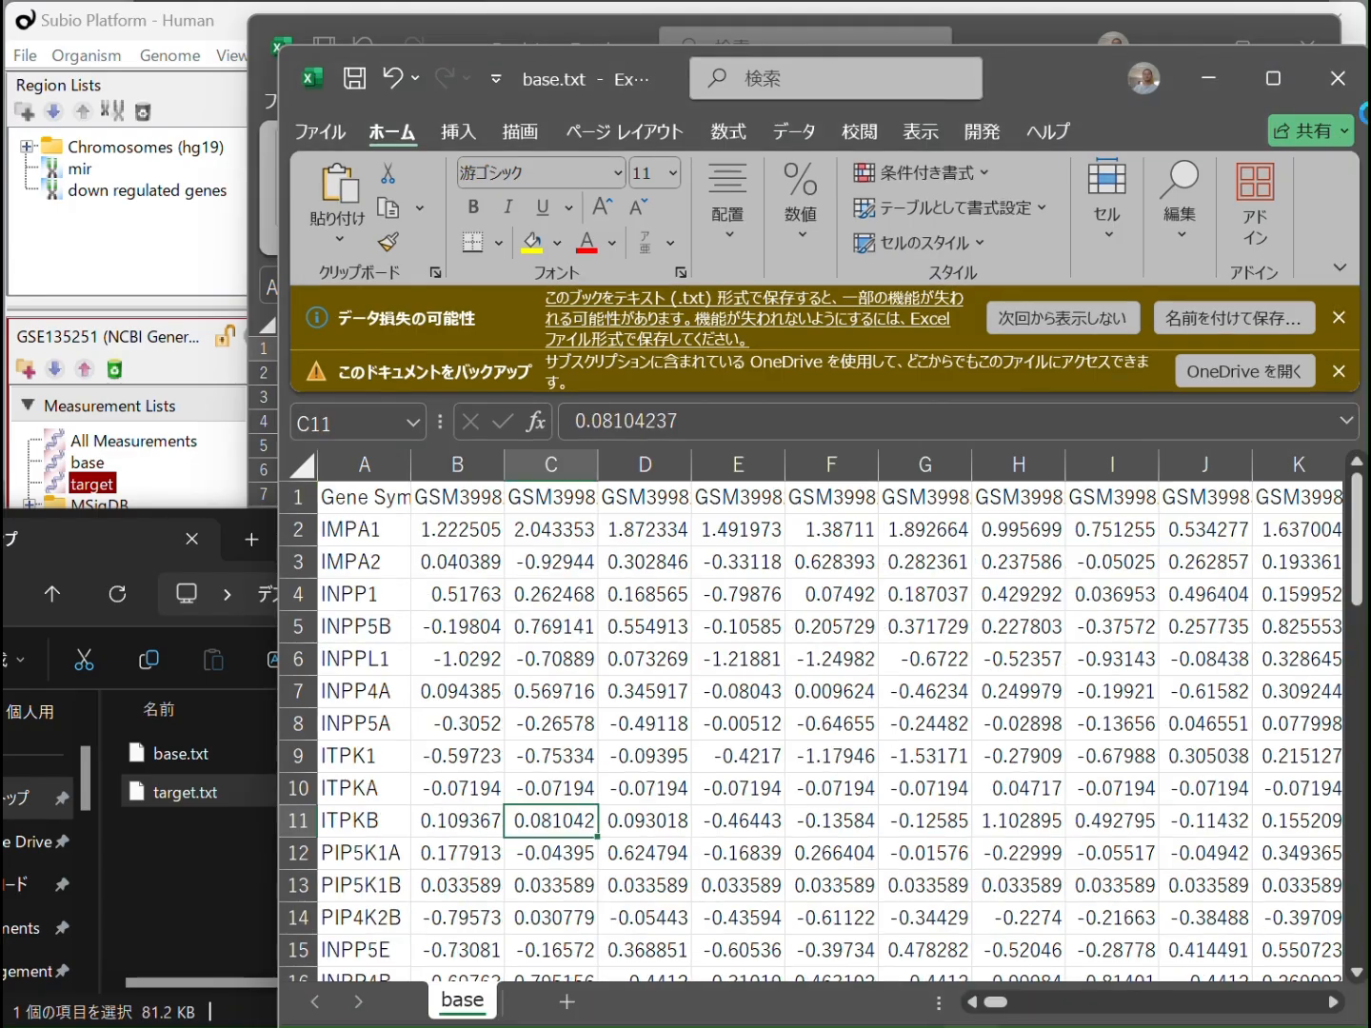
click(1333, 77)
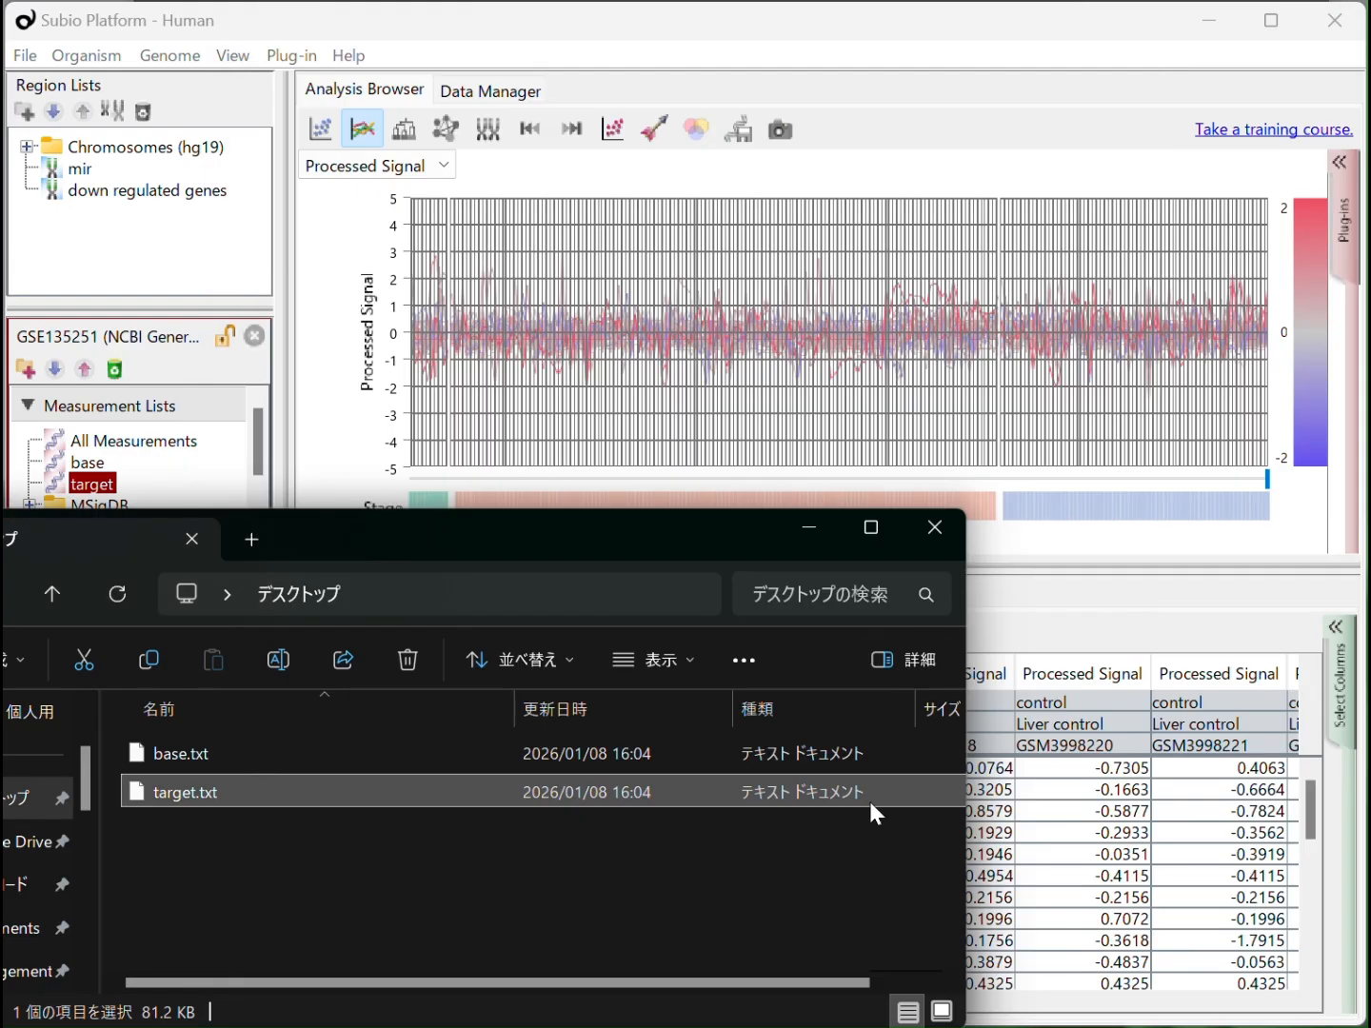
click(183, 769)
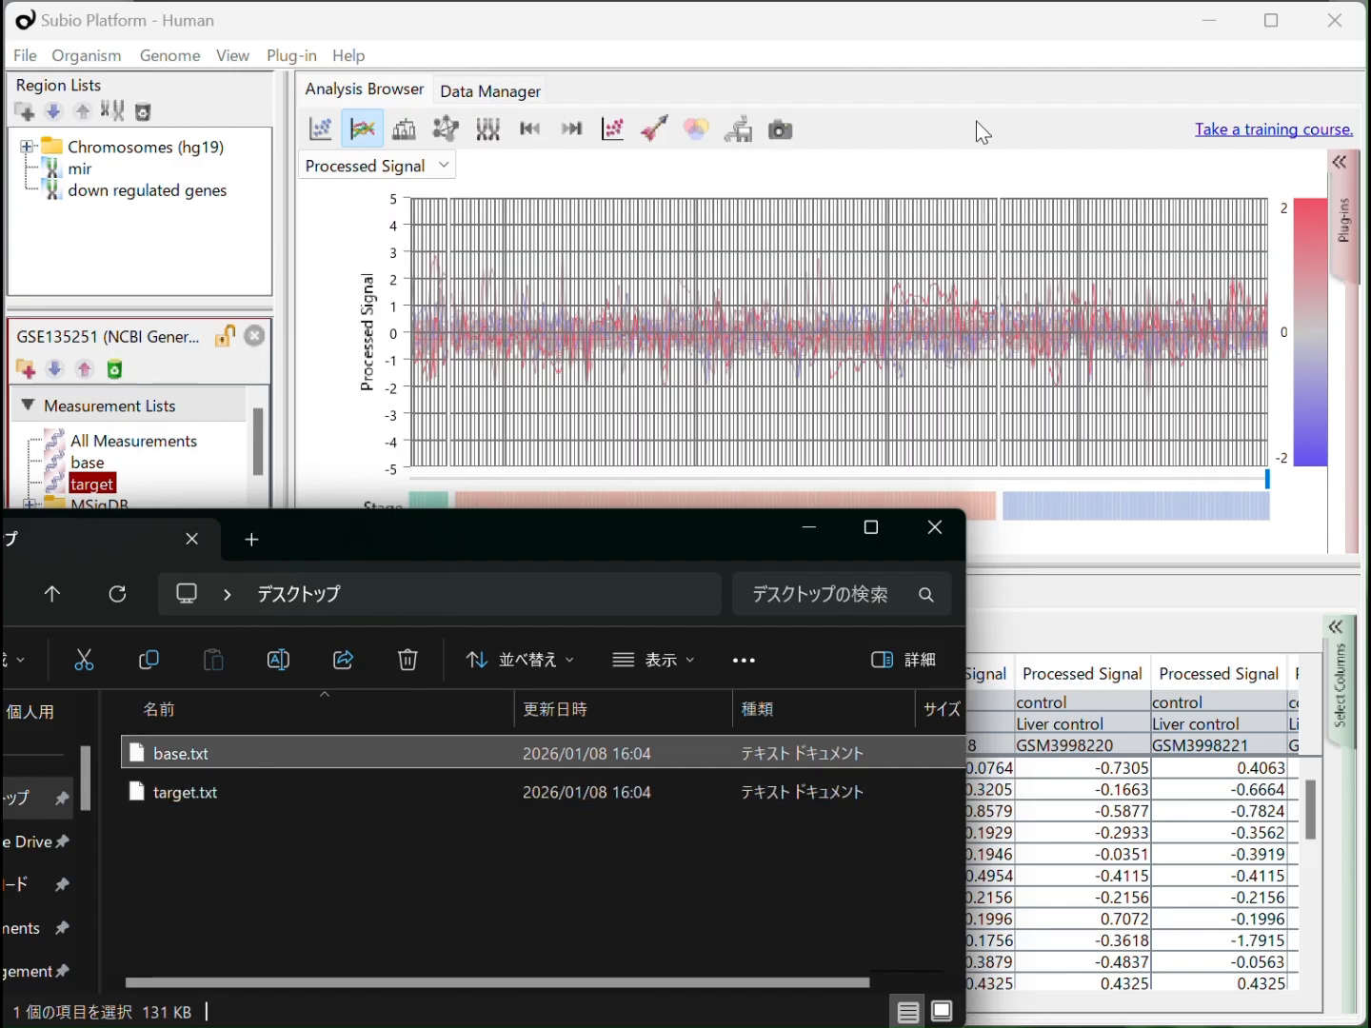
Switch to ChatGPT and begin a Japanese prompt stating that there are two tab-delimited text files, base.txt and target.txt
key(alt+Tab)
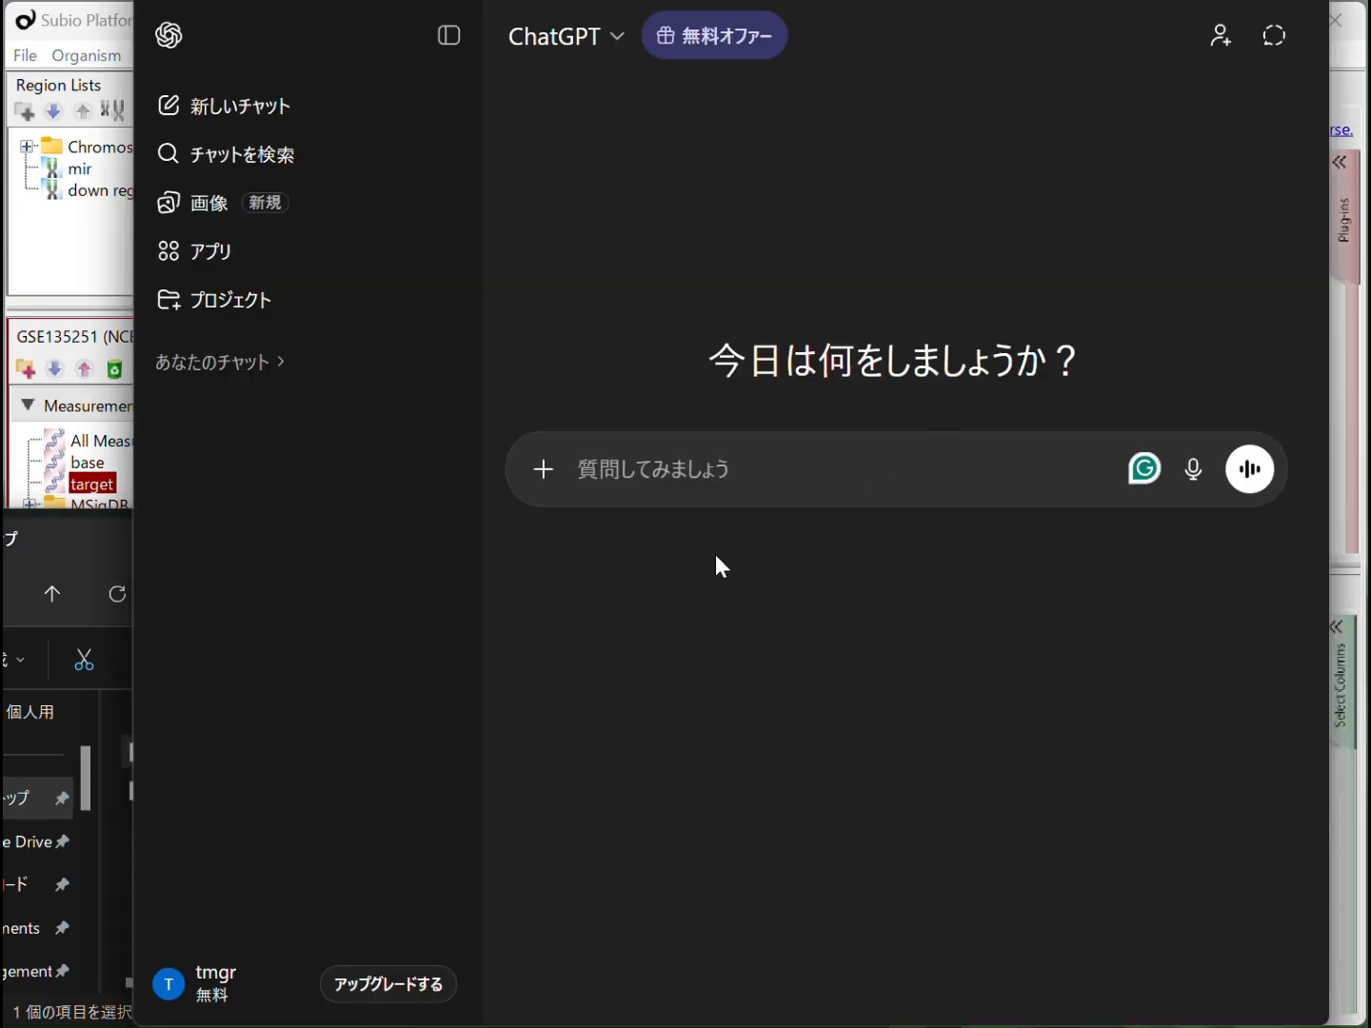
click(728, 470)
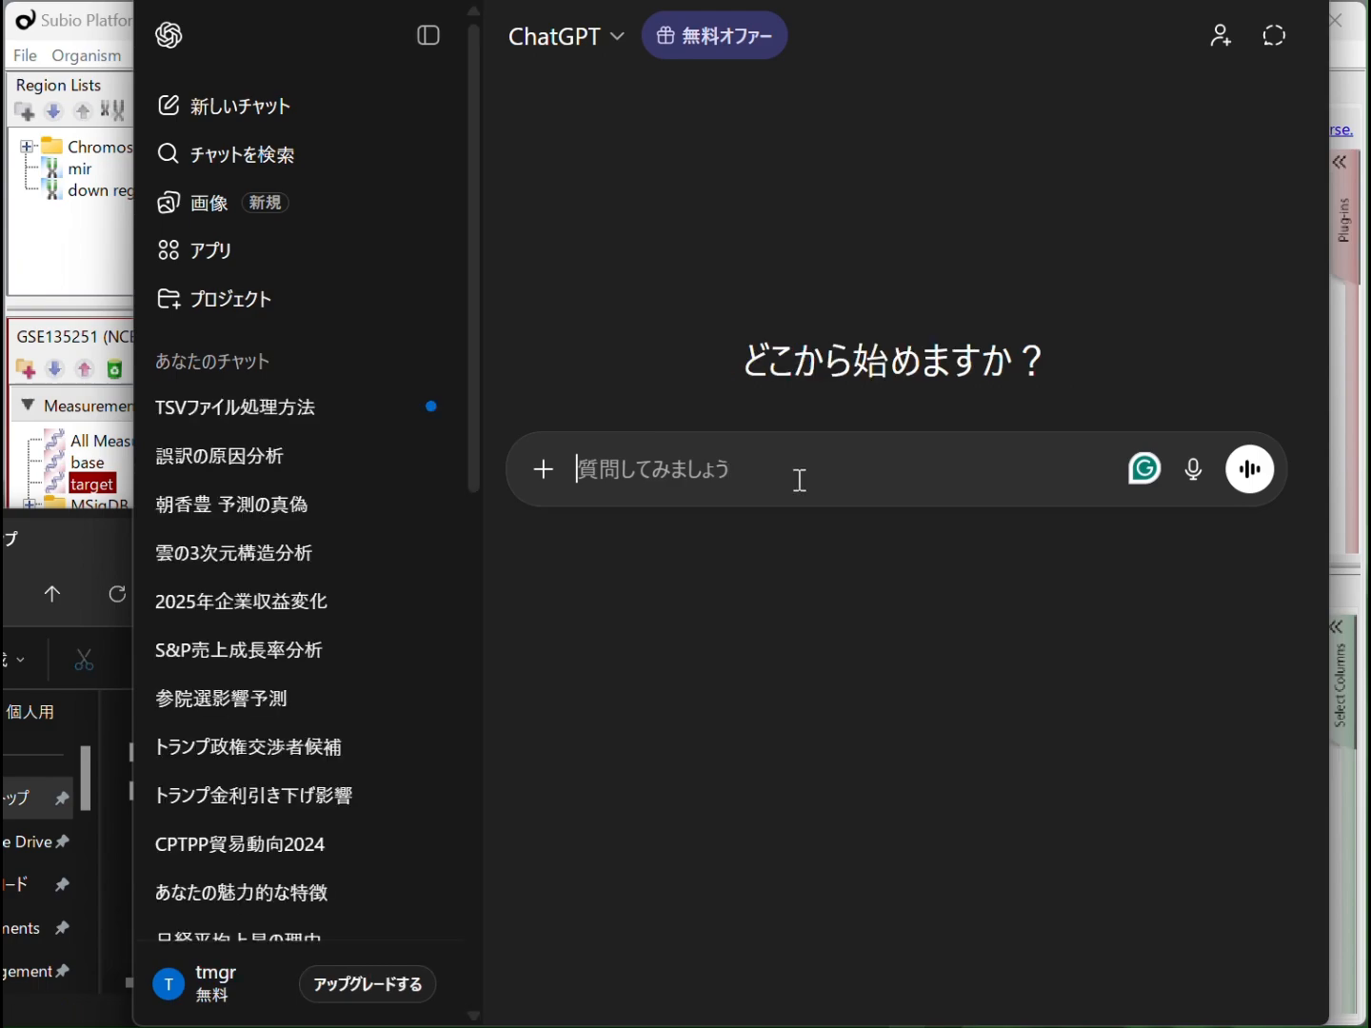
text(base.txtとtarg)
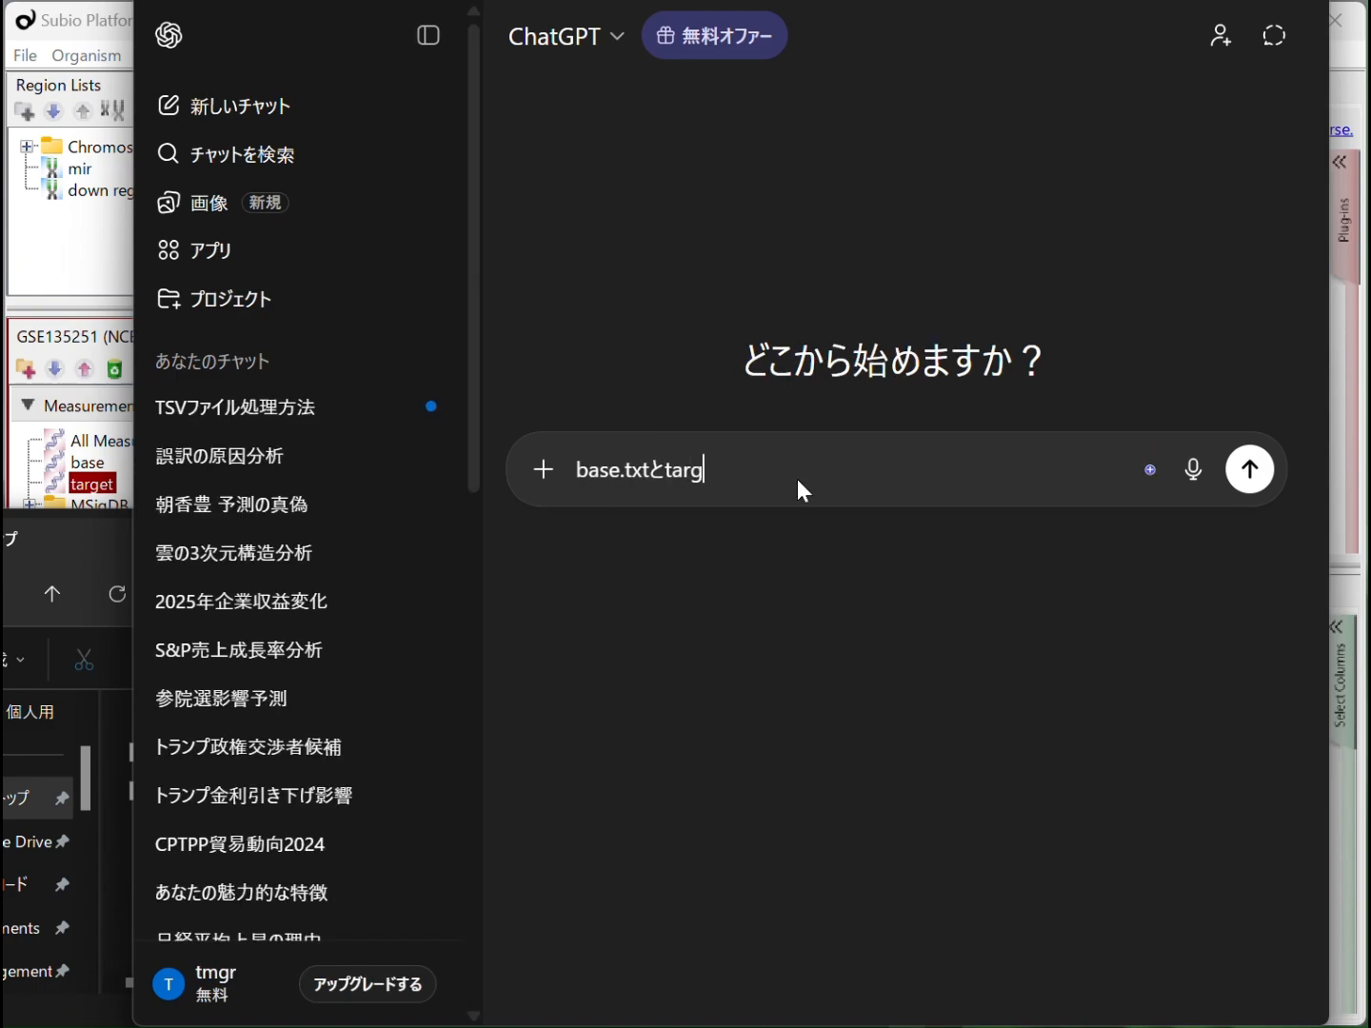
text(et.txtという)
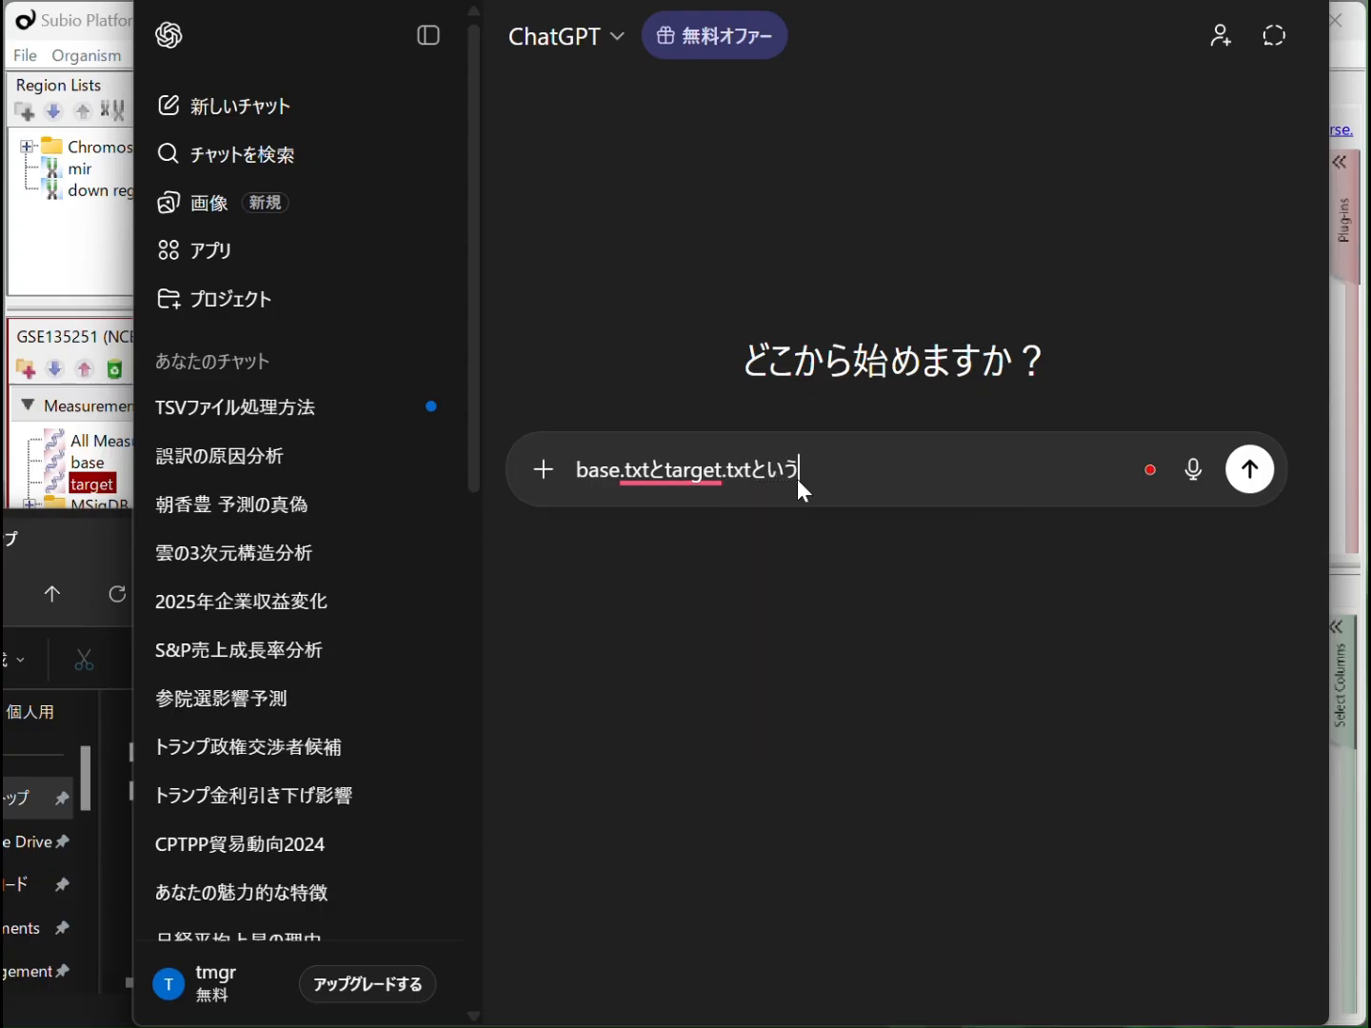
text(ふたつの)
key(space)
text(たぶくg)
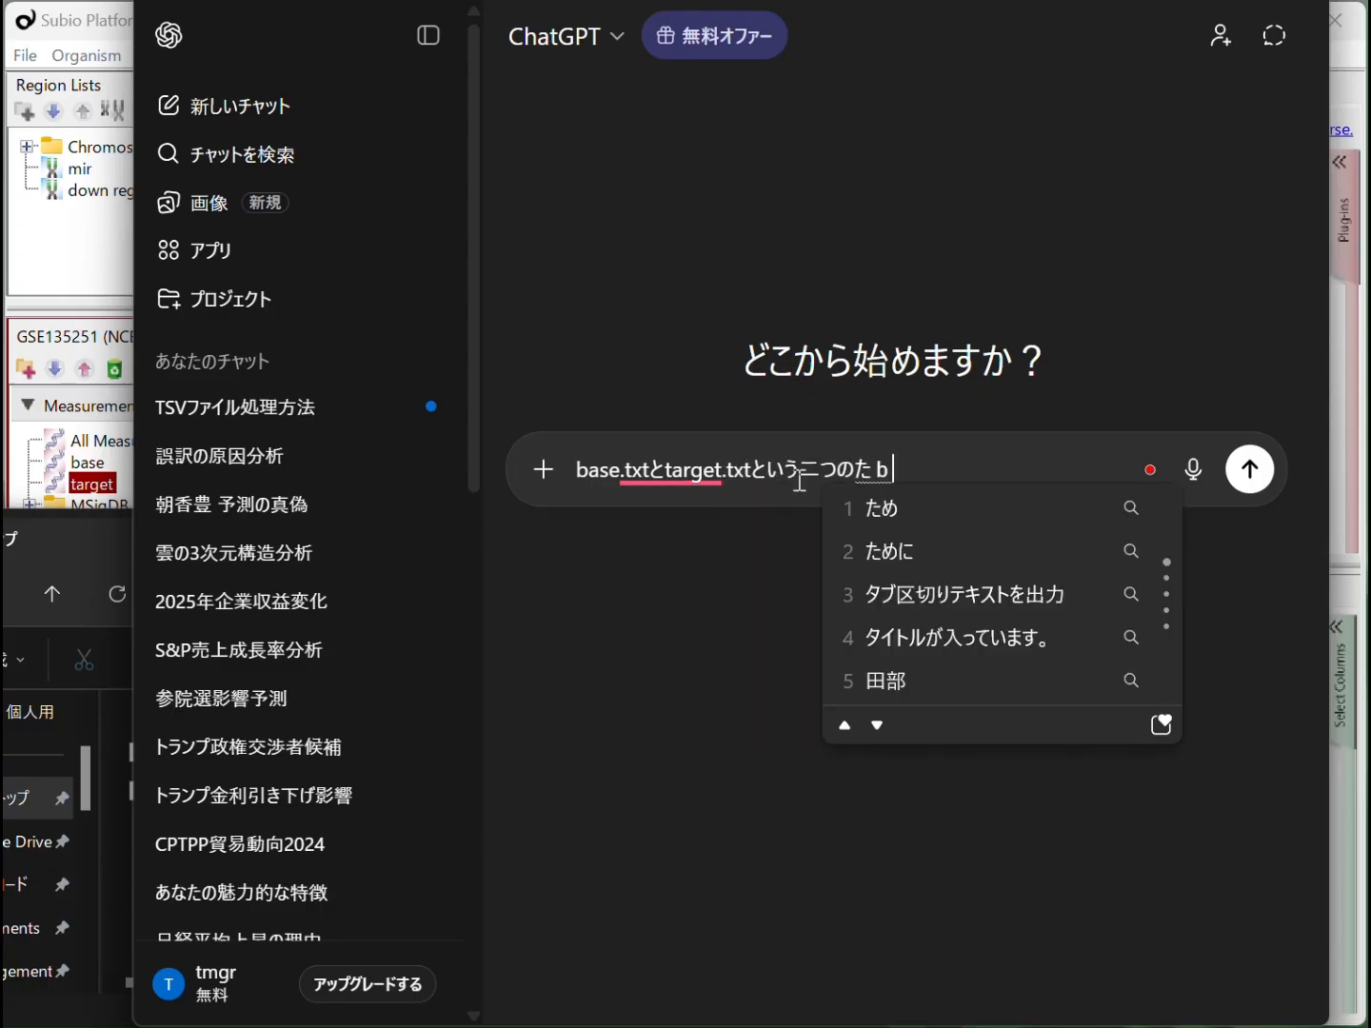
text(iritekisutofairuga)
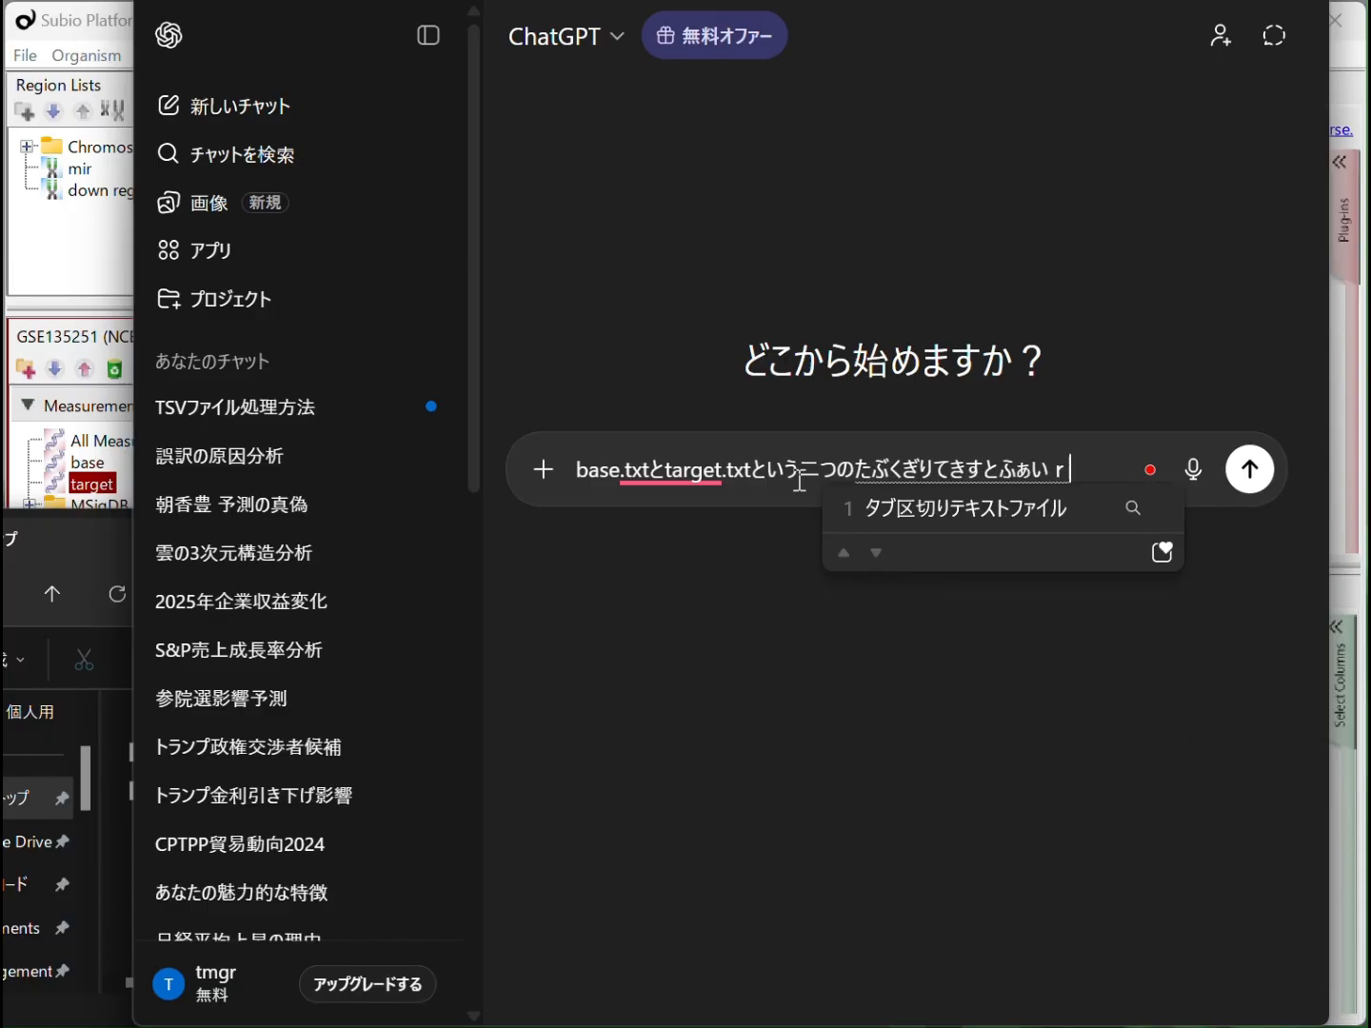
text(arimasu.)
key(space)
key(Return)
Add to the prompt that in both files row one holds titles, column one Gene Symbol, and column two onward samples
text(dotiramoitigyoume)
key(space)
key(Return)
text(hataitorude)
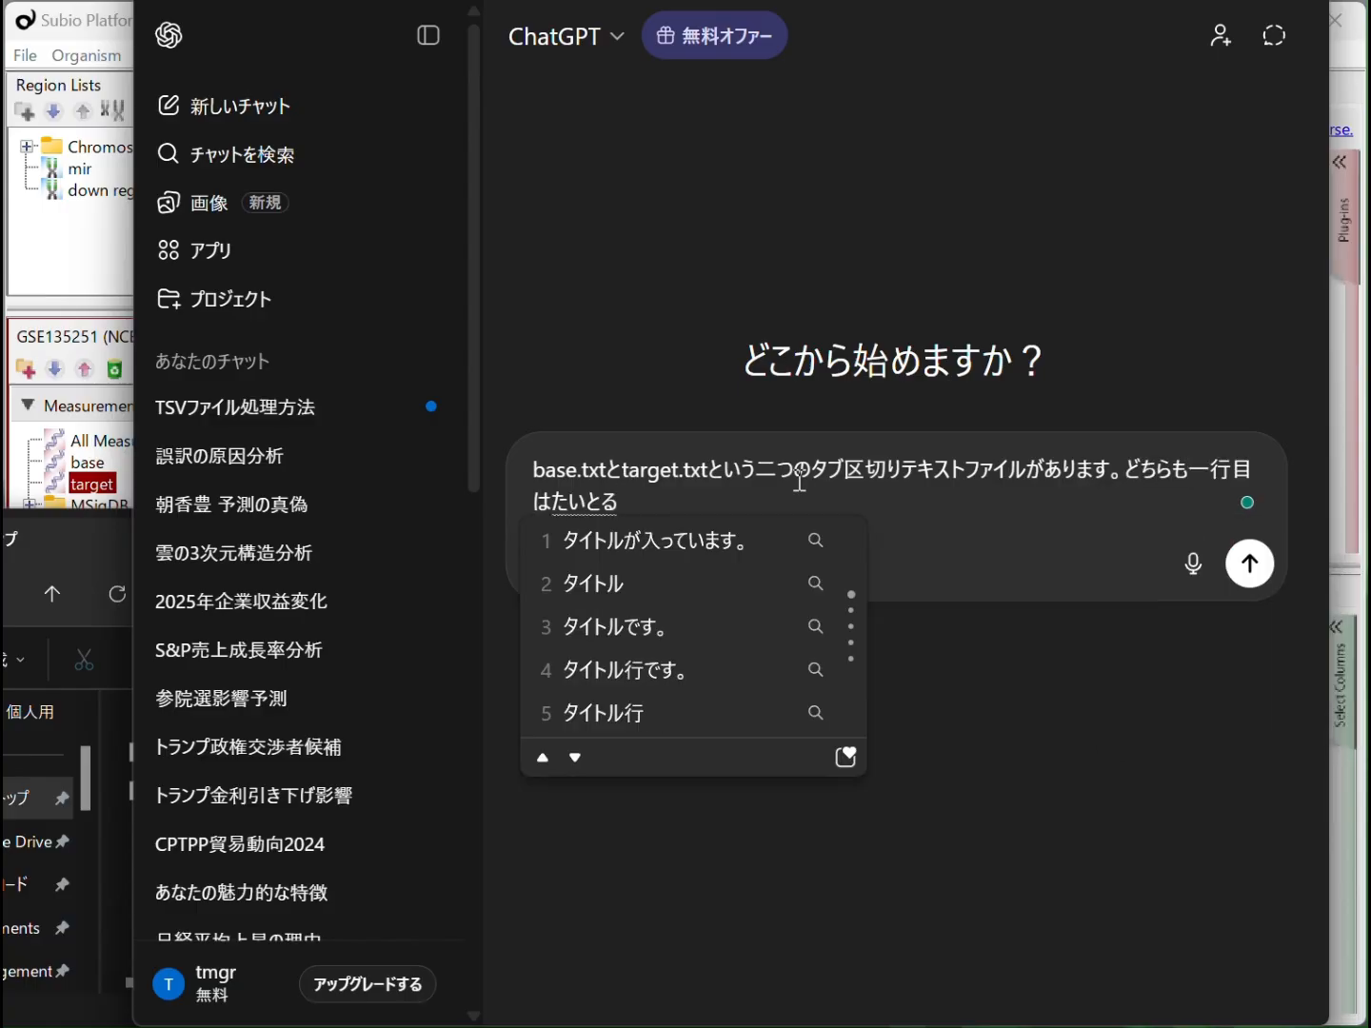
text(,)
key(space)
key(Return)
text(itiretum)
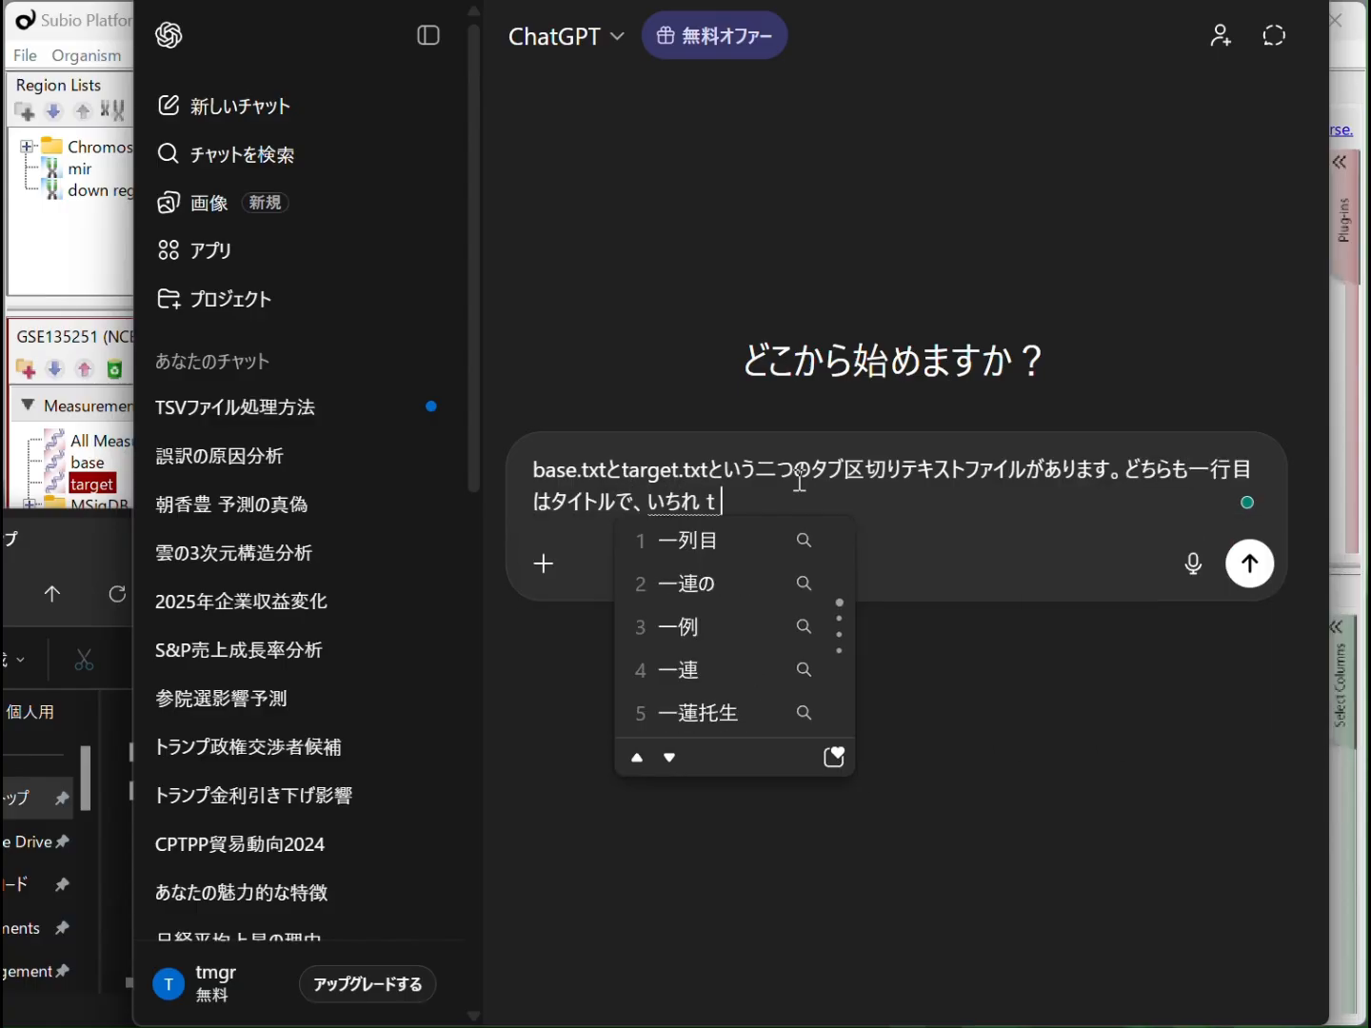
text(eni)
key(space)
key(Return)
text(Gen)
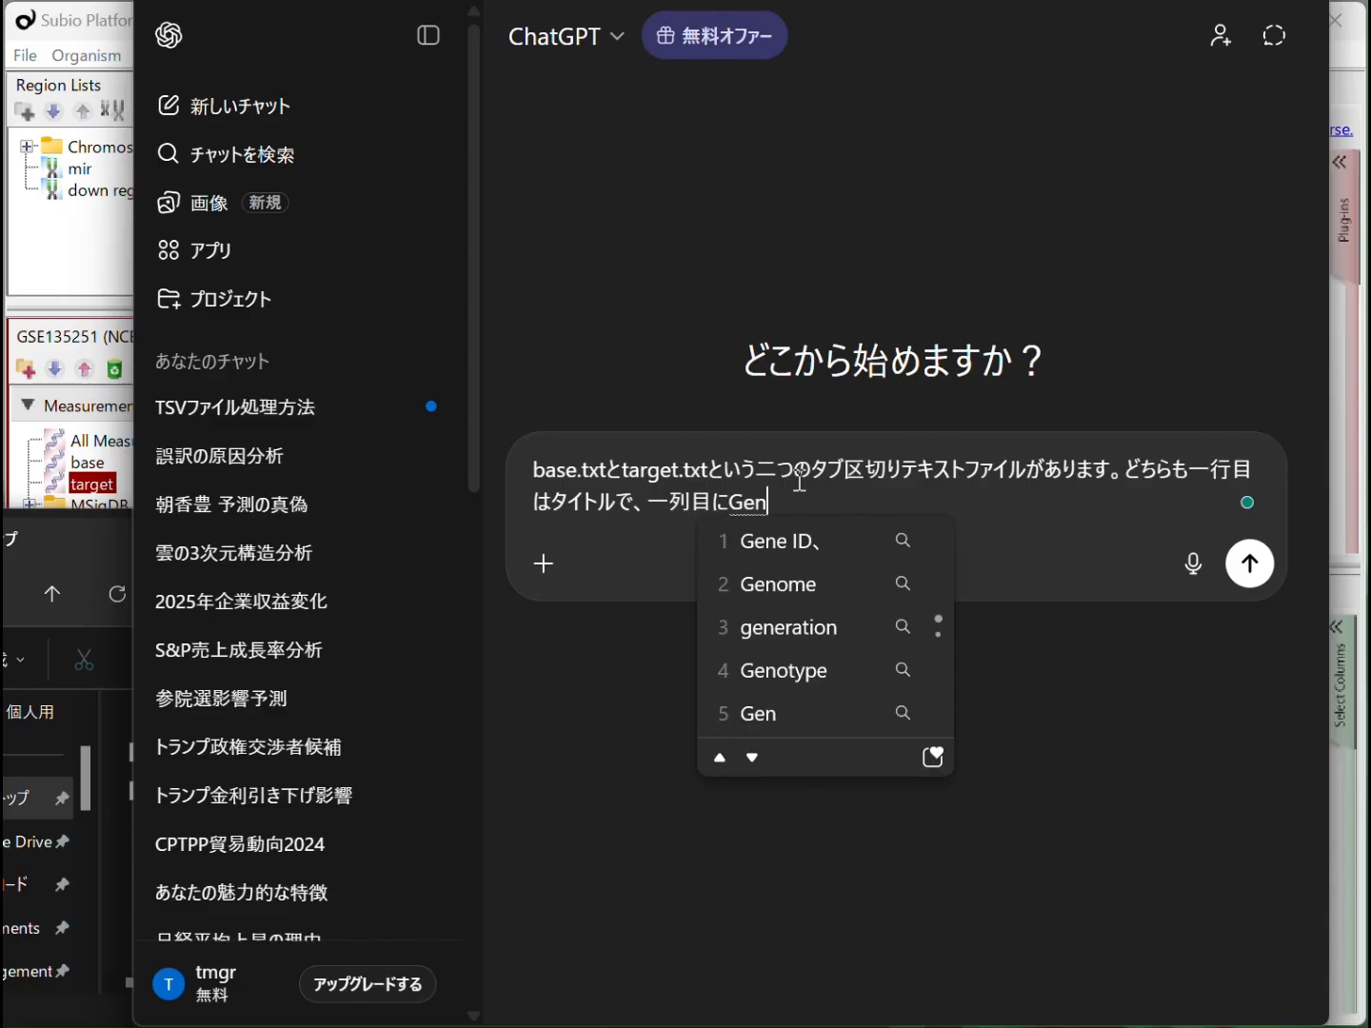
text(e Symbolgaari,2retumeikou)
key(space)
key(Return)
text(ha)
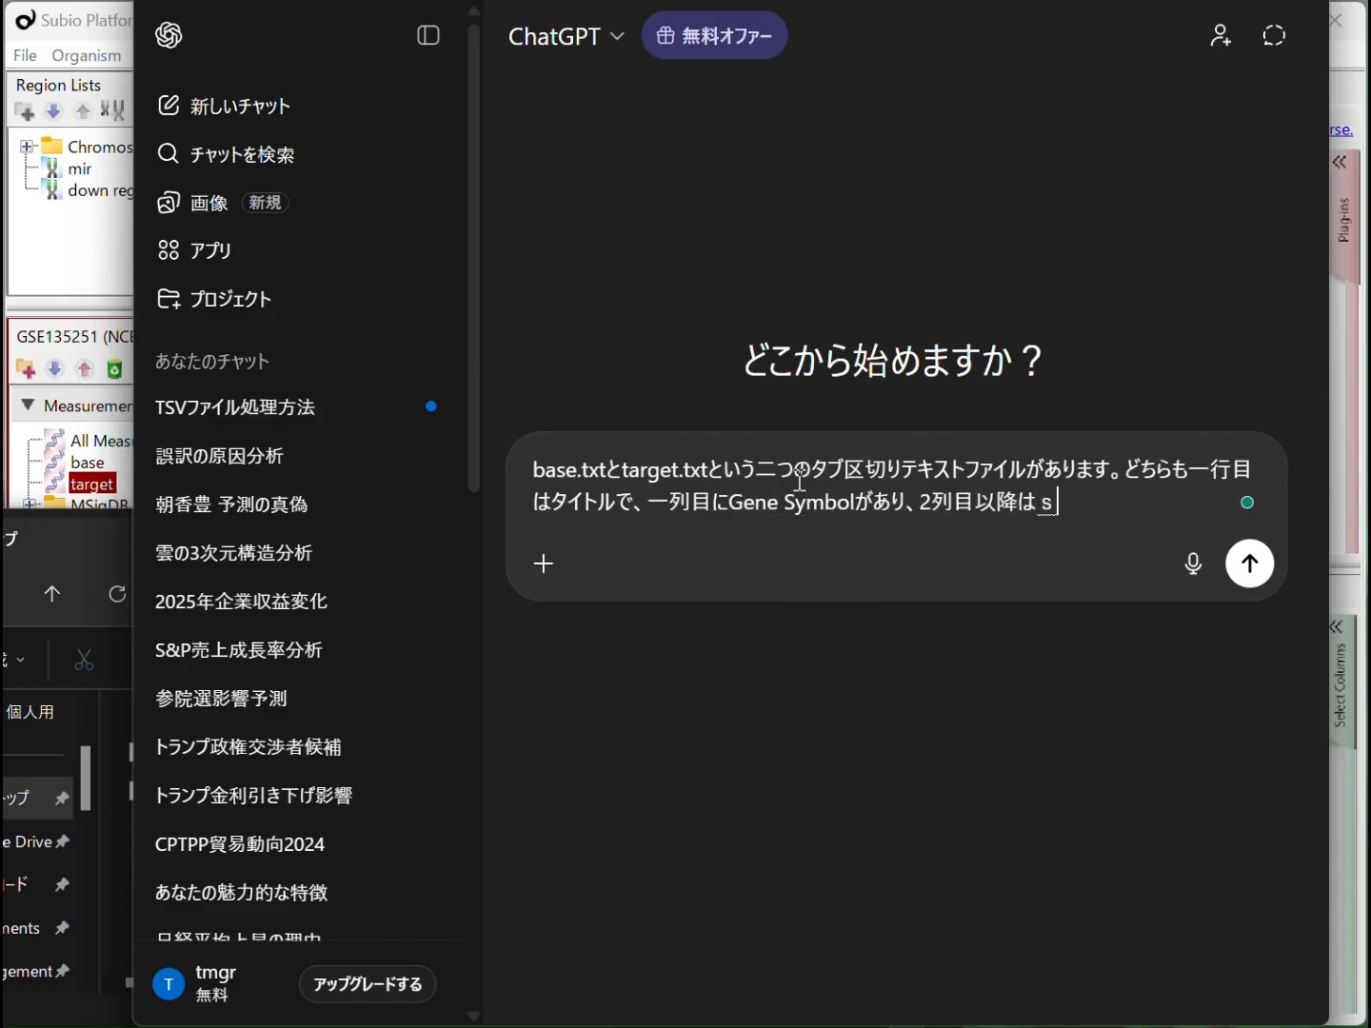
text(sanpurudesu.)
key(space)
key(Return)
Finish the prompt by stating that the samples are in the same order and equal in number, and send it
text(sanpuruha)
key(space)
key(Return)
text(onajinarabijunde,)
key(space)
key(Return)
text(onajikazude)
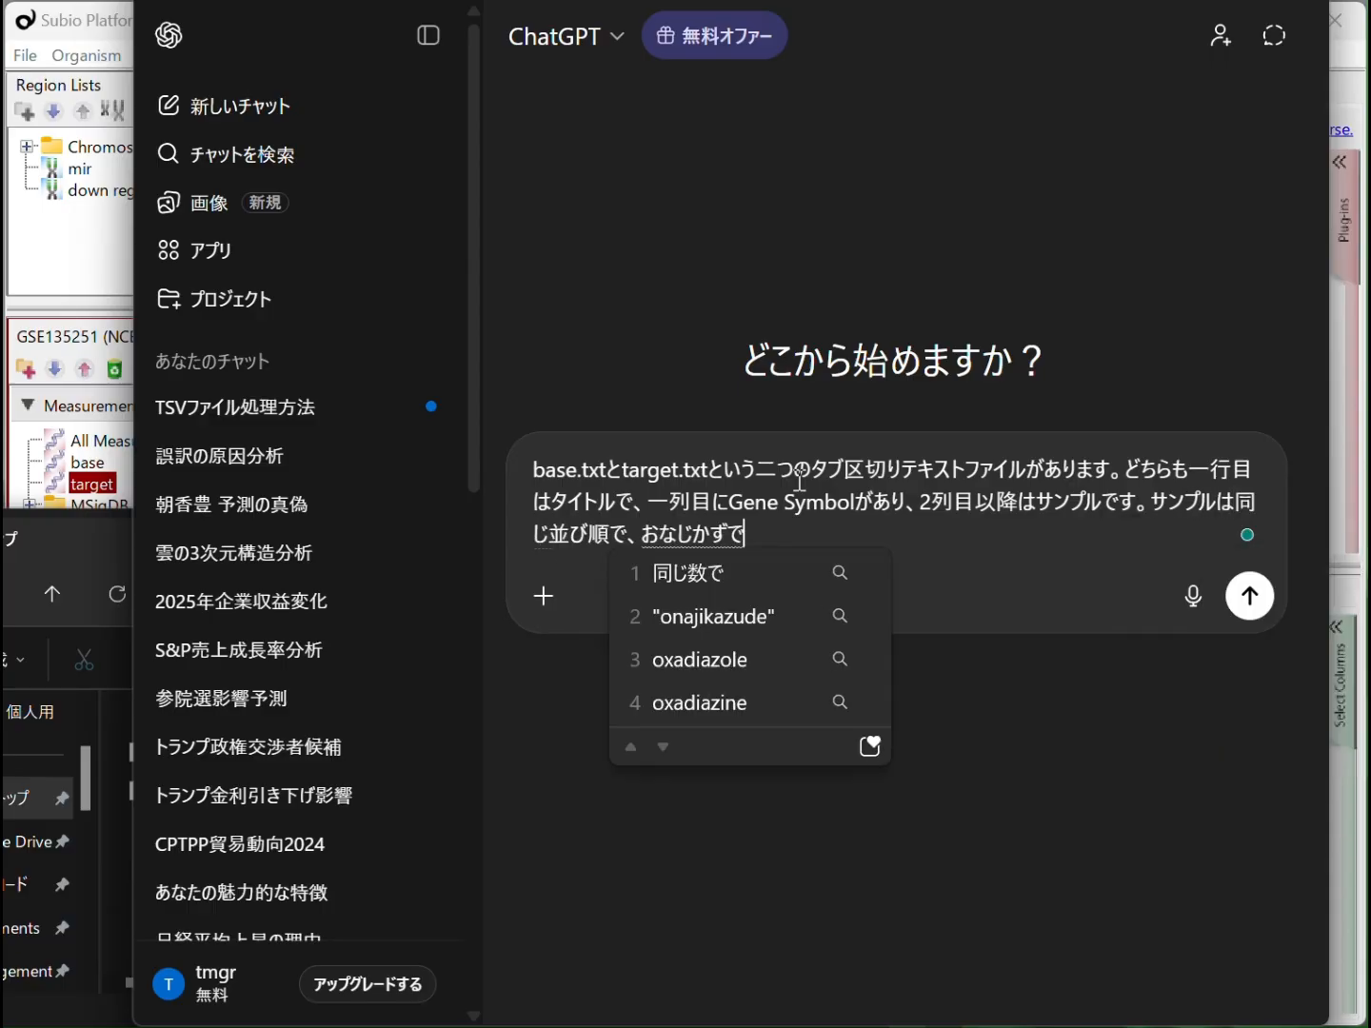
text(su.)
key(space)
key(Return)
key(Return)
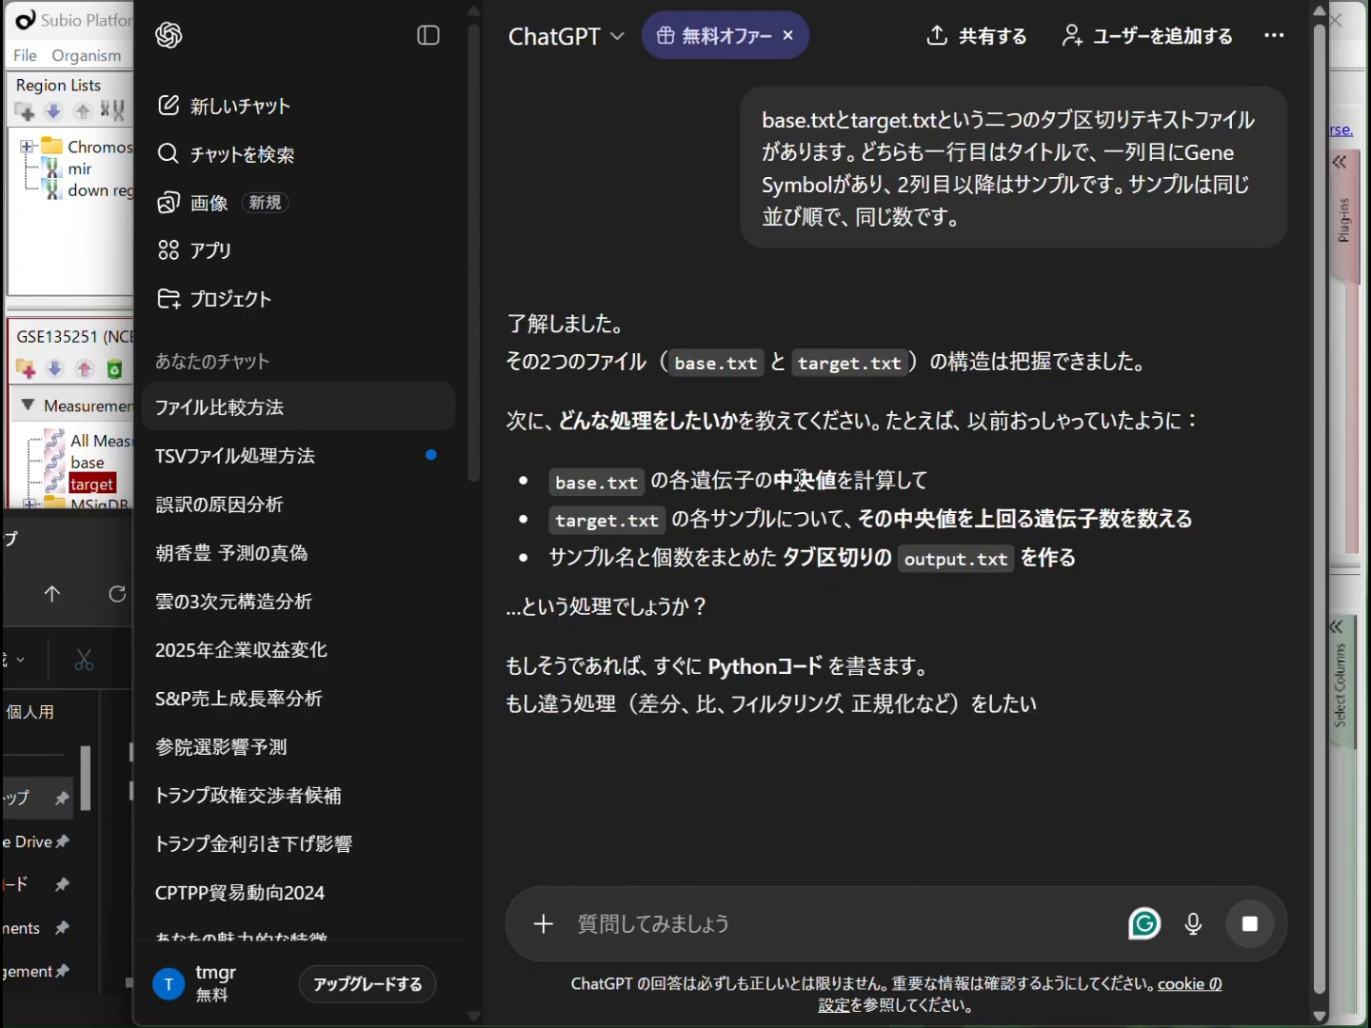
Send a Japanese message asking to first compute the median for each sample in base.txt
text(まず、)
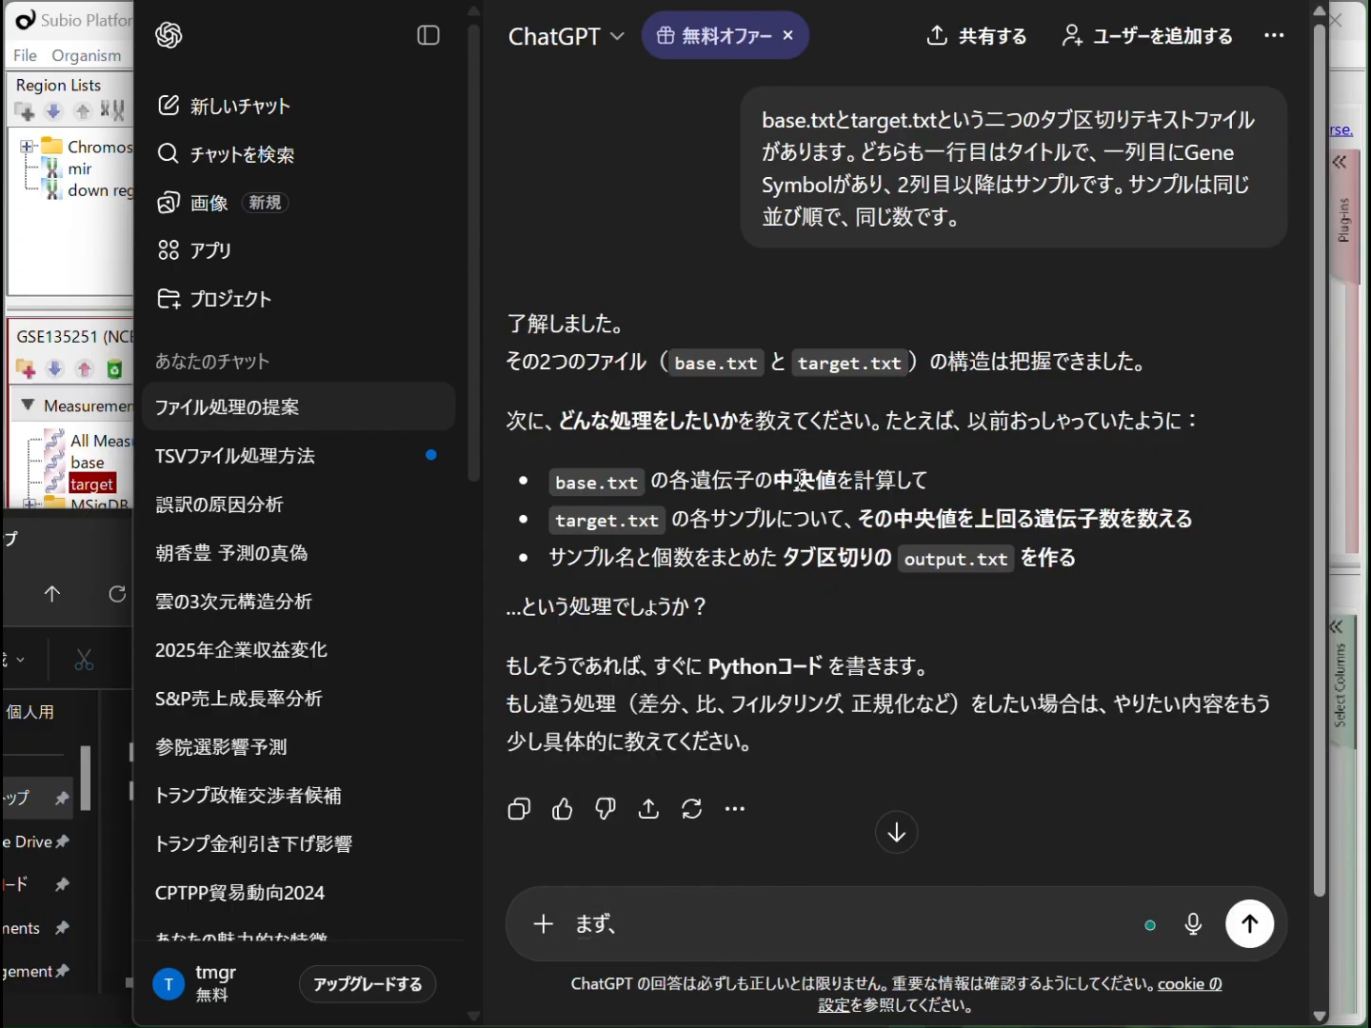
text(base.txtのサンプルごとのちゅうおうちwをだしま)
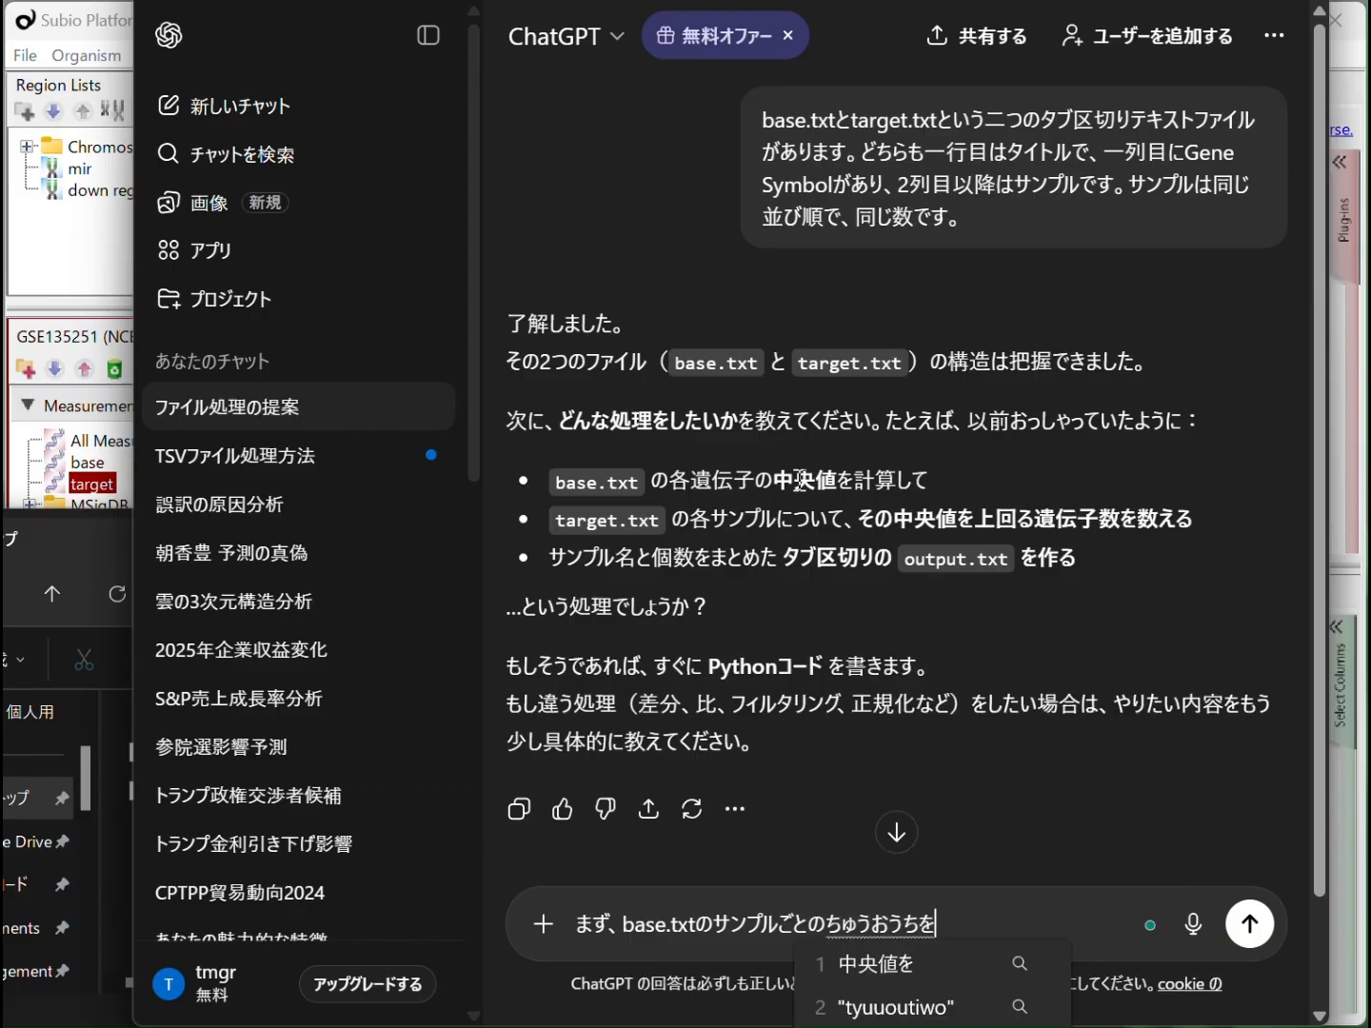
key(Return)
key(Return)
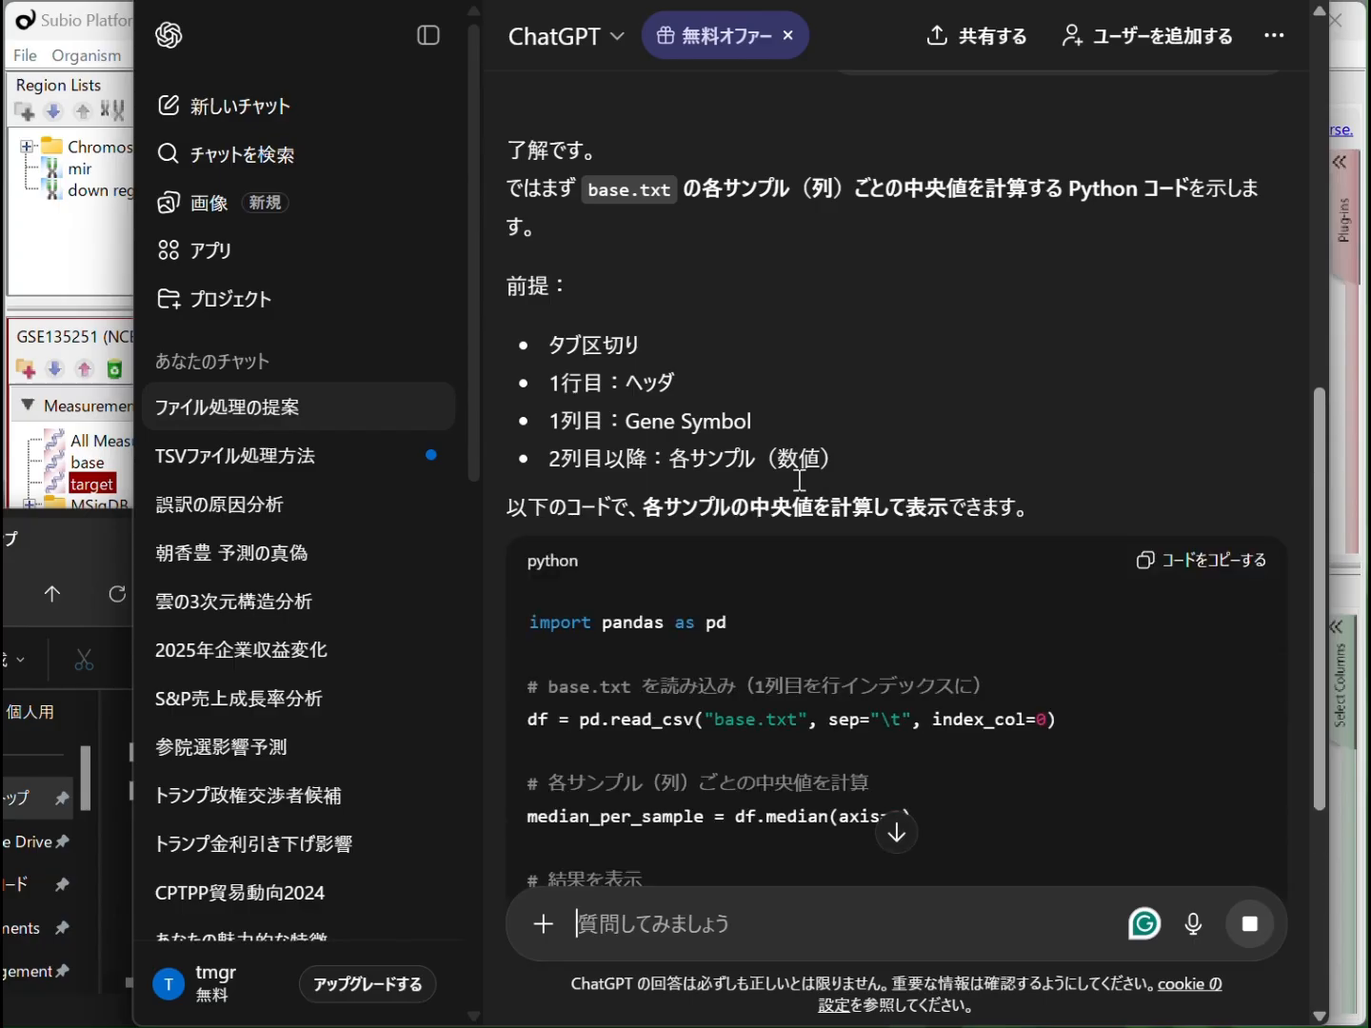
Send a Japanese follow-up asking to count, for each sample, the target.txt genes whose values exceed the median computed before
scroll(890, 806, down, 3)
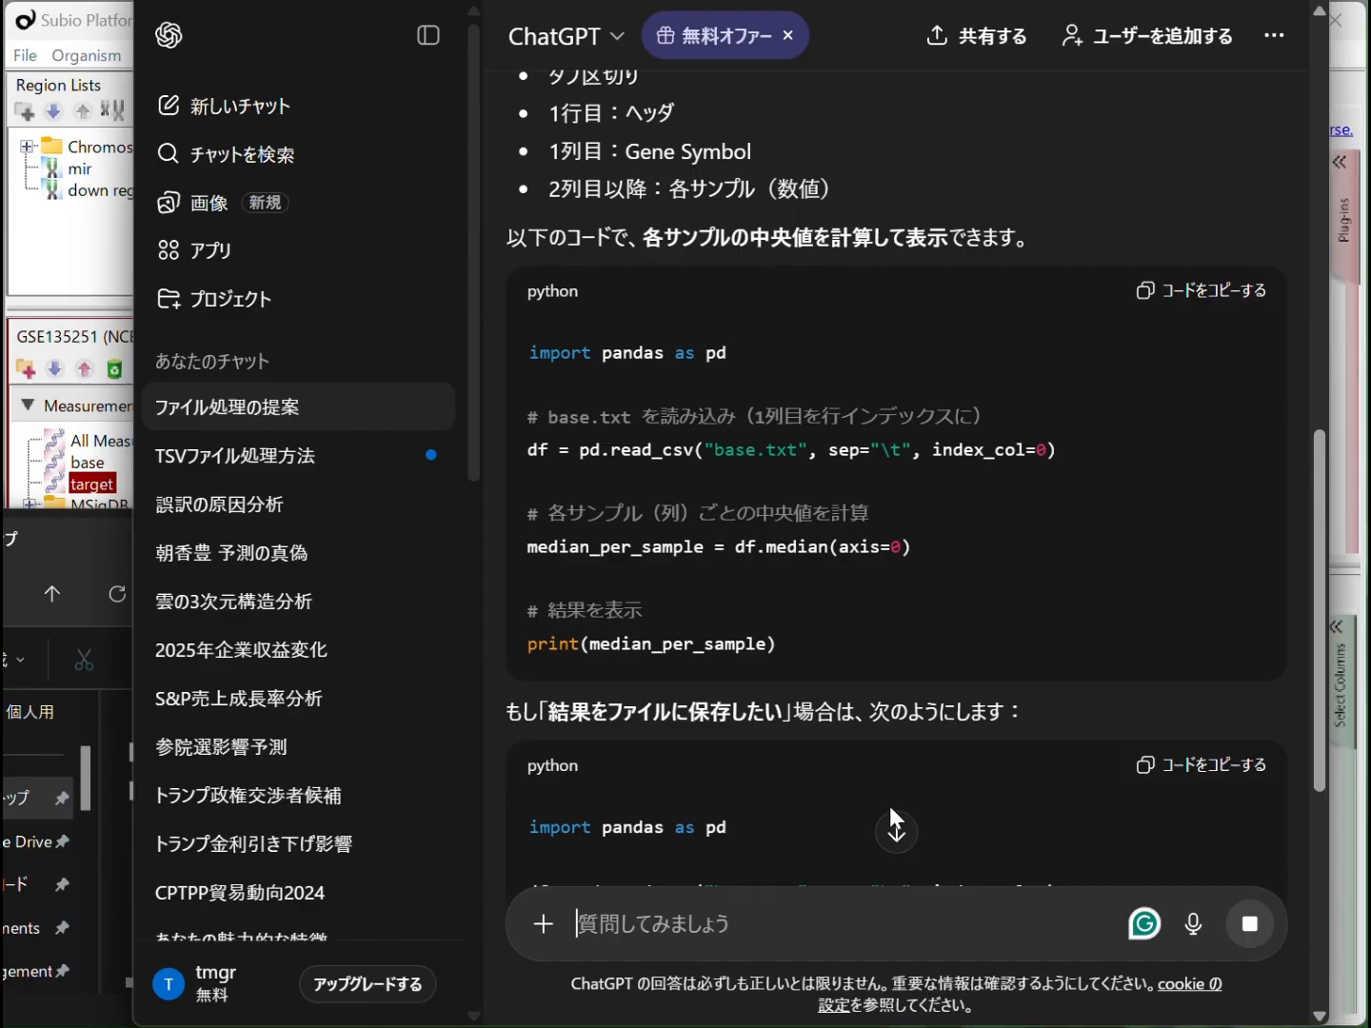
text(次に、target.txtのいでんs)
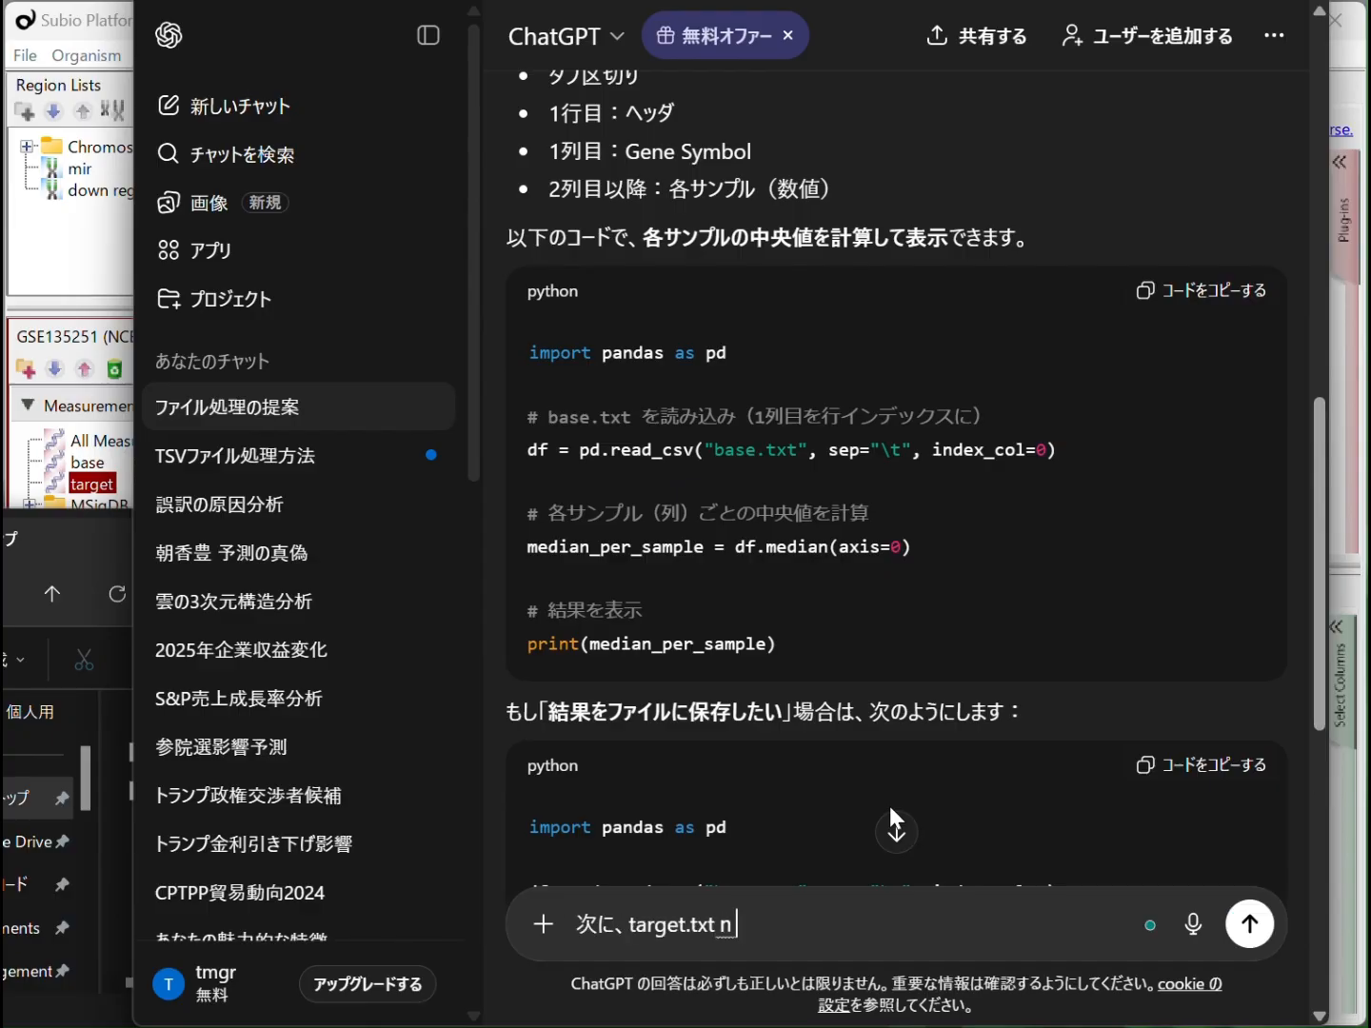
text(しのうち、それぞれのサンプルで先ほど出した中央値よりも値が大きいものの個数をださ)
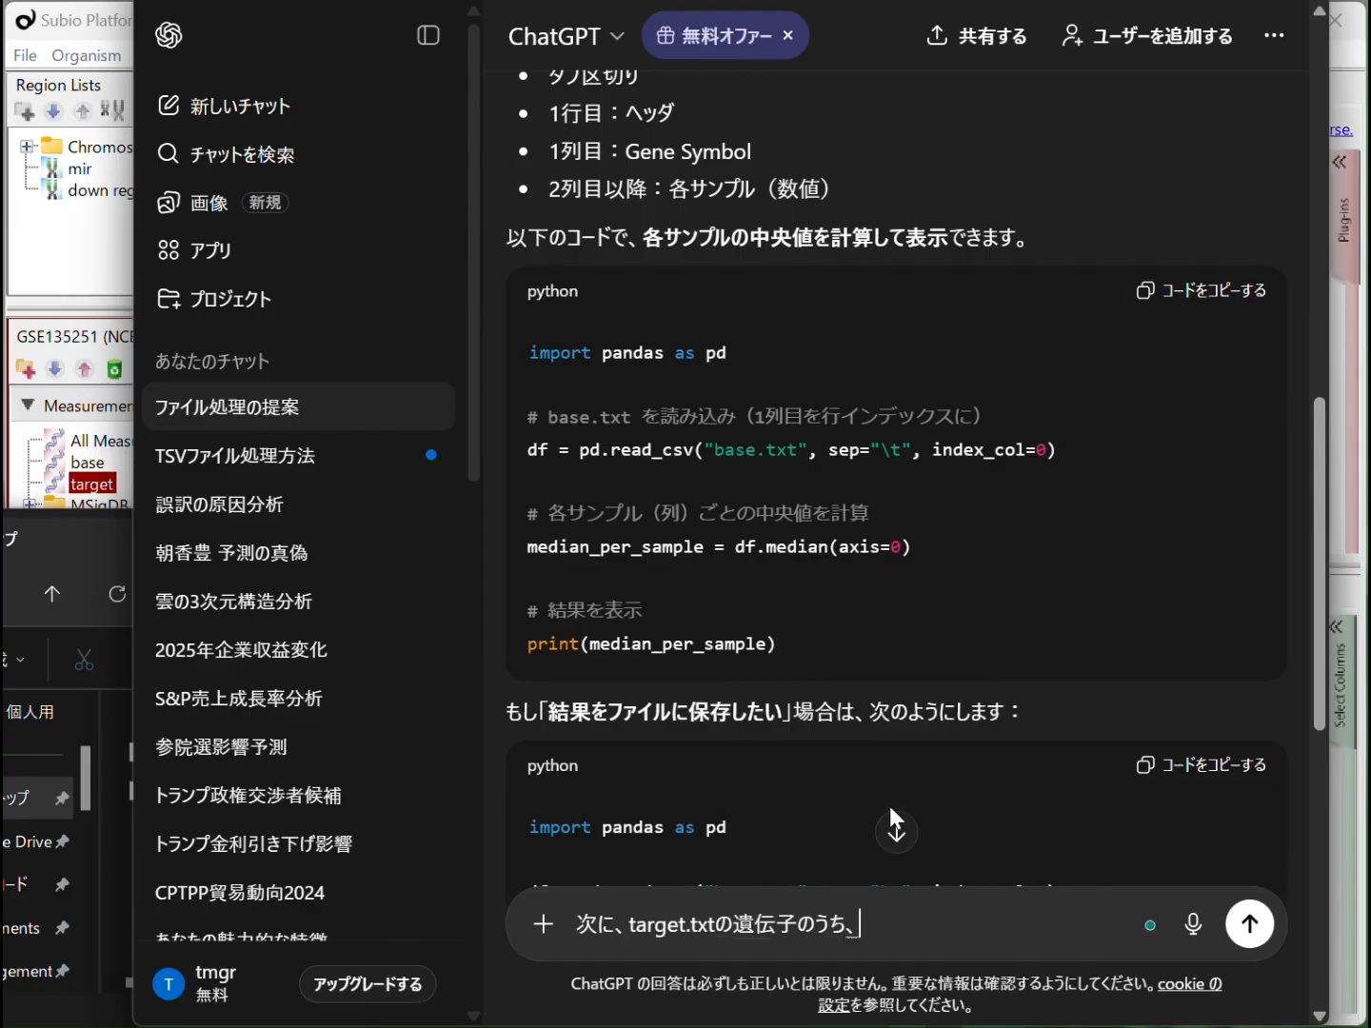
text(します)
key(space)
key(Return)
key(Return)
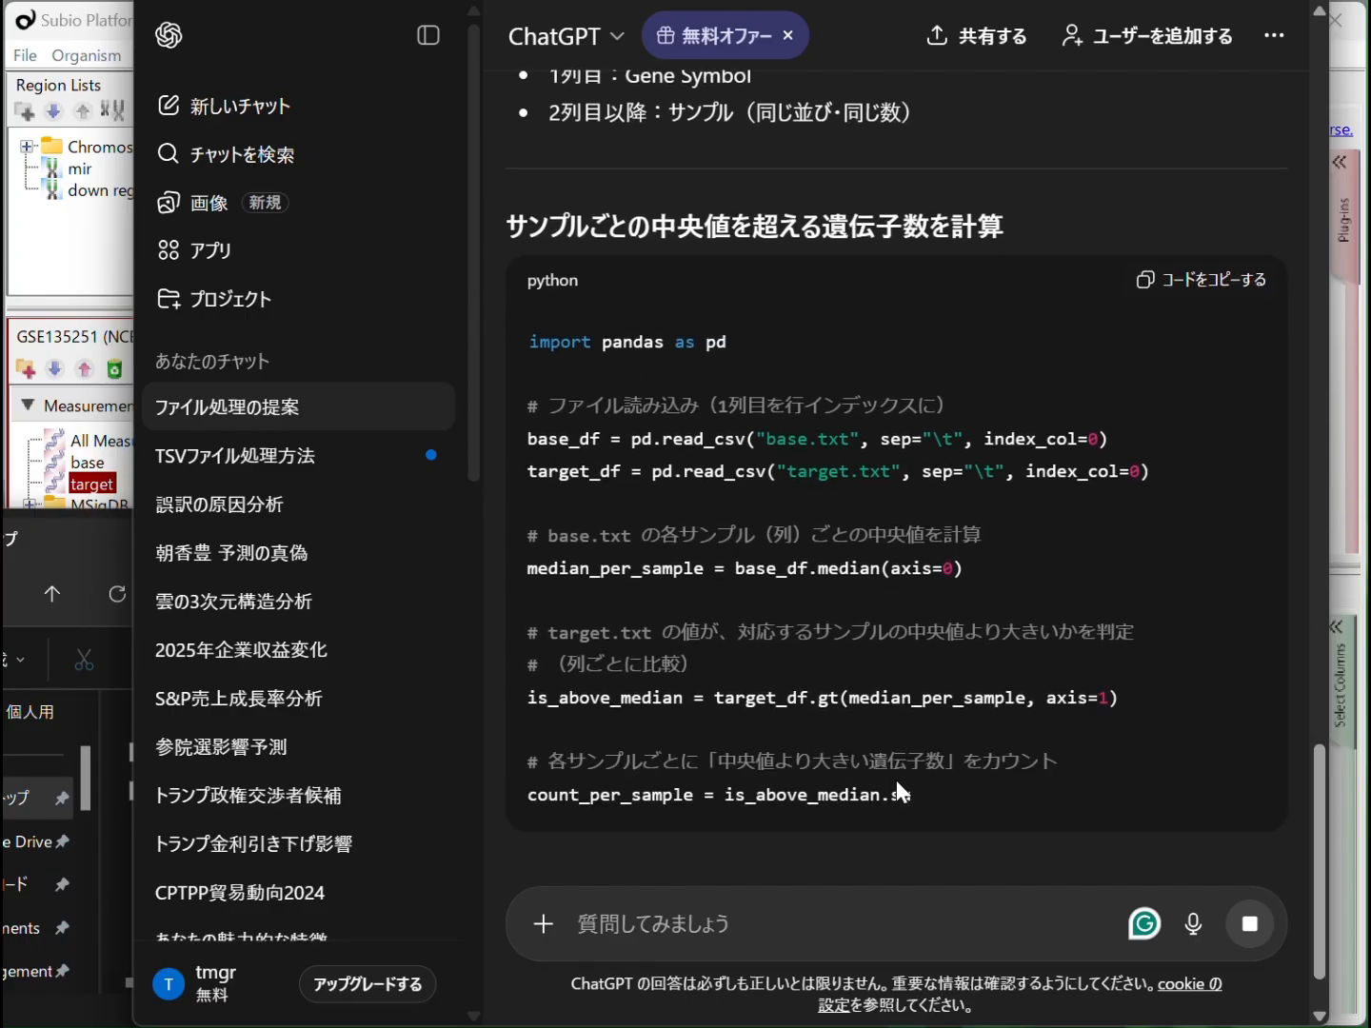
Send a final Japanese message asking to output the counts and sample names as a tab-delimited text file named output.txt
text(最後に)
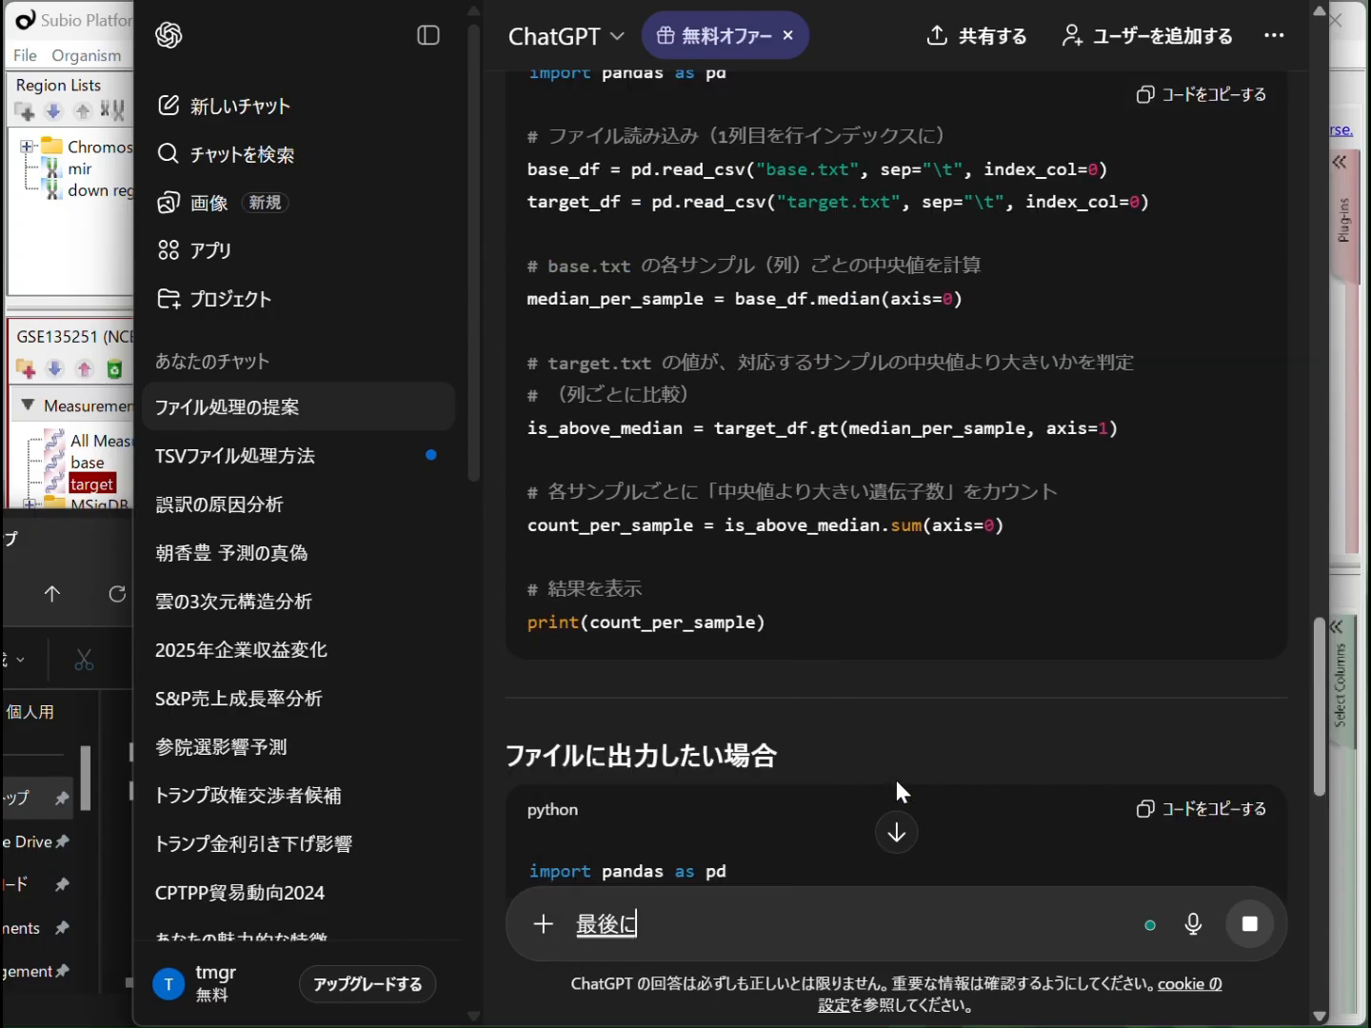
text(、その個数とサンプル名をoutput.txtというたぶくぎりてきすとfairutoshite)
key(space)
text(shuturyokushimasu.)
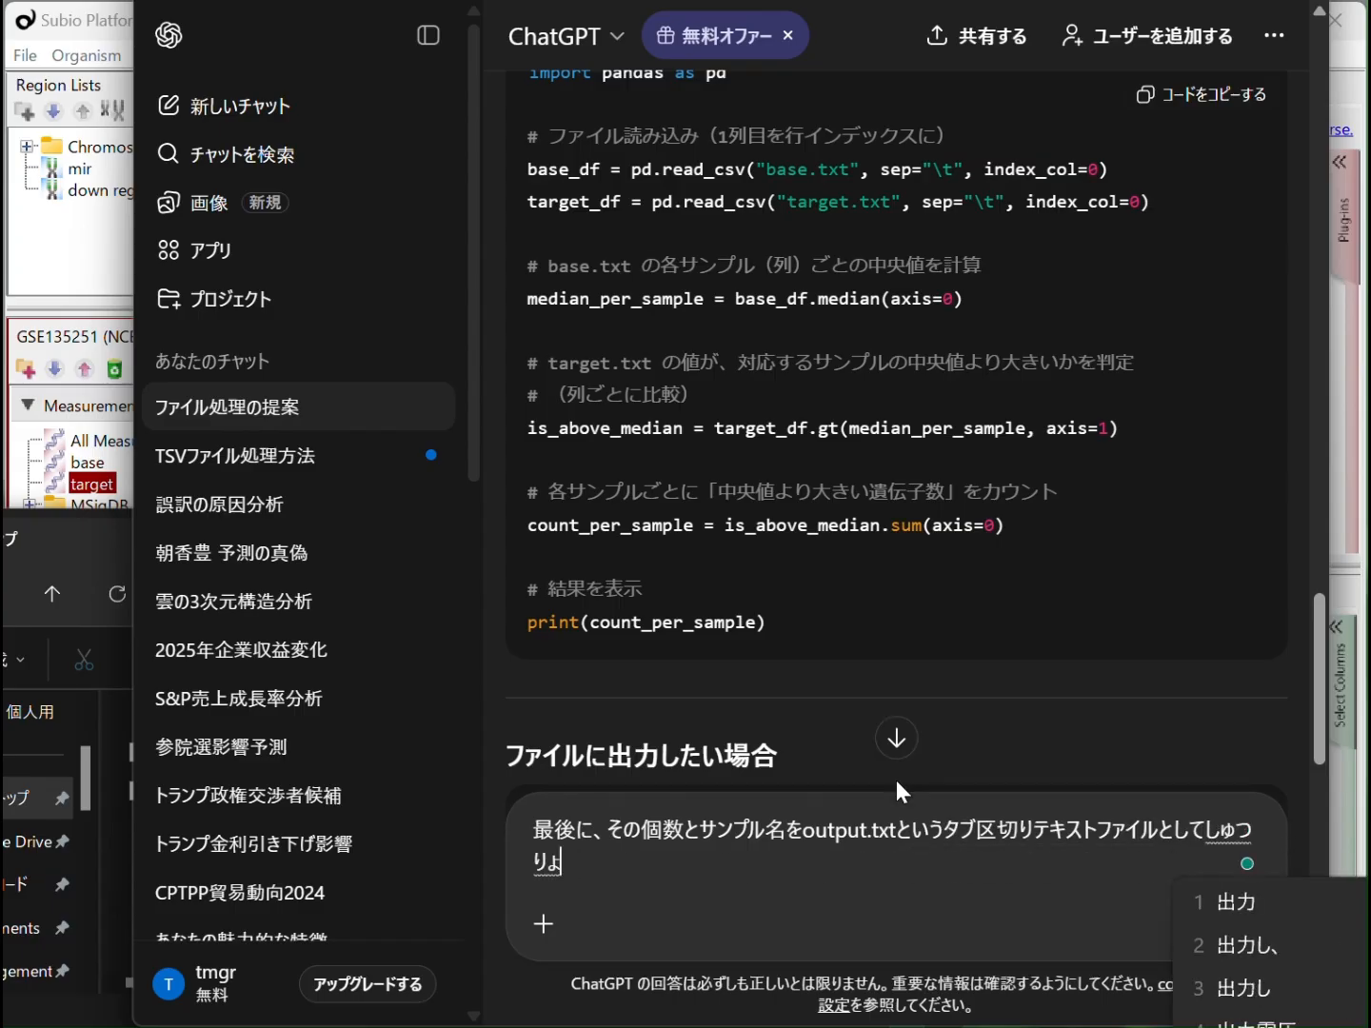
key(space)
key(Return)
key(Return)
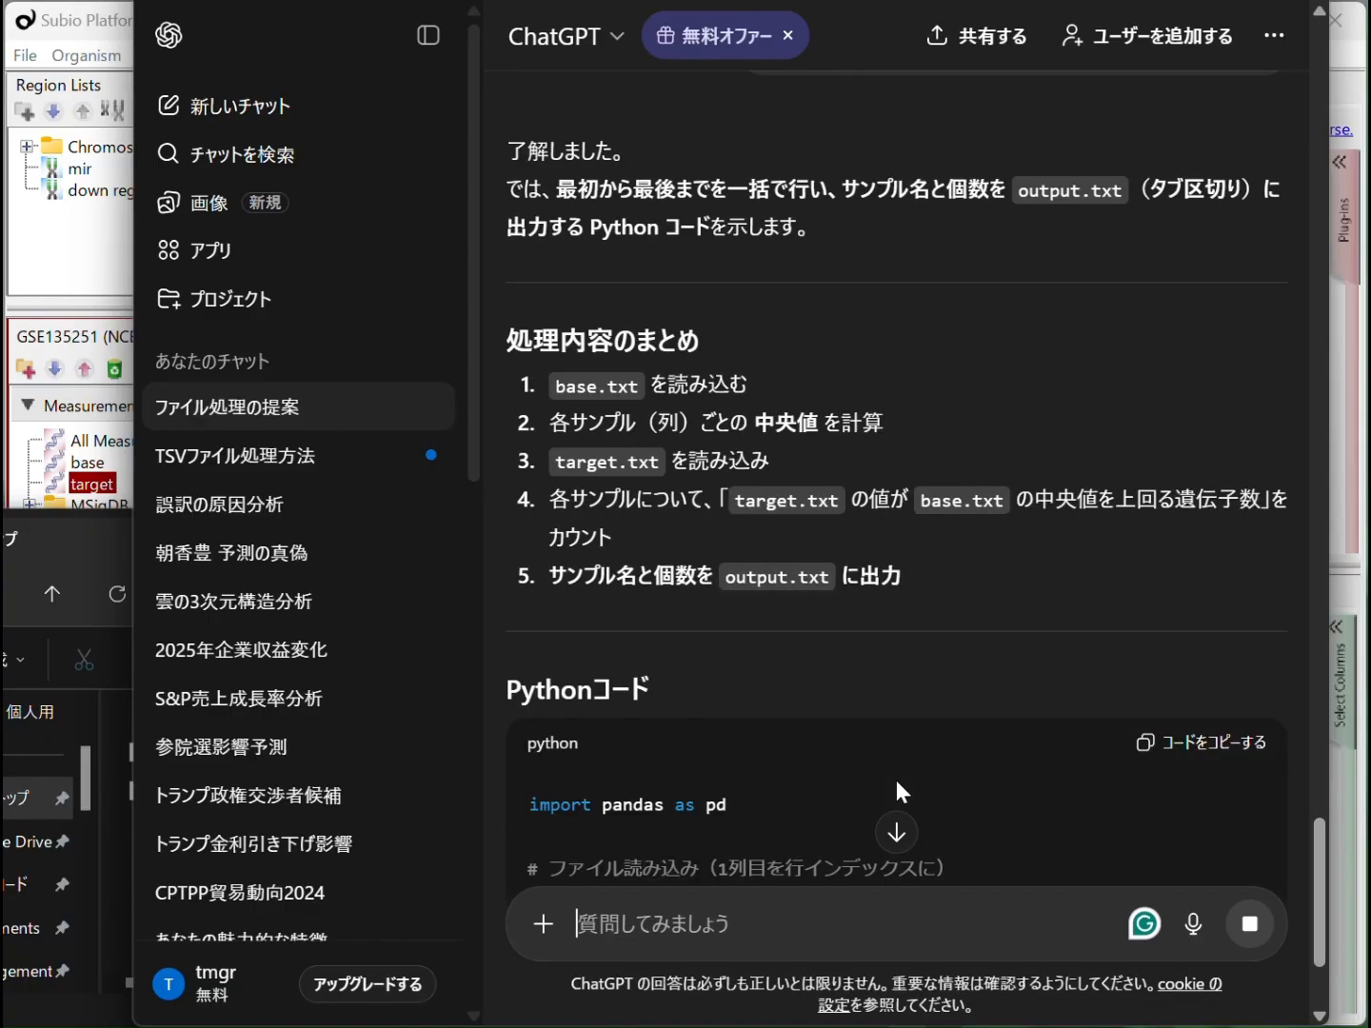
Review the complete Python script in the last reply and copy its code
scroll(949, 728, down, 7)
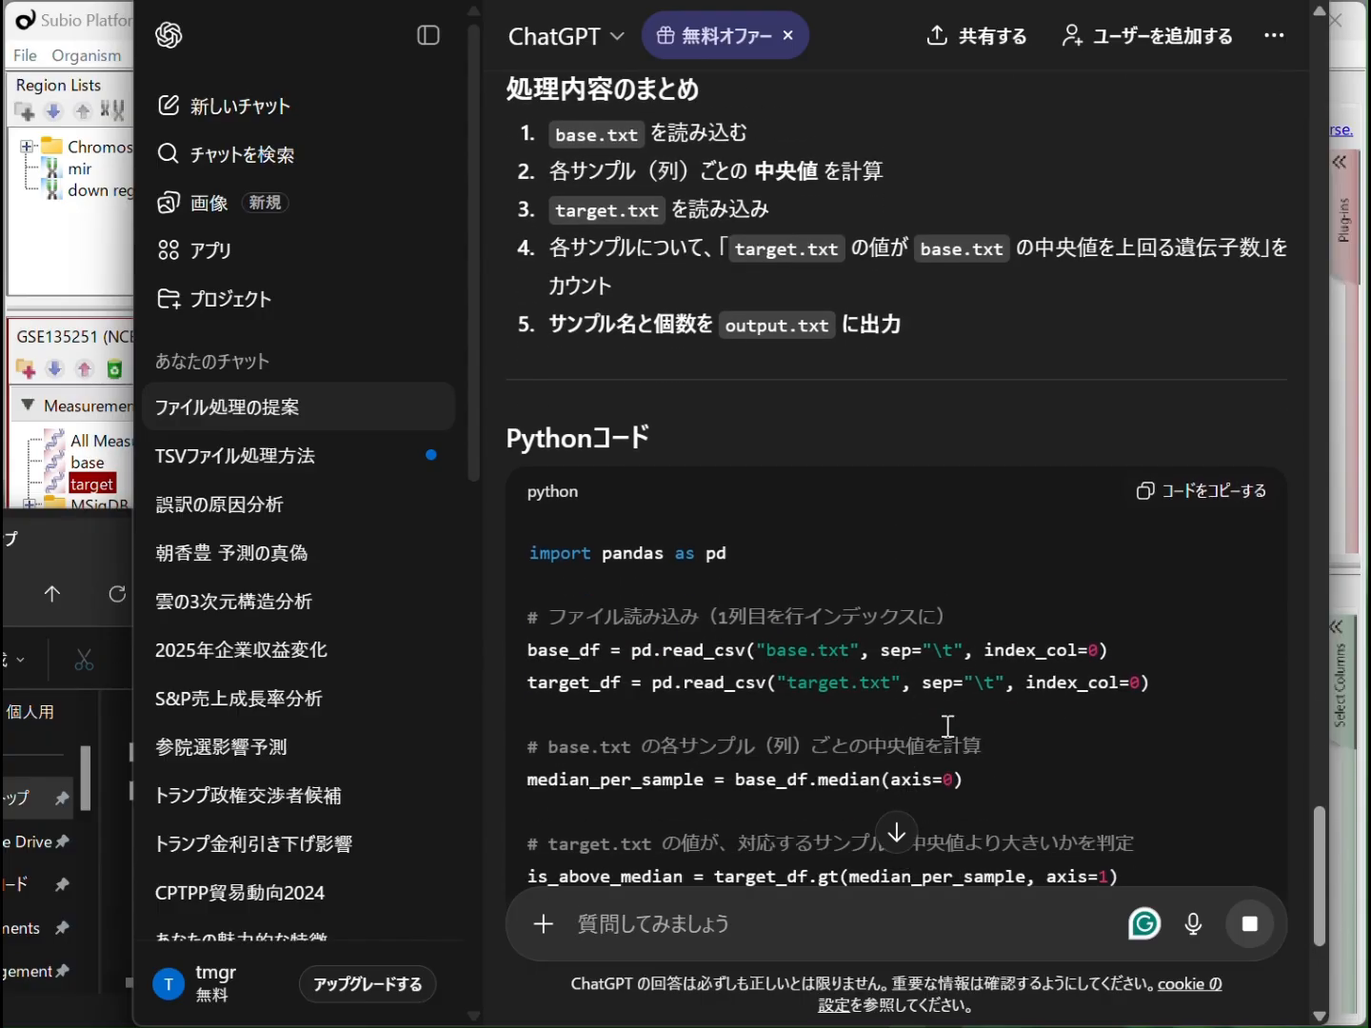
scroll(946, 726, down, 1)
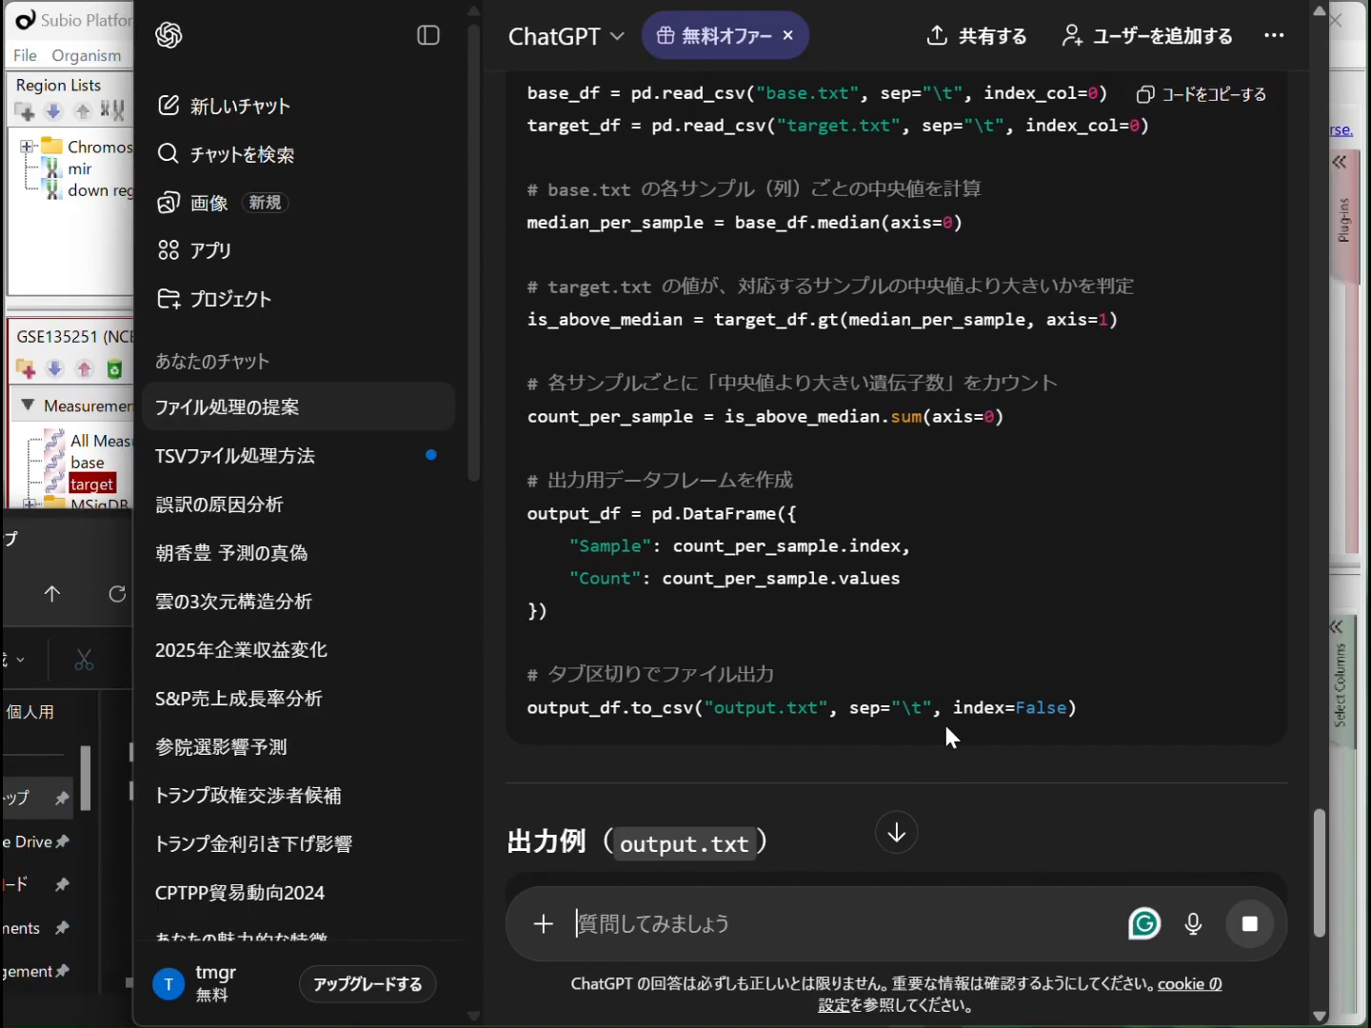
scroll(938, 736, up, 1)
scroll(937, 736, up, 1)
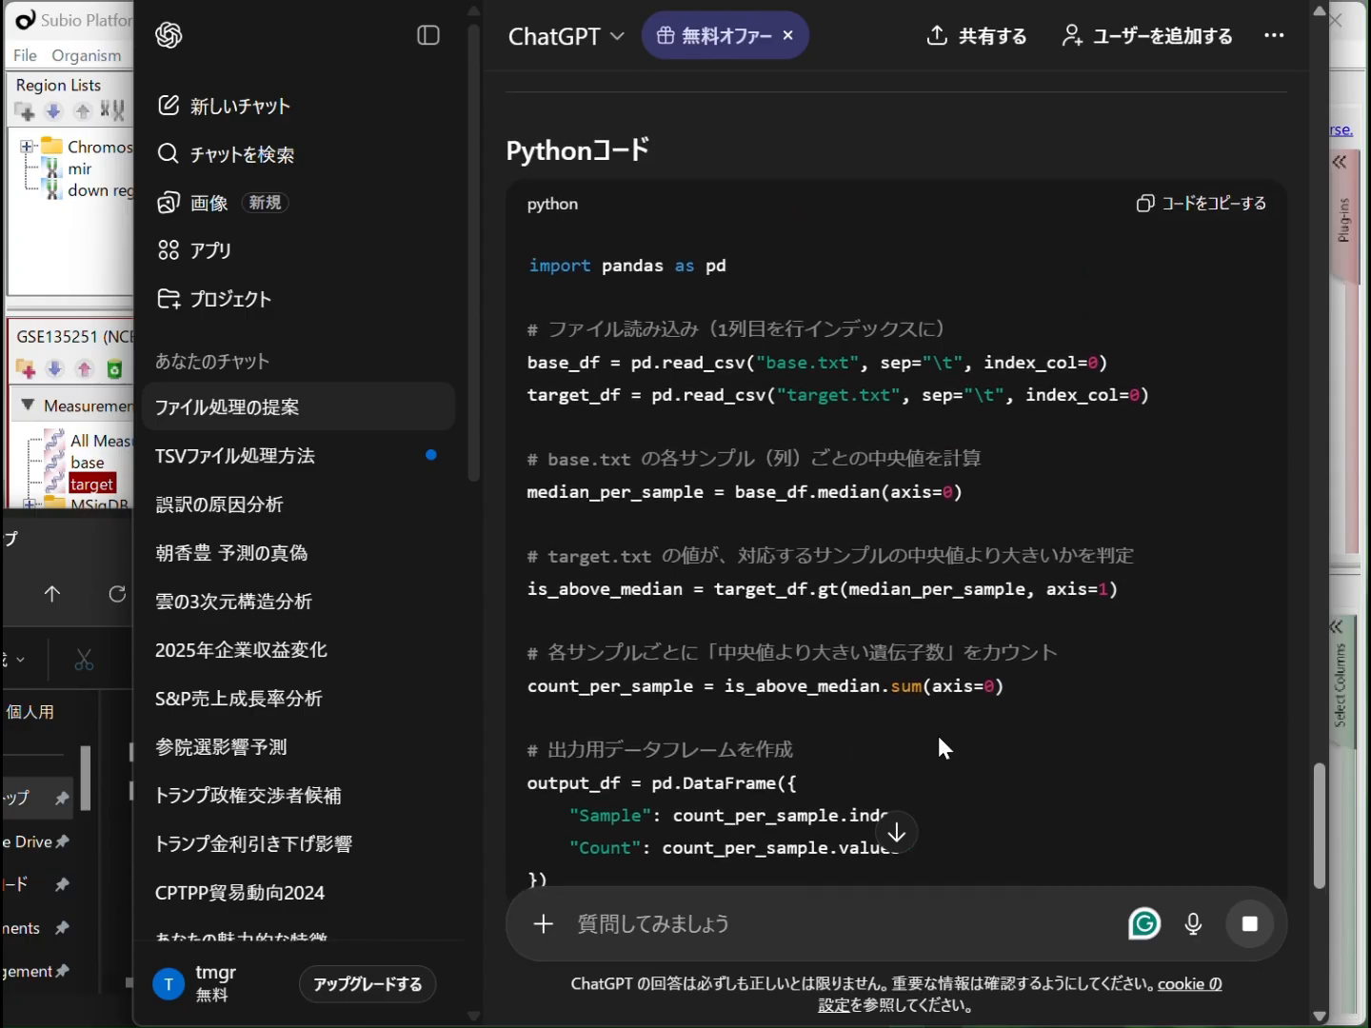
click(1226, 226)
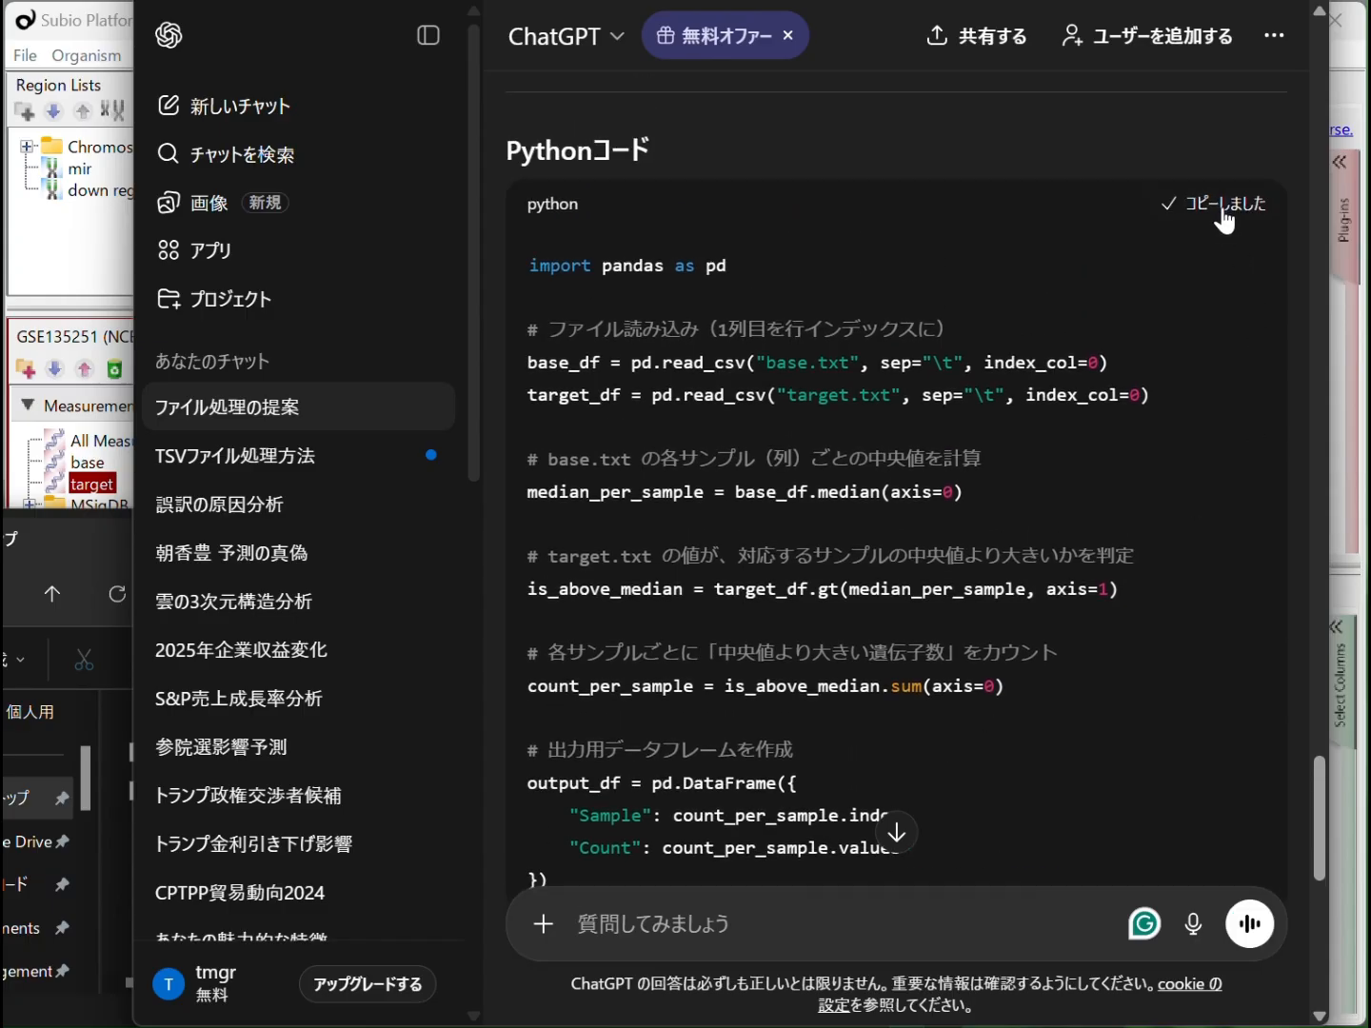
Switch to the Jupyter website and launch the browser-based JupyterLab from its collection of no-install tools
click(821, 0)
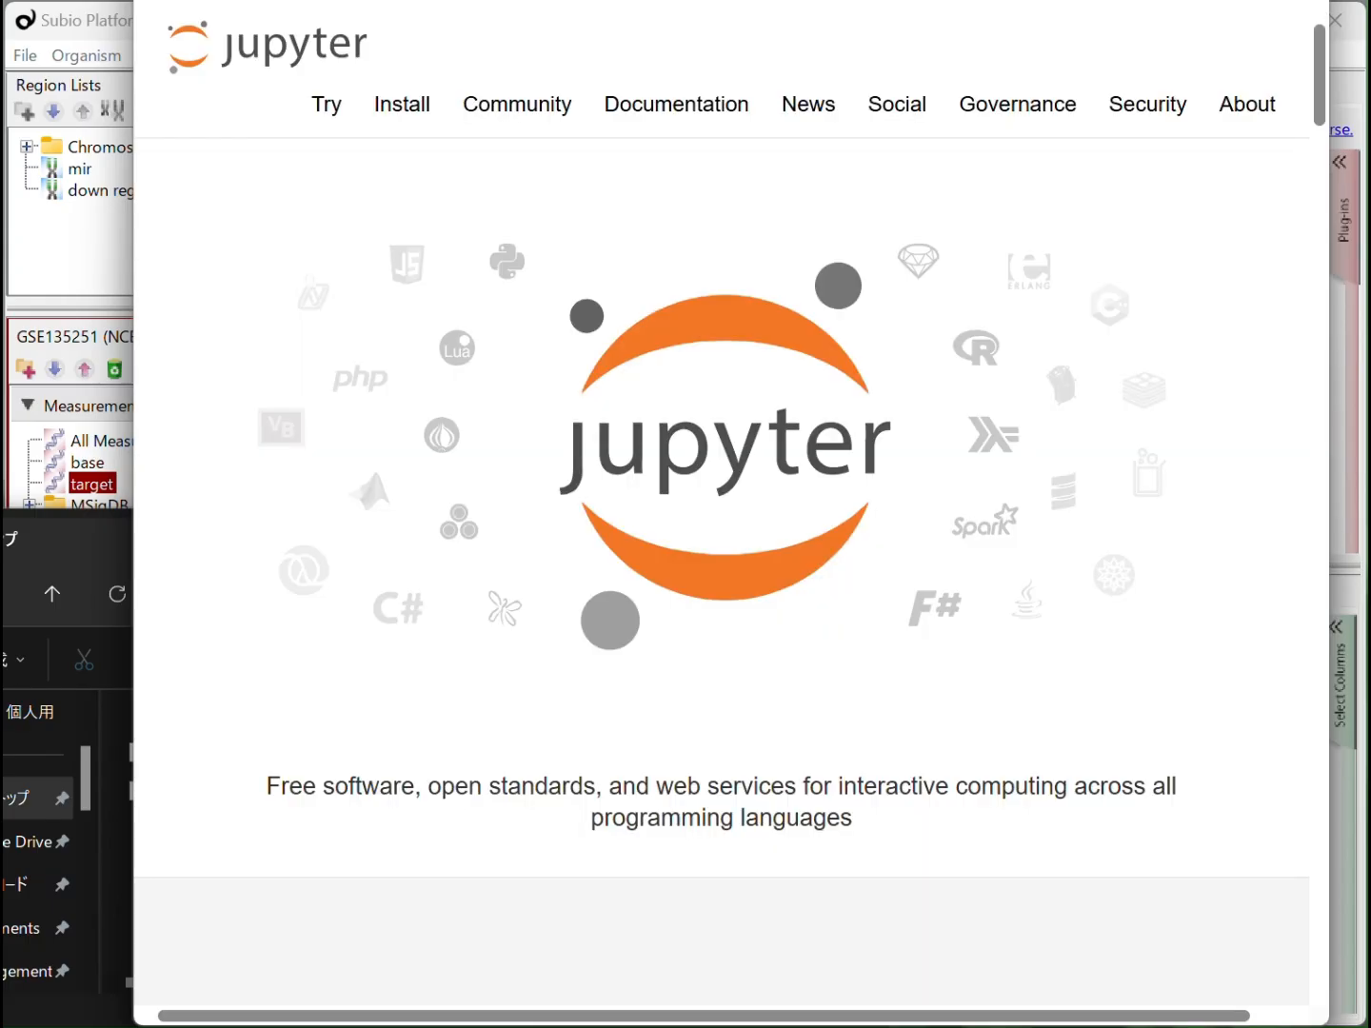
click(321, 123)
scroll(475, 431, down, 3)
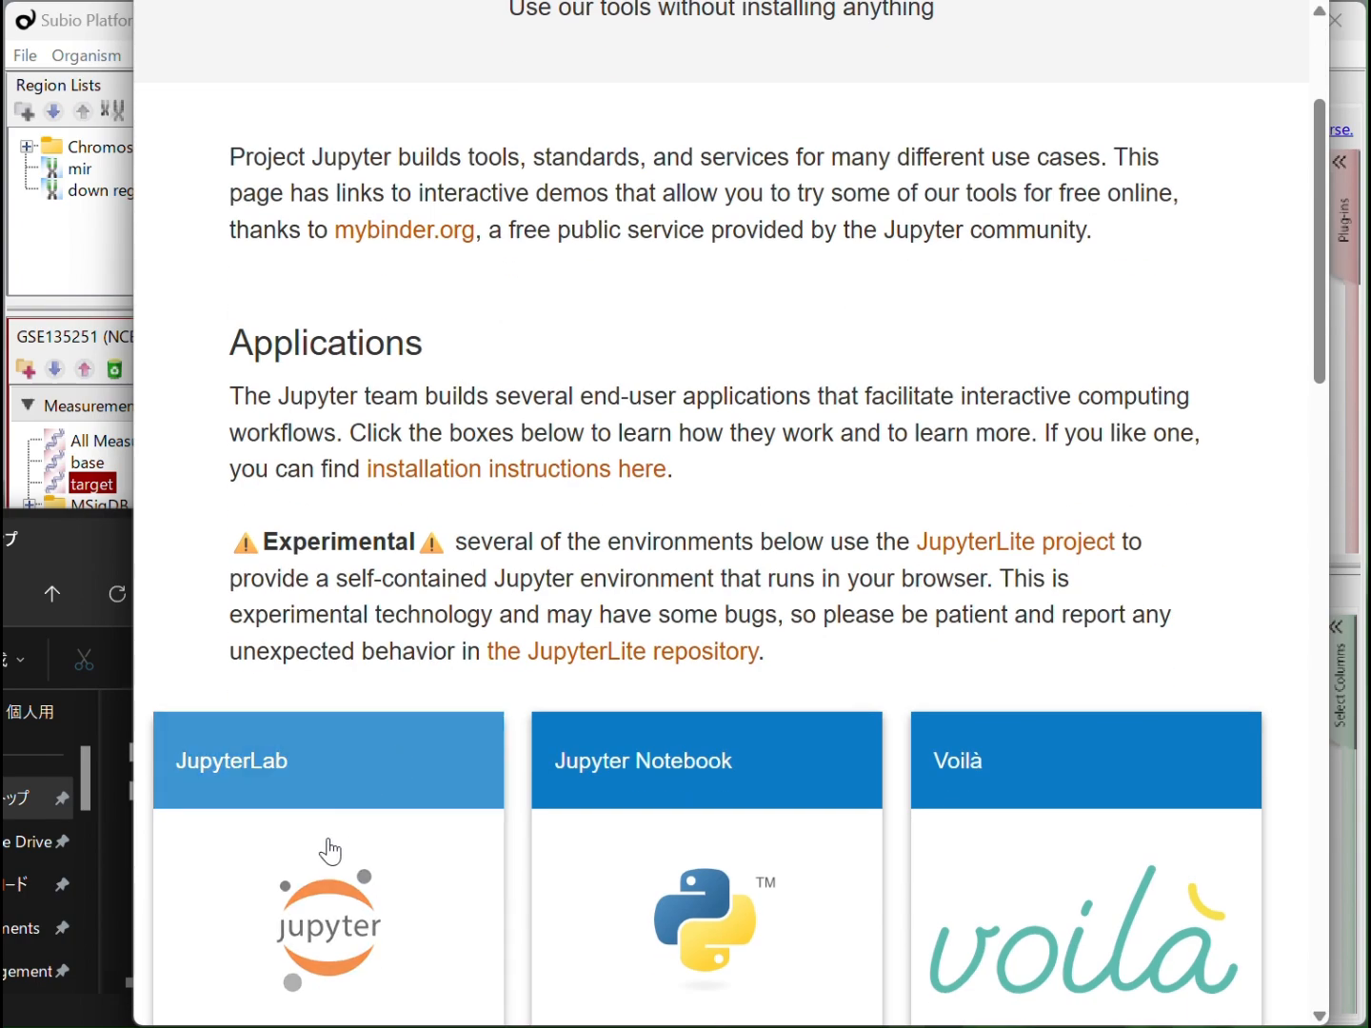
click(323, 909)
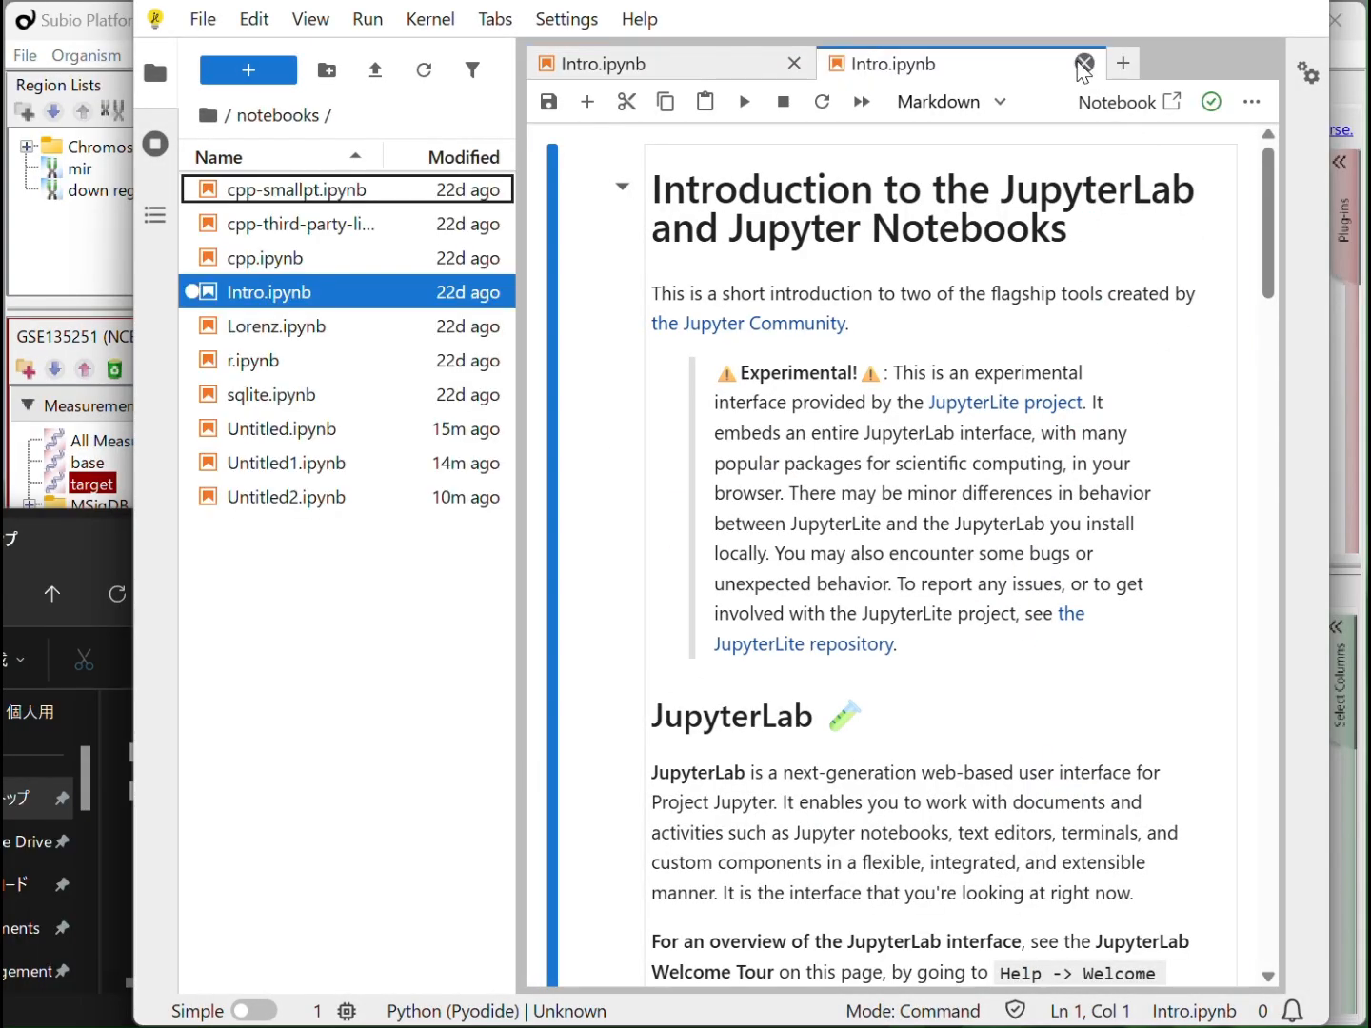
Replace both open Intro.ipynb tabs with a new Python (Pyodide) notebook and paste the copied code into its first cell
click(1083, 62)
click(793, 63)
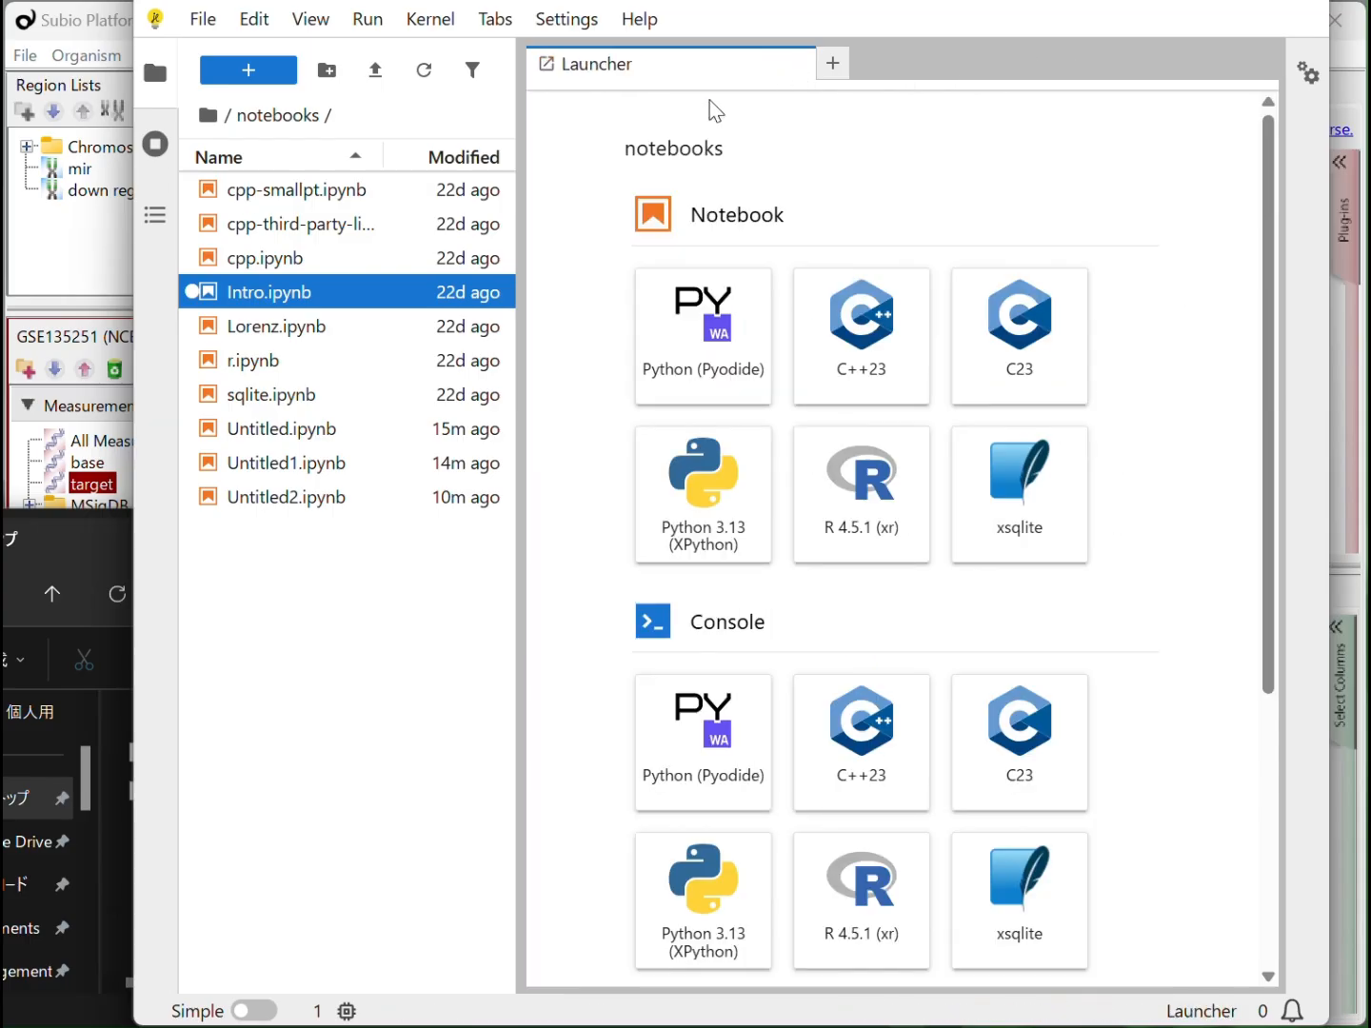
click(681, 339)
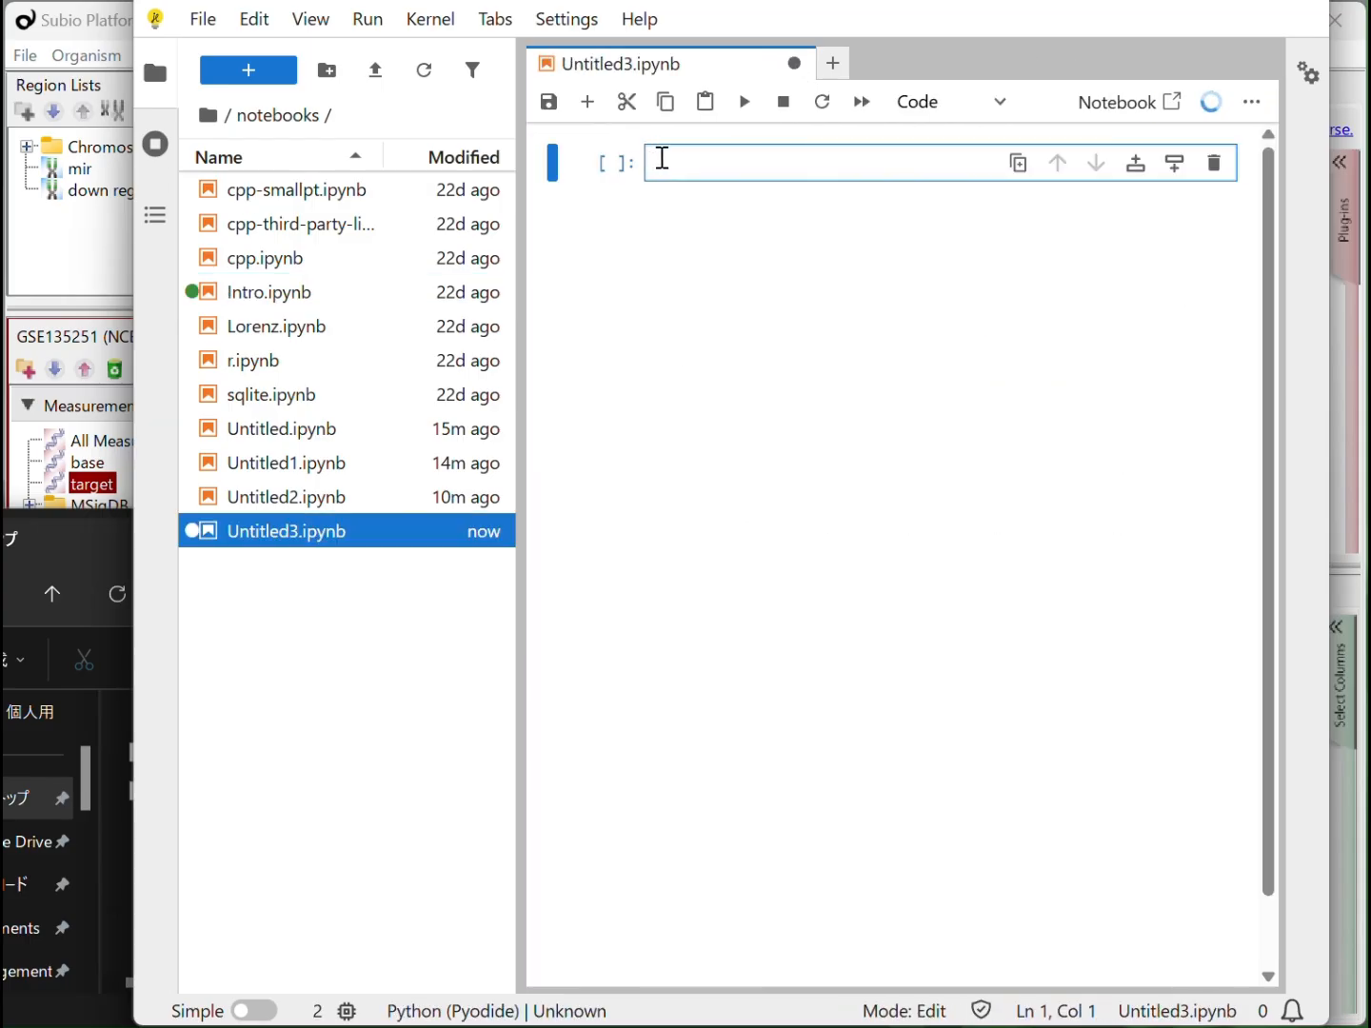
text(import pandas as pd  # ファイル読み込み（1列目を行インデックスに） base_df = pd.read_csv("base.txt", sep="\t", index_col=0) target_df = pd.read_csv("target.txt", sep="\t", index_col=0)  # base.txt の各サンプル（列）ごとの中央値を計算 median_per_sample = base_df.median(axis=0)  # target.txt の値が、対応するサンプルの中央値より大きいかを判定 is_above_median = target_df.gt(median_per_sample, axis=1)  # 各サンプルごとに「中央値より大きい遺伝子数」をカウント count_per_sample = is_above_median.sum(axis=0)  # 出力用データフレームを作成 output_df = pd.DataFrame({     "Sample": count_per_sample.index,     "Count": count_per_sample.values })  # タブ区切りでファイル出力 output_df.to_csv("output.txt", sep="\t", index=False))
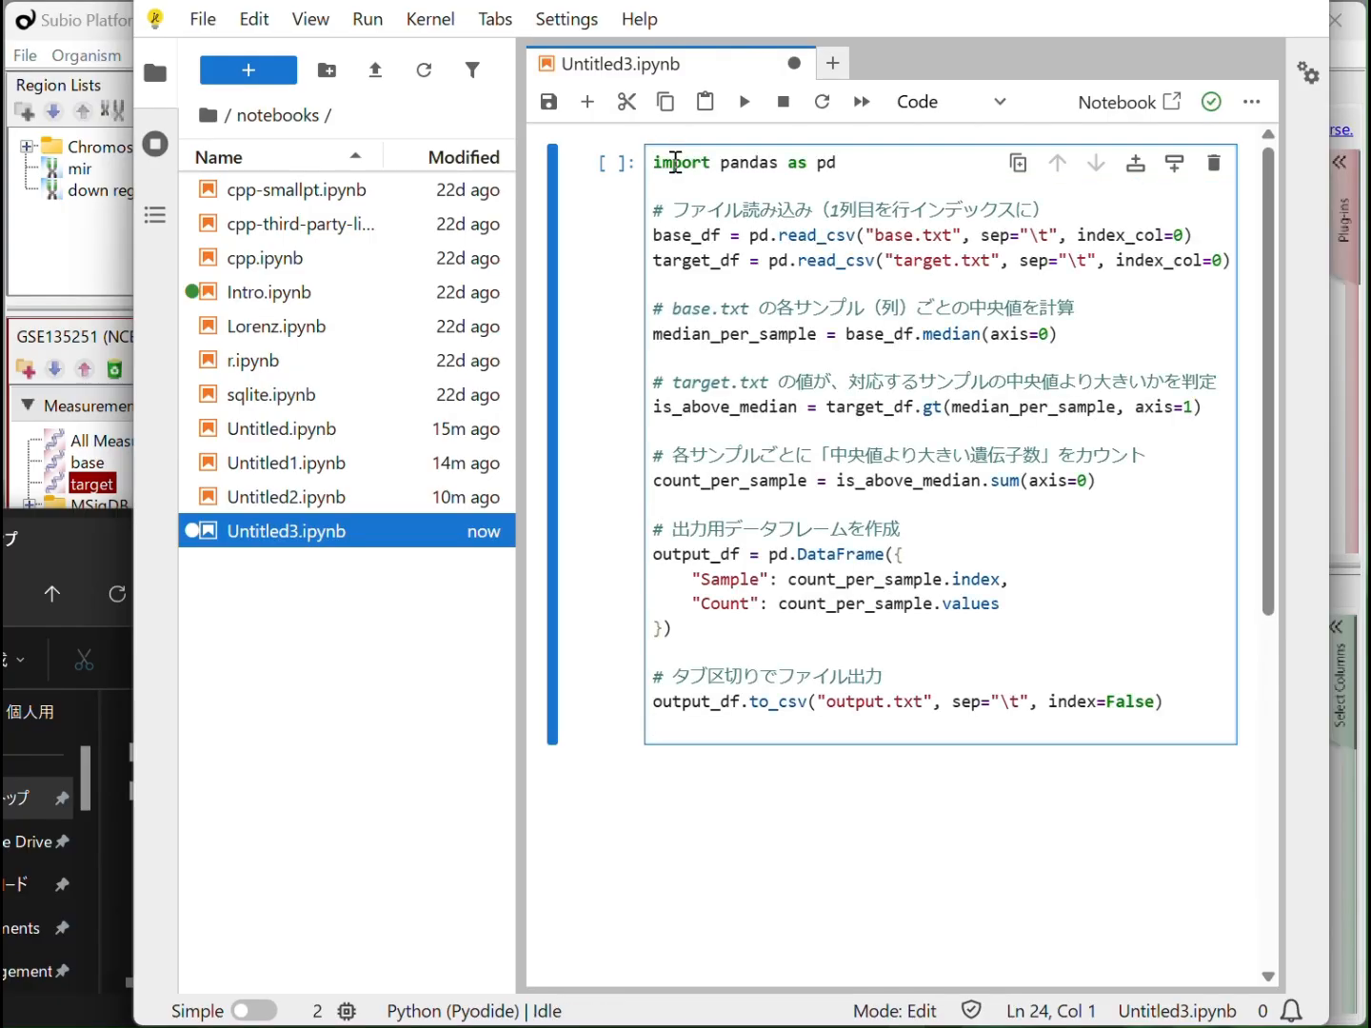
Upload base.txt and target.txt into the notebooks folder
click(377, 73)
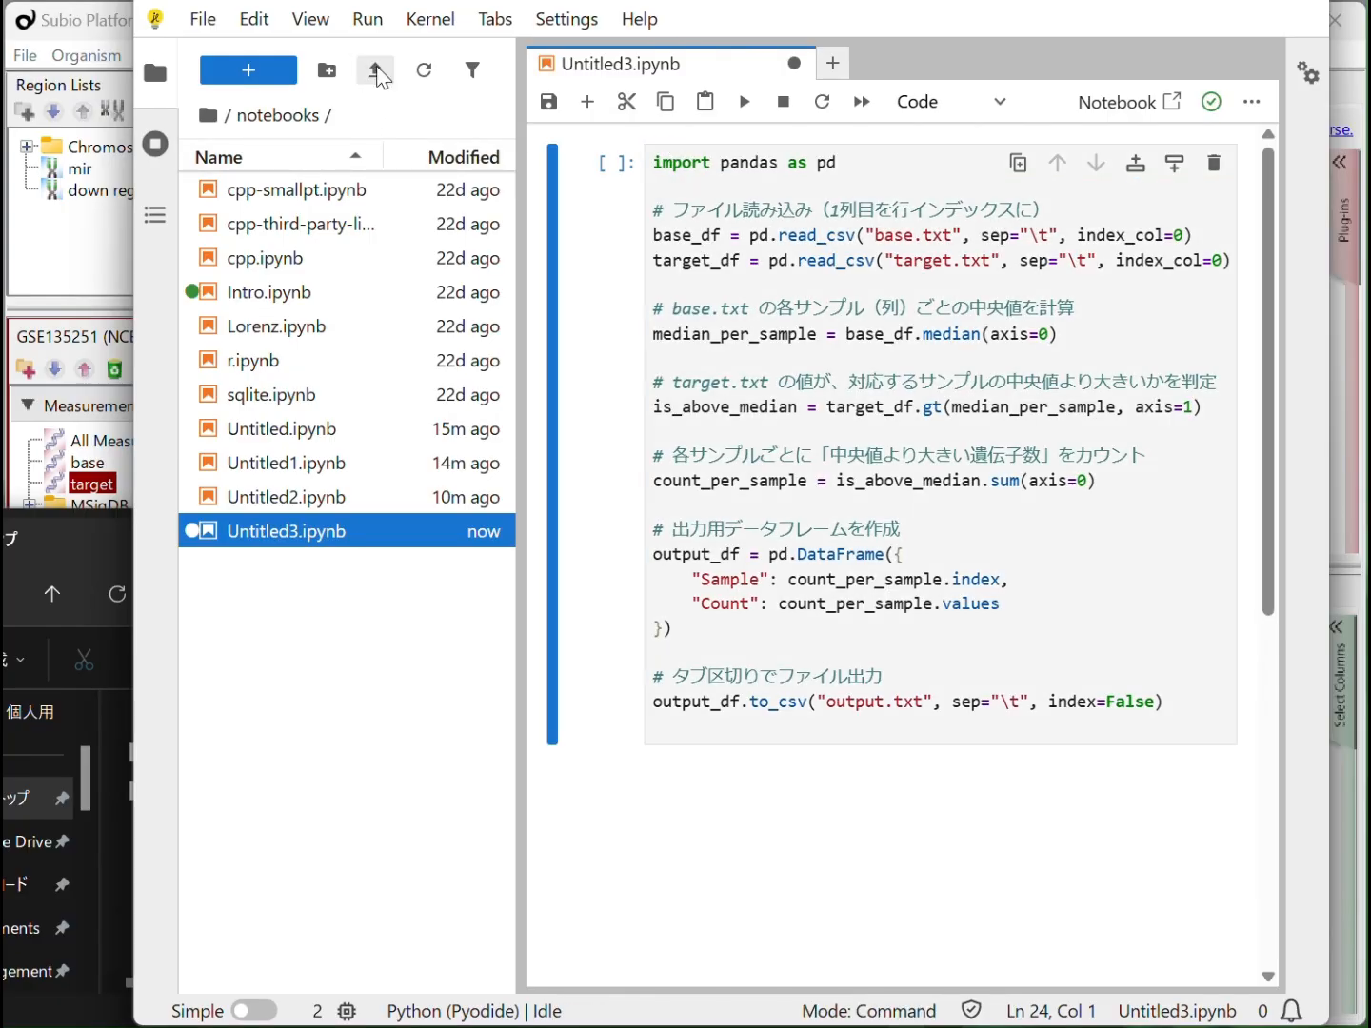
double_click(429, 64)
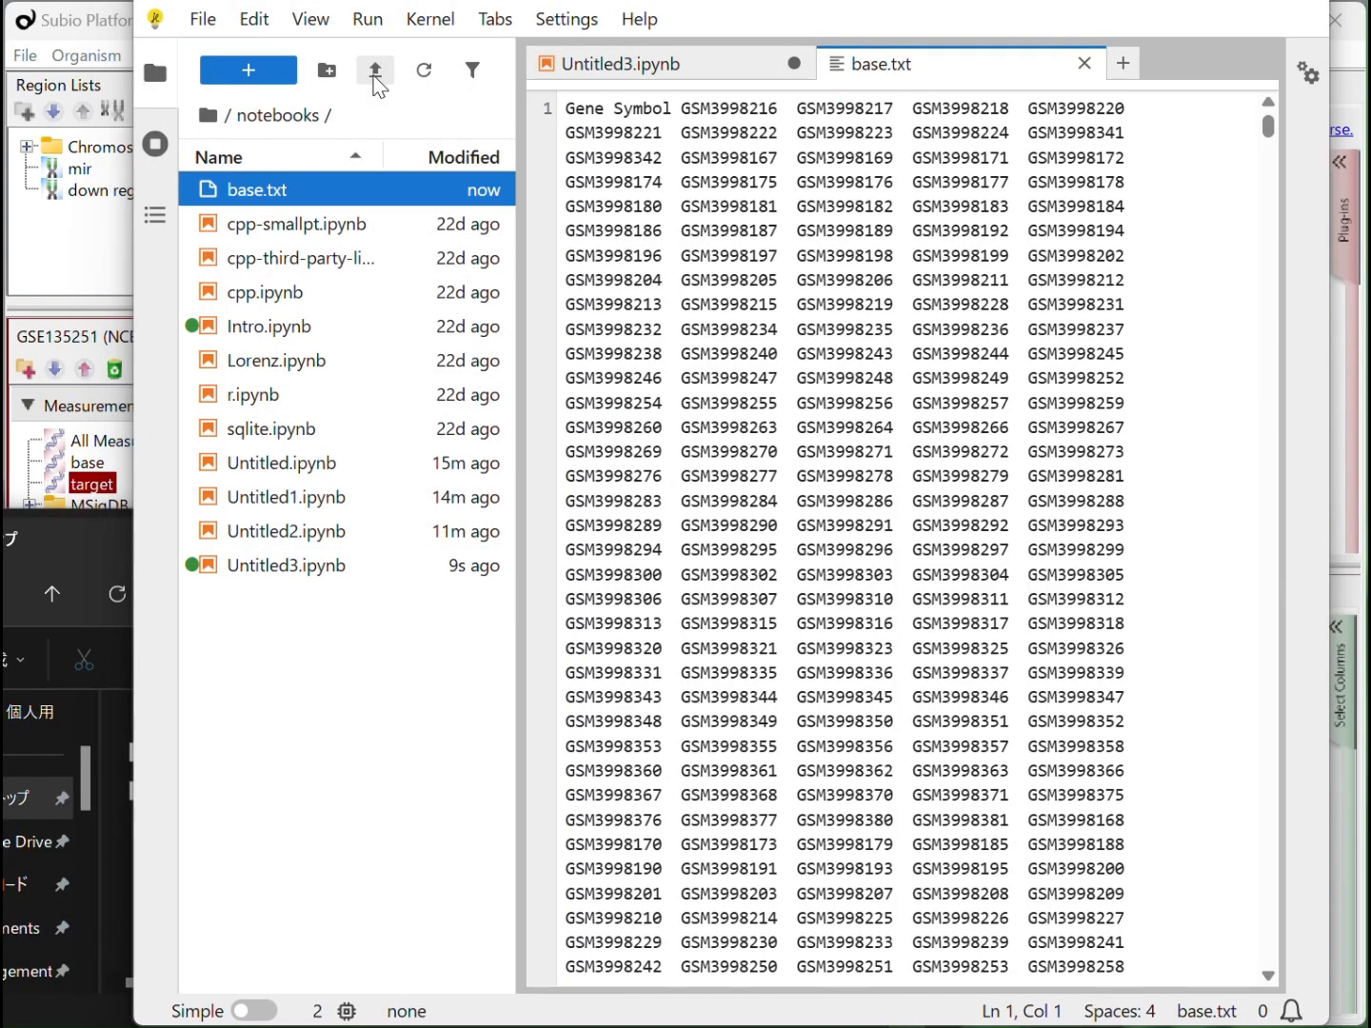
click(376, 73)
click(431, 90)
double_click(432, 90)
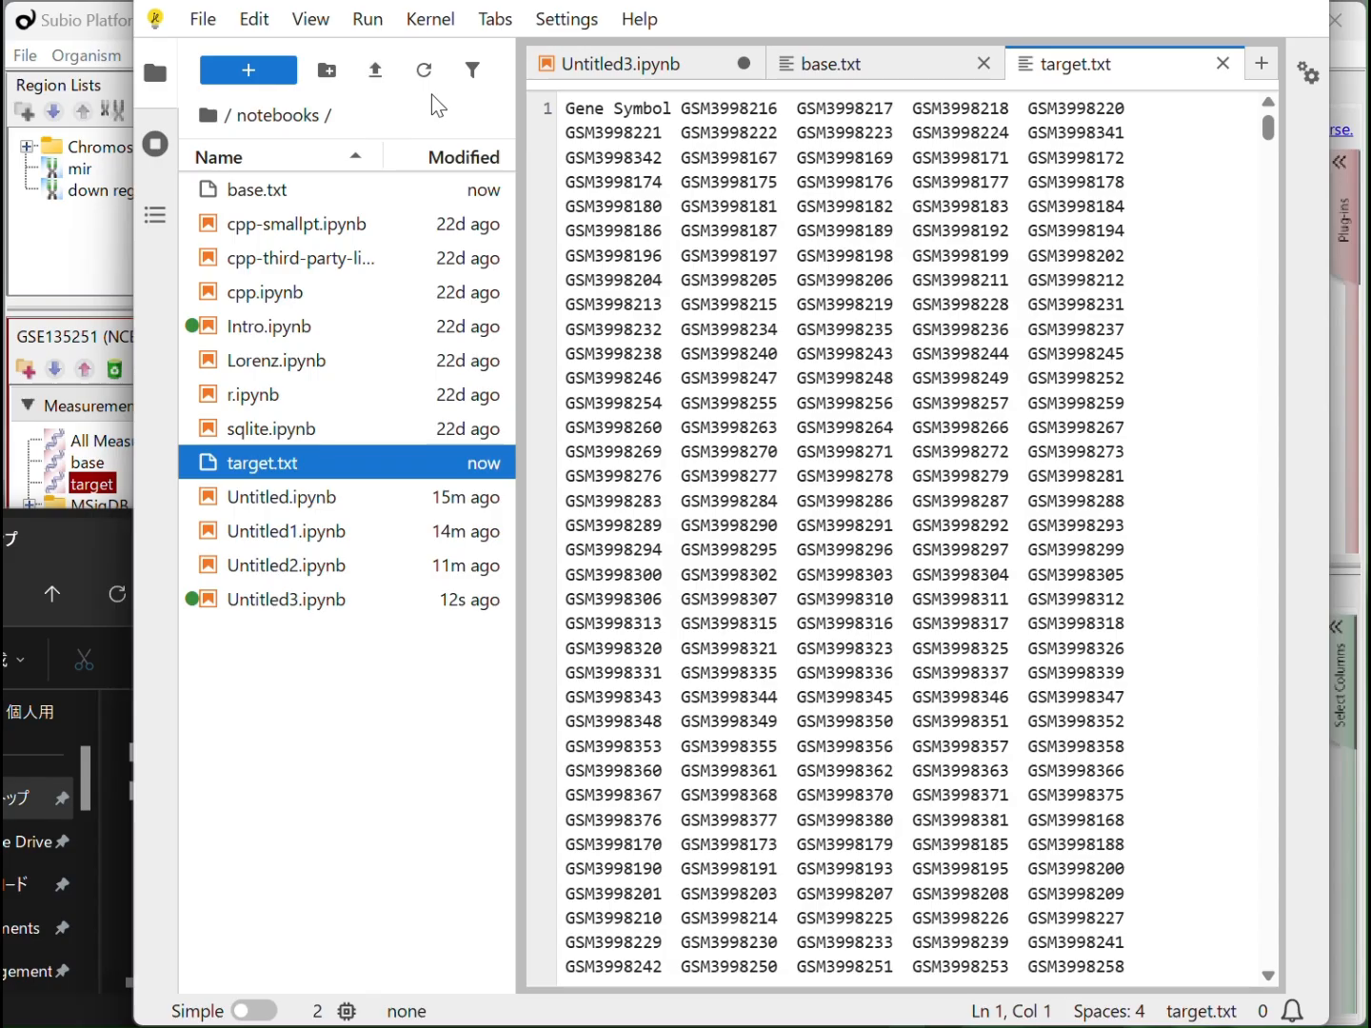
Return to Untitled3.ipynb, close the base.txt and target.txt previews, and run the pasted code cell
click(628, 65)
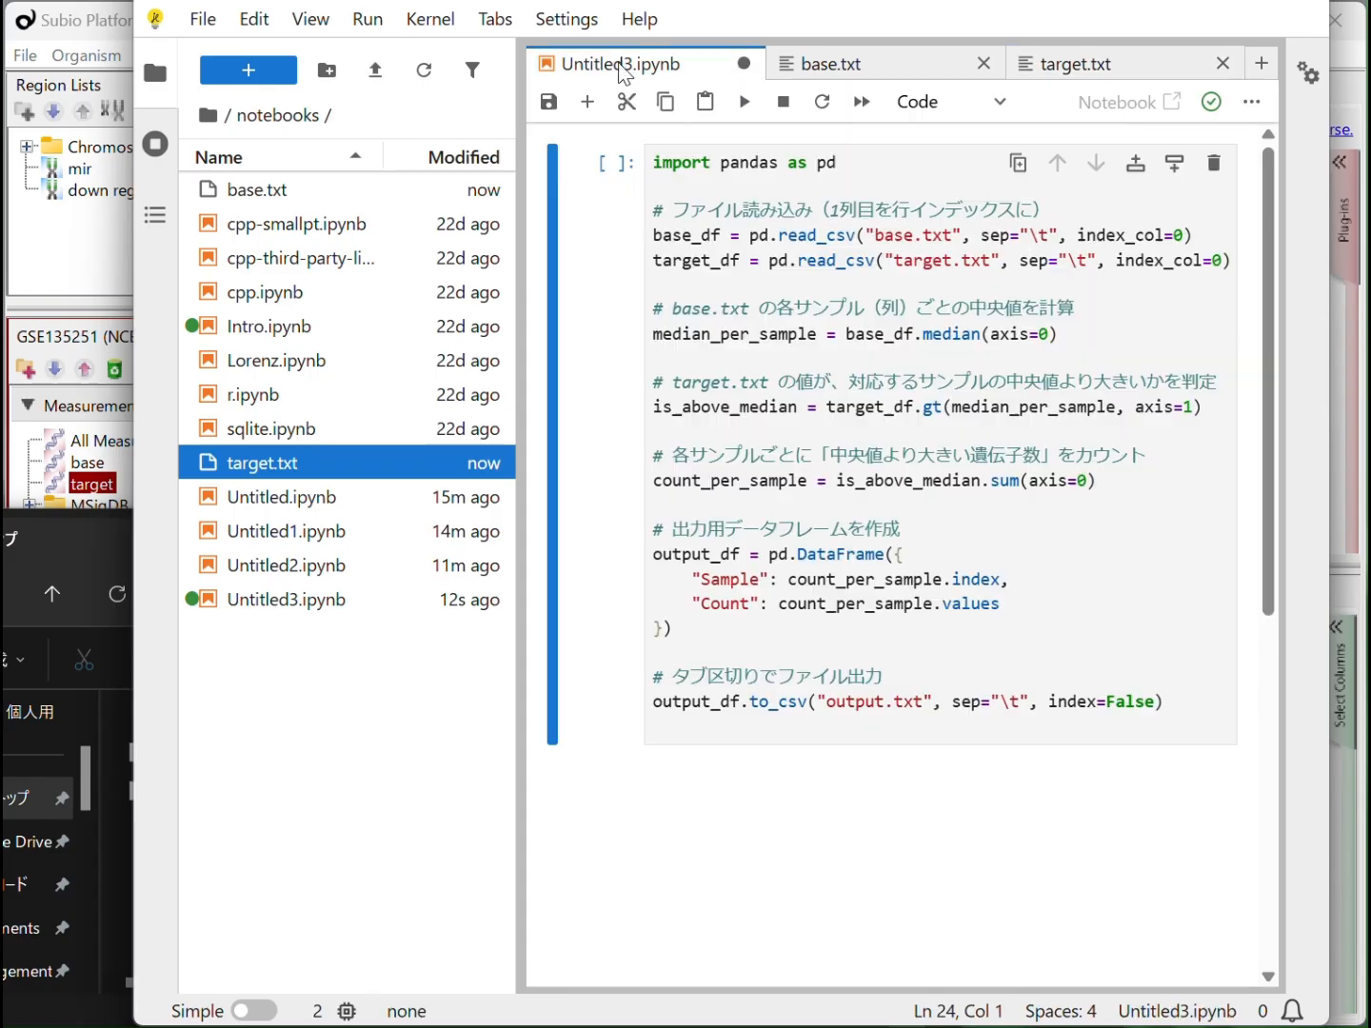
click(984, 62)
click(1081, 64)
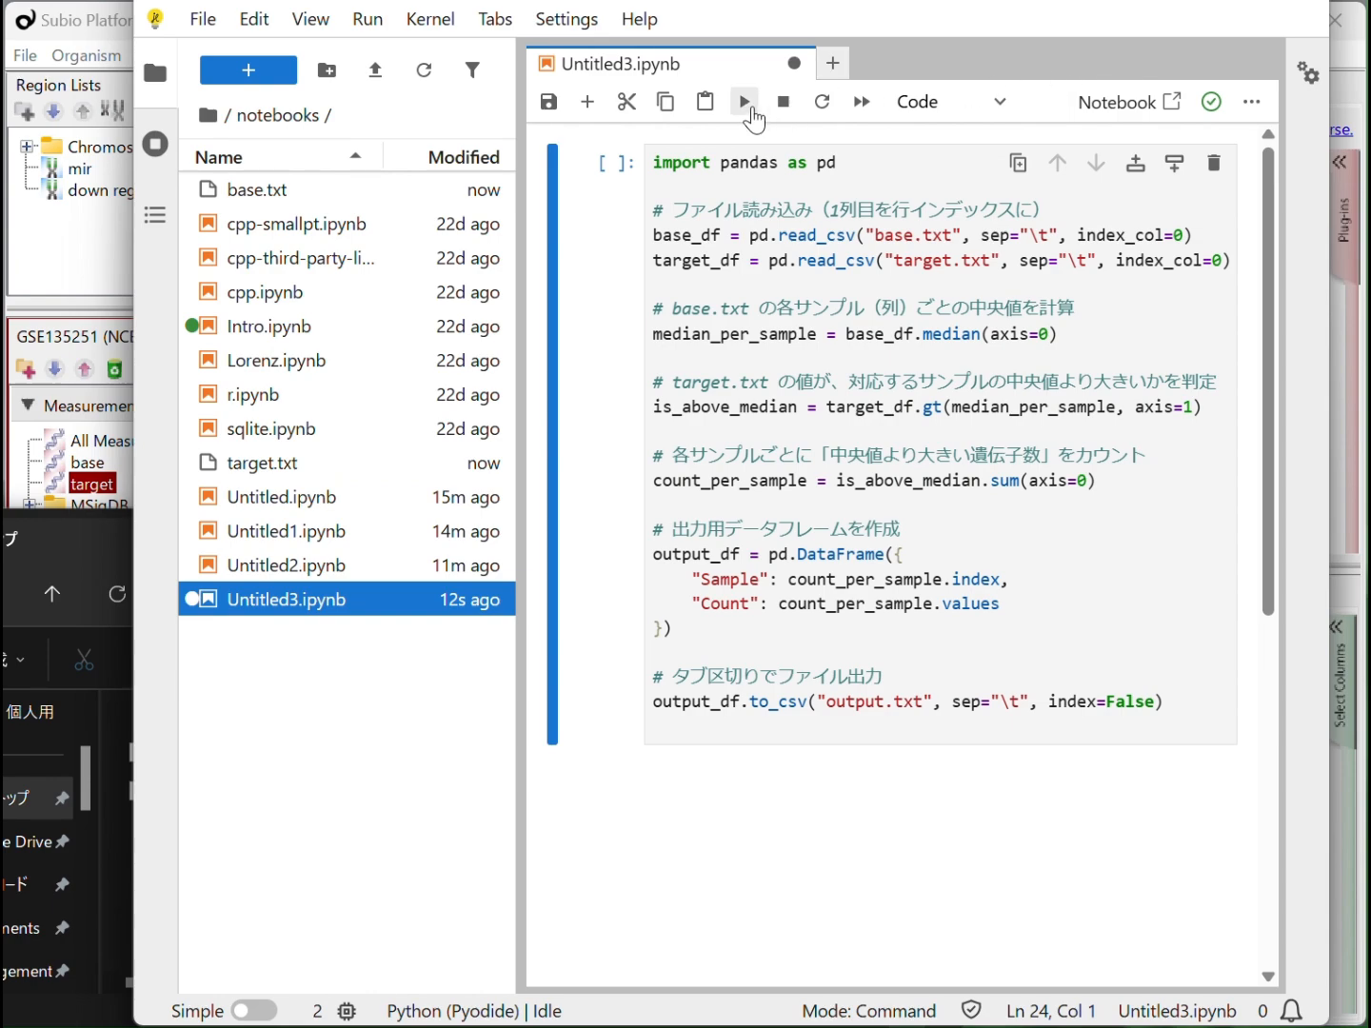
click(747, 104)
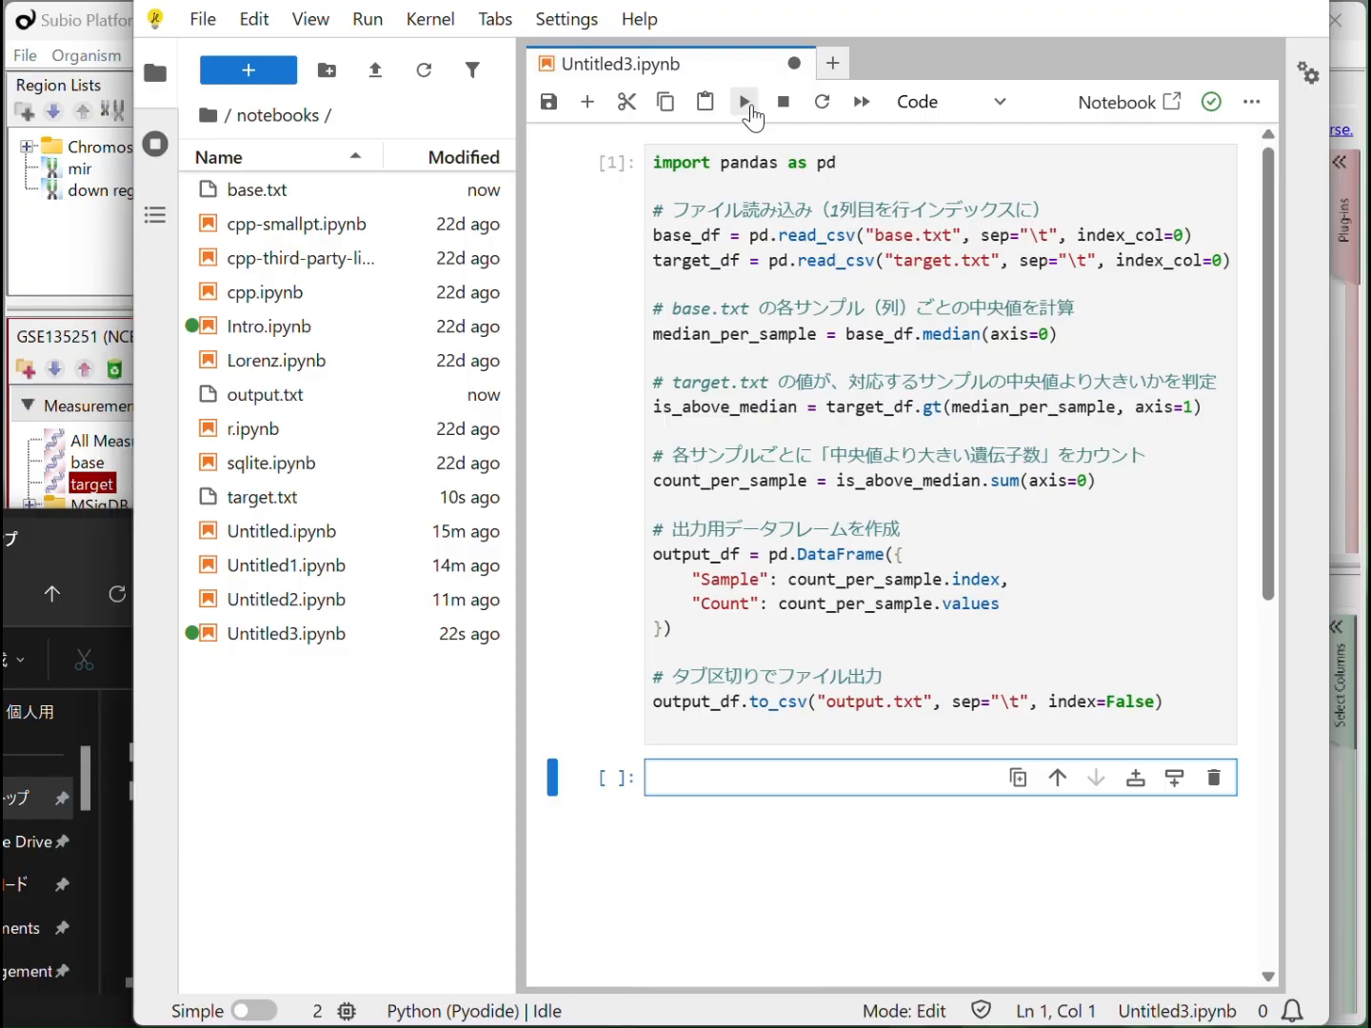
Open output.txt from the notebooks folder to check the counts and download it
click(255, 409)
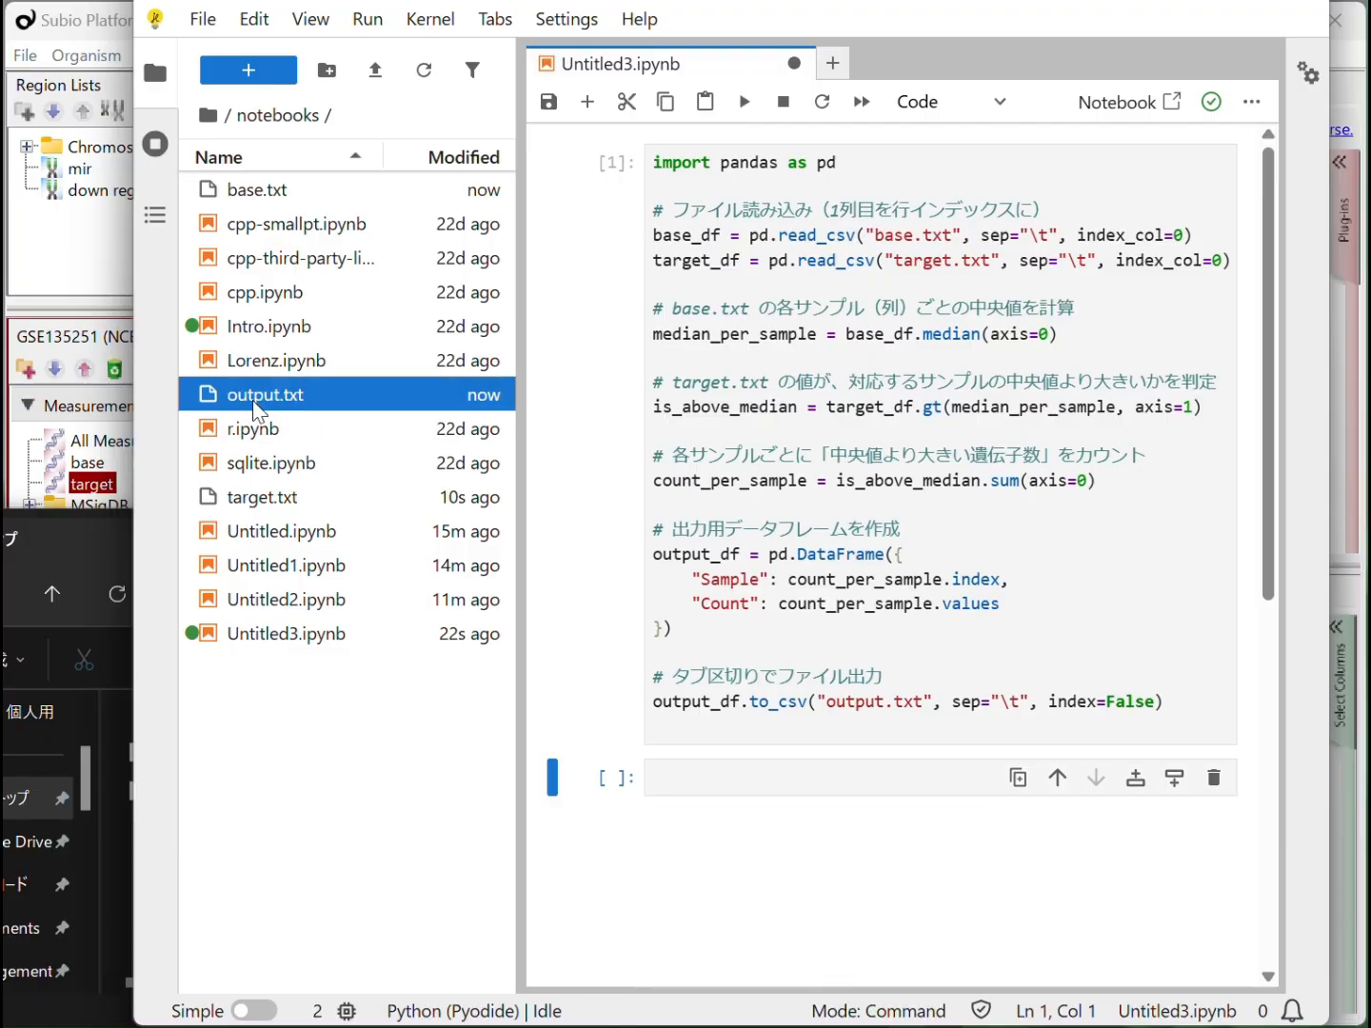
double_click(255, 410)
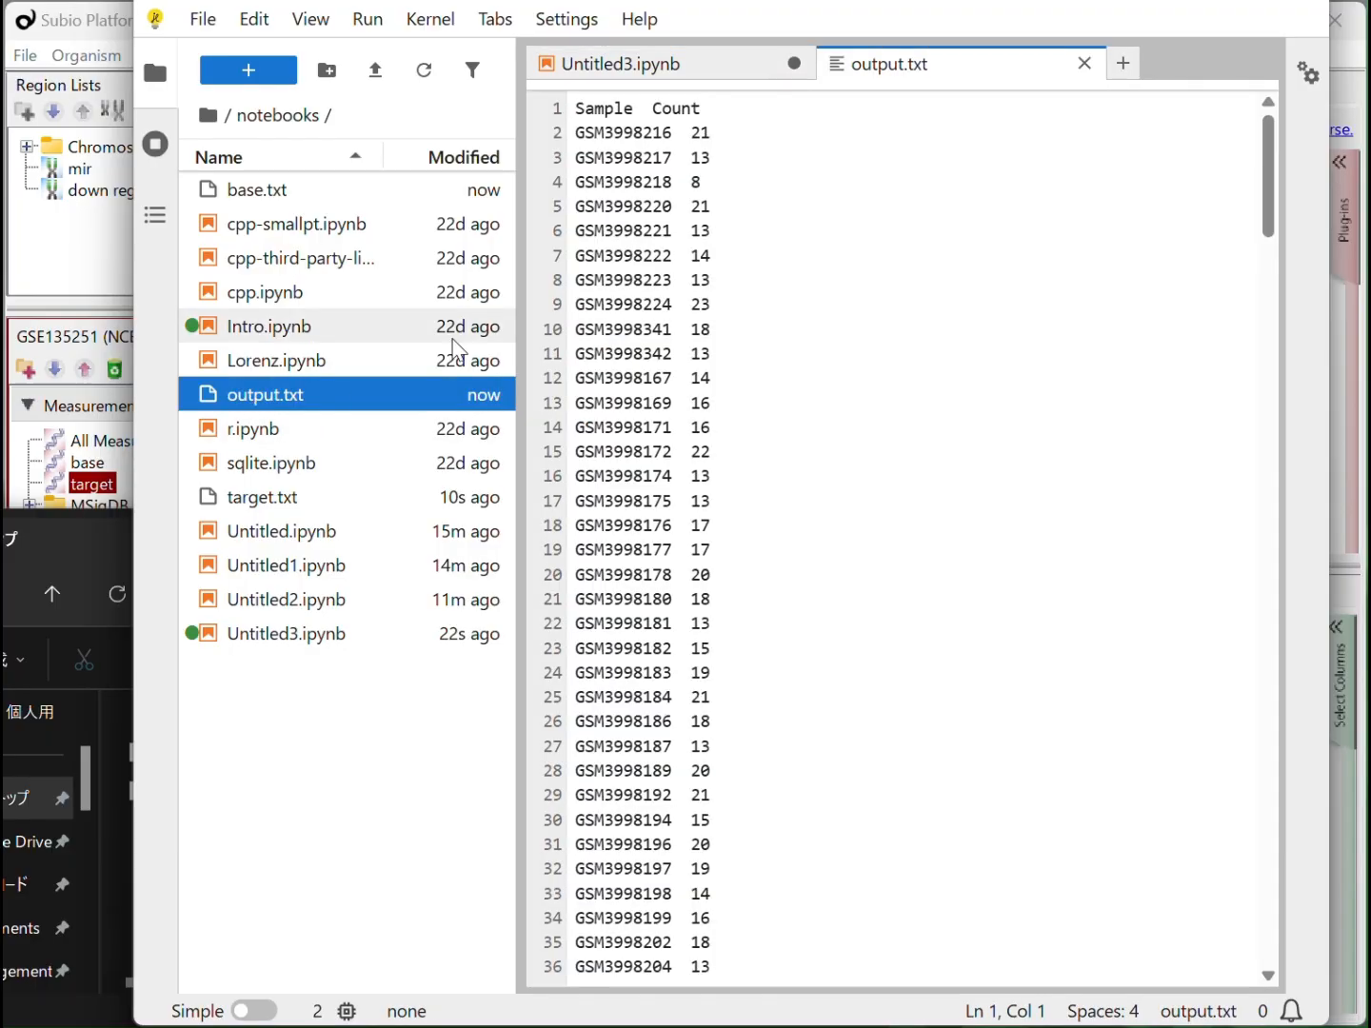
right_click(287, 398)
click(355, 296)
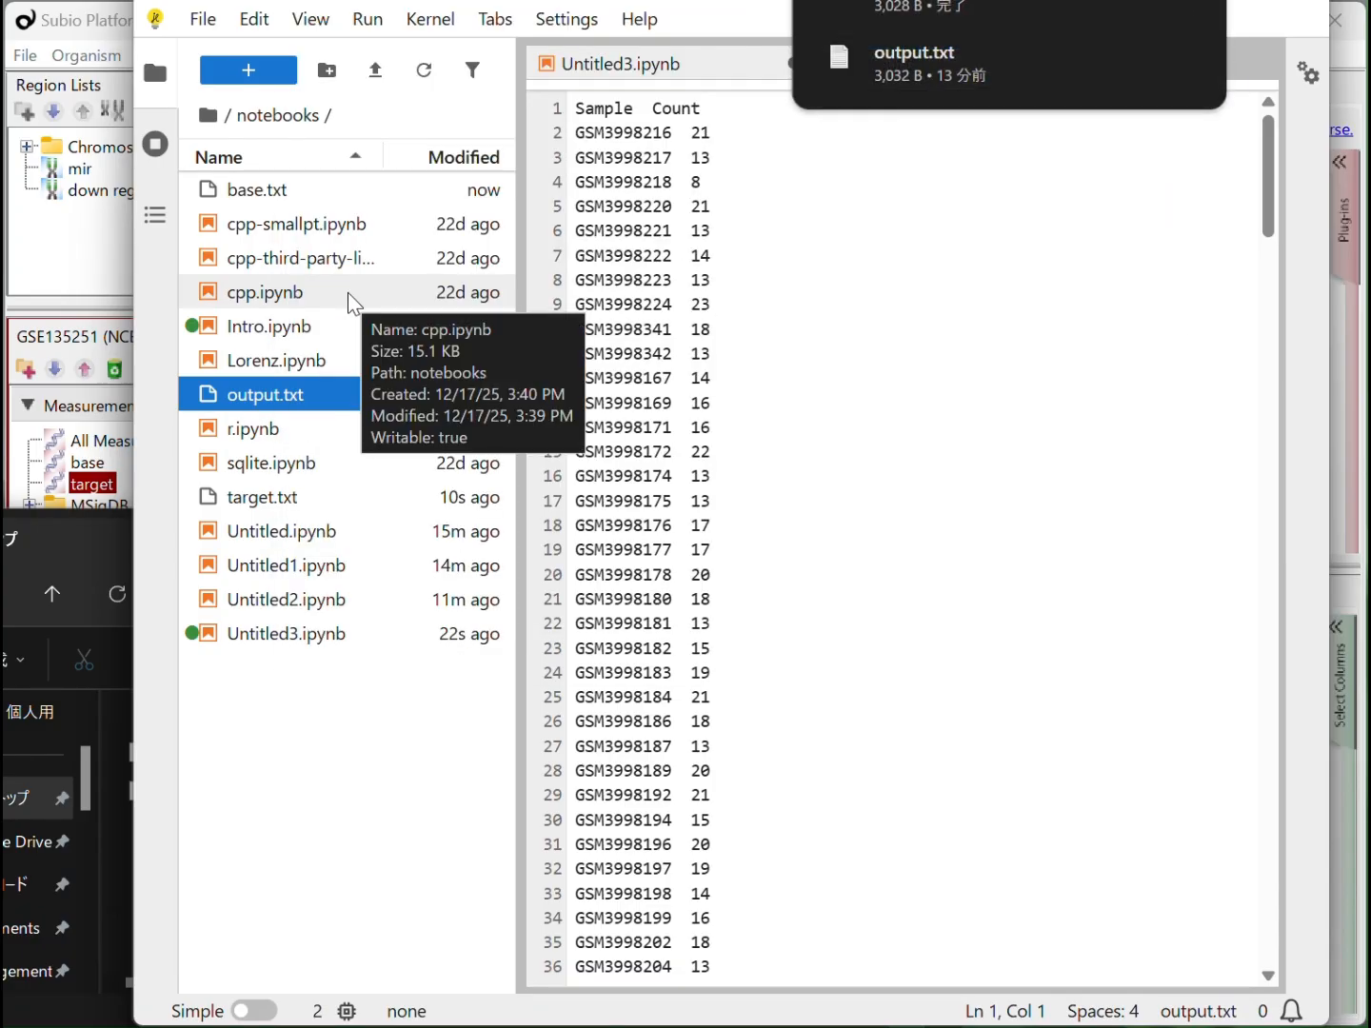
Switch to File Explorer and transfer output.txt from the Downloads folder to the desktop
click(90, 533)
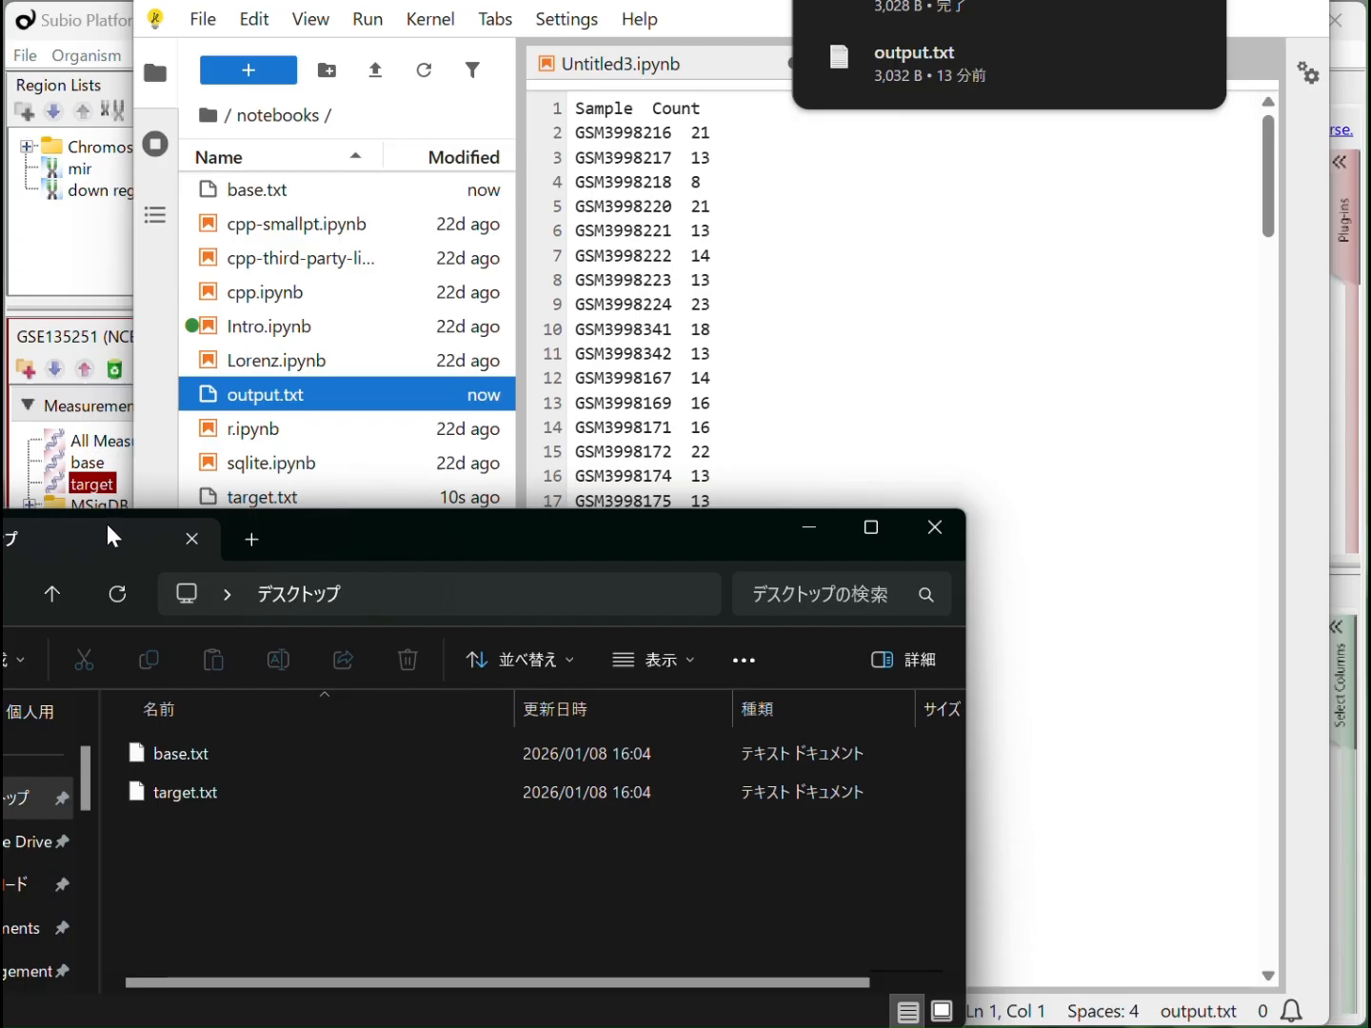
click(37, 887)
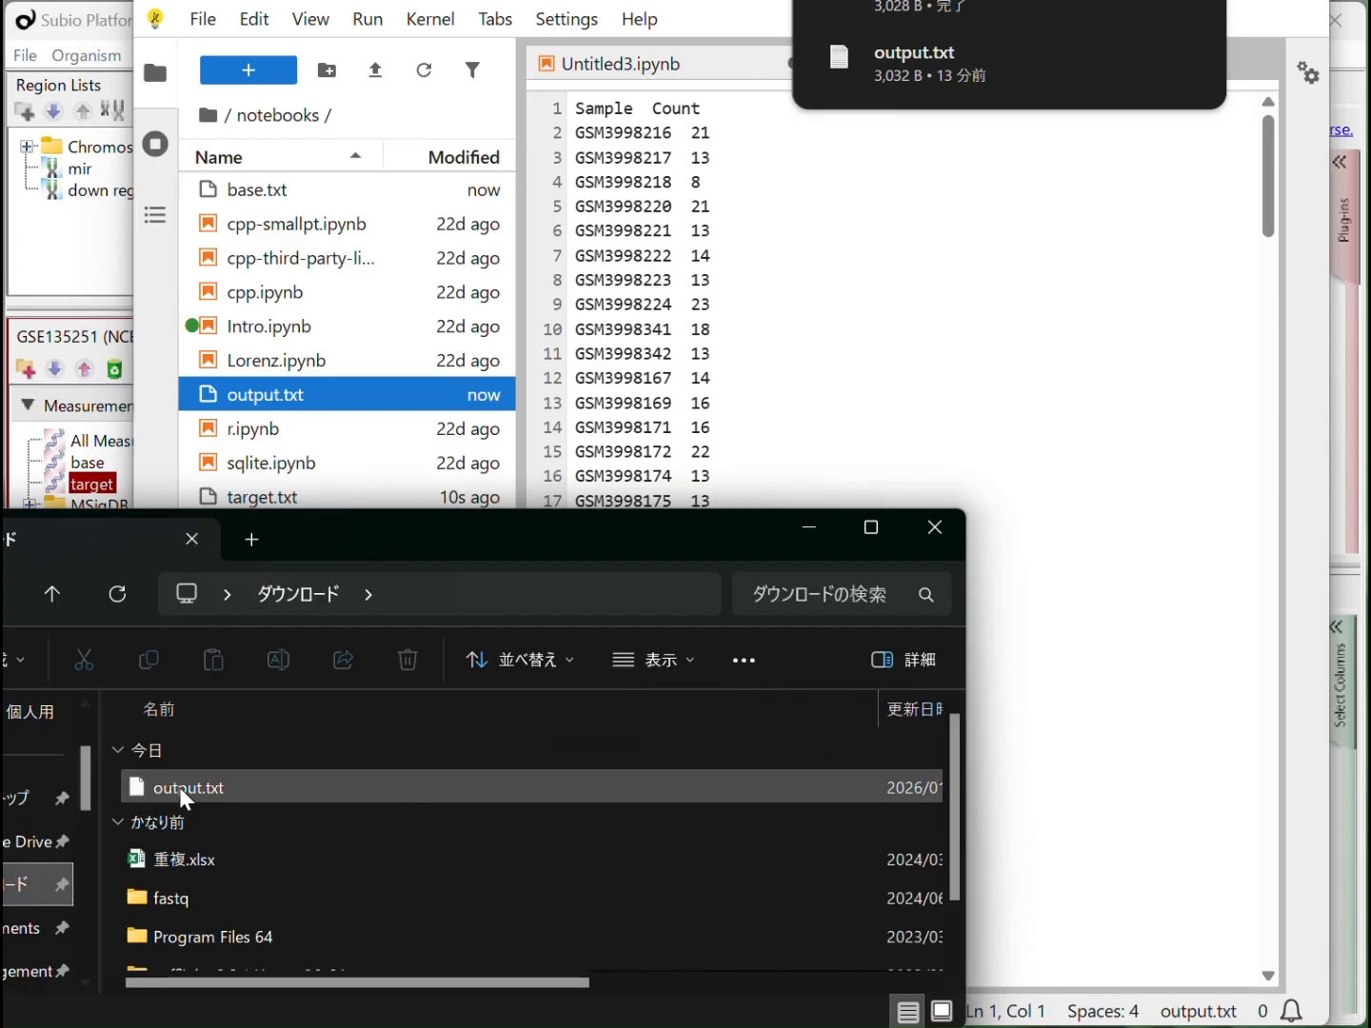
click(184, 793)
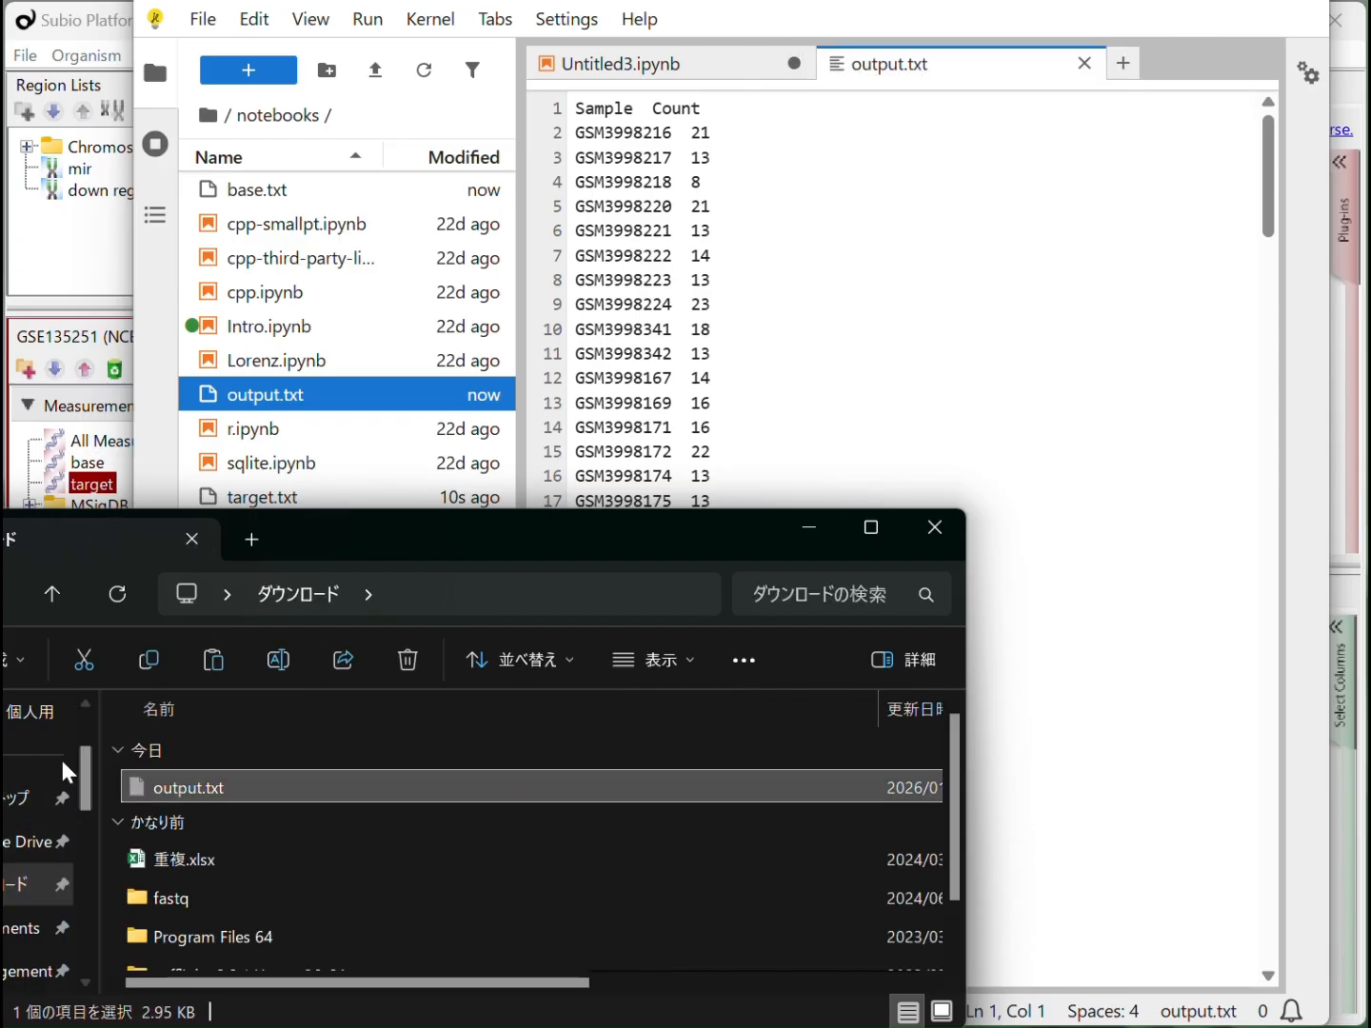
click(65, 791)
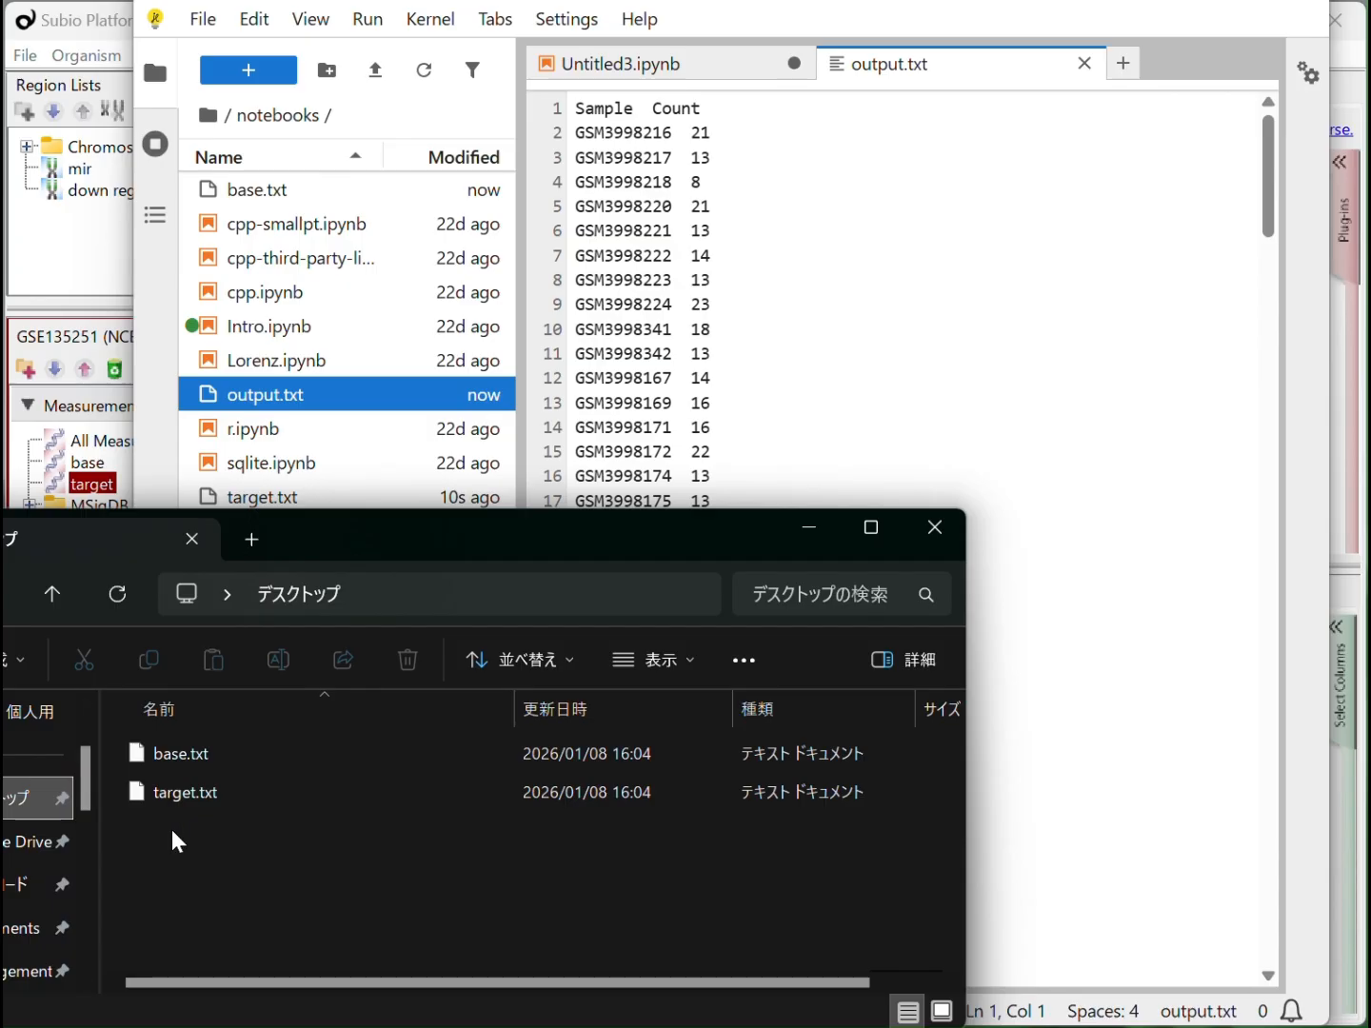
key(ctrl+v)
click(177, 835)
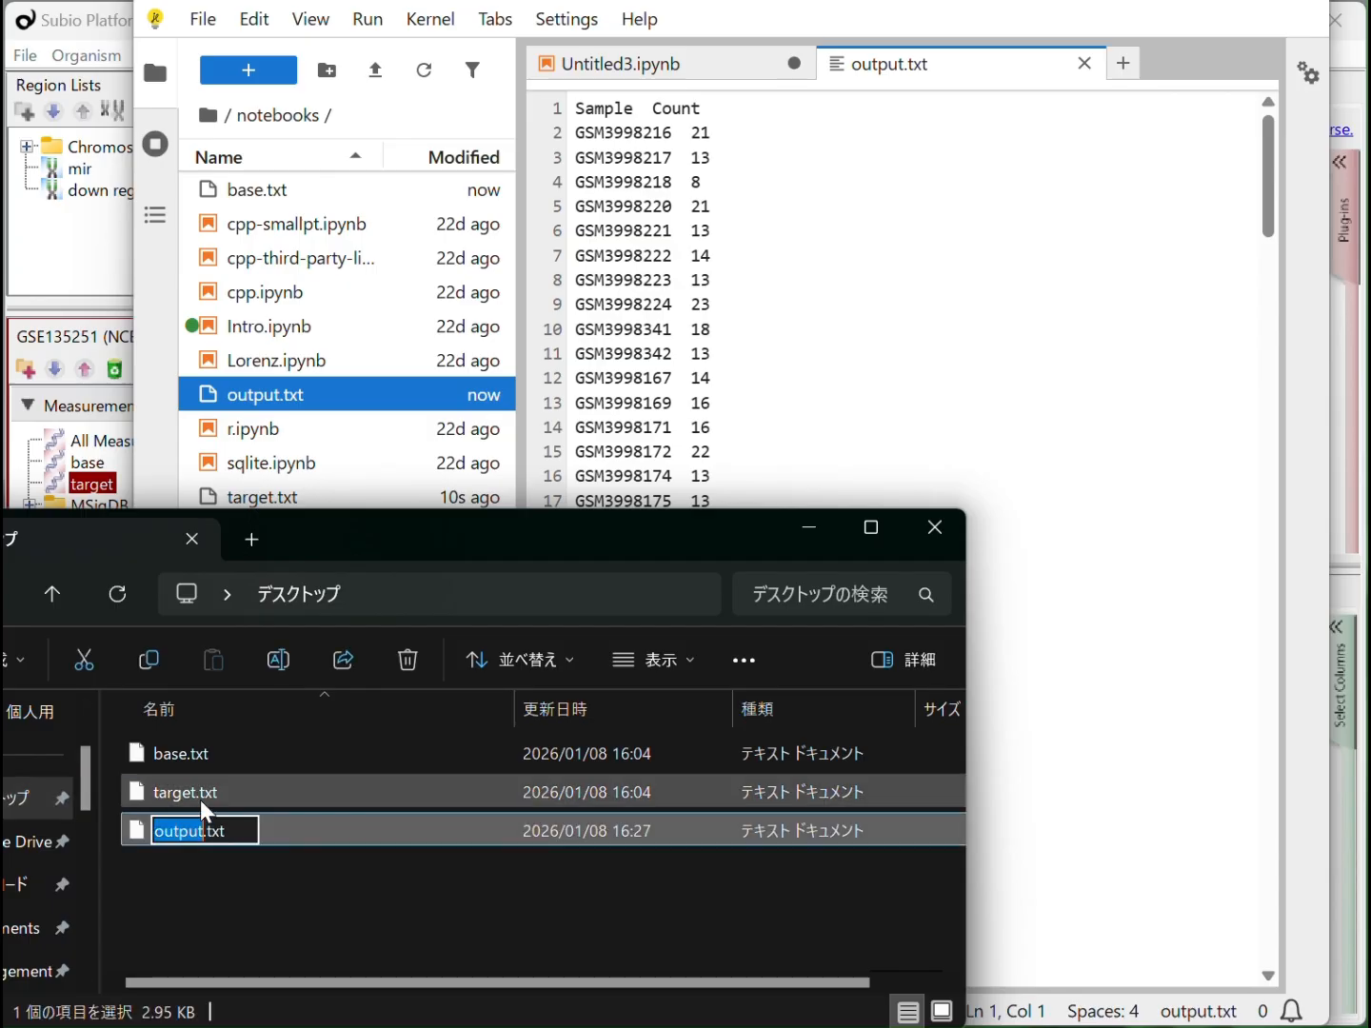
click(198, 802)
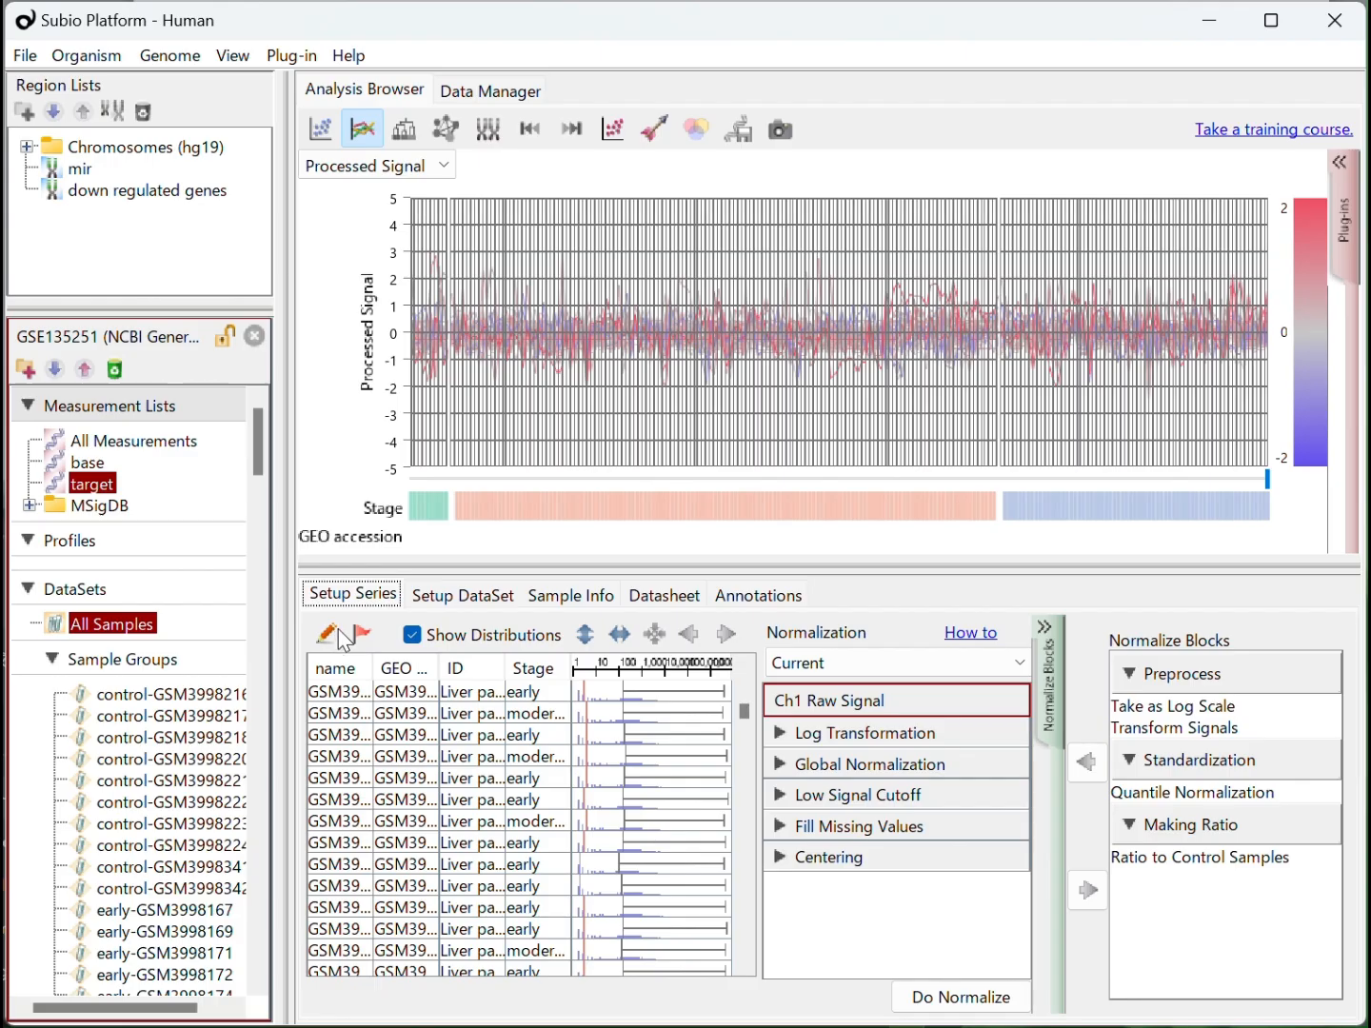
In Subio Platform, start a lookup import for the series' sample parameters using output.txt from the desktop
click(339, 637)
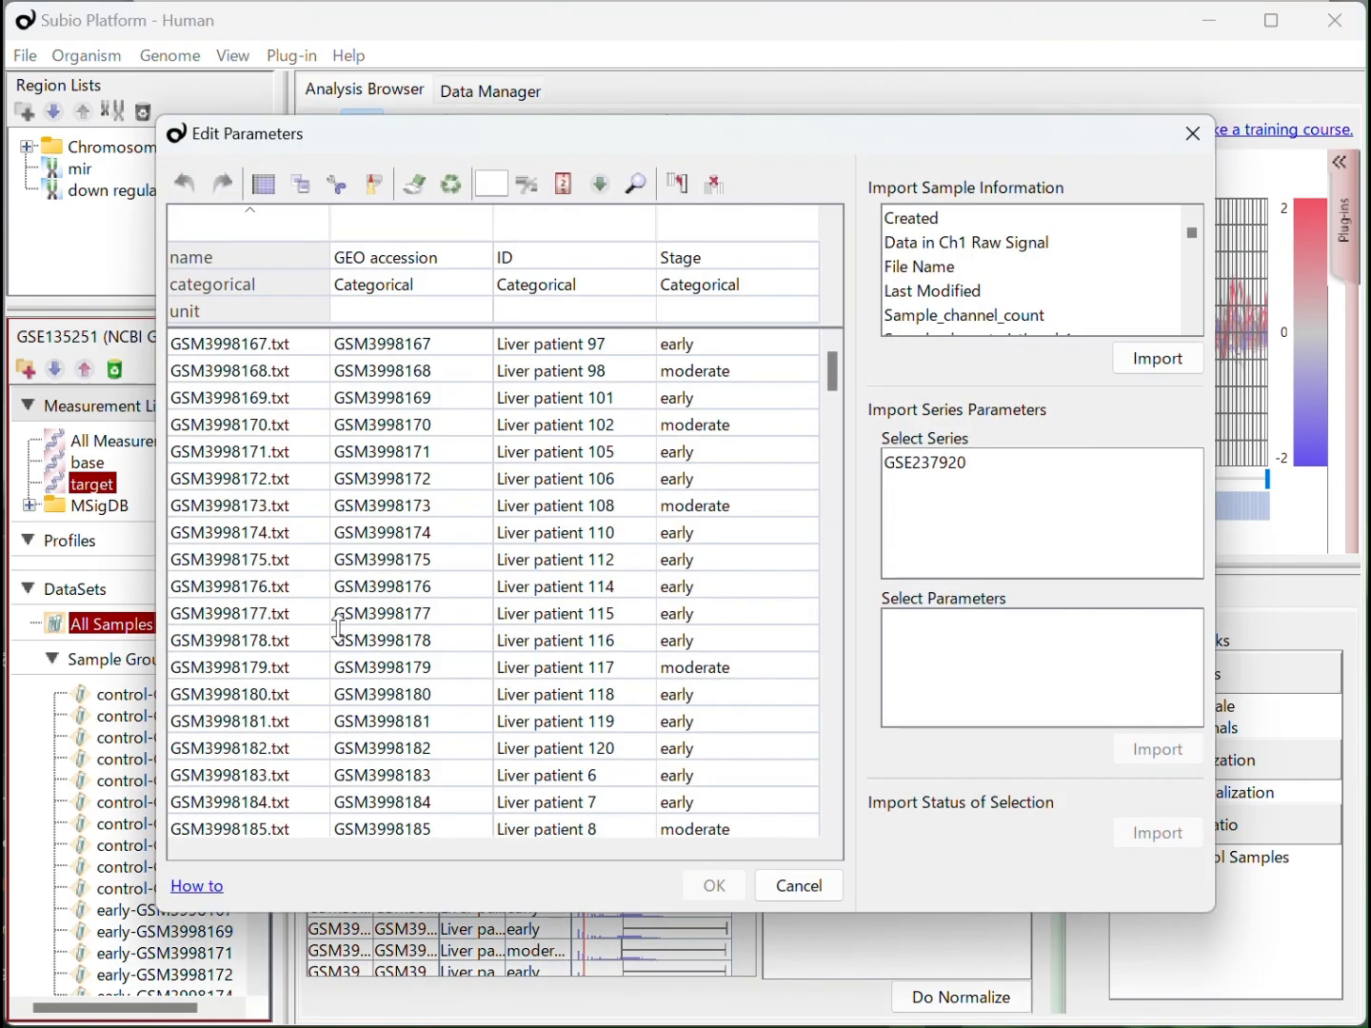
click(593, 196)
click(674, 419)
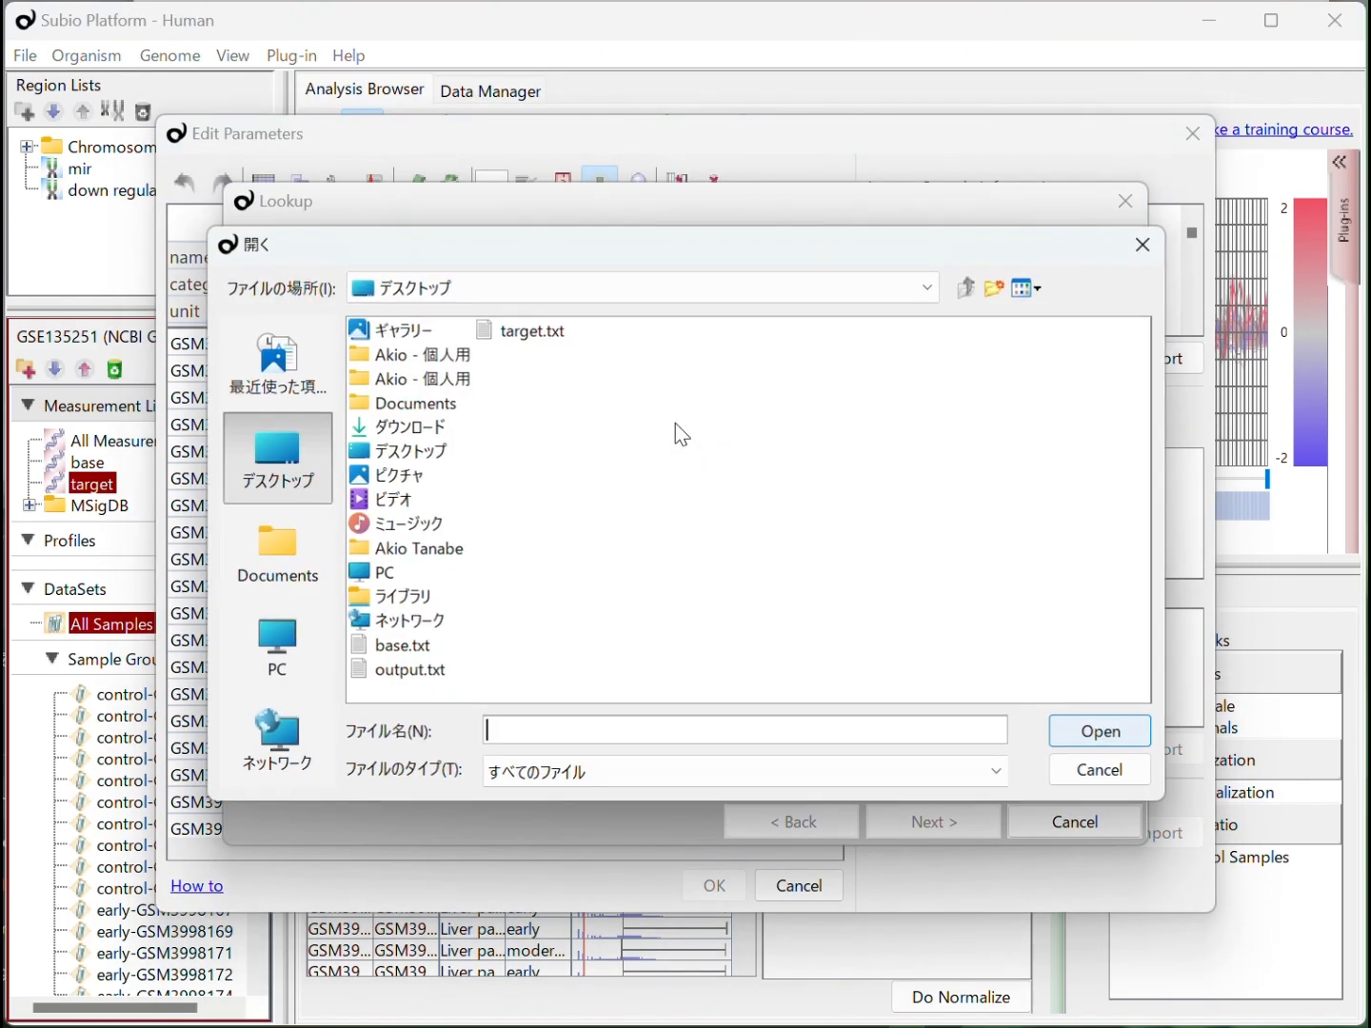
click(407, 672)
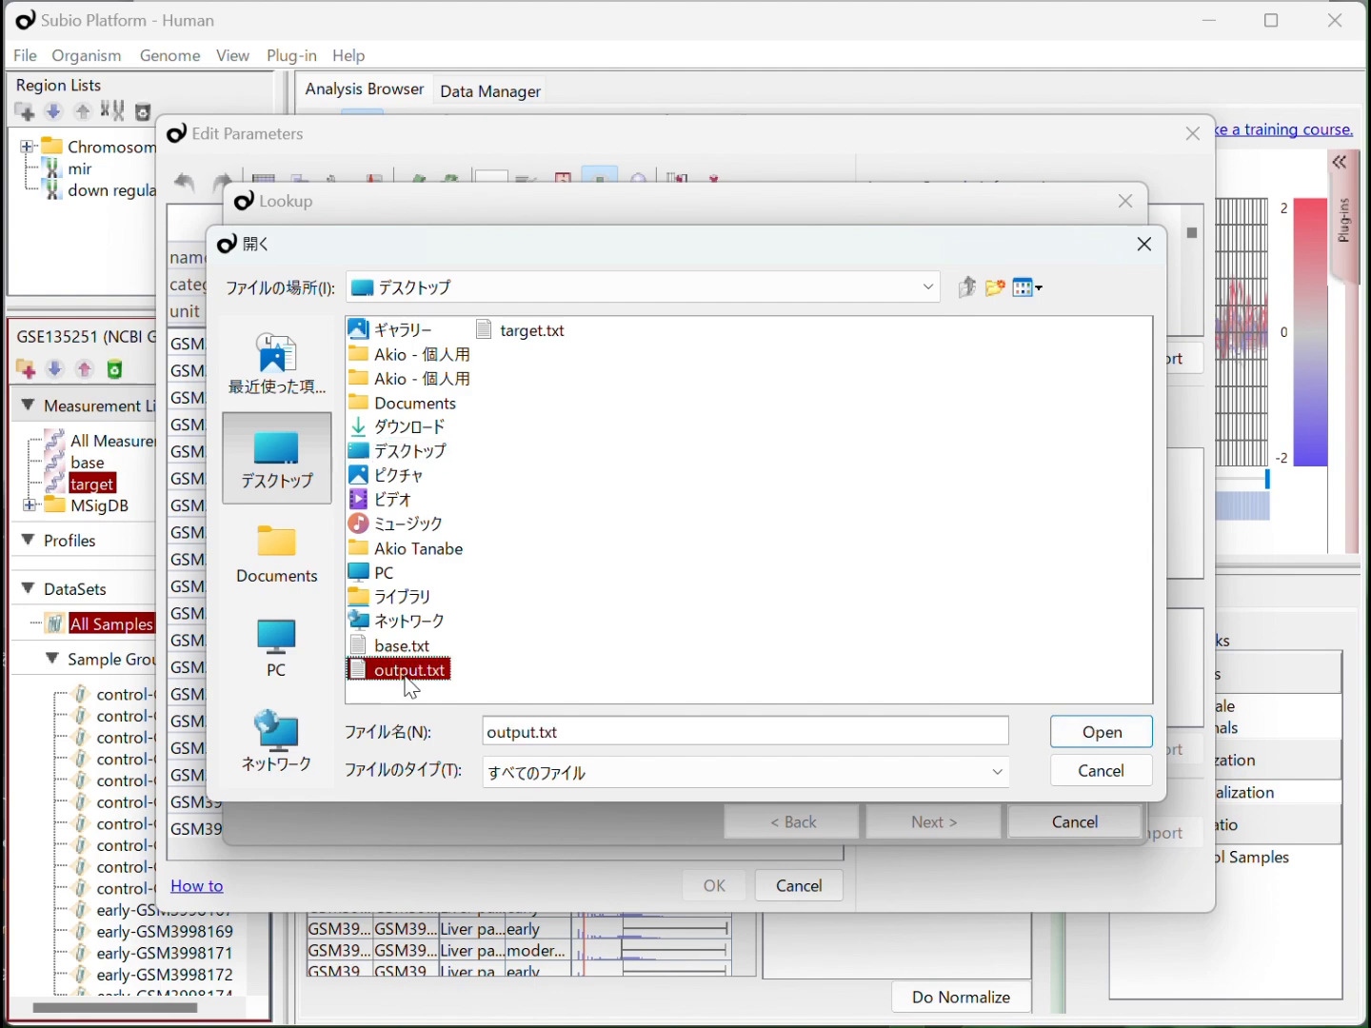
click(1130, 734)
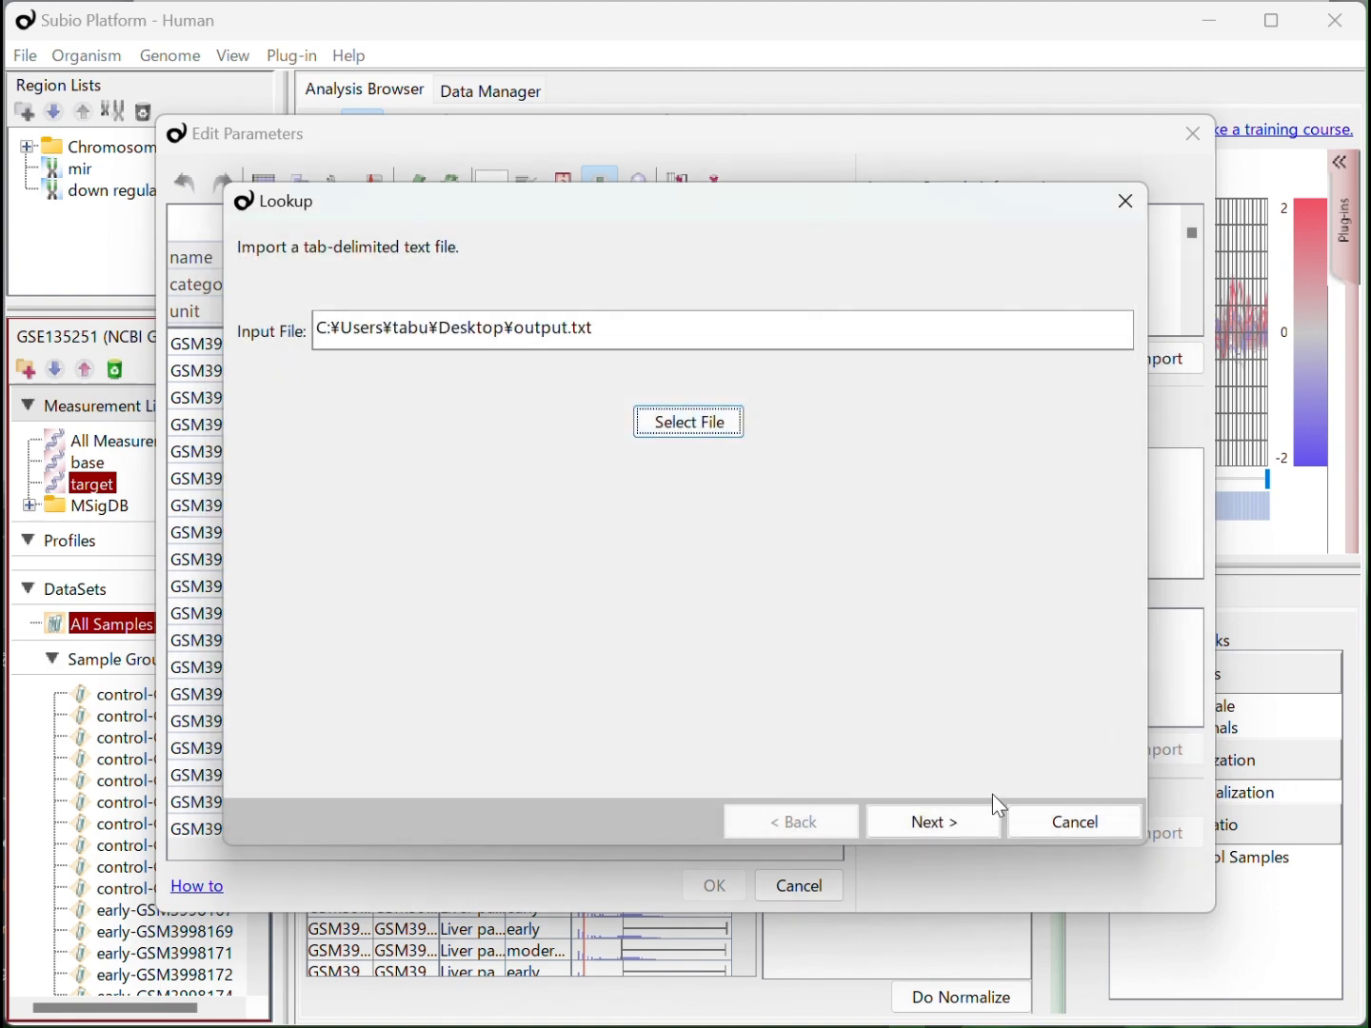
click(990, 819)
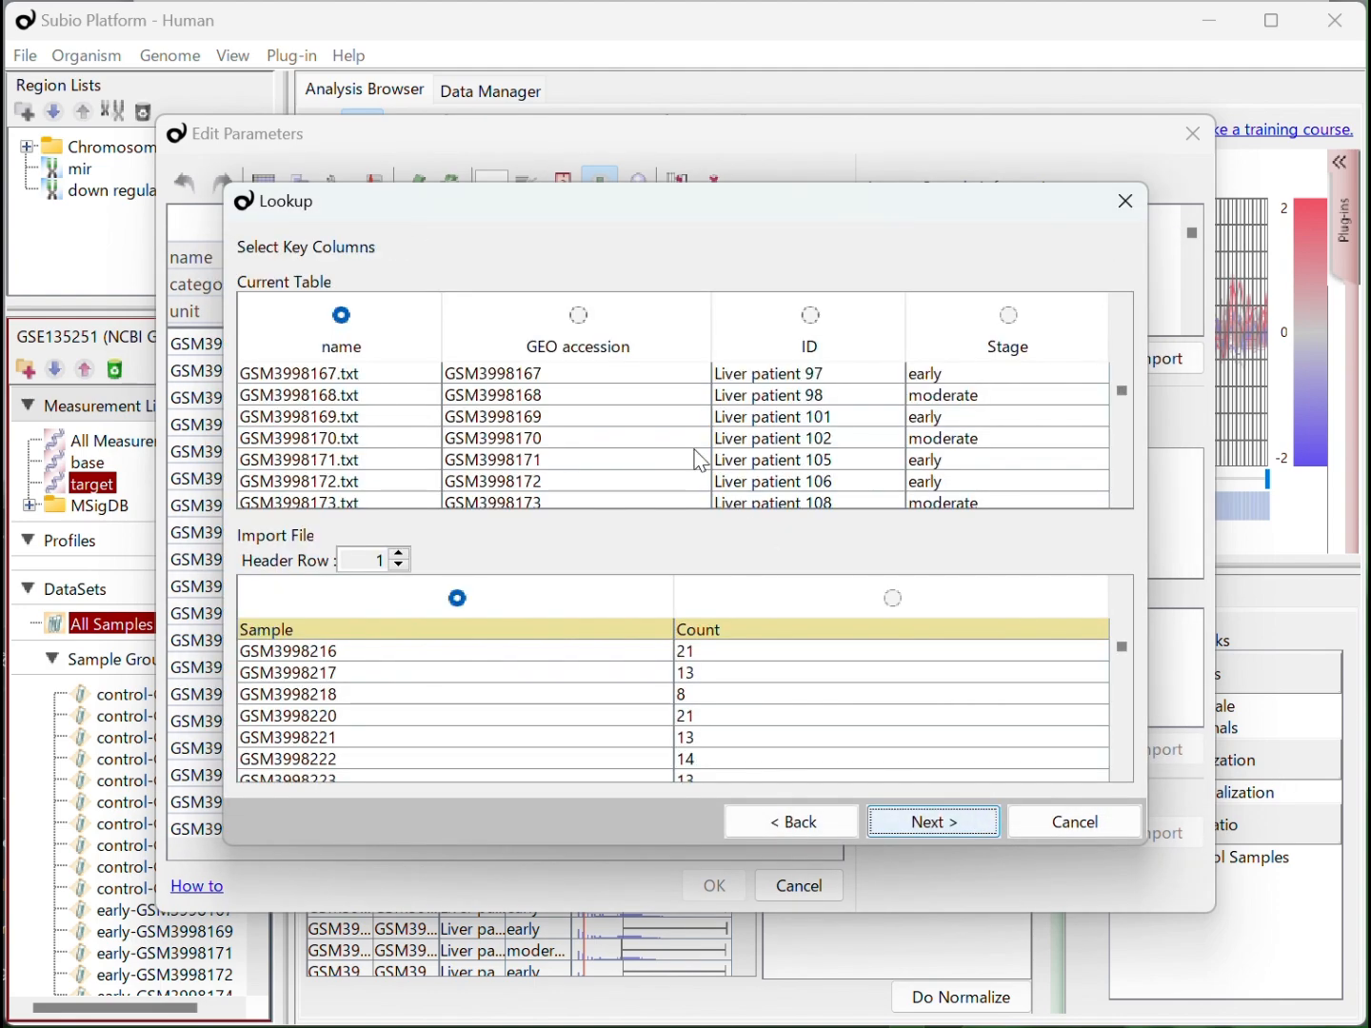
Match GEO accession to the file's Sample column as keys and import the Count column
click(581, 315)
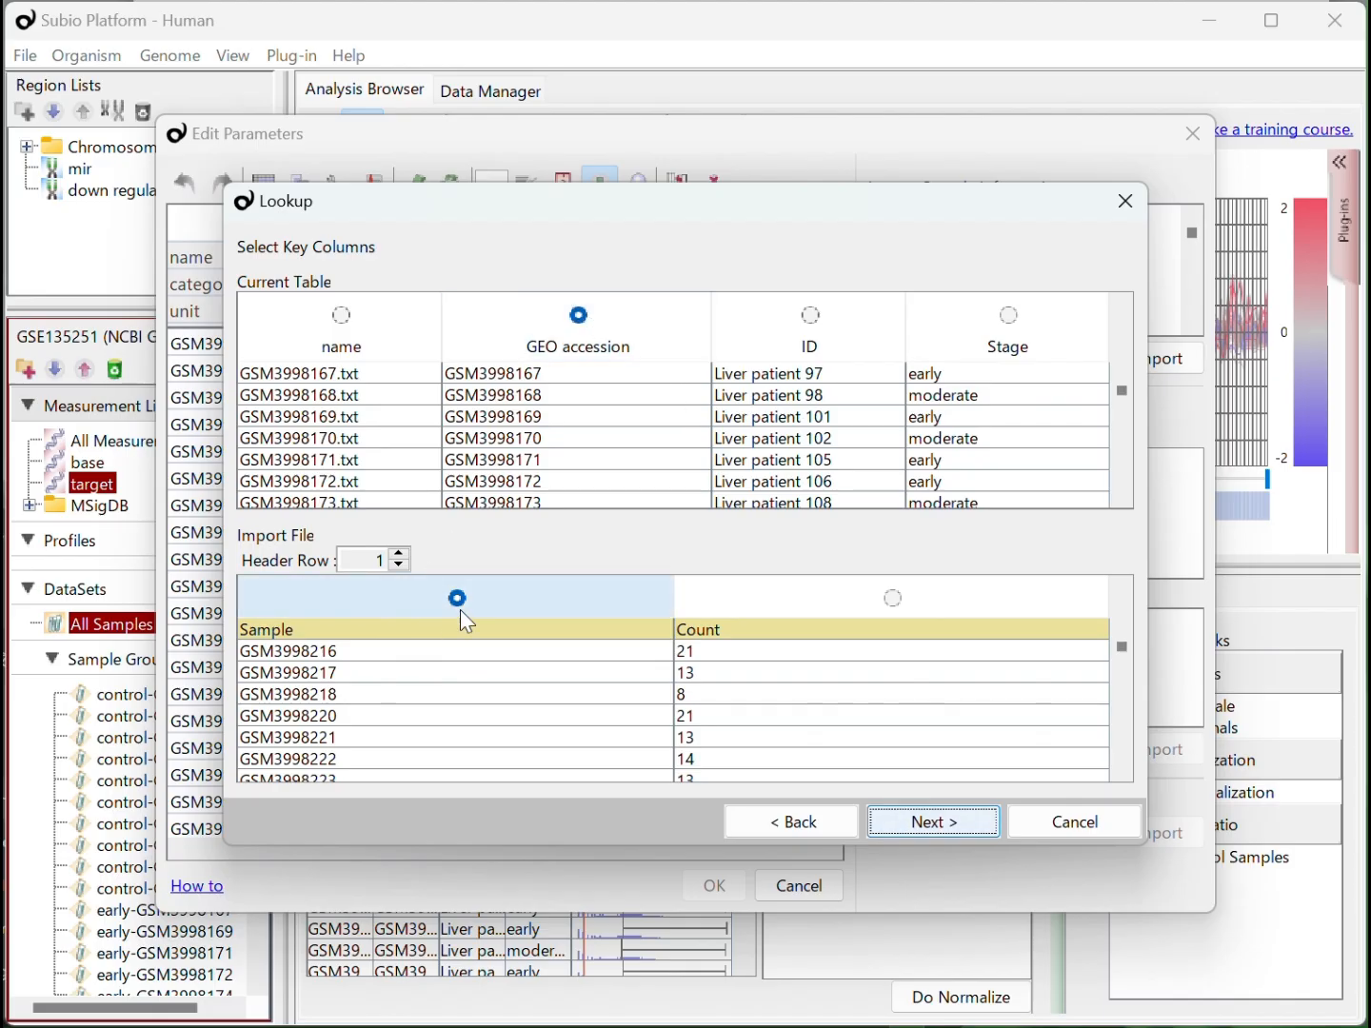
click(914, 821)
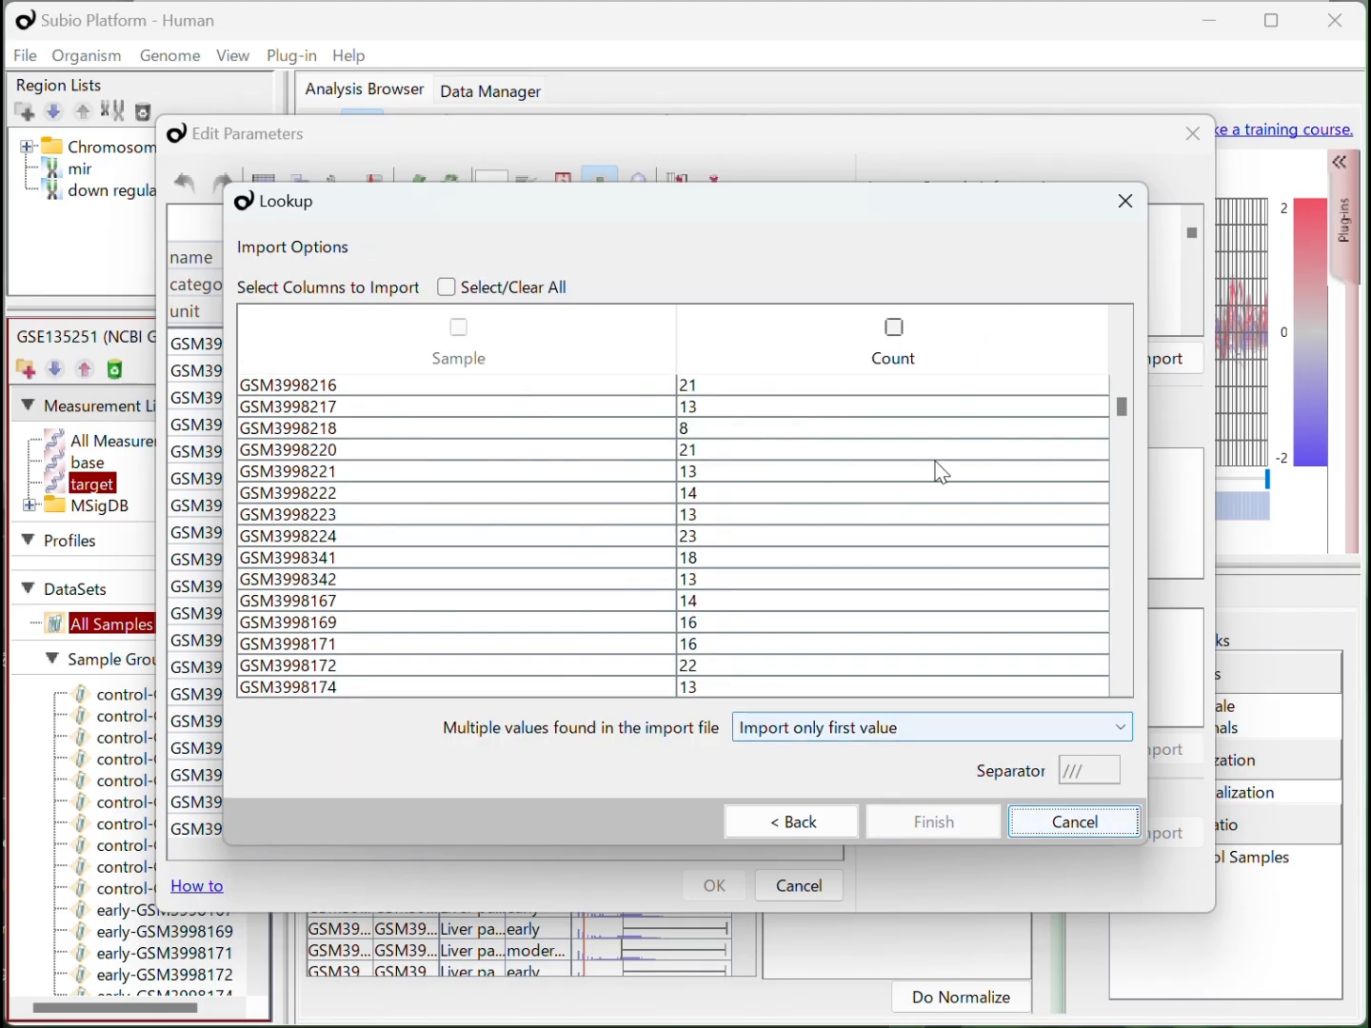
click(896, 330)
click(944, 821)
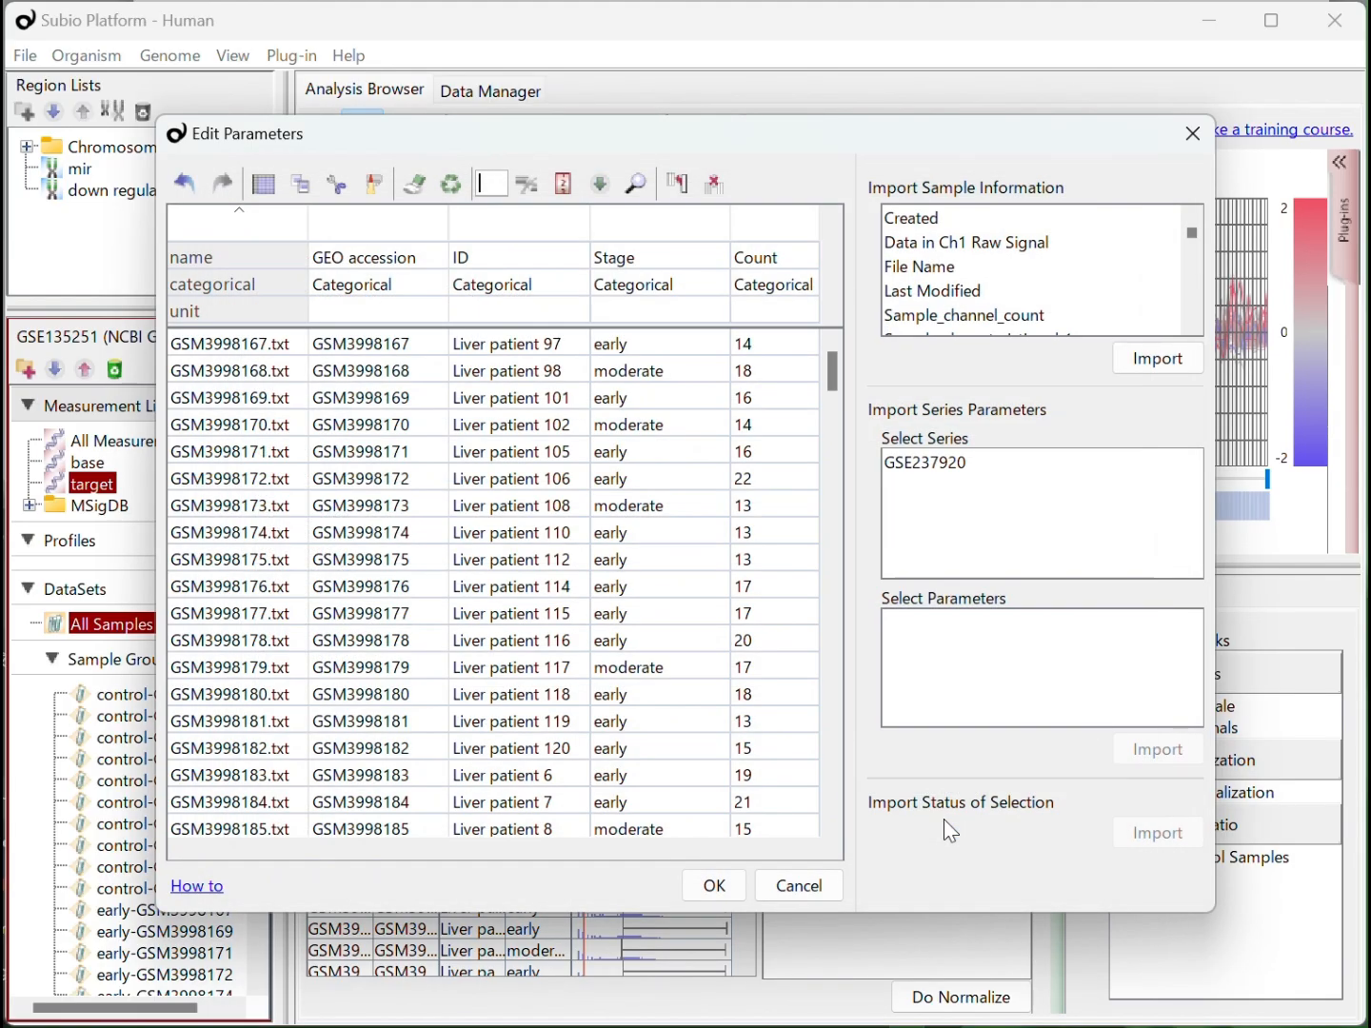
Set the Count parameter's type to Numerical and apply the parameter edits
click(786, 284)
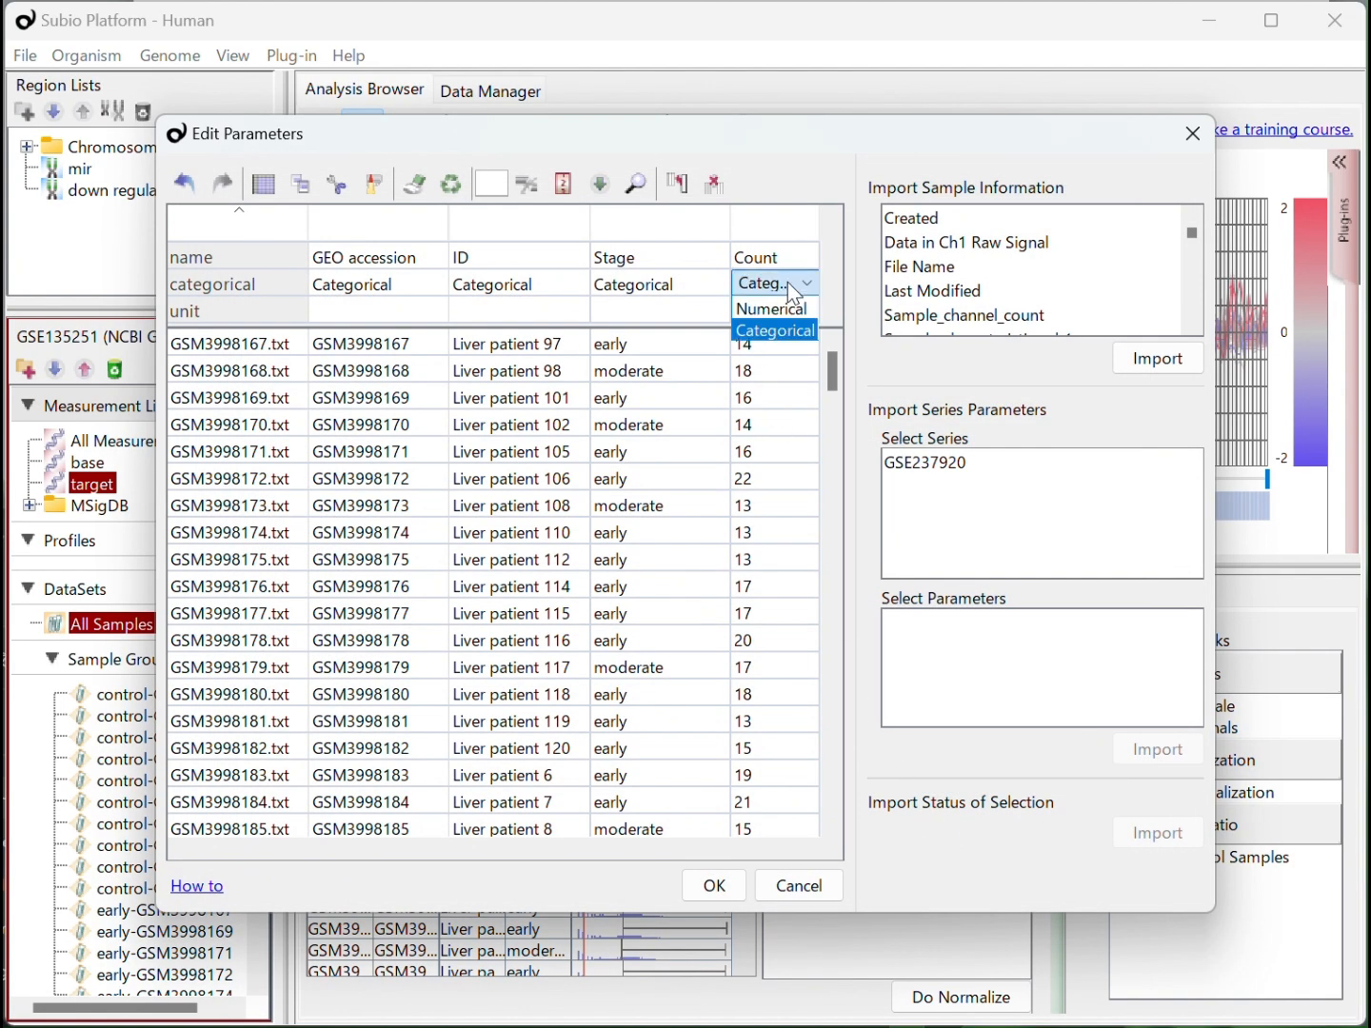
click(789, 310)
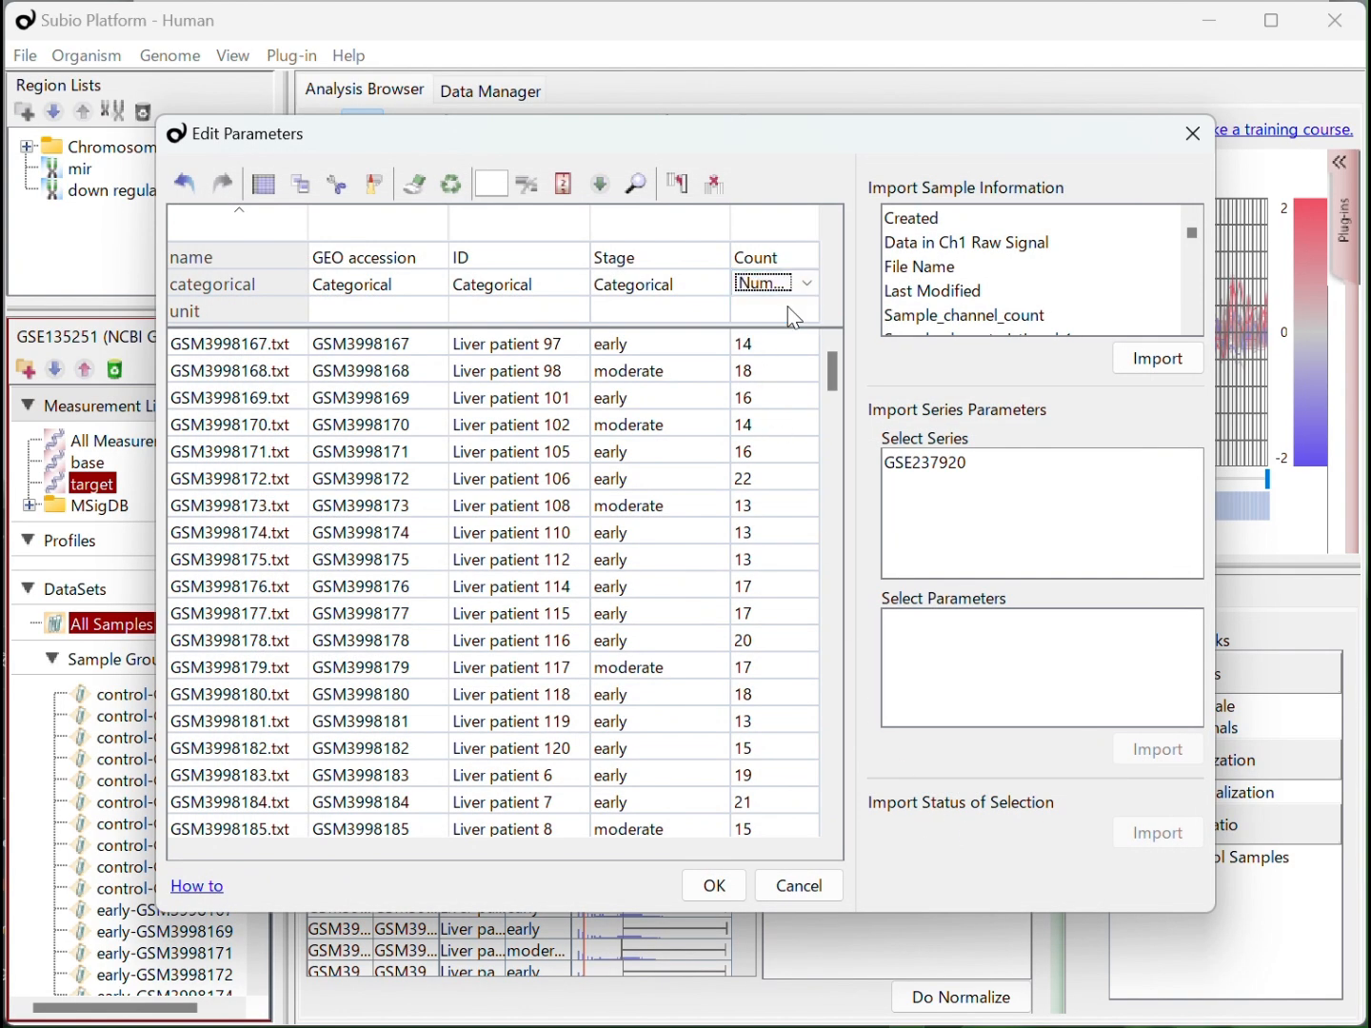
click(725, 880)
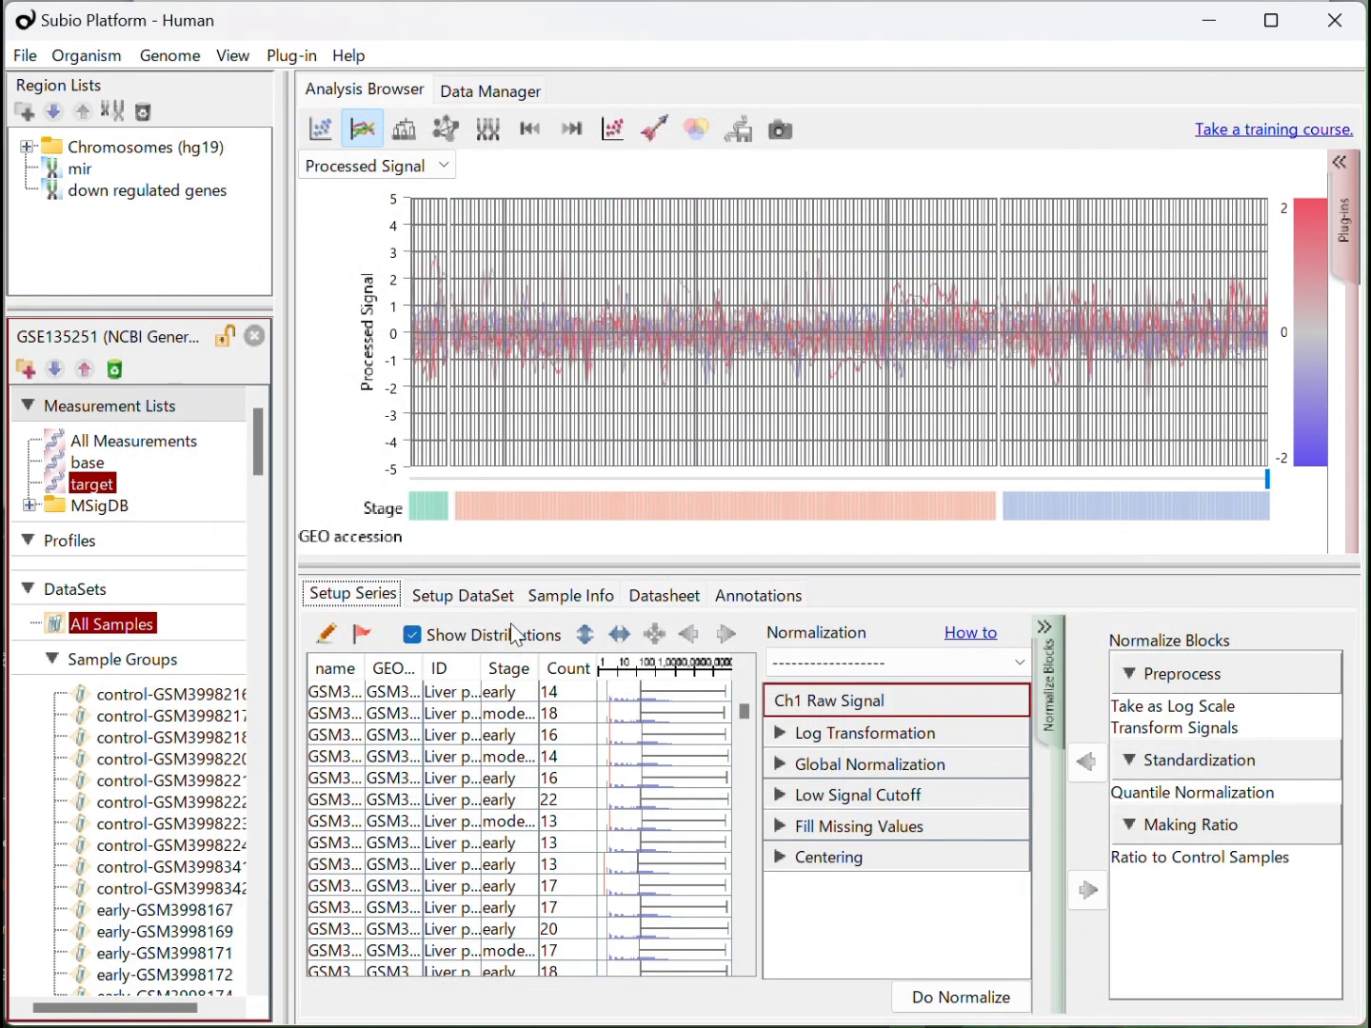
Prioritize Count over the other parameters in the All Samples dataset, exclude Stage, separate groups by Count and overwrite the dataset
click(465, 597)
click(323, 738)
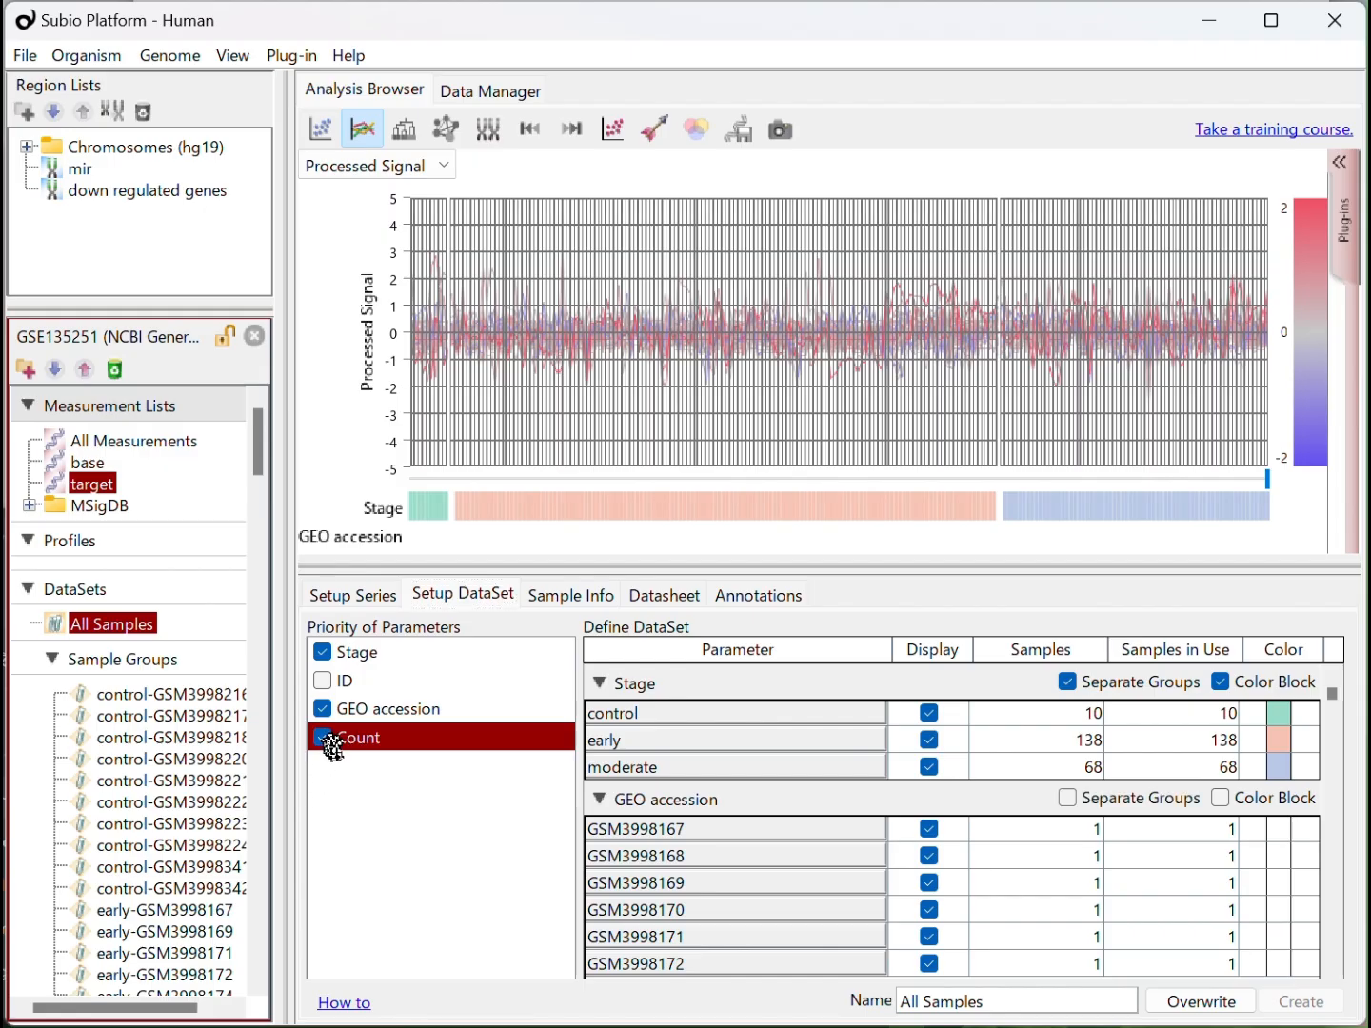
drag(367, 742, 408, 650)
click(323, 681)
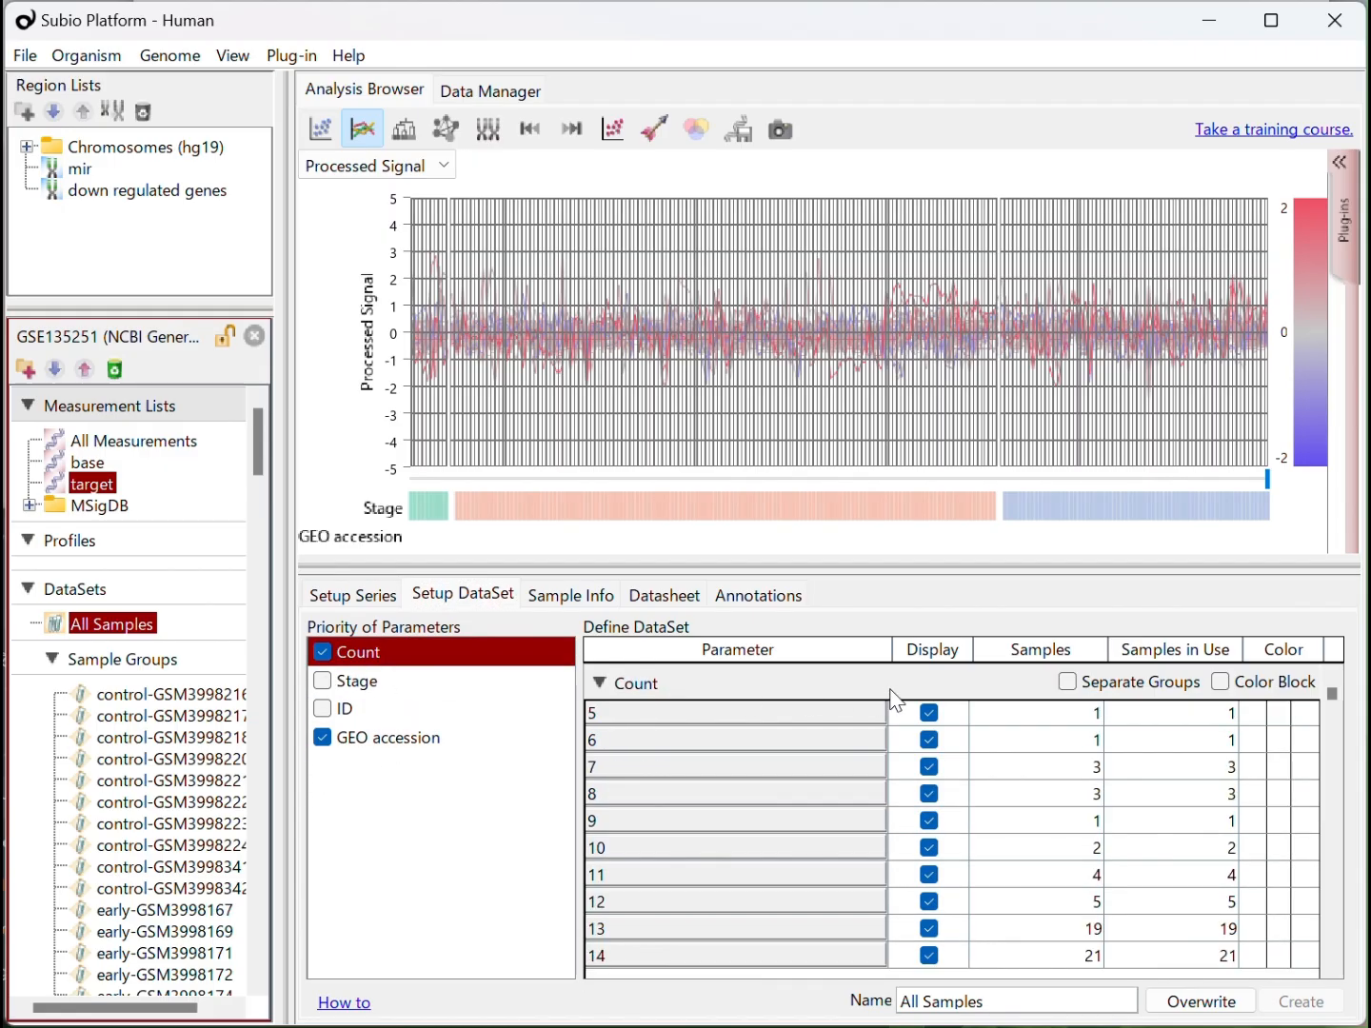
click(1068, 686)
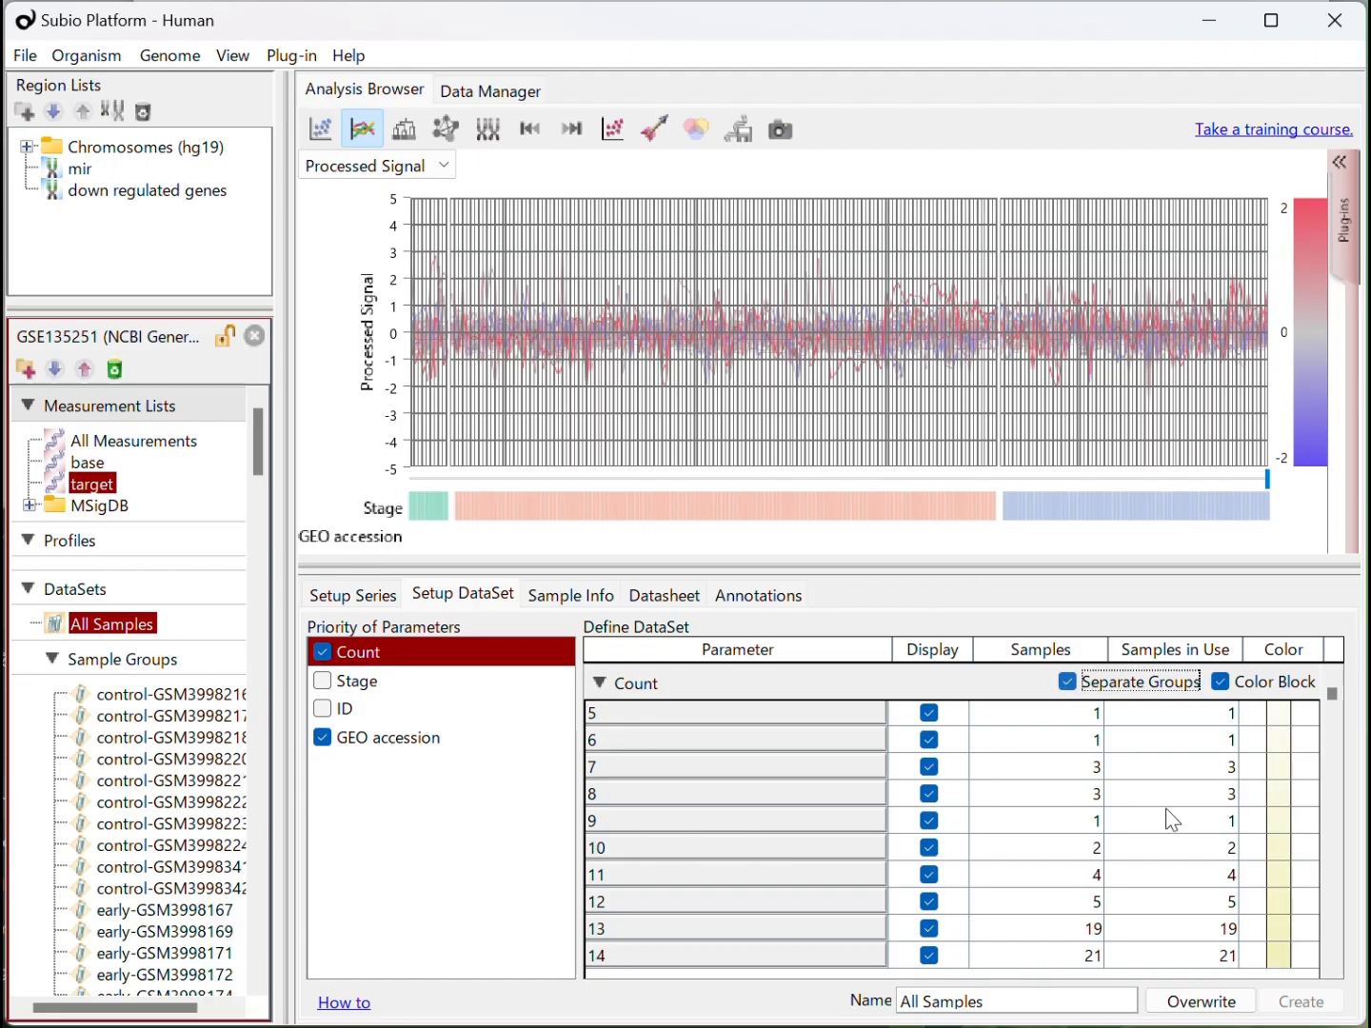
click(1208, 1006)
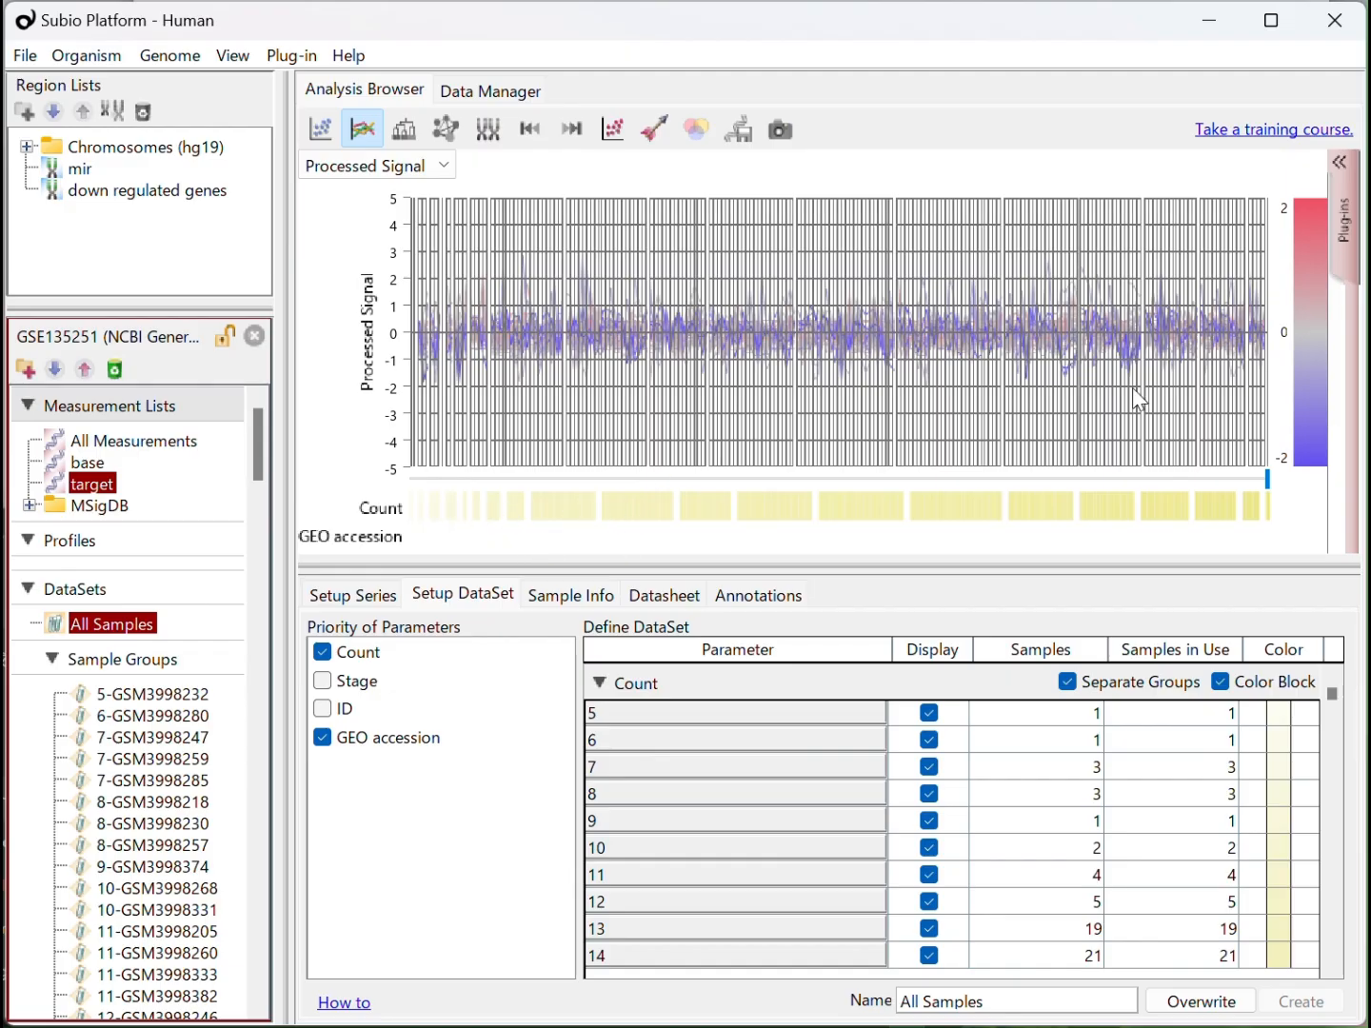
Reopen the series parameters for editing, sort the samples by Count ascending and add a parameter named Count Group
click(377, 600)
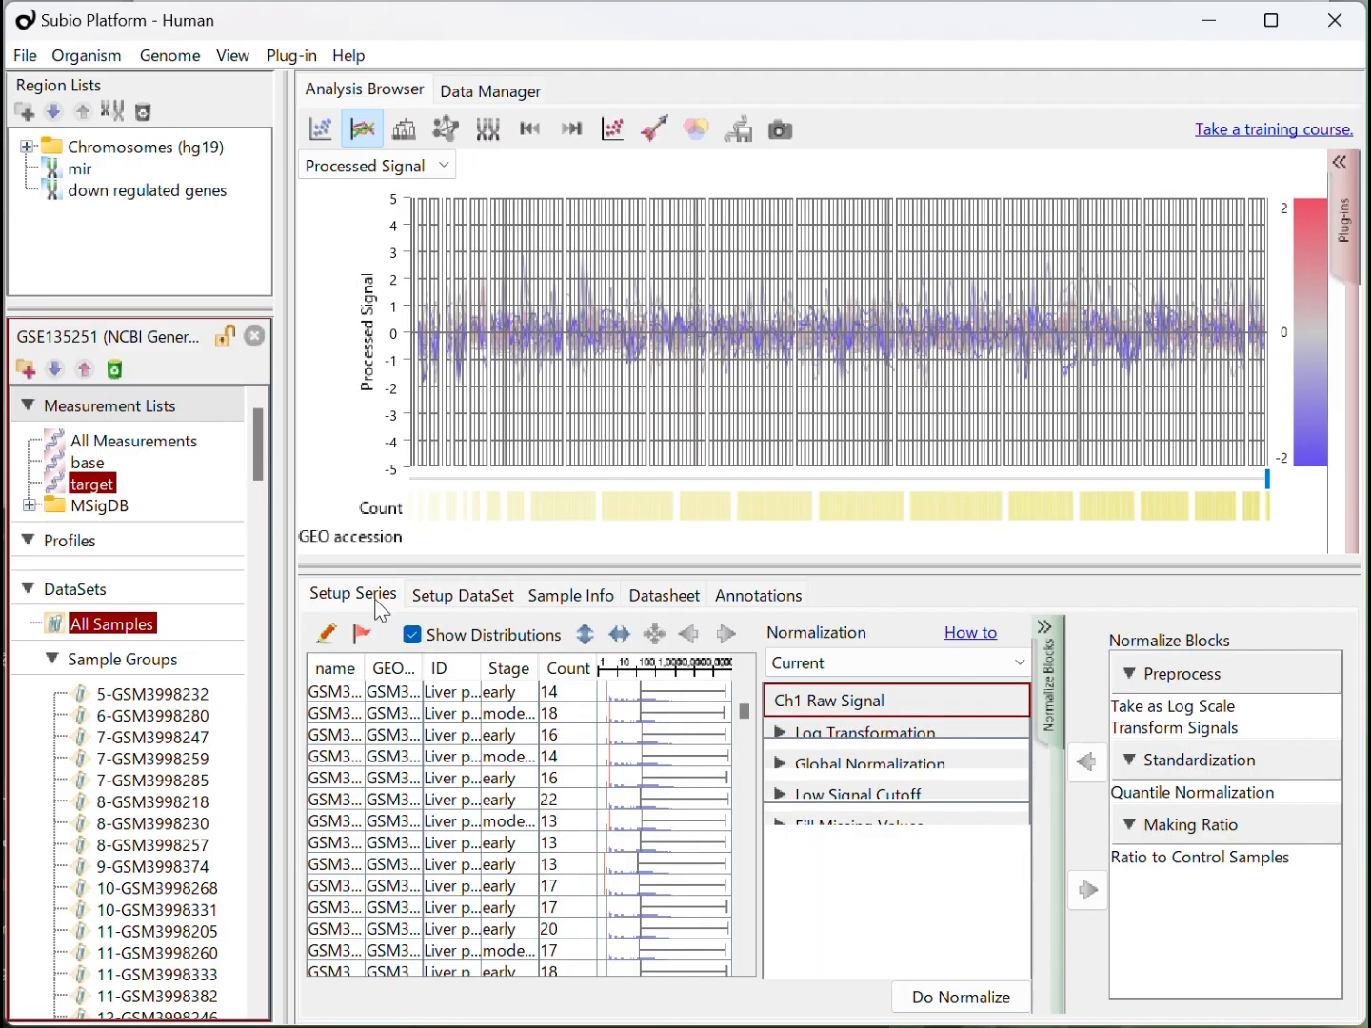
click(327, 639)
click(725, 345)
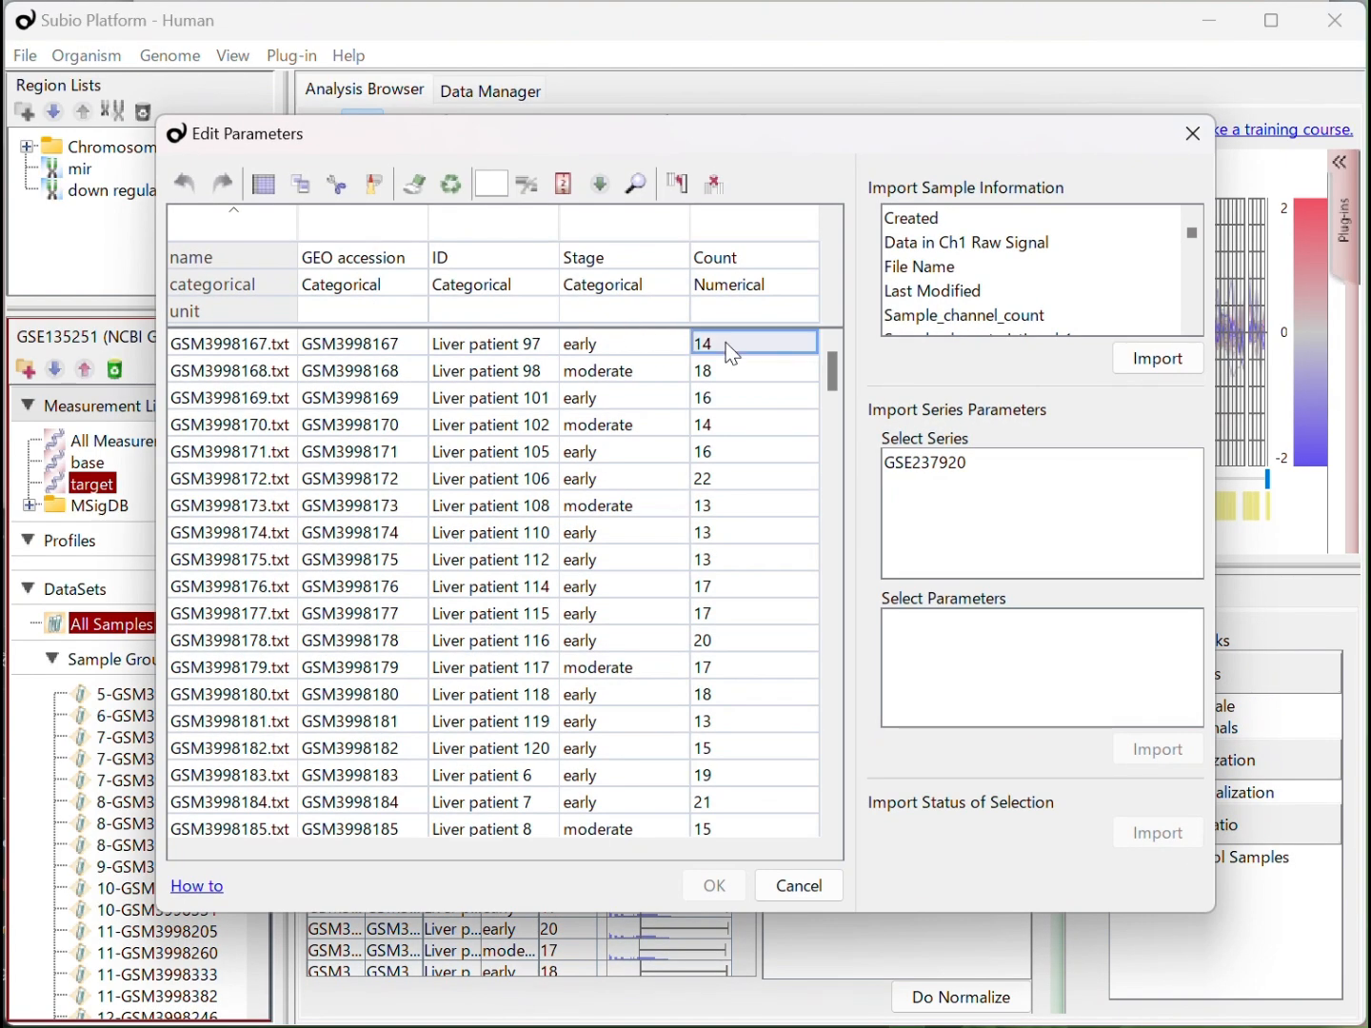
click(732, 237)
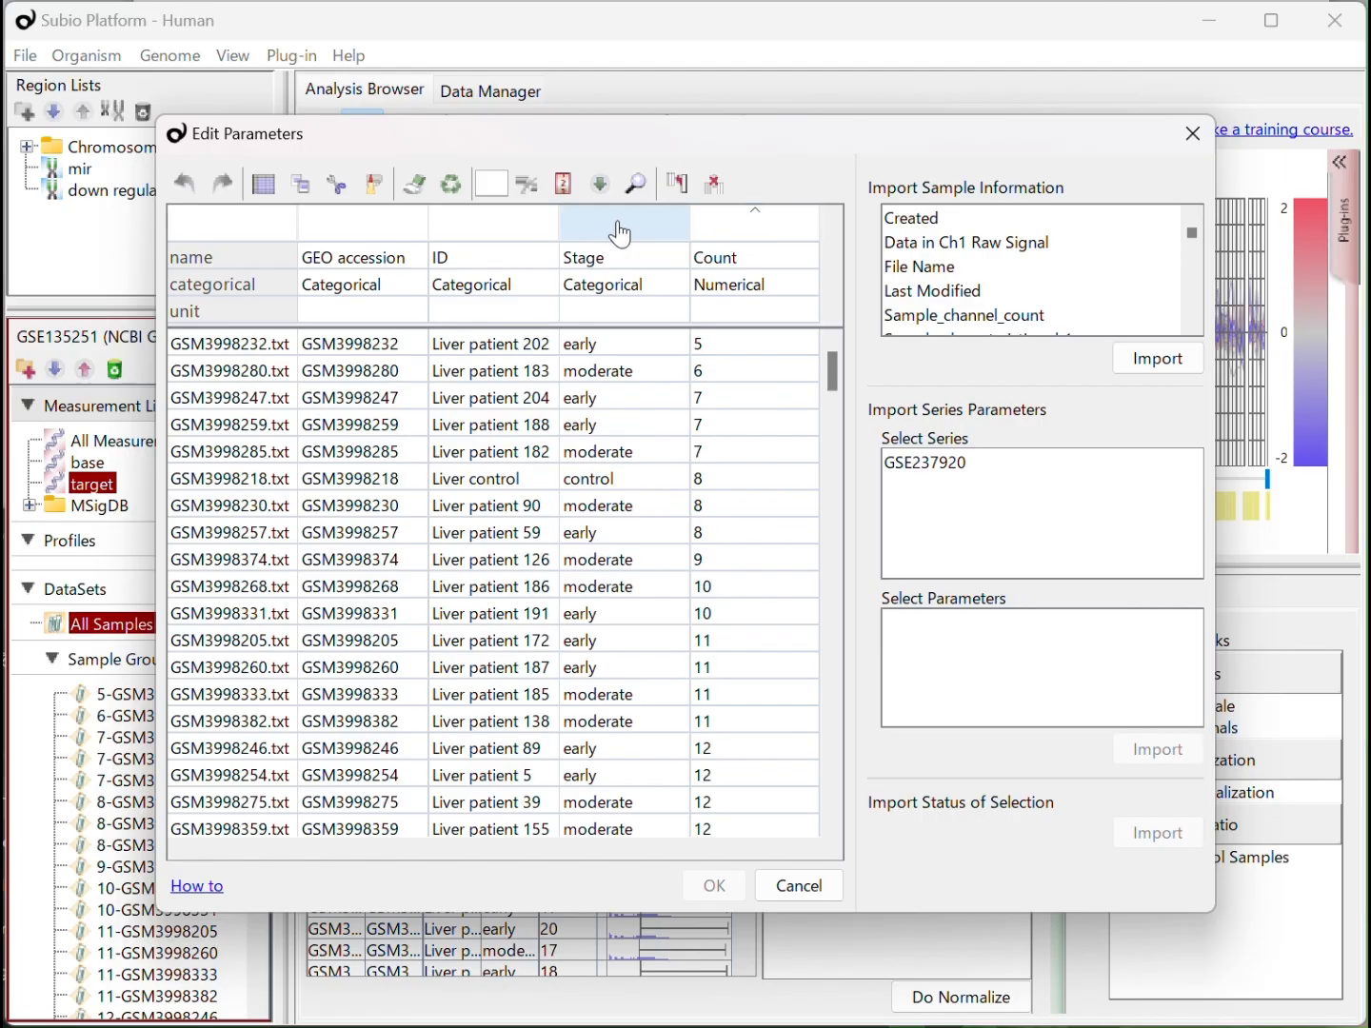
click(681, 188)
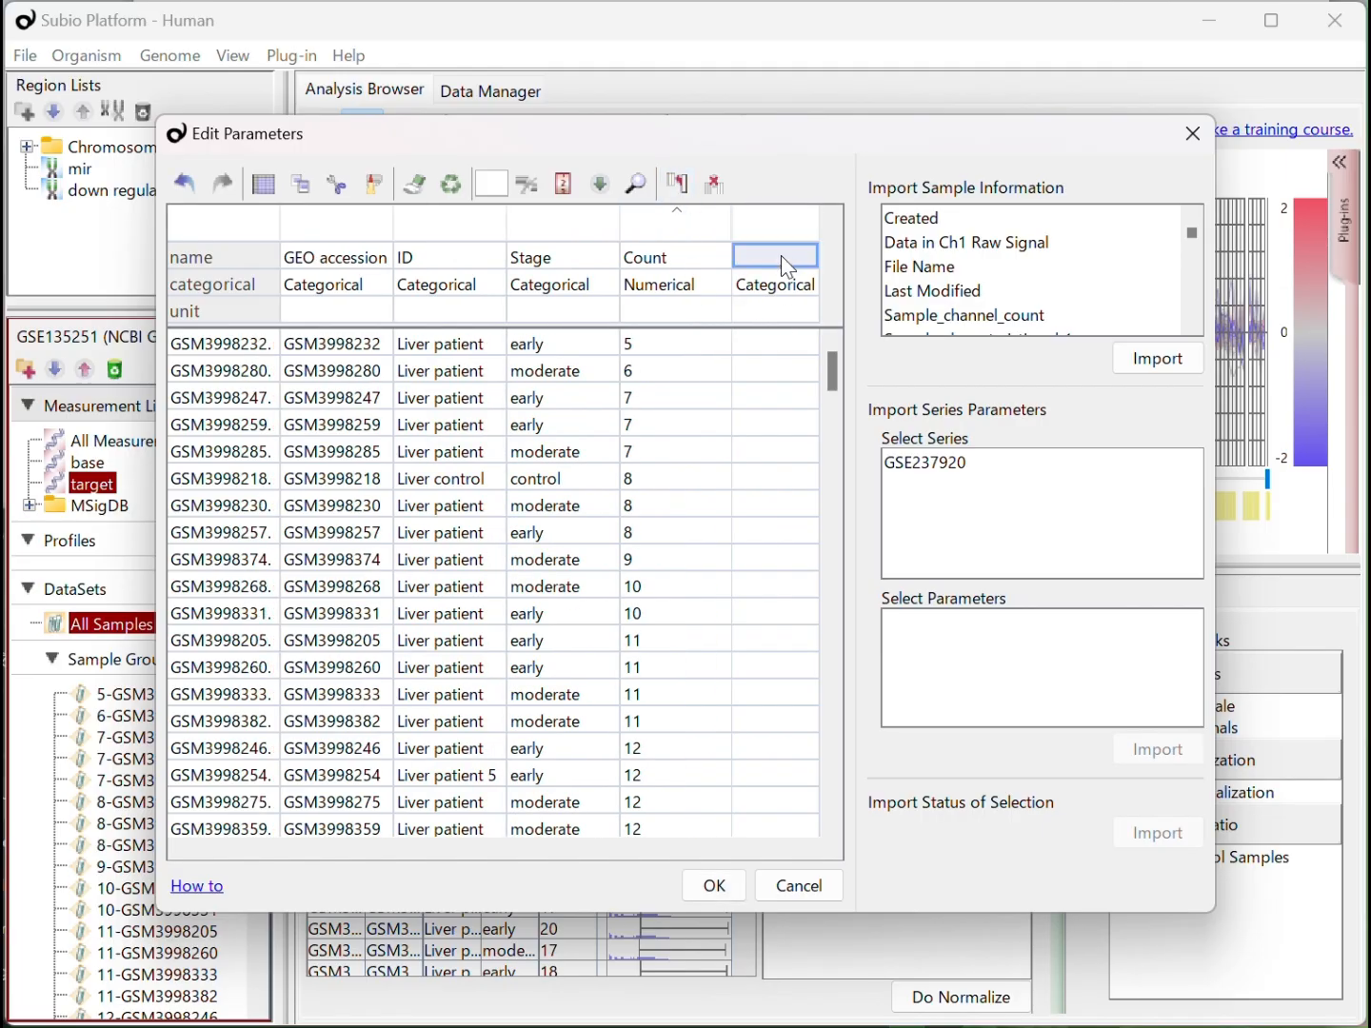
text(Count)
Fill Count Group with Low for all samples whose Count is 5 to 11
click(796, 341)
text(Low)
key(Return)
click(796, 346)
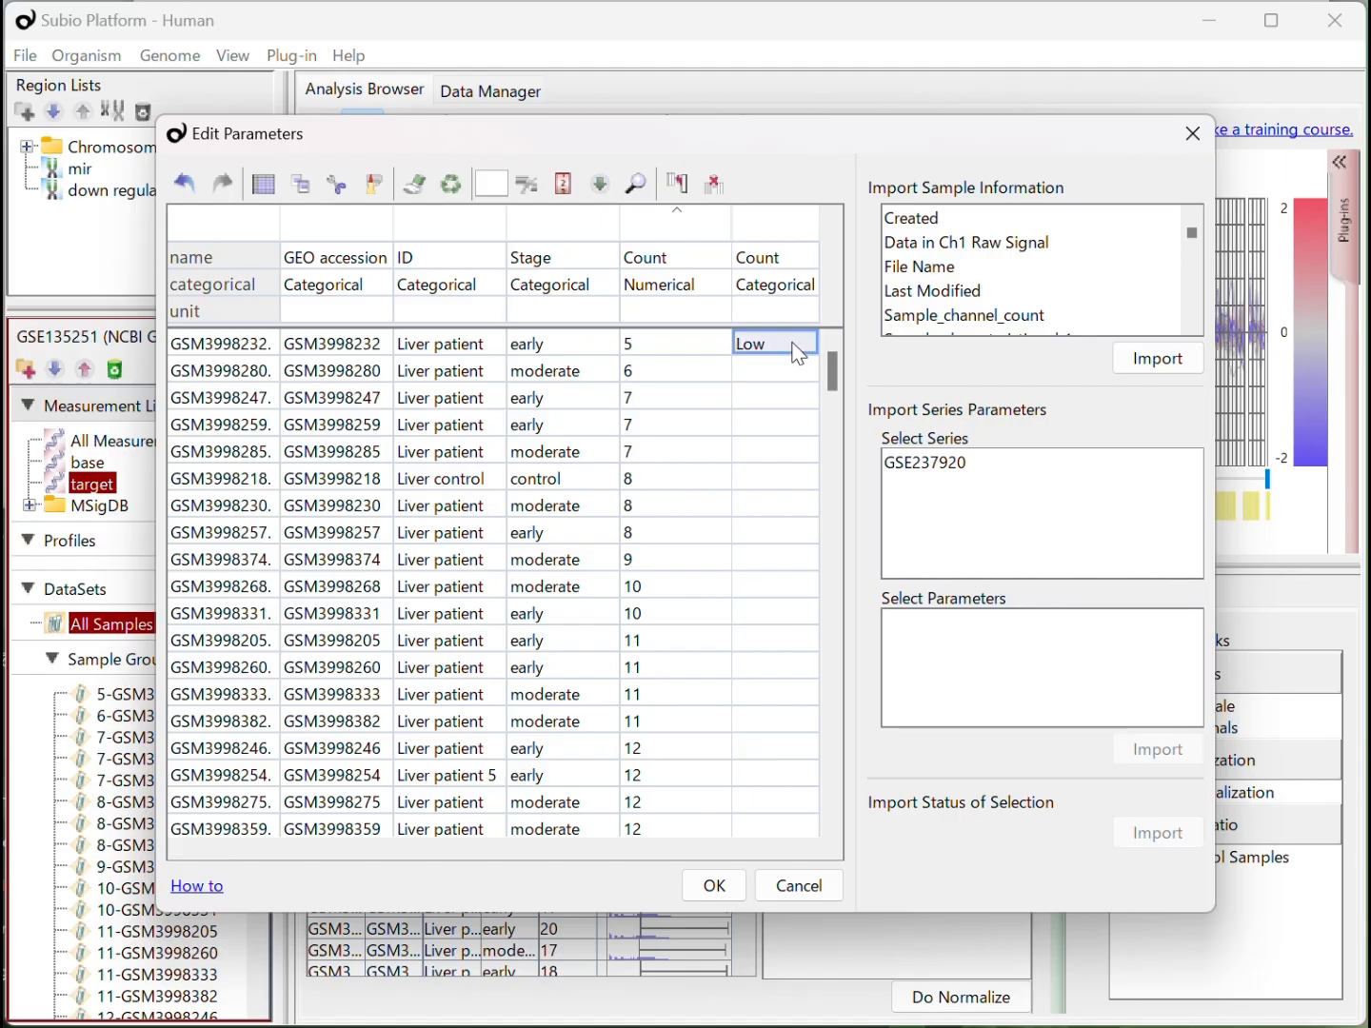
scroll(733, 593, down, 4)
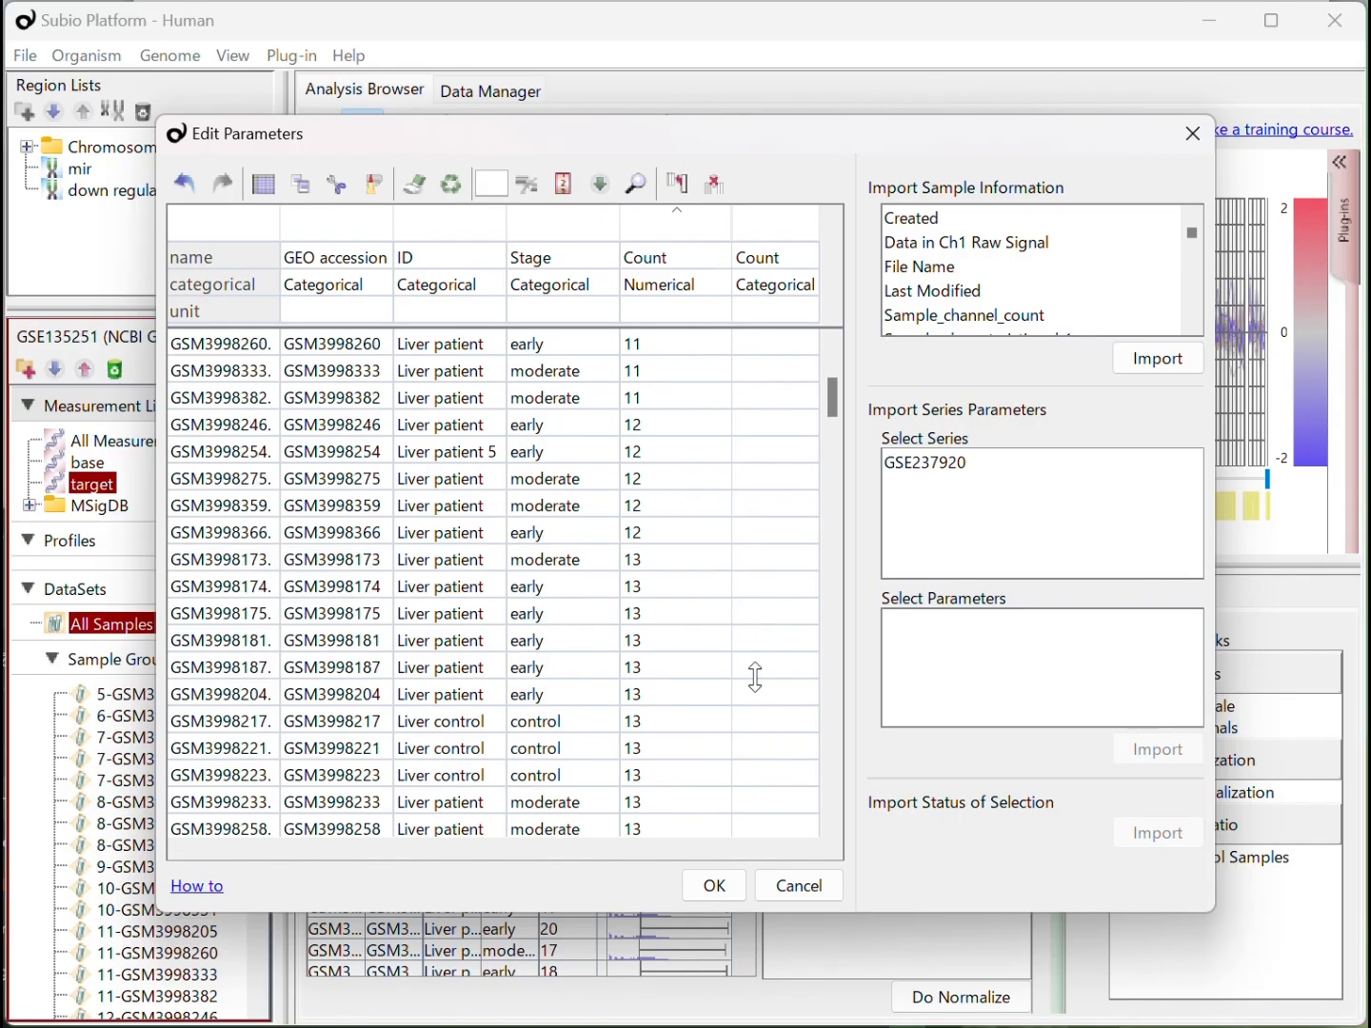
scroll(756, 677, down, 4)
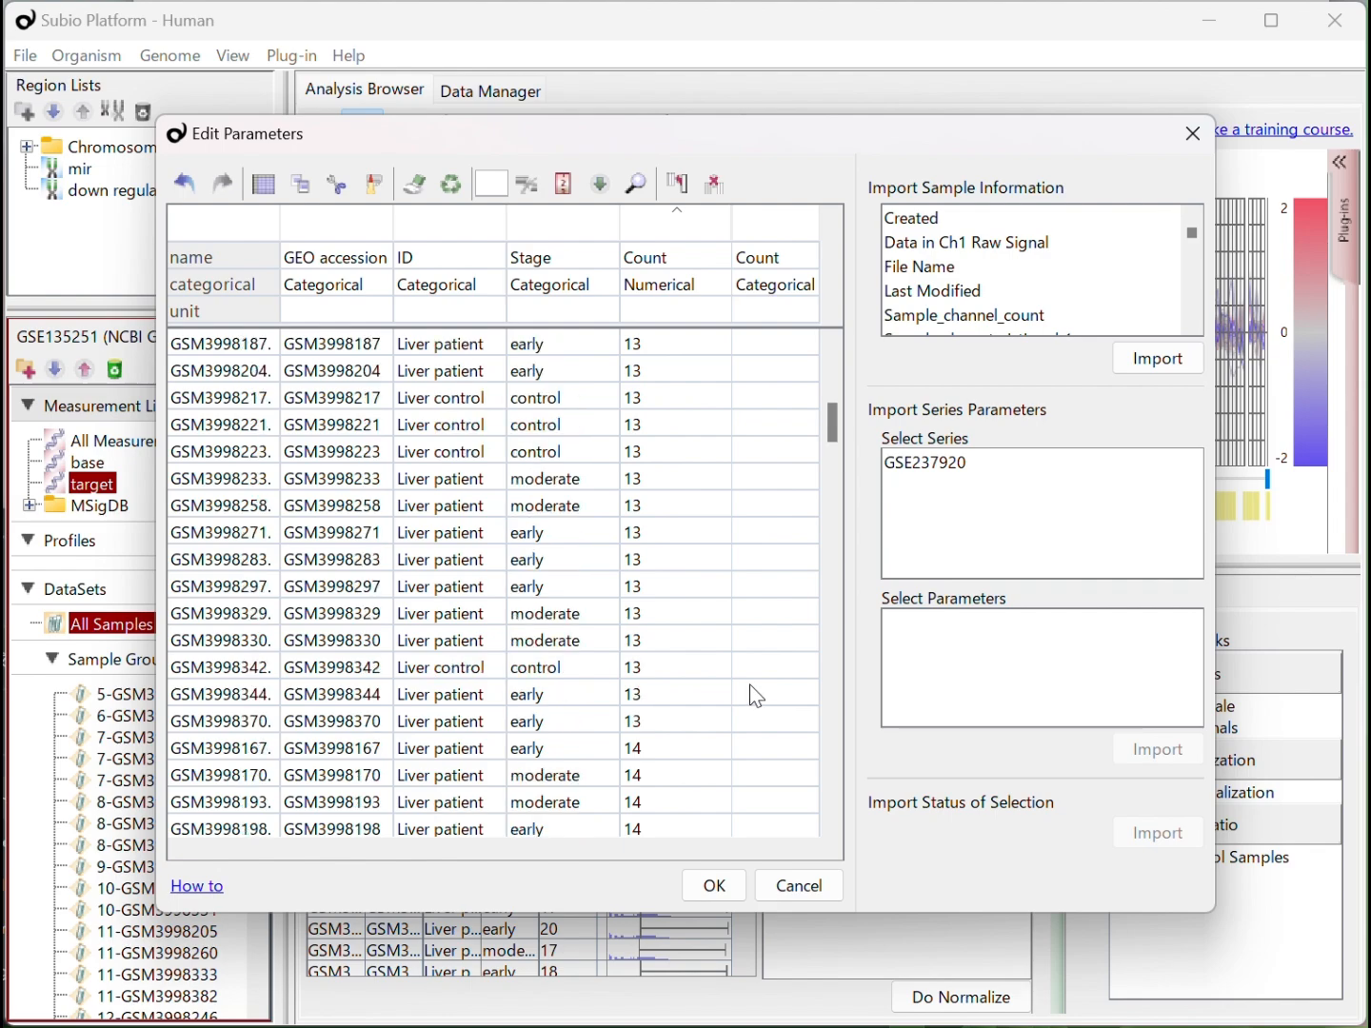
scroll(757, 698, up, 4)
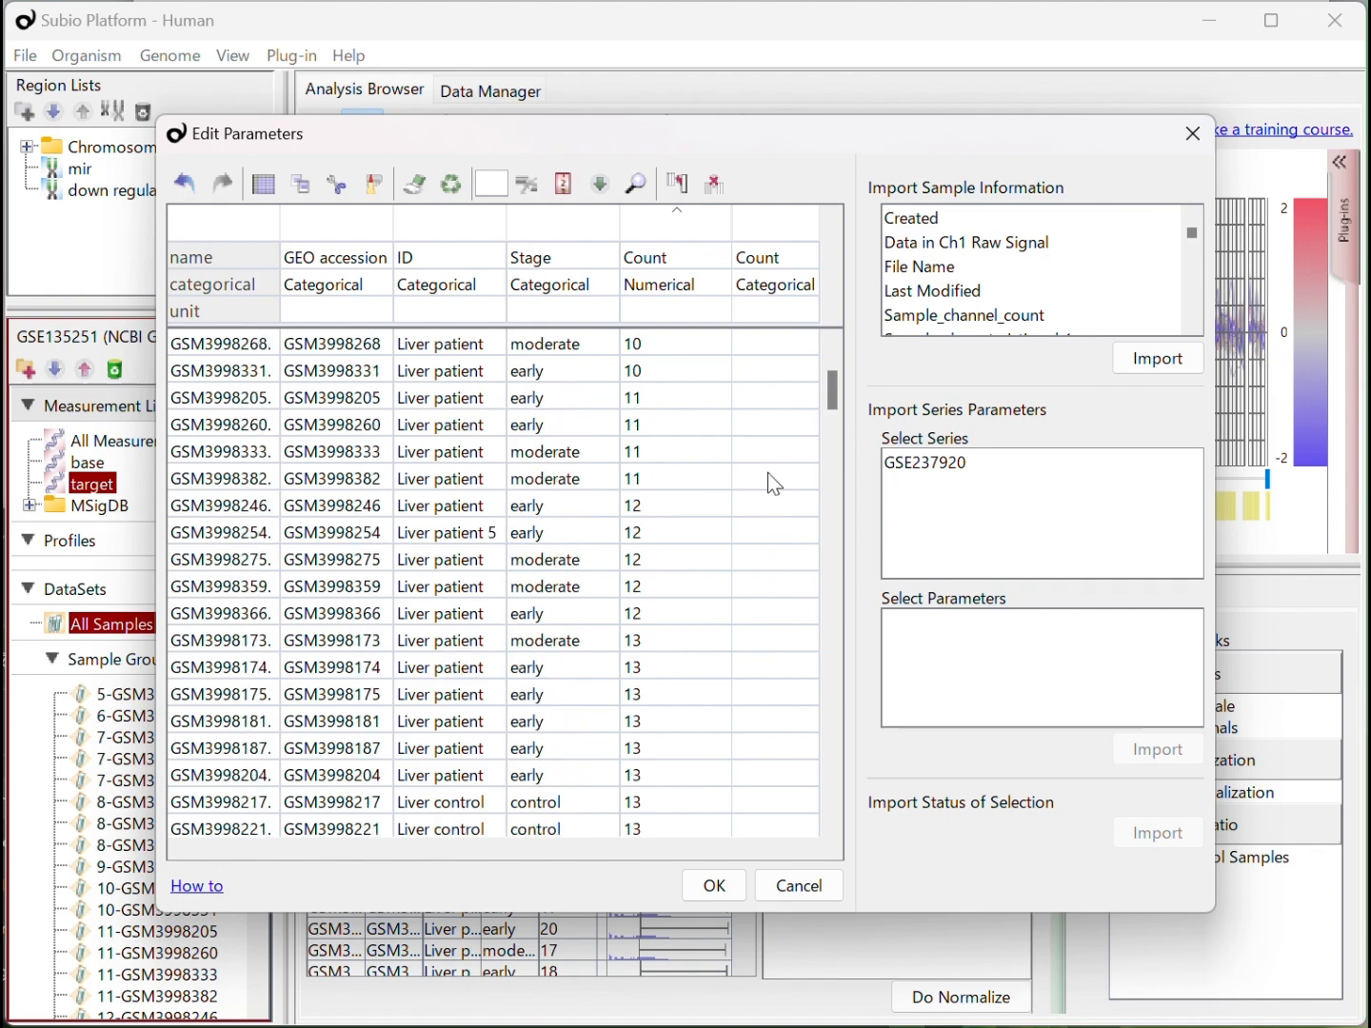
shift+click(769, 474)
key(ctrl+d)
Fill Count Group with High for all samples whose Count is 20 or more
drag(844, 386, 853, 731)
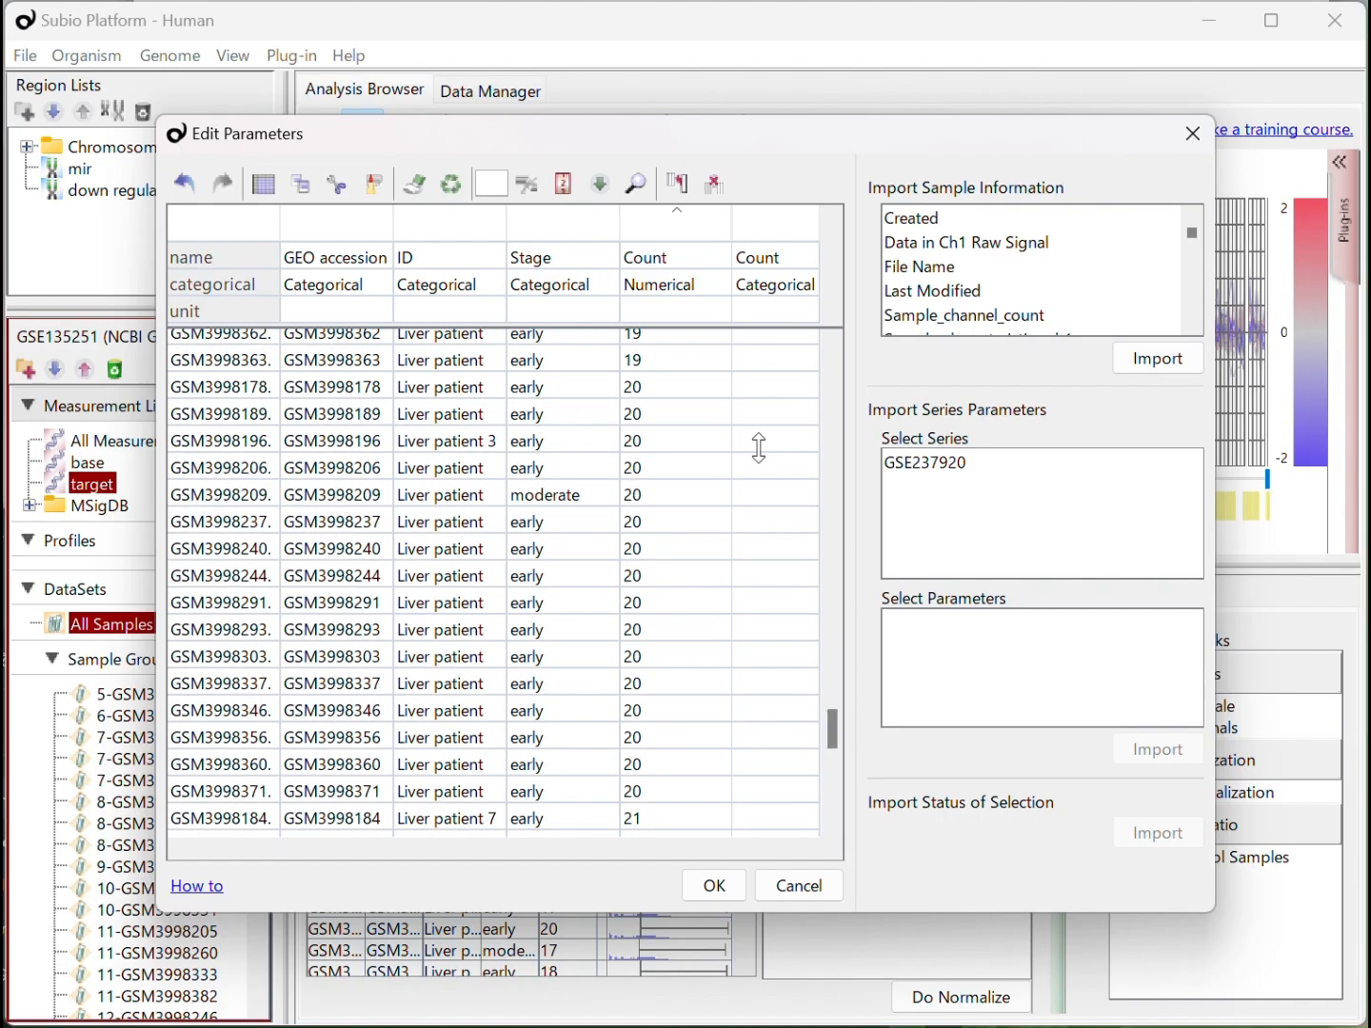
click(791, 453)
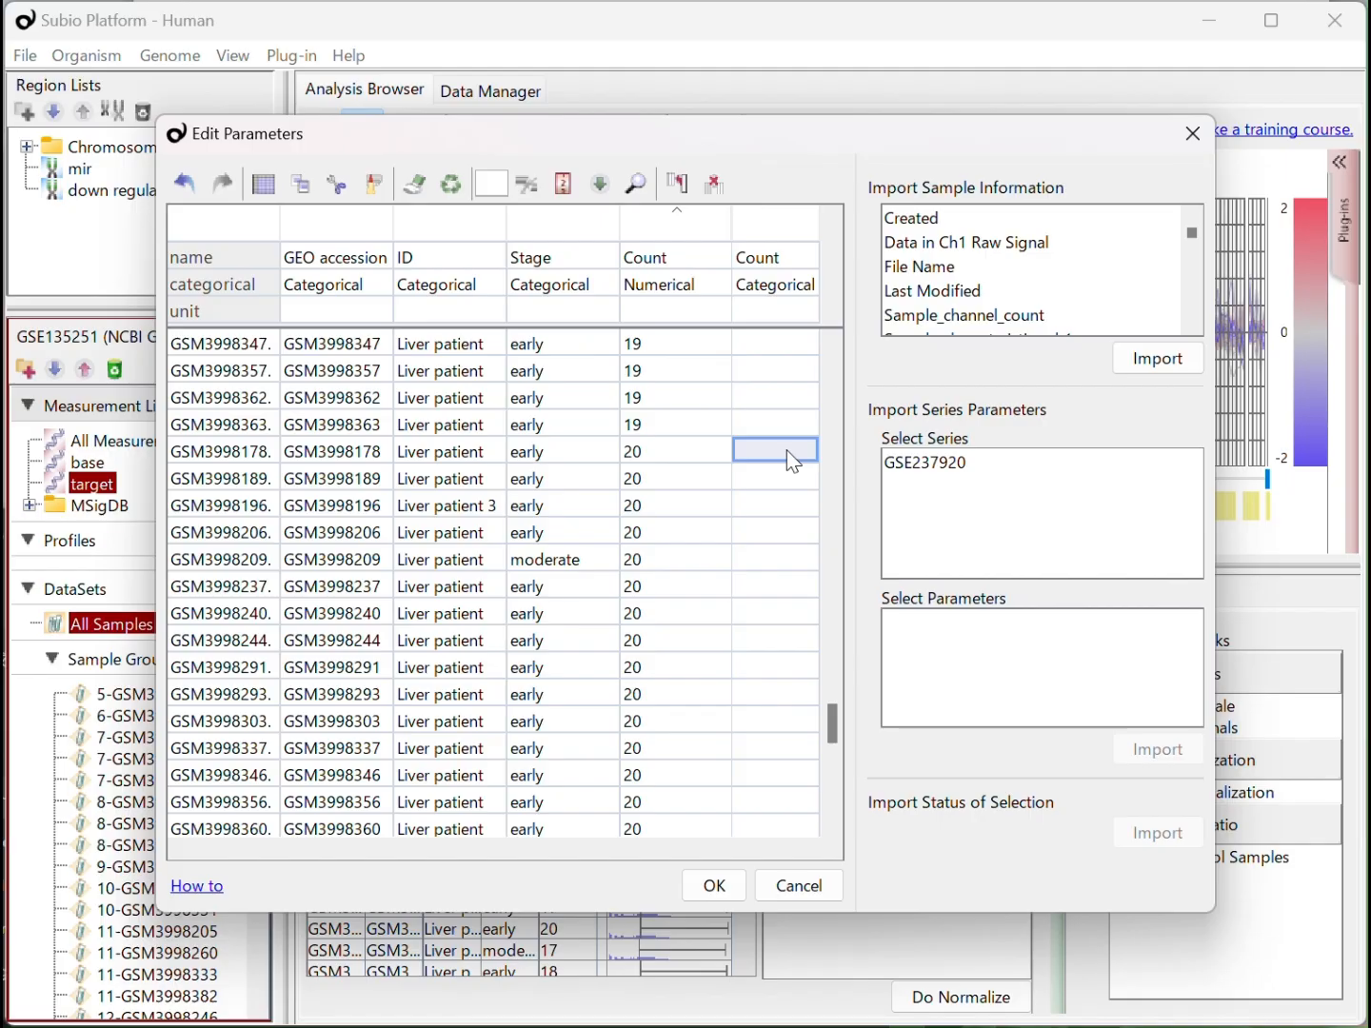
text(High)
key(Return)
key(Up)
key(ctrl+shift+Down)
key(ctrl+d)
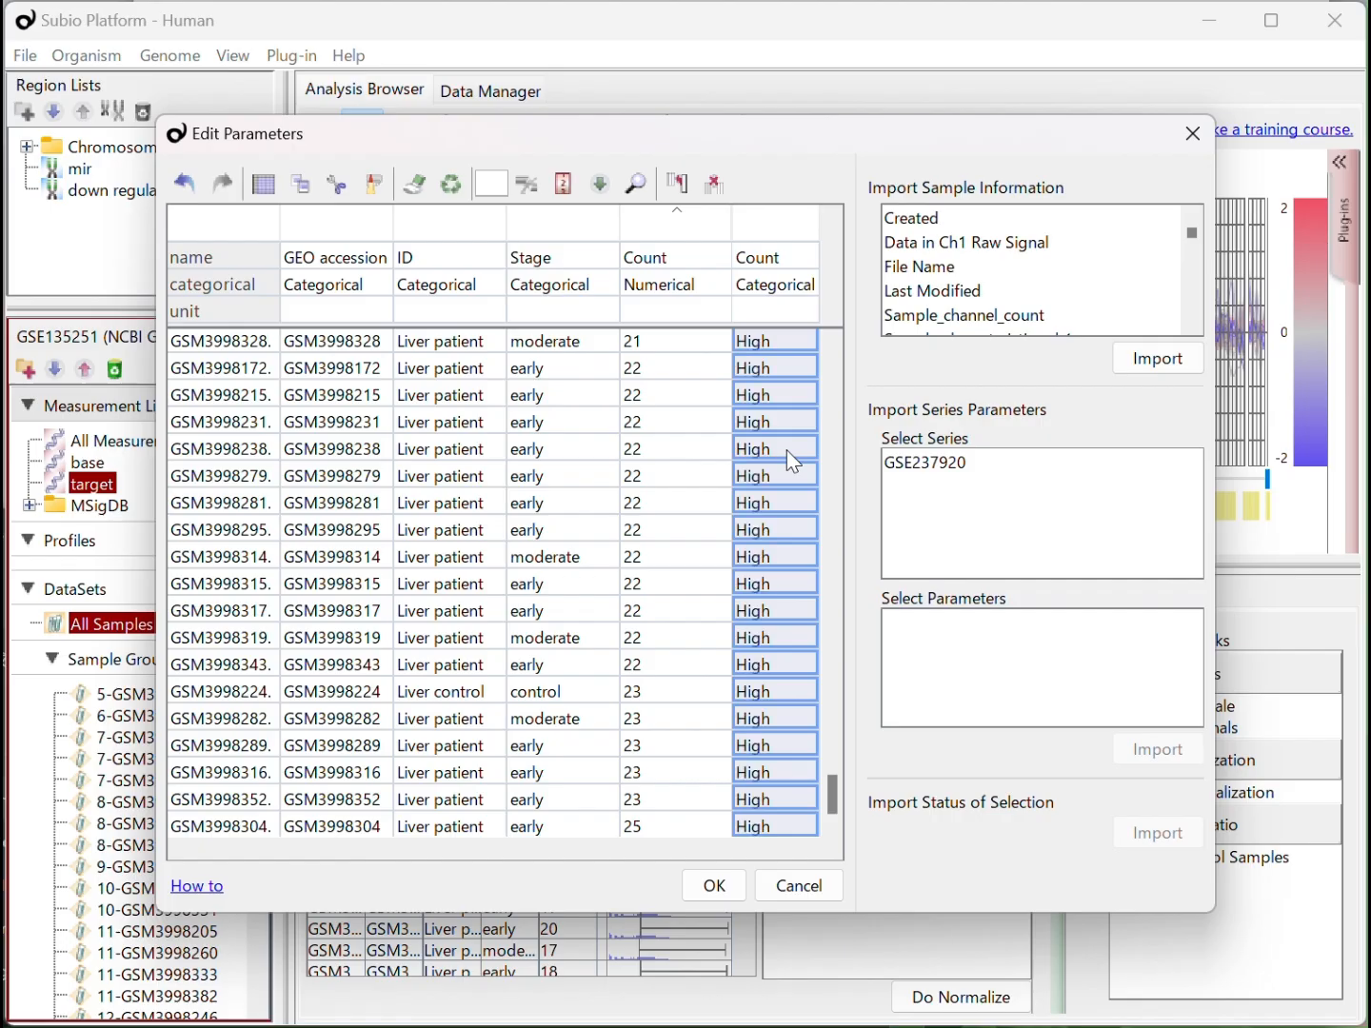
Fill Count Group with Middle for the samples whose Count is 12 to 19 and apply the parameter edits
scroll(774, 536, up, 20)
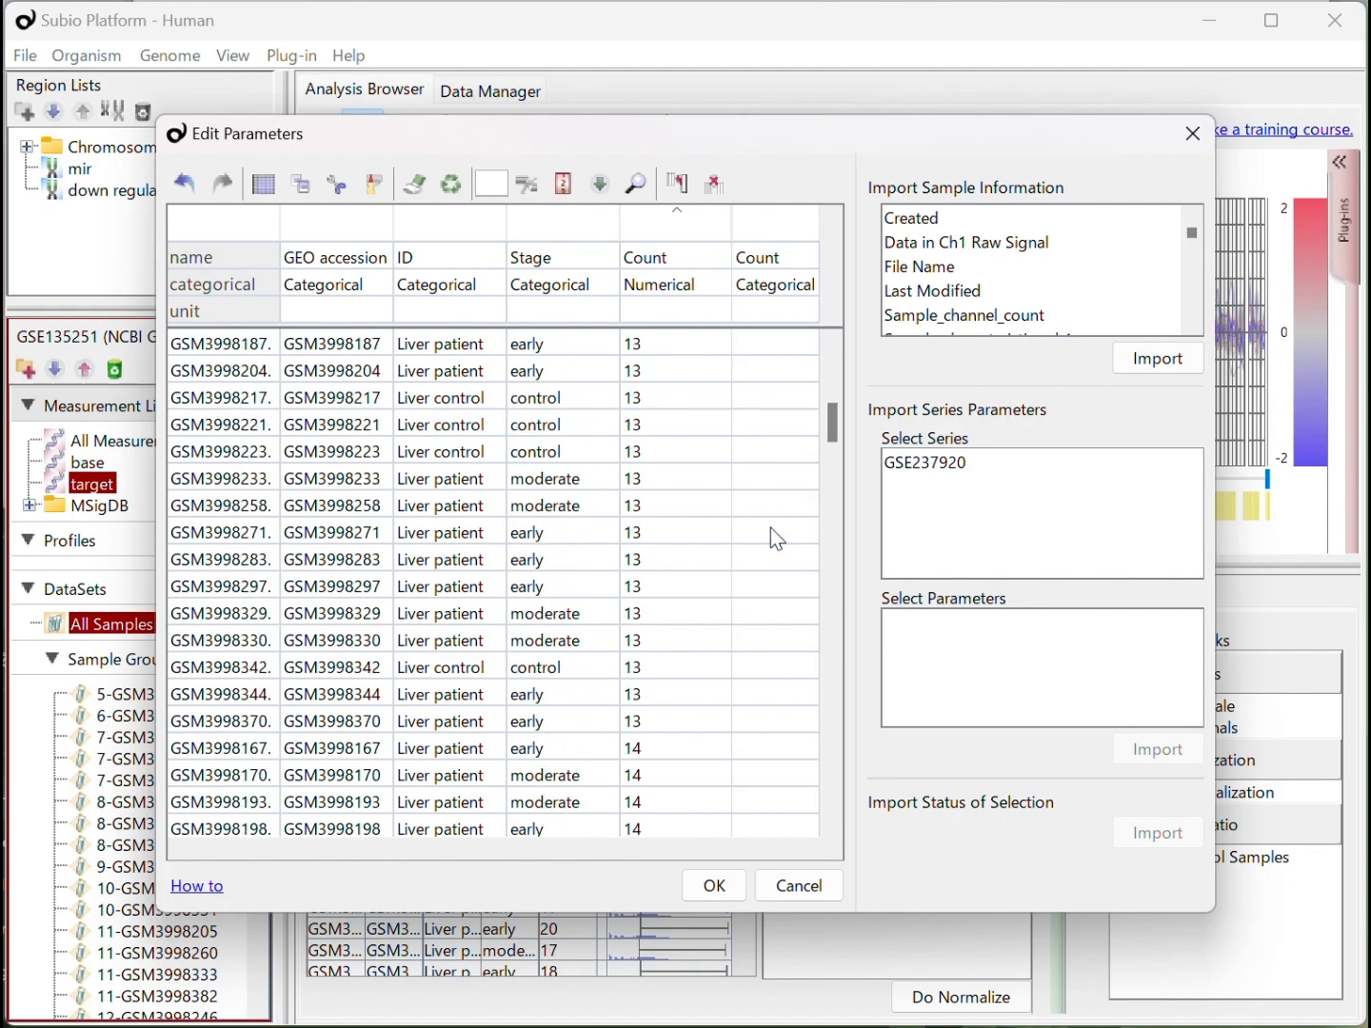
click(781, 586)
text(Middle)
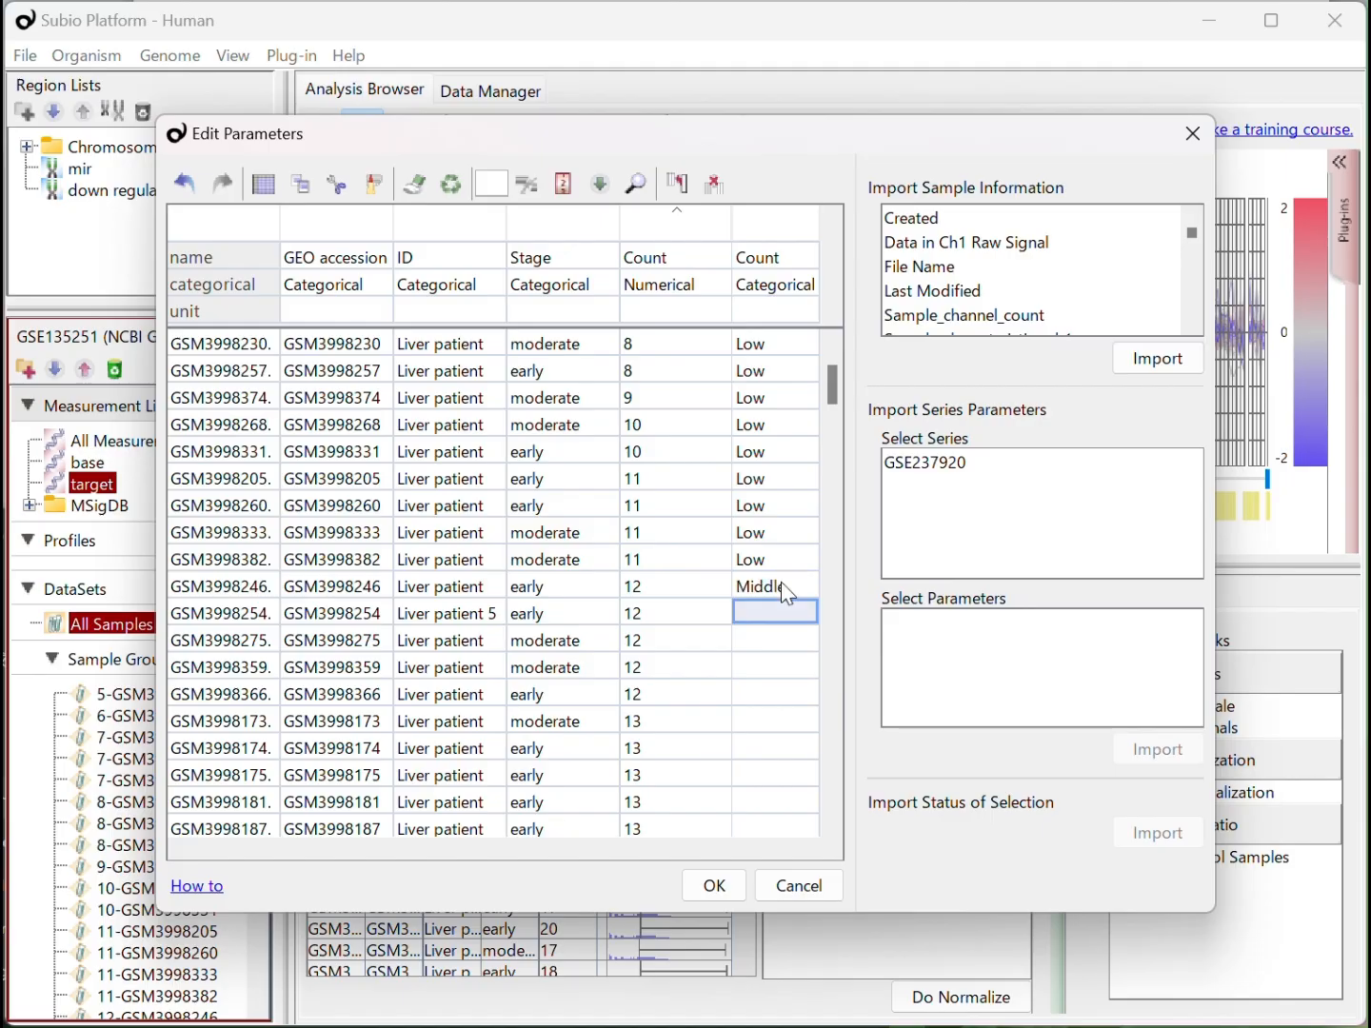
key(ctrl+shift+Down)
key(shift+Up)
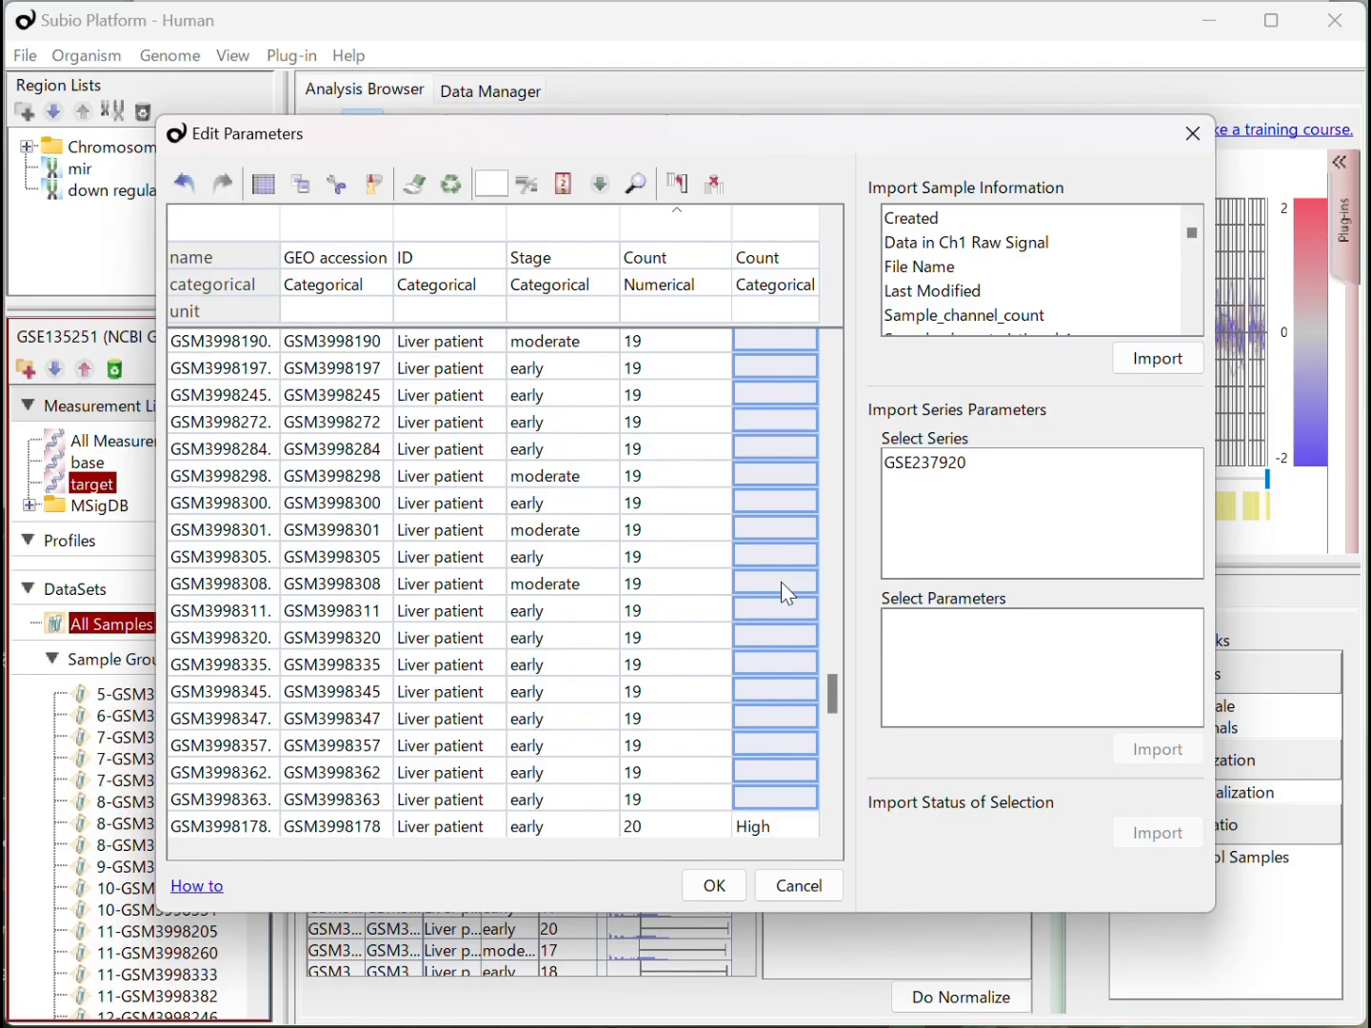
key(ctrl+d)
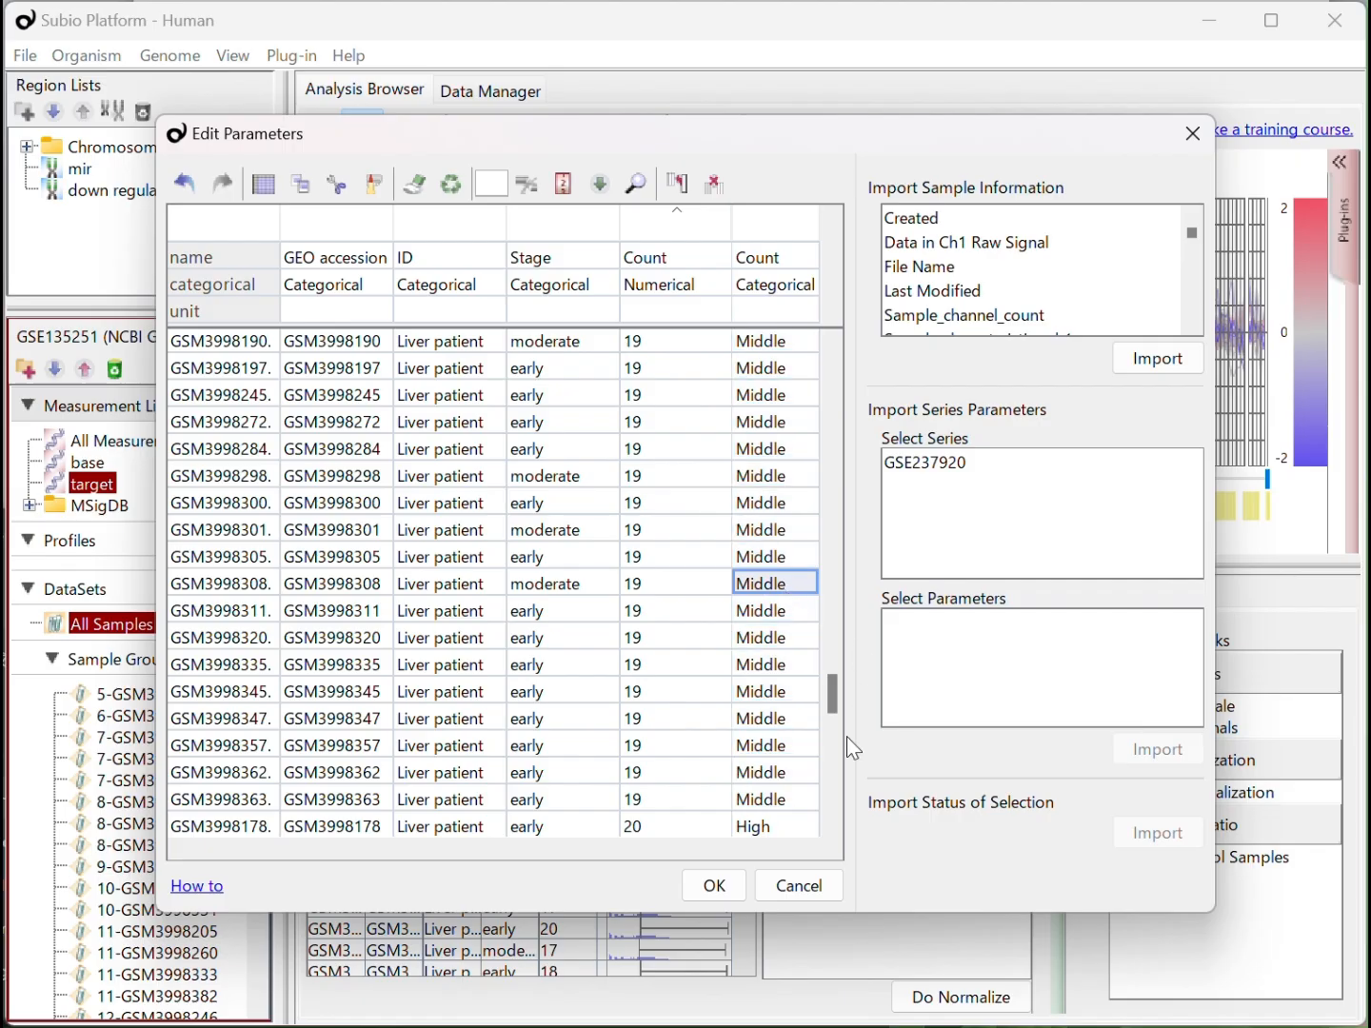
click(702, 887)
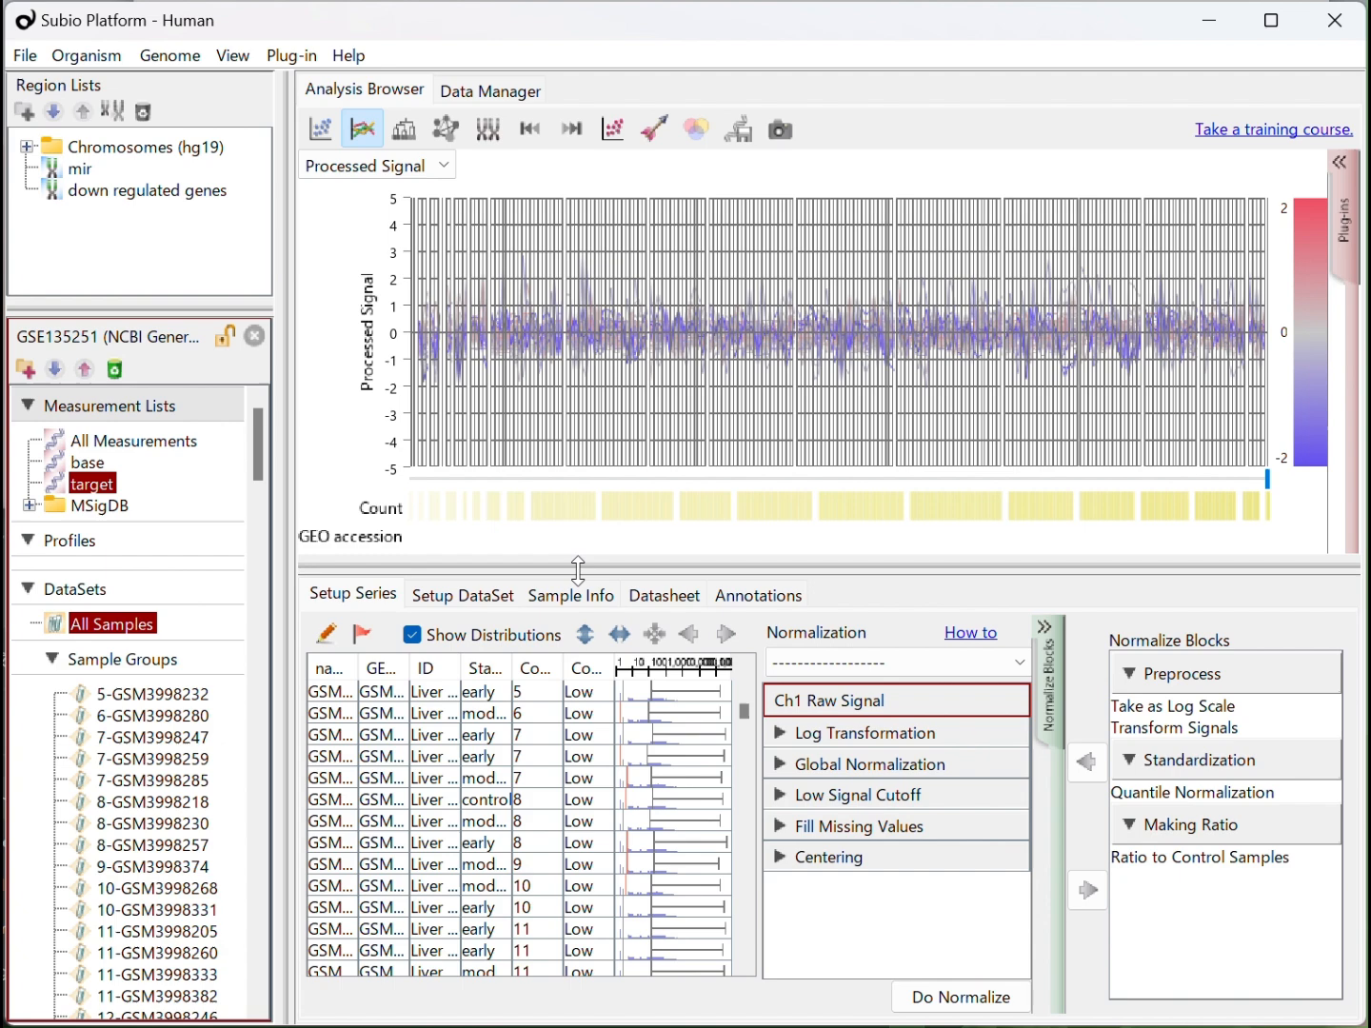
Include Count Group directly below Count in the All Samples dataset, show its color block and overwrite the dataset
click(475, 594)
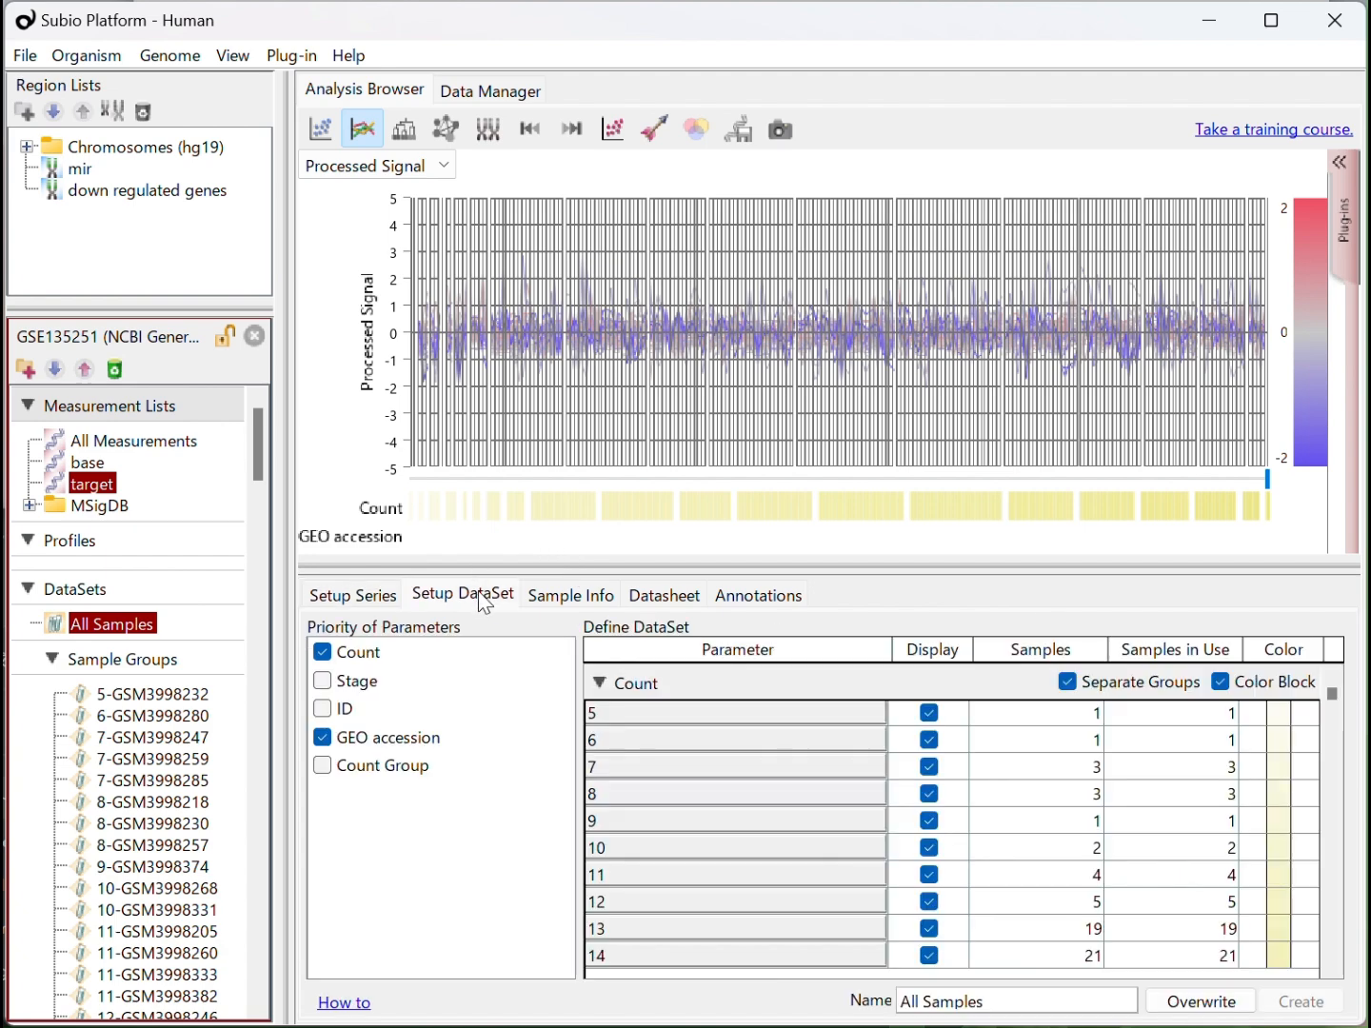
click(322, 766)
drag(388, 774, 433, 680)
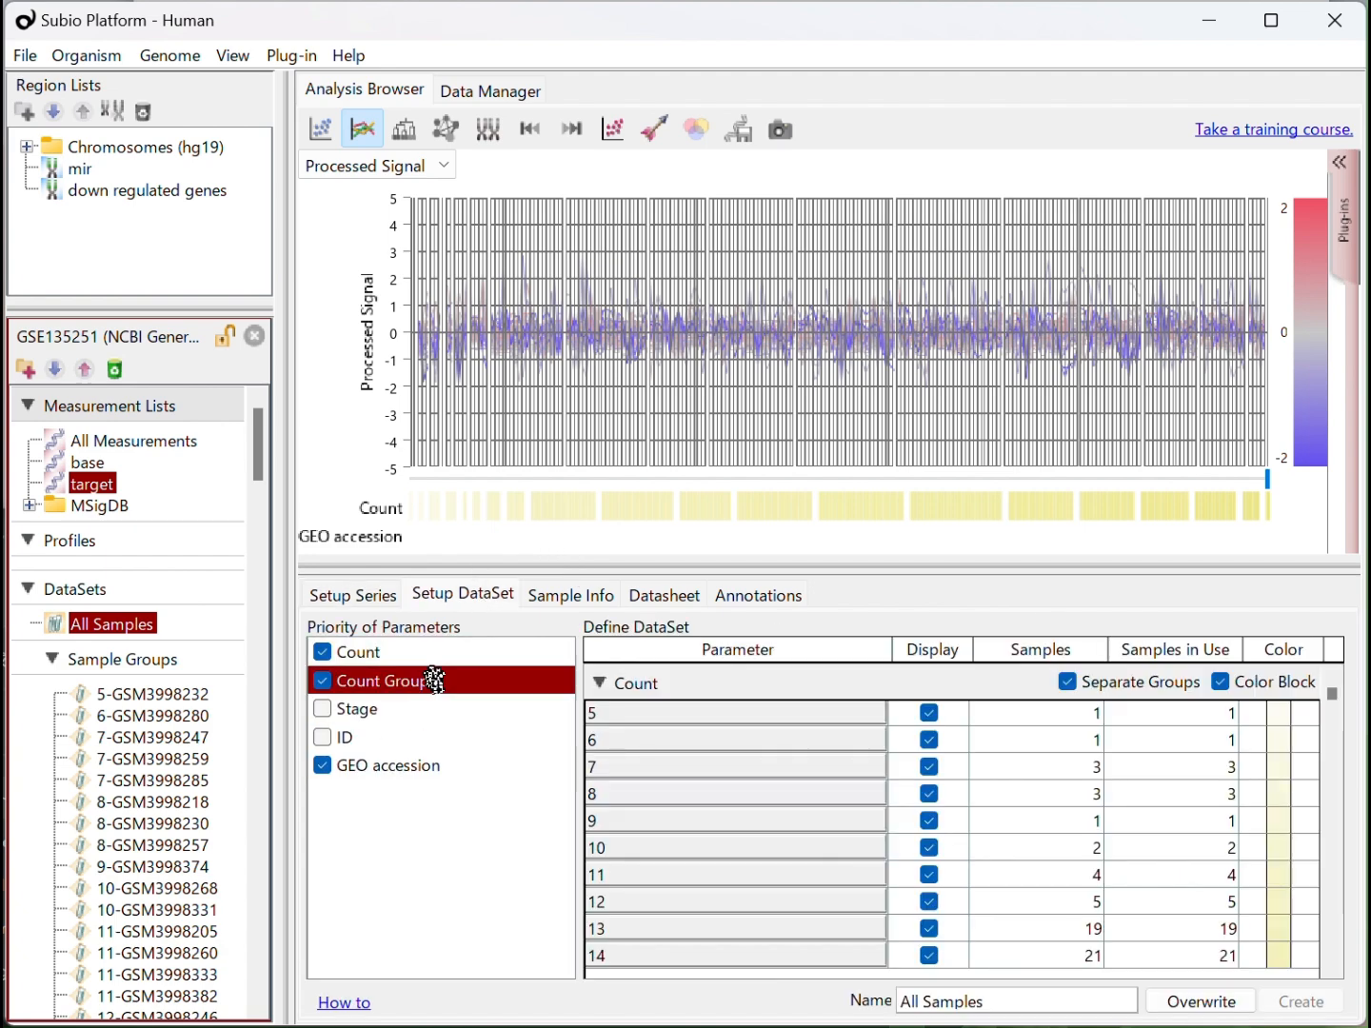
scroll(1103, 840, down, 3)
scroll(1189, 792, up, 3)
click(1220, 803)
click(1207, 1004)
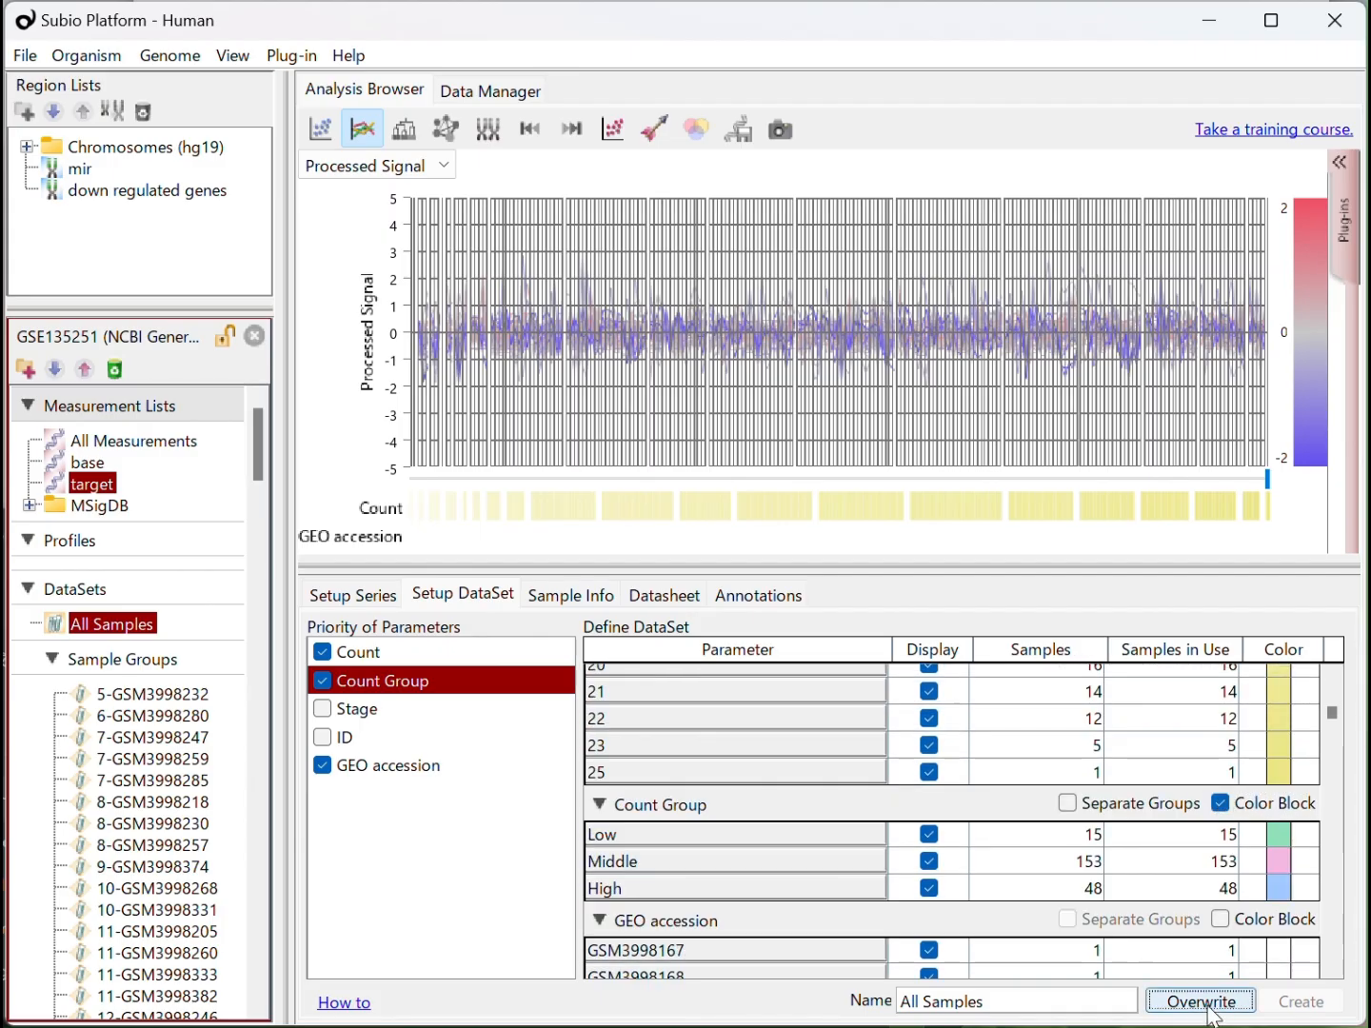
click(1206, 1003)
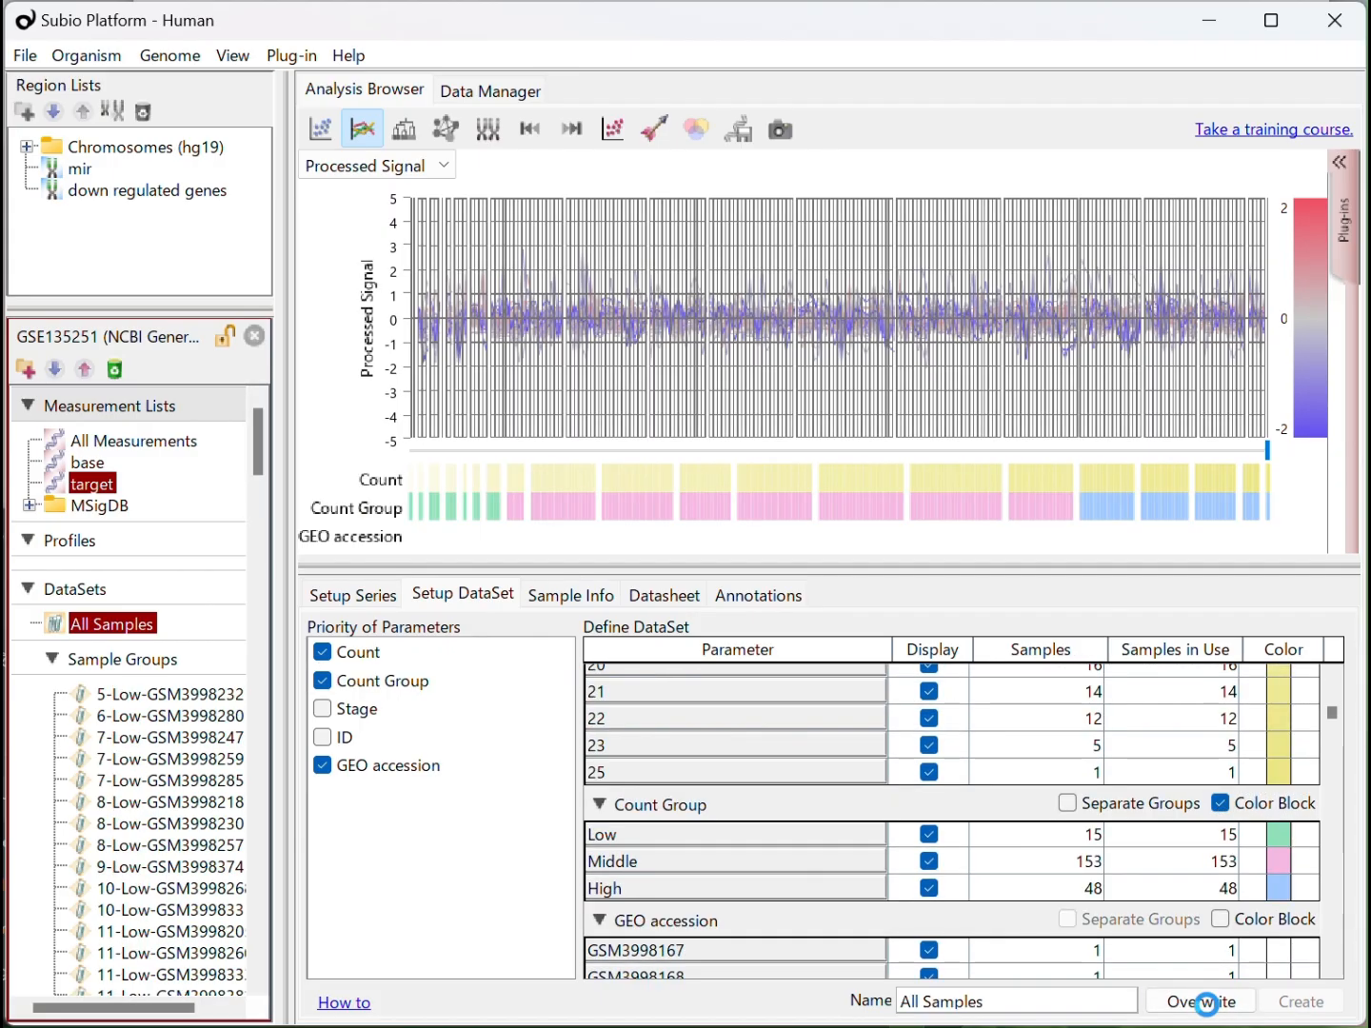
Exclude Count from the dataset setup and name the new dataset "Average by Coung Group"
click(319, 655)
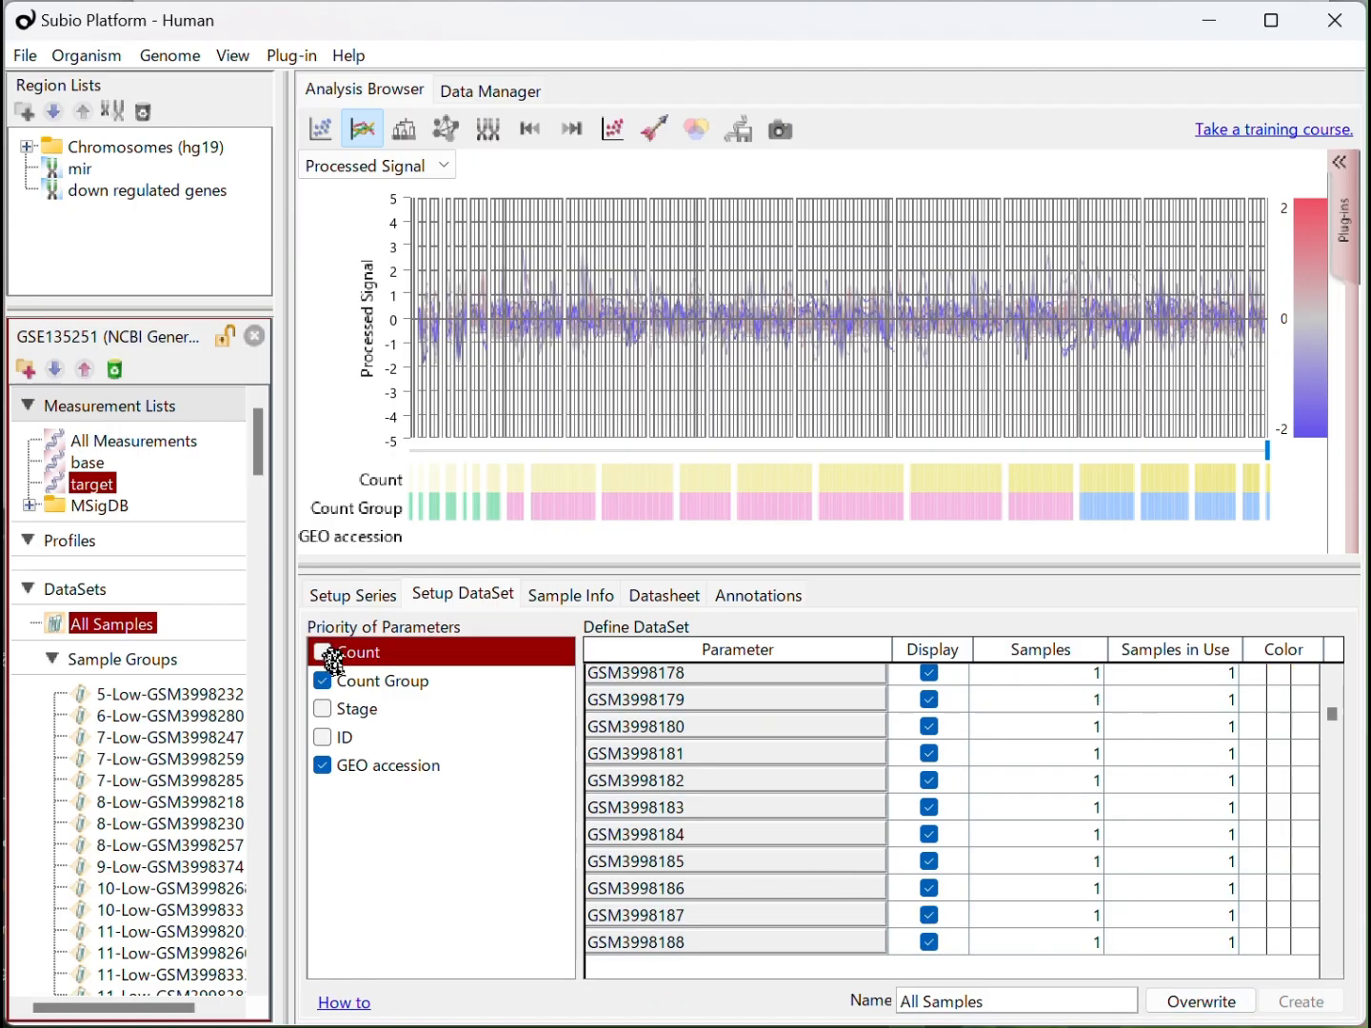
drag(982, 1002, 787, 1011)
text(Avera)
text(ge by Coung Group)
key(Return)
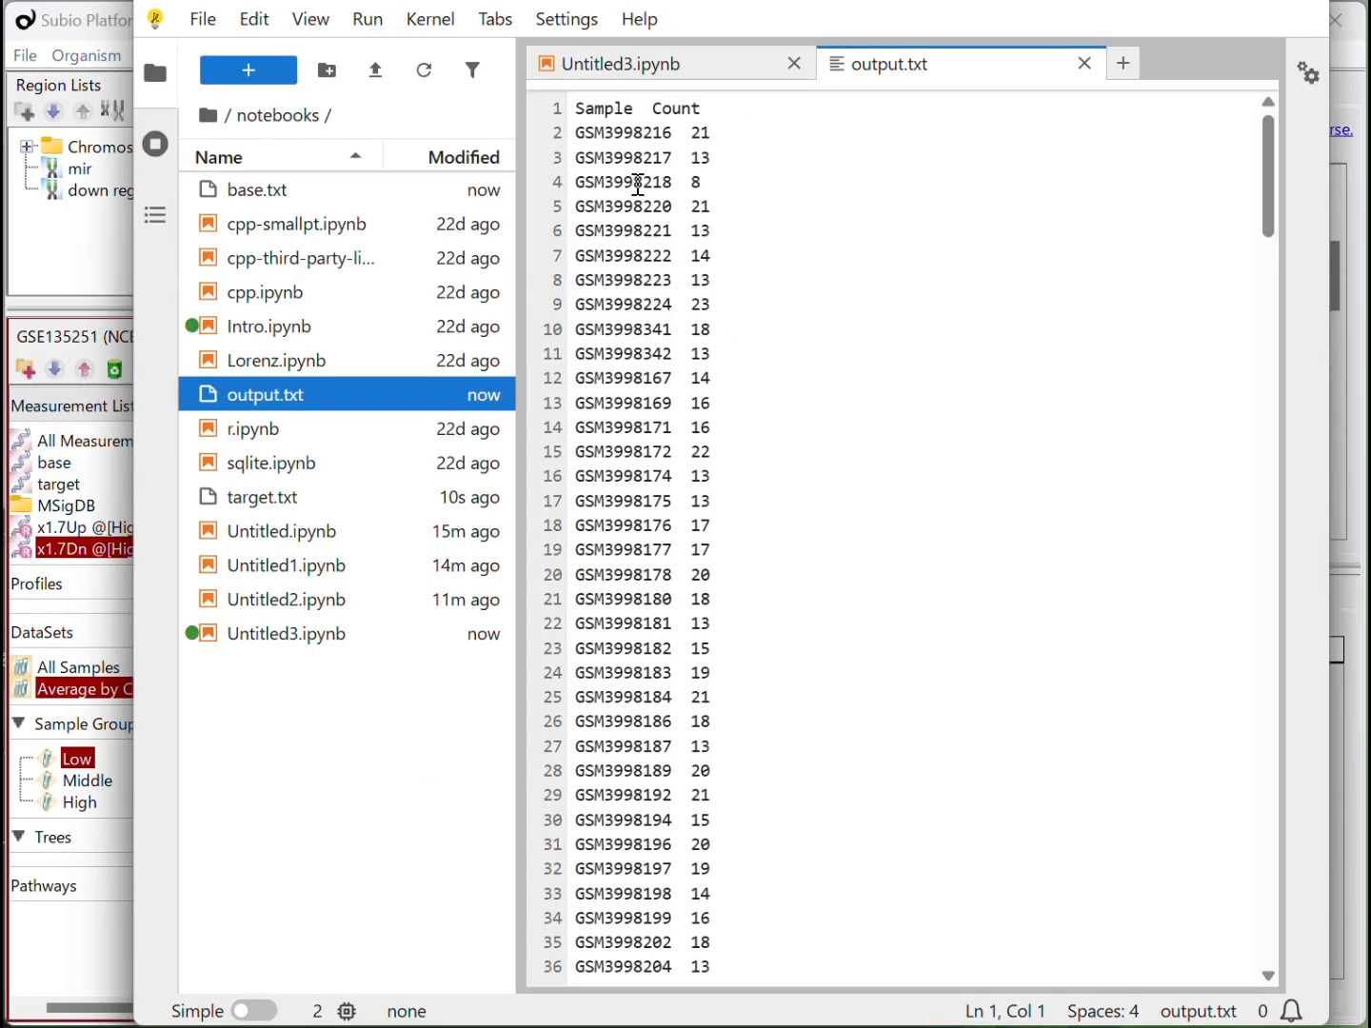
Switch to ChatGPT, ask it to run the same processing for the 25th and 75th percentiles besides the median, and review the code
click(429, 2)
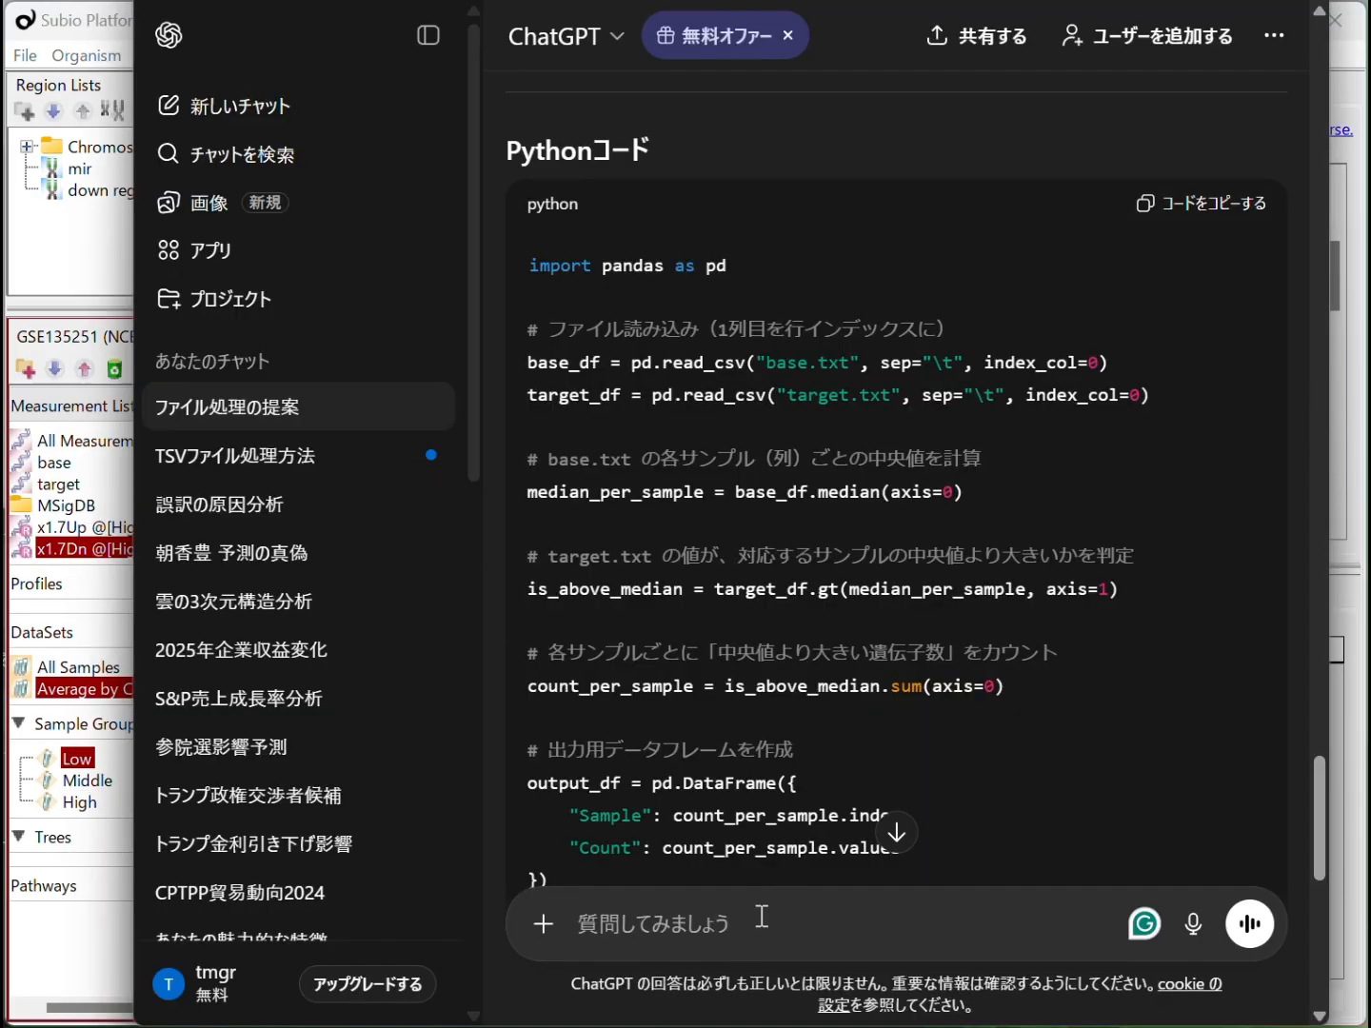
text(mediannohok)
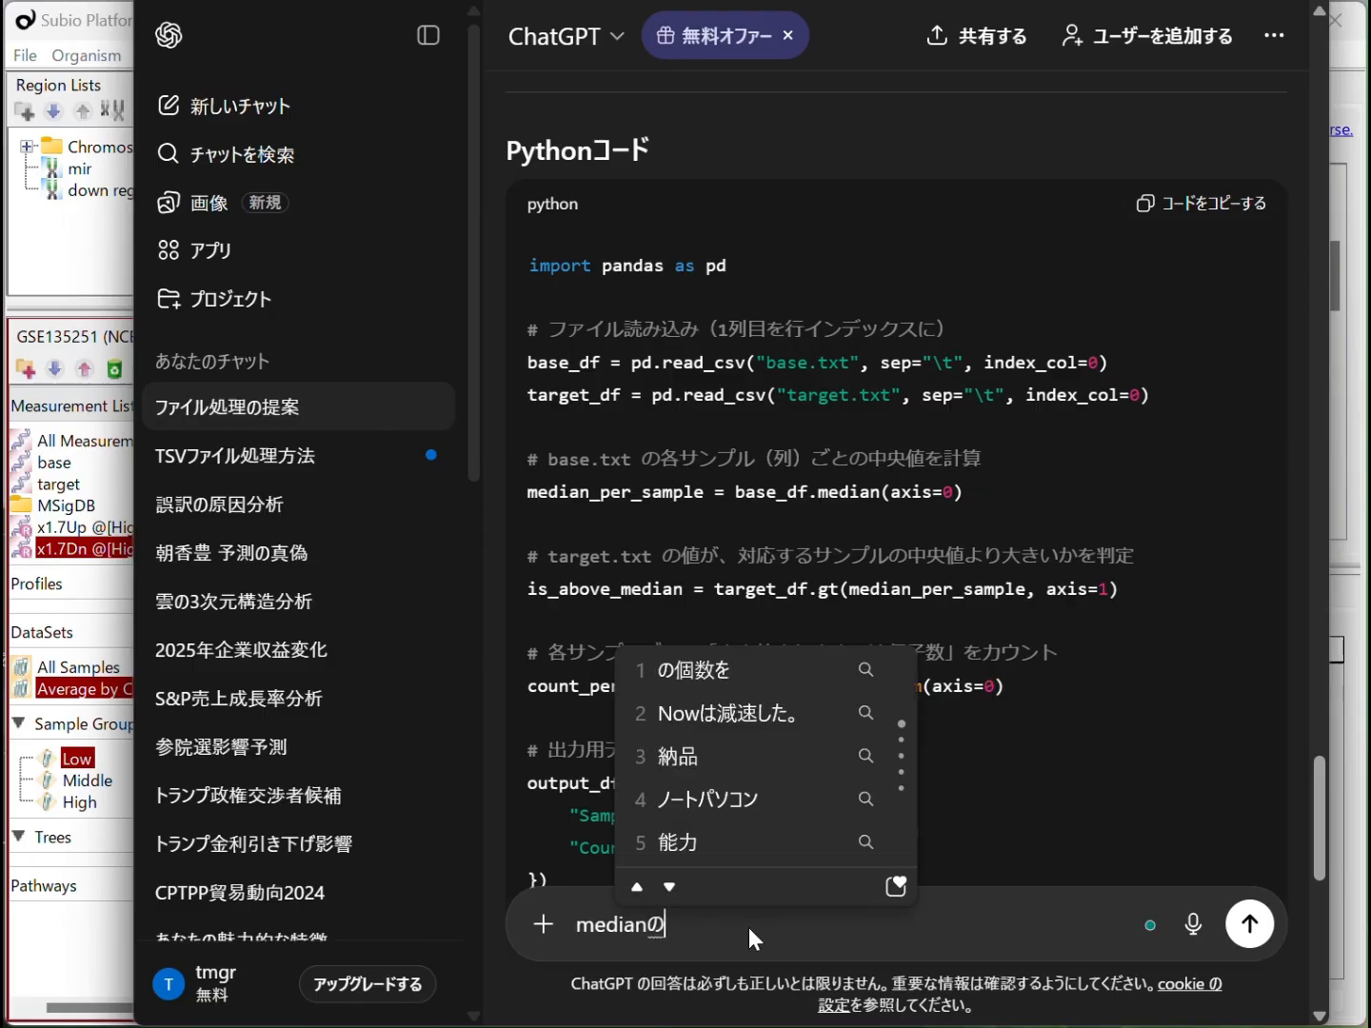
text(ani)
key(space)
text(,)
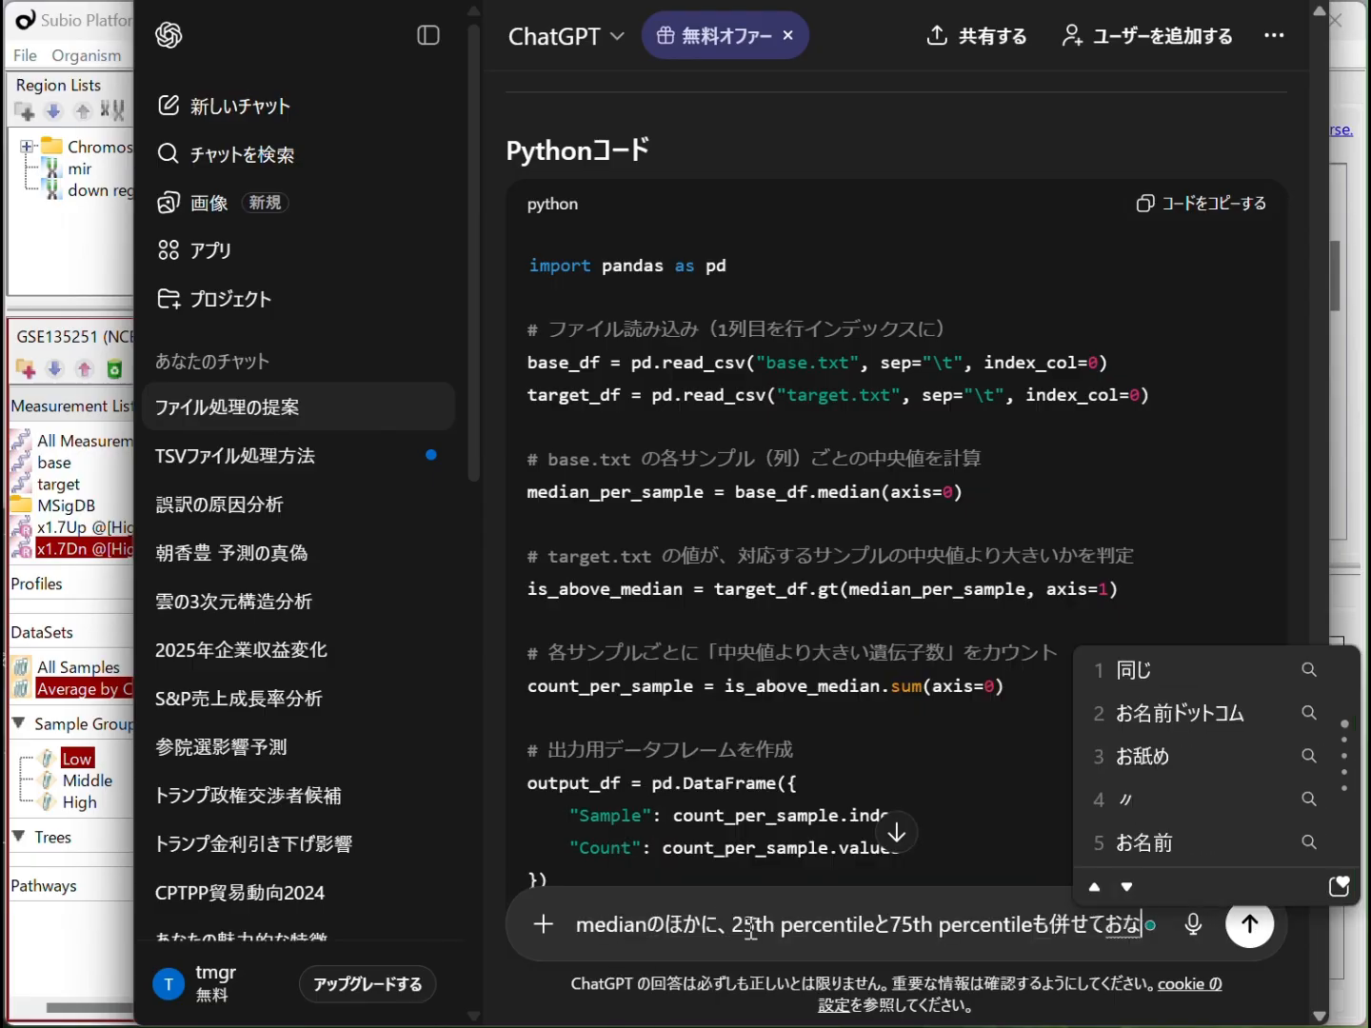
text(jisyoriwoshite)
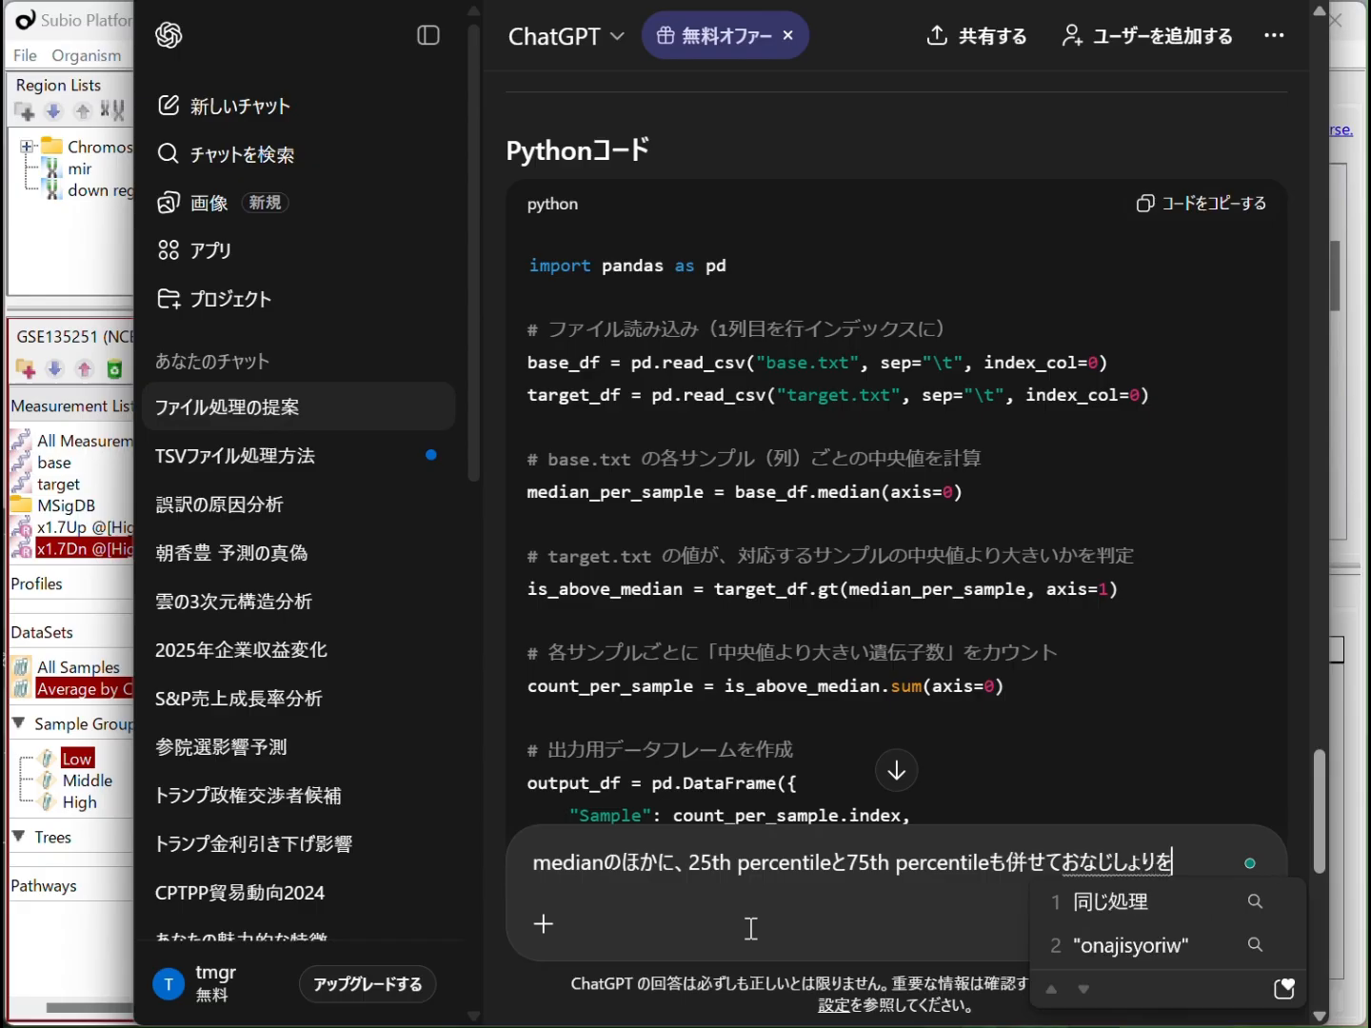
key(space)
text(kudasai)
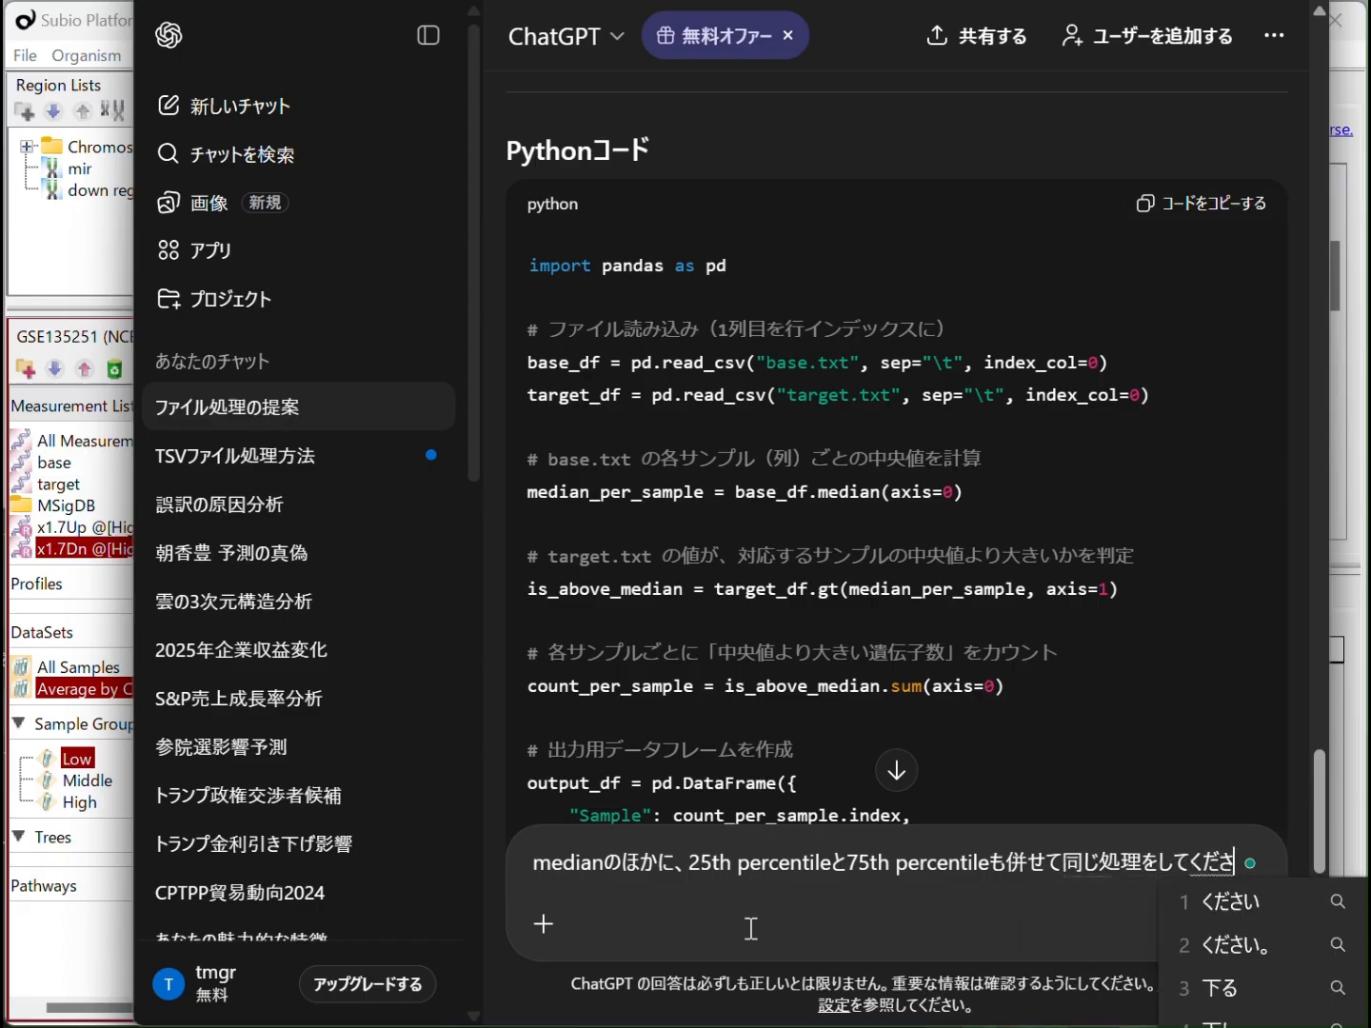
key(Return)
key(Return)
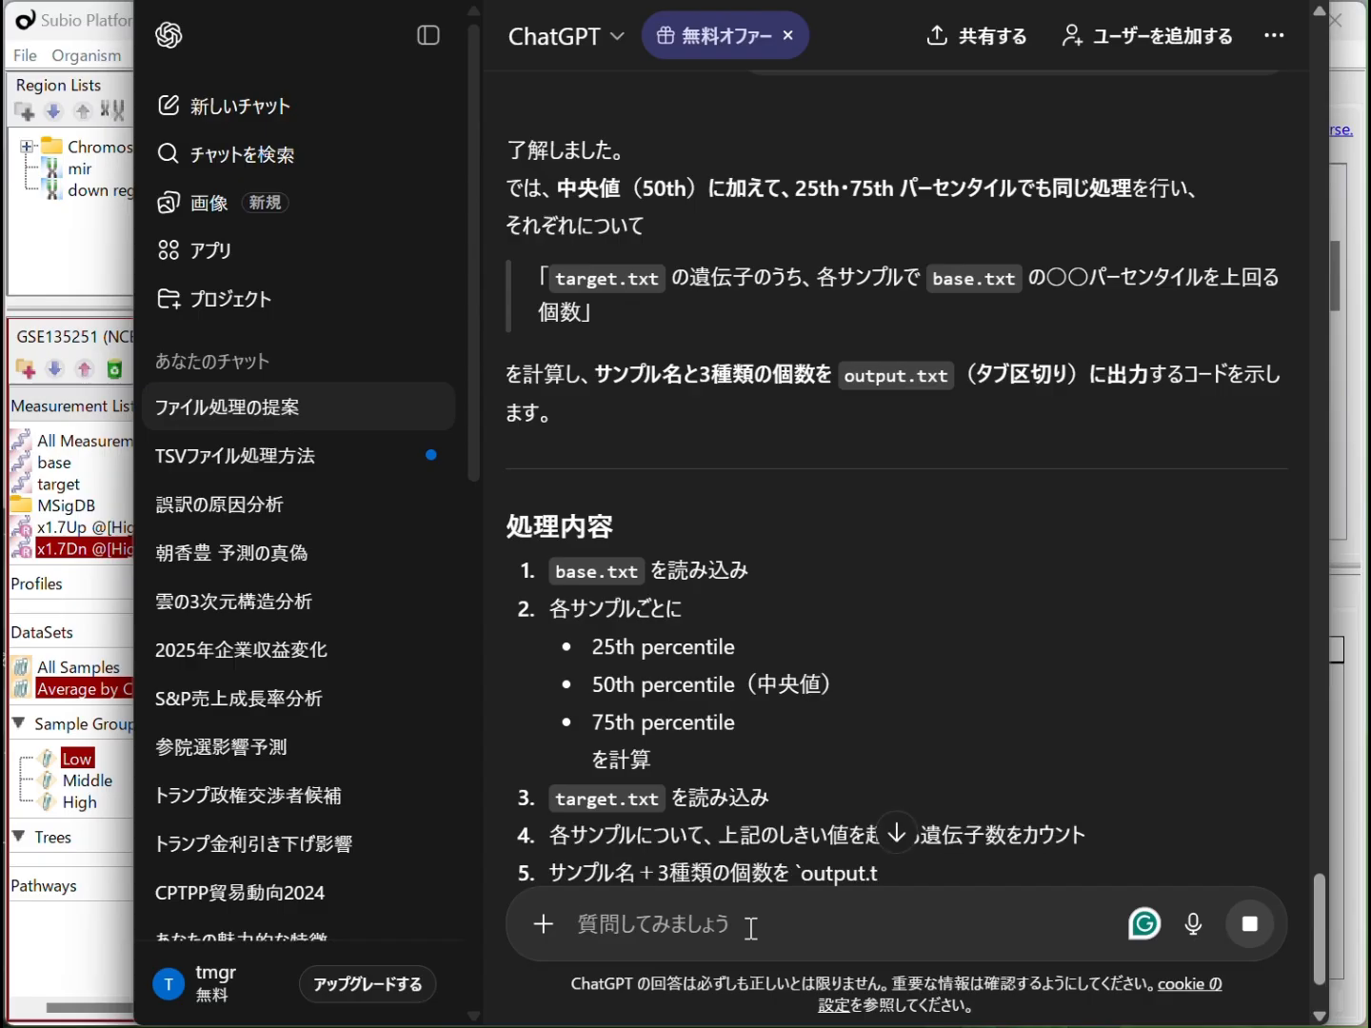
scroll(922, 722, down, 6)
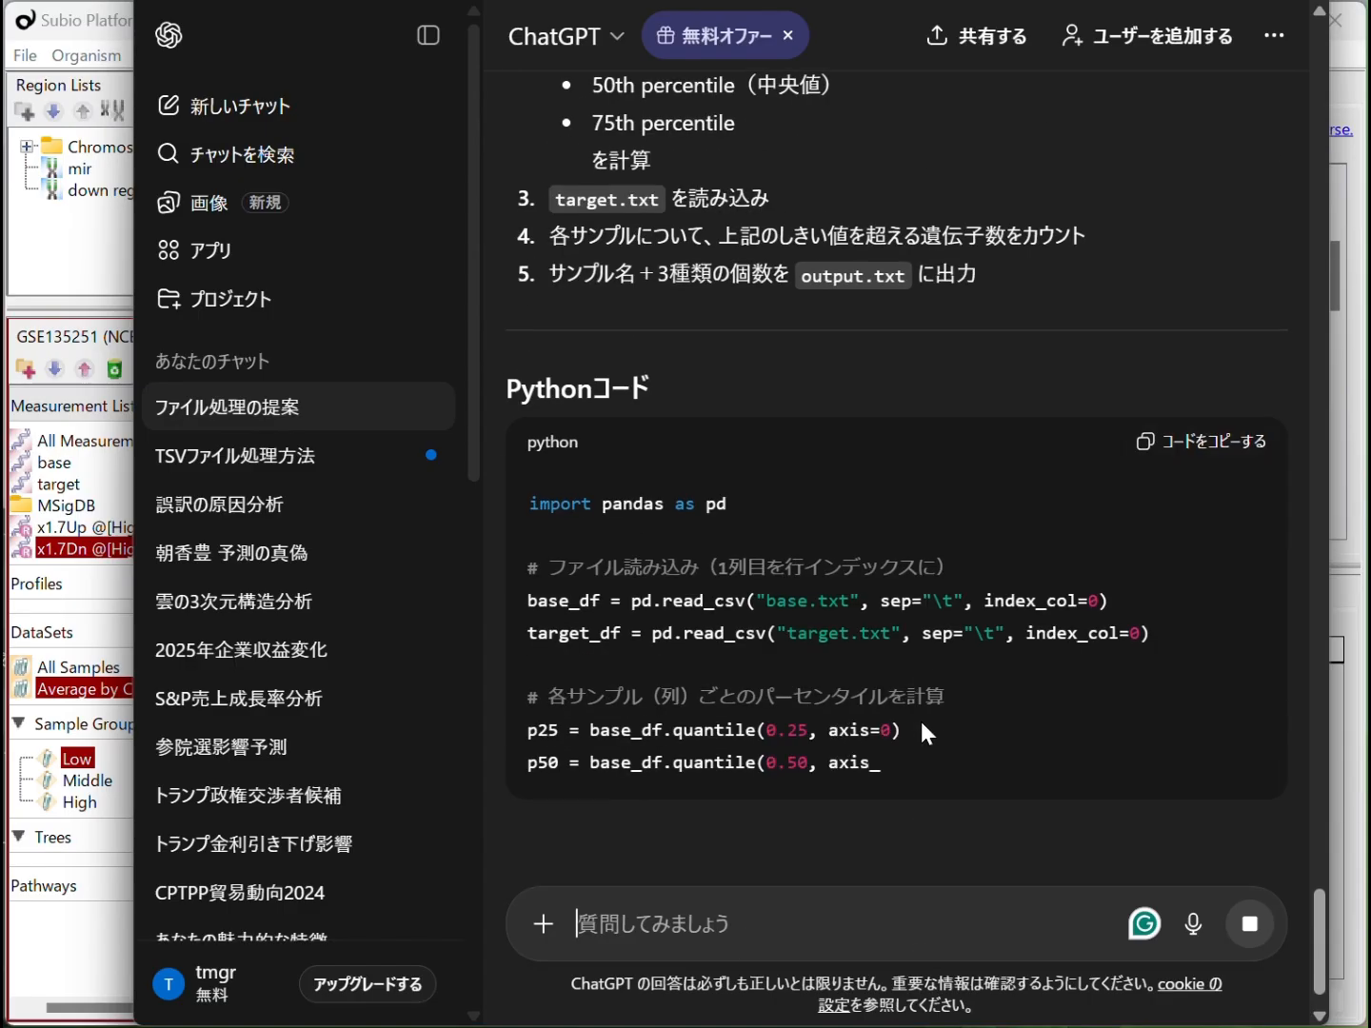
scroll(918, 724, down, 5)
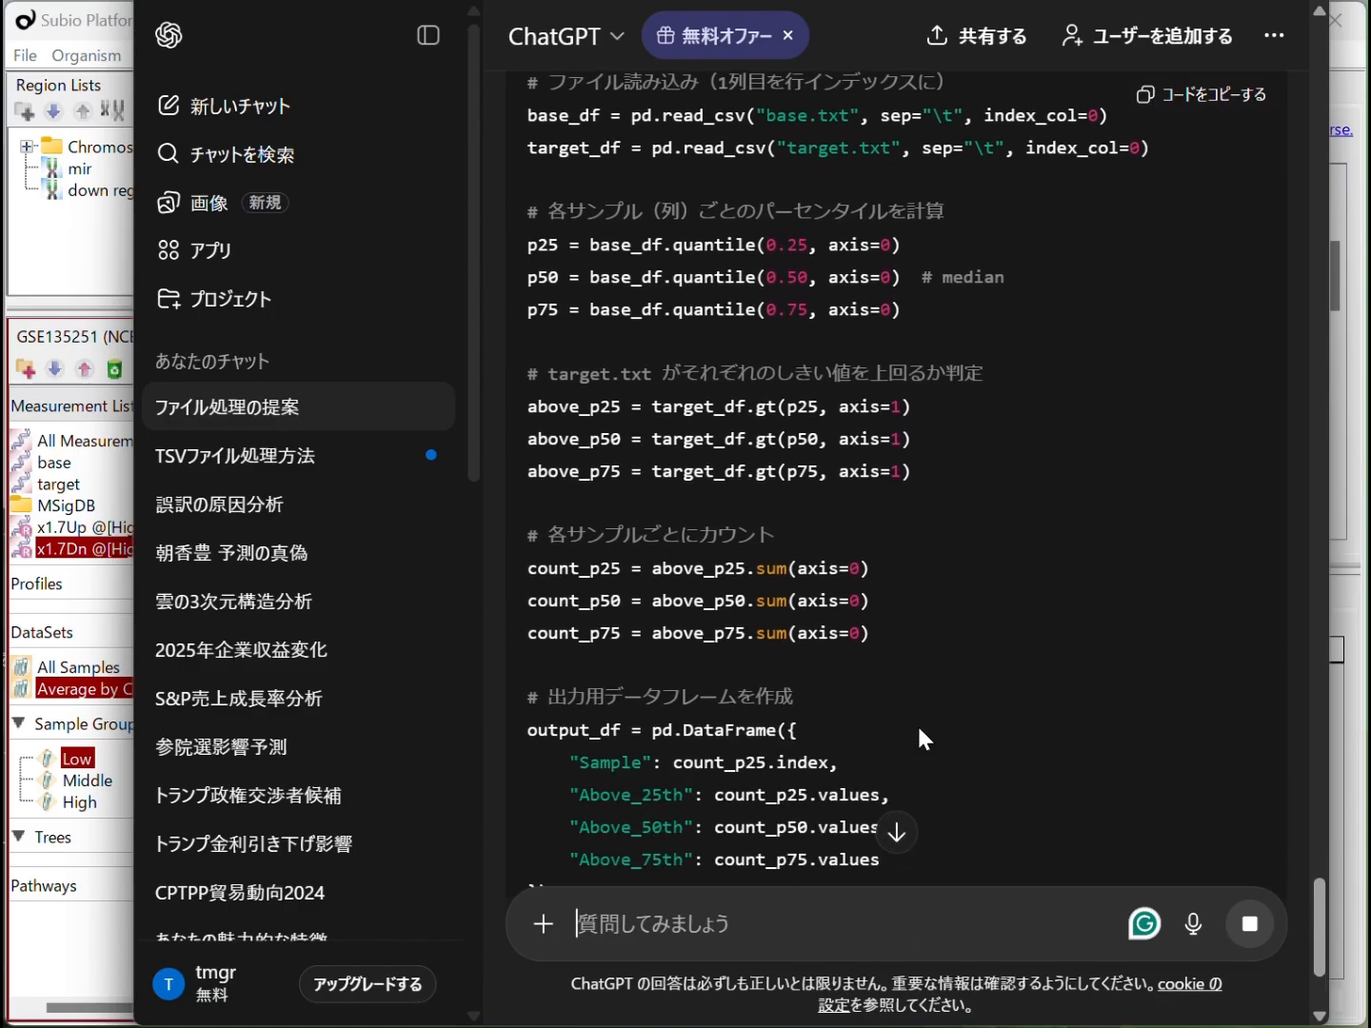
scroll(919, 732, down, 5)
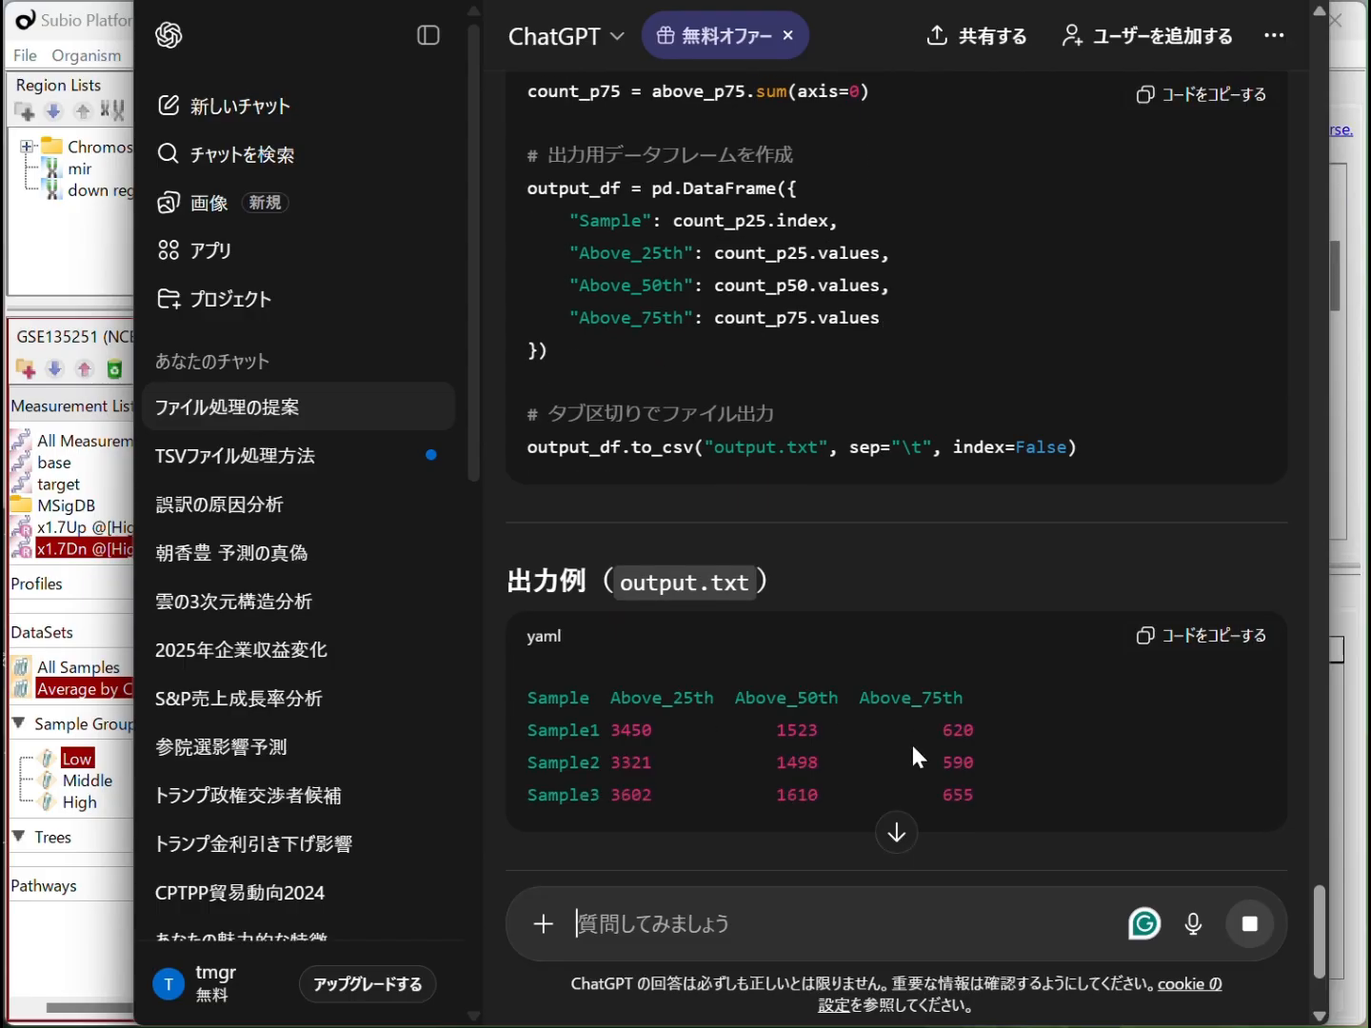
Copy ChatGPT's Python code for the 25th, 50th and 75th percentile counts and switch to the Jupyter notebook page
scroll(912, 741, up, 10)
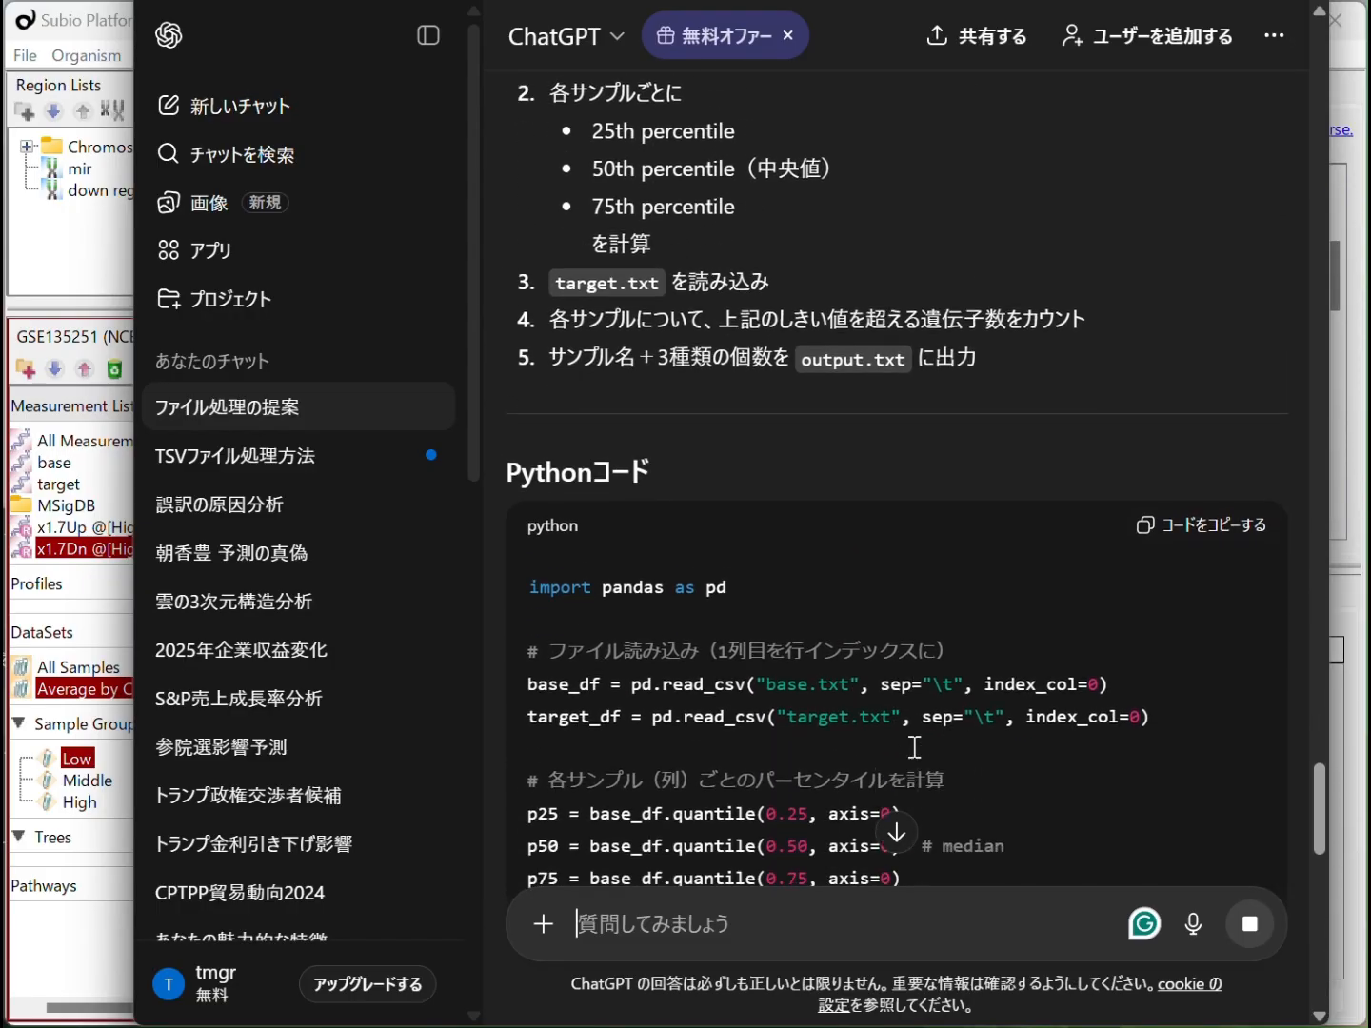
click(1173, 497)
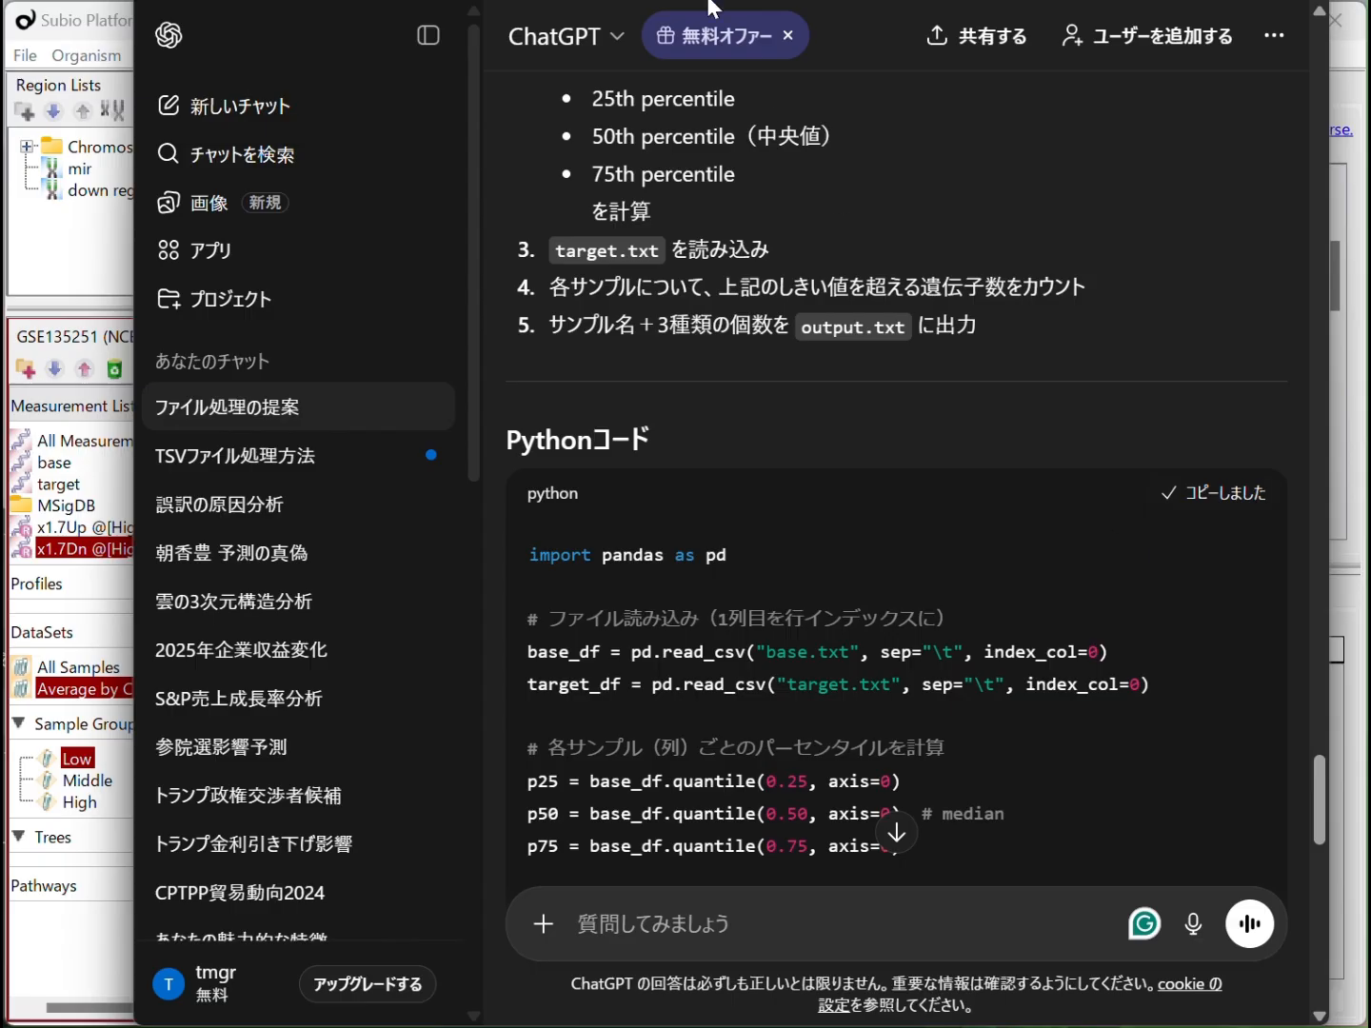
key(ctrl+Tab)
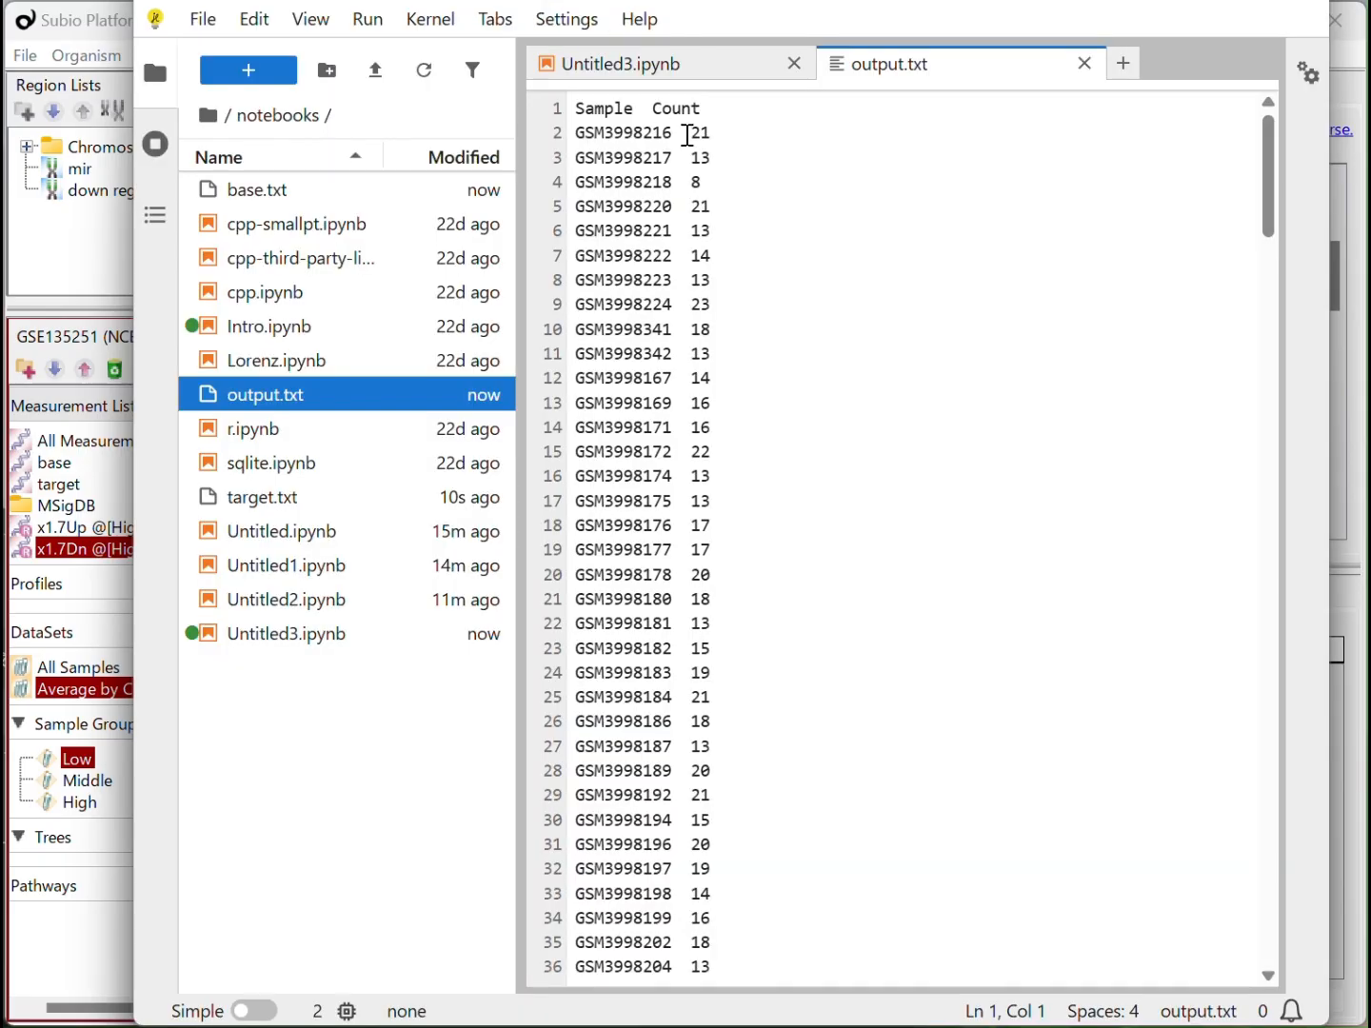
Close the old output.txt and permanently delete it from the notebooks folder
click(1085, 62)
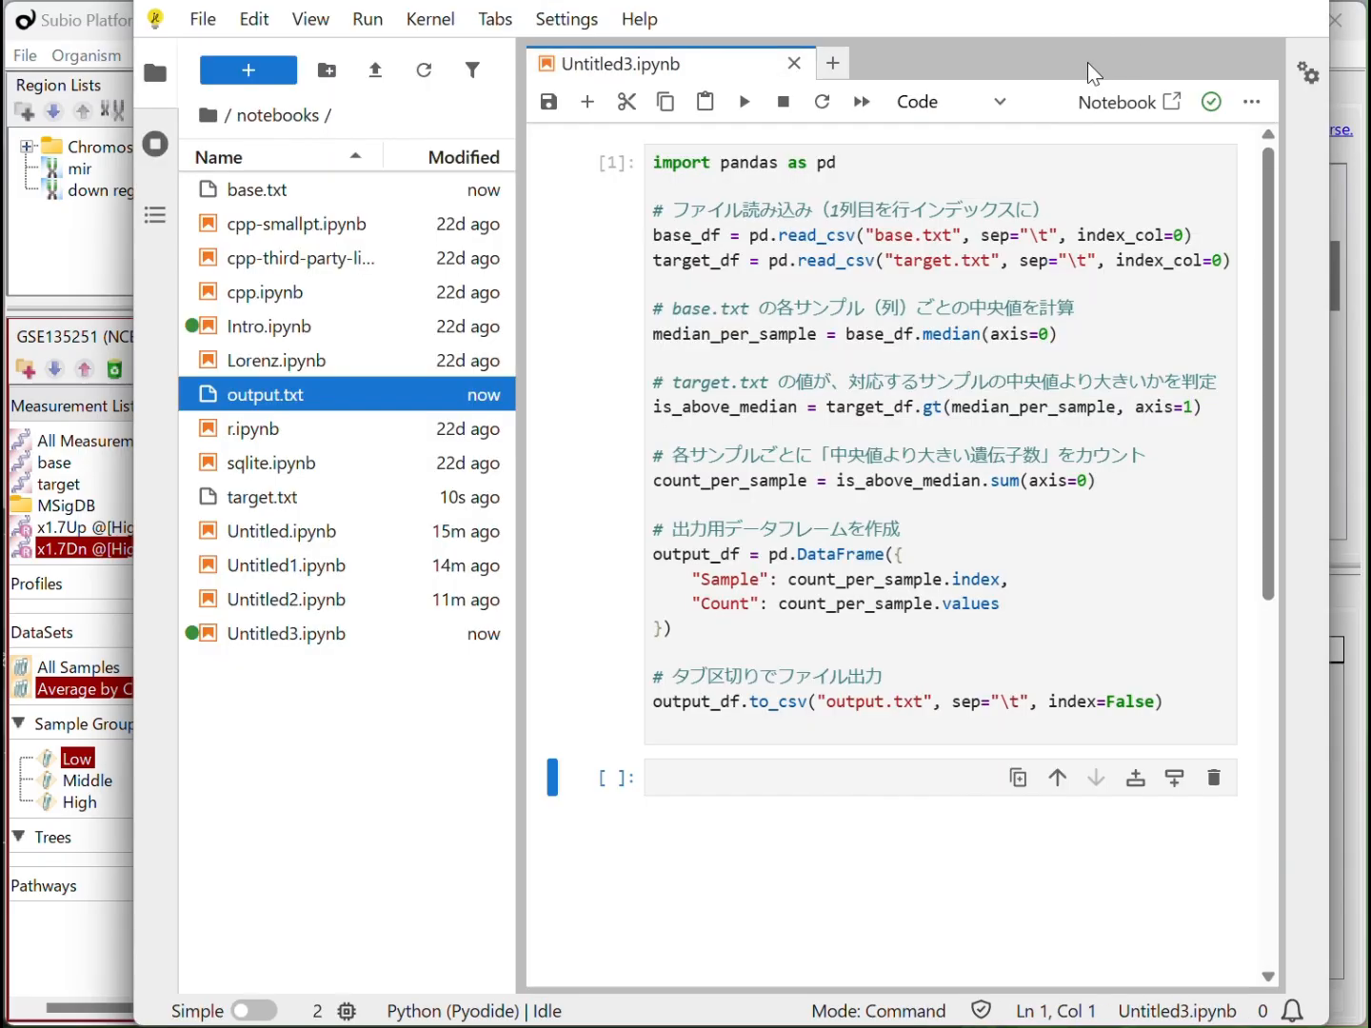
right_click(270, 401)
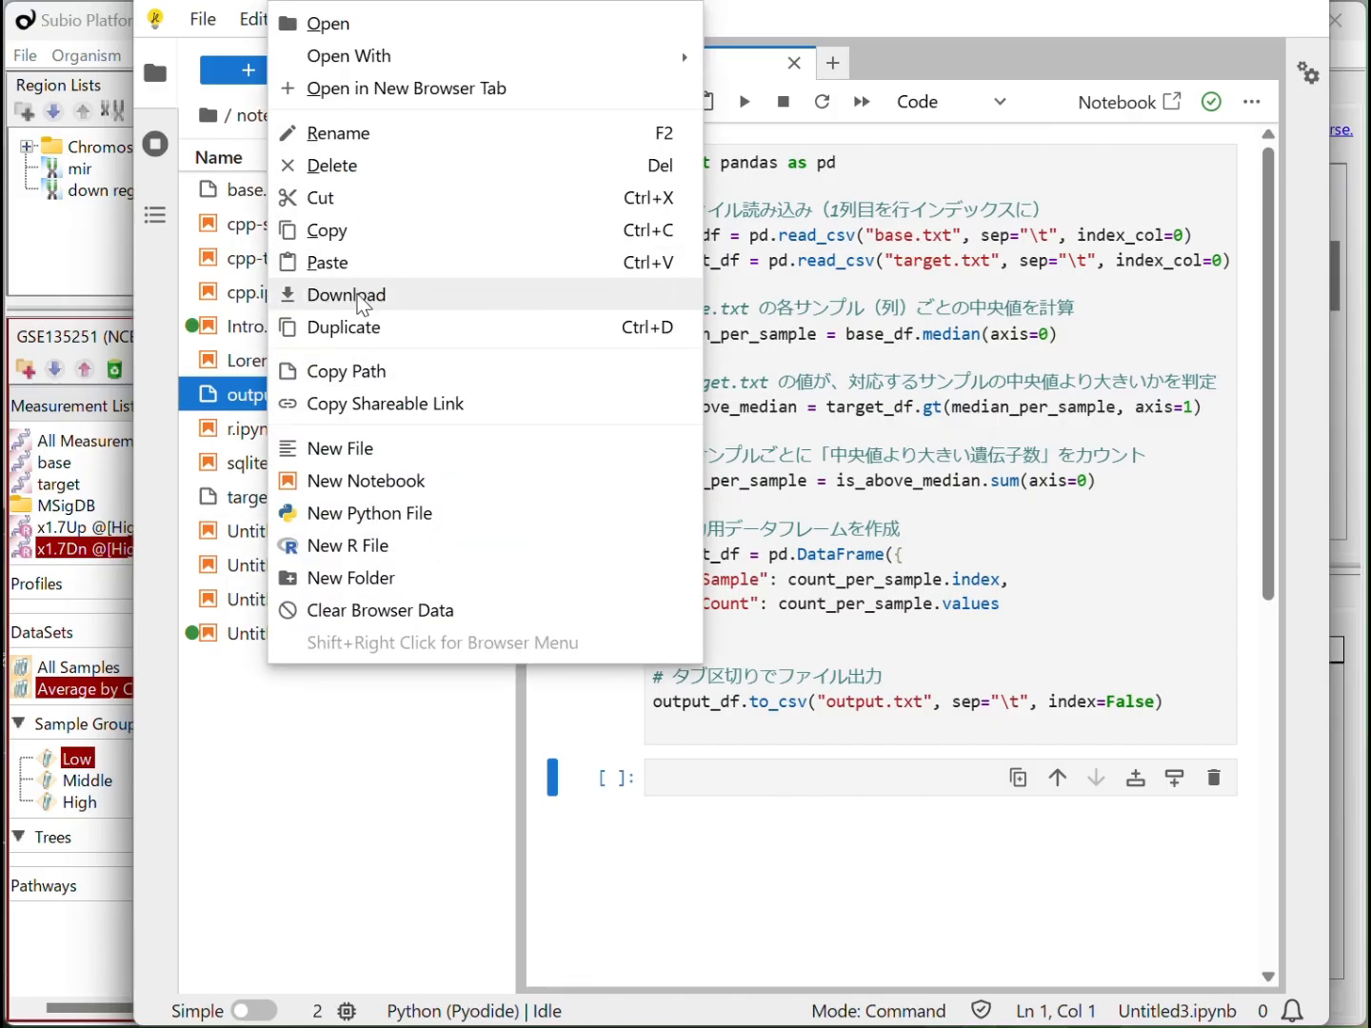
click(359, 166)
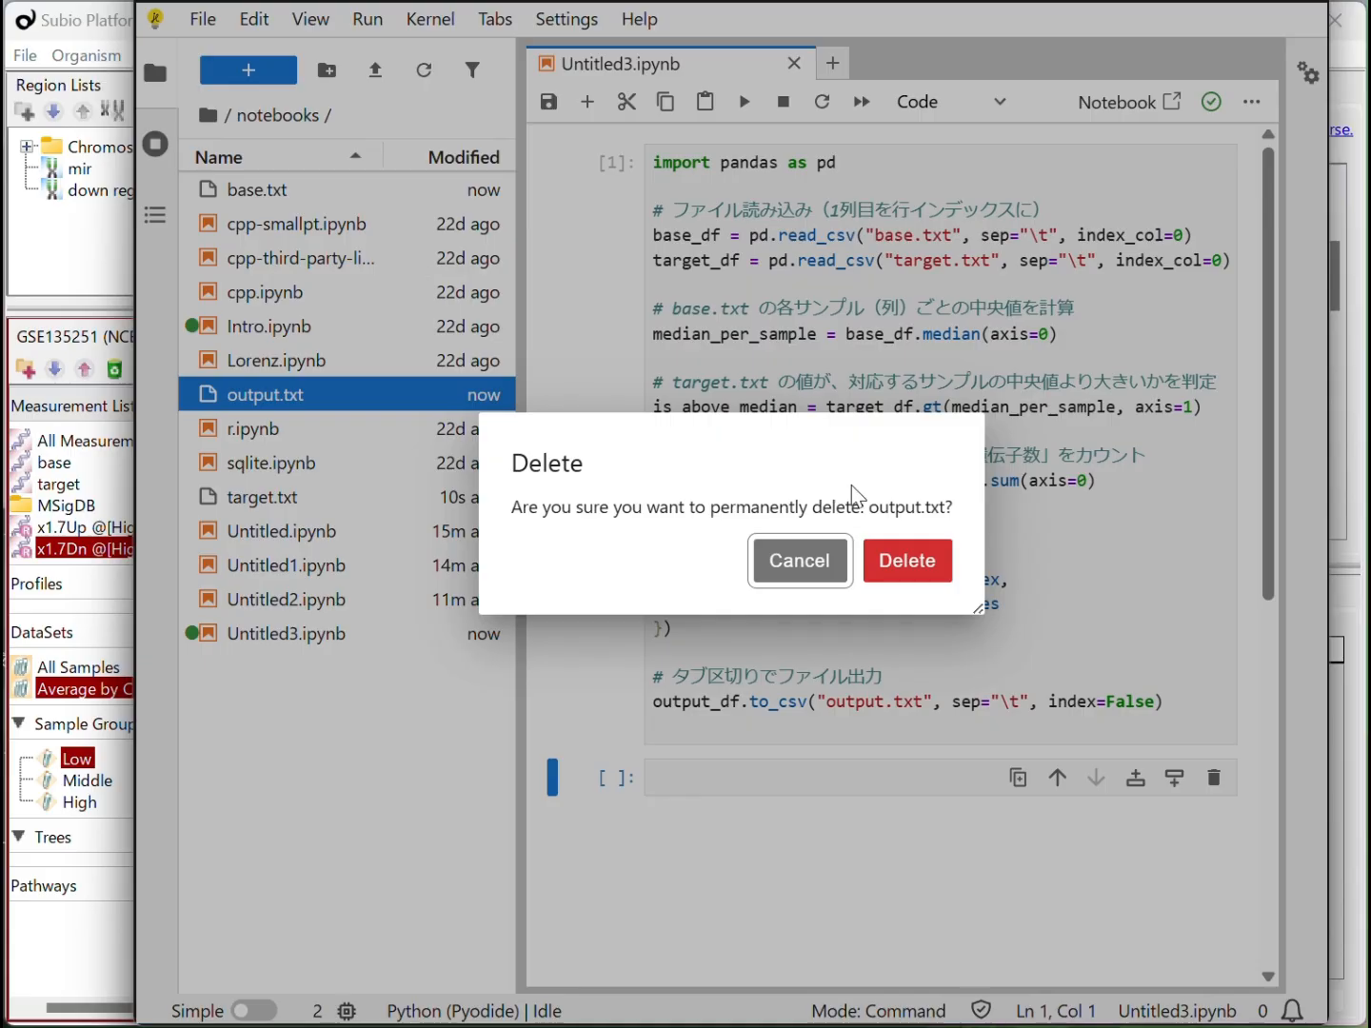
click(906, 563)
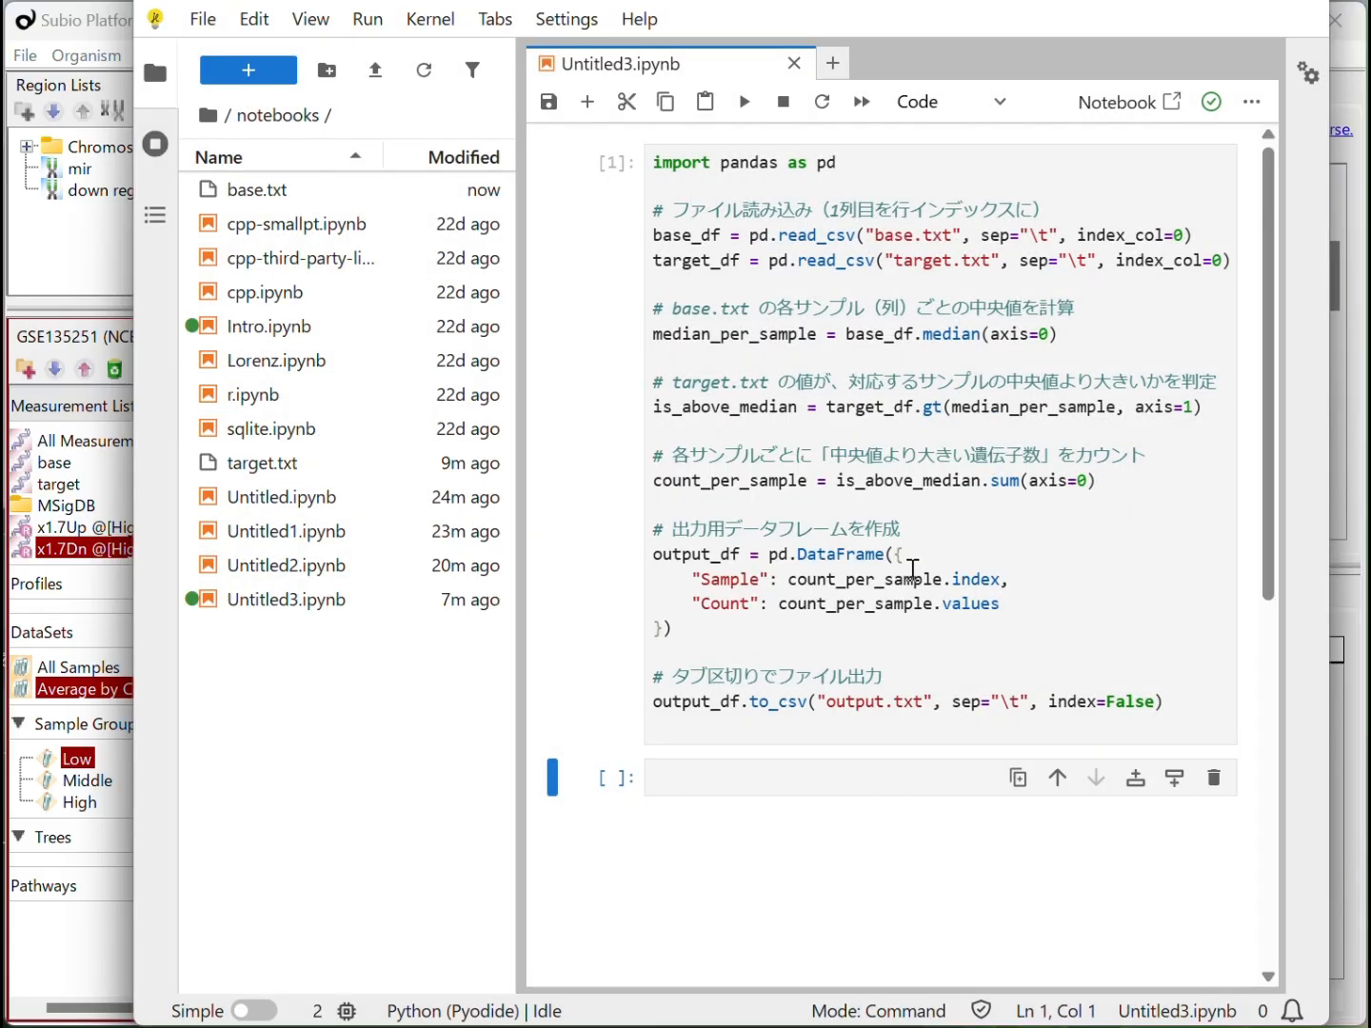
Create a new Python (Pyodide) notebook, paste the copied percentile code into its first cell and run it
click(836, 69)
click(748, 329)
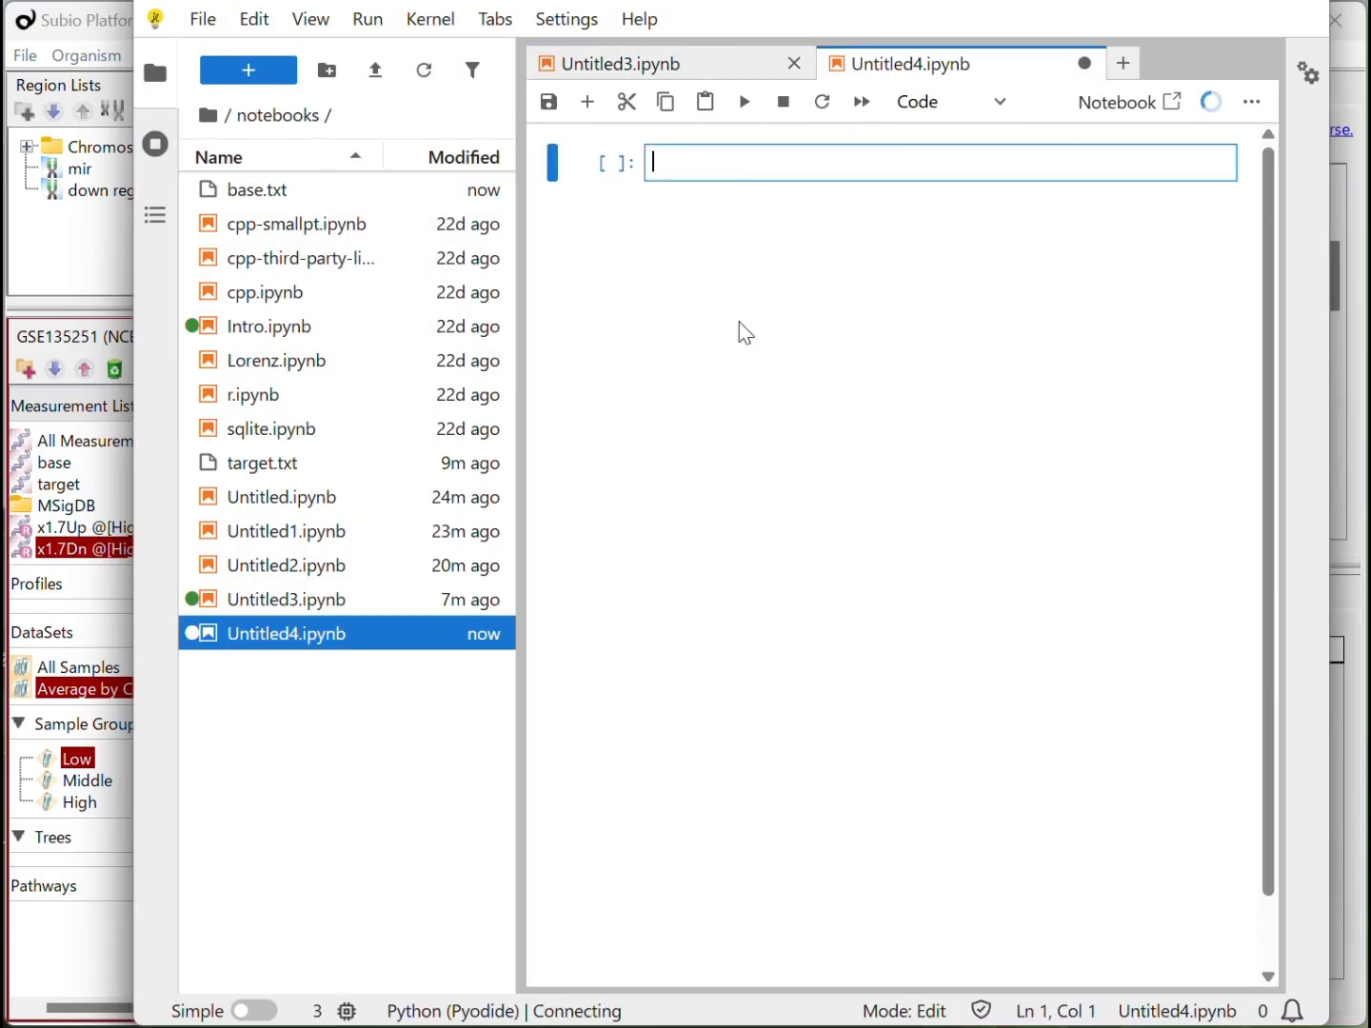
key(ctrl+v)
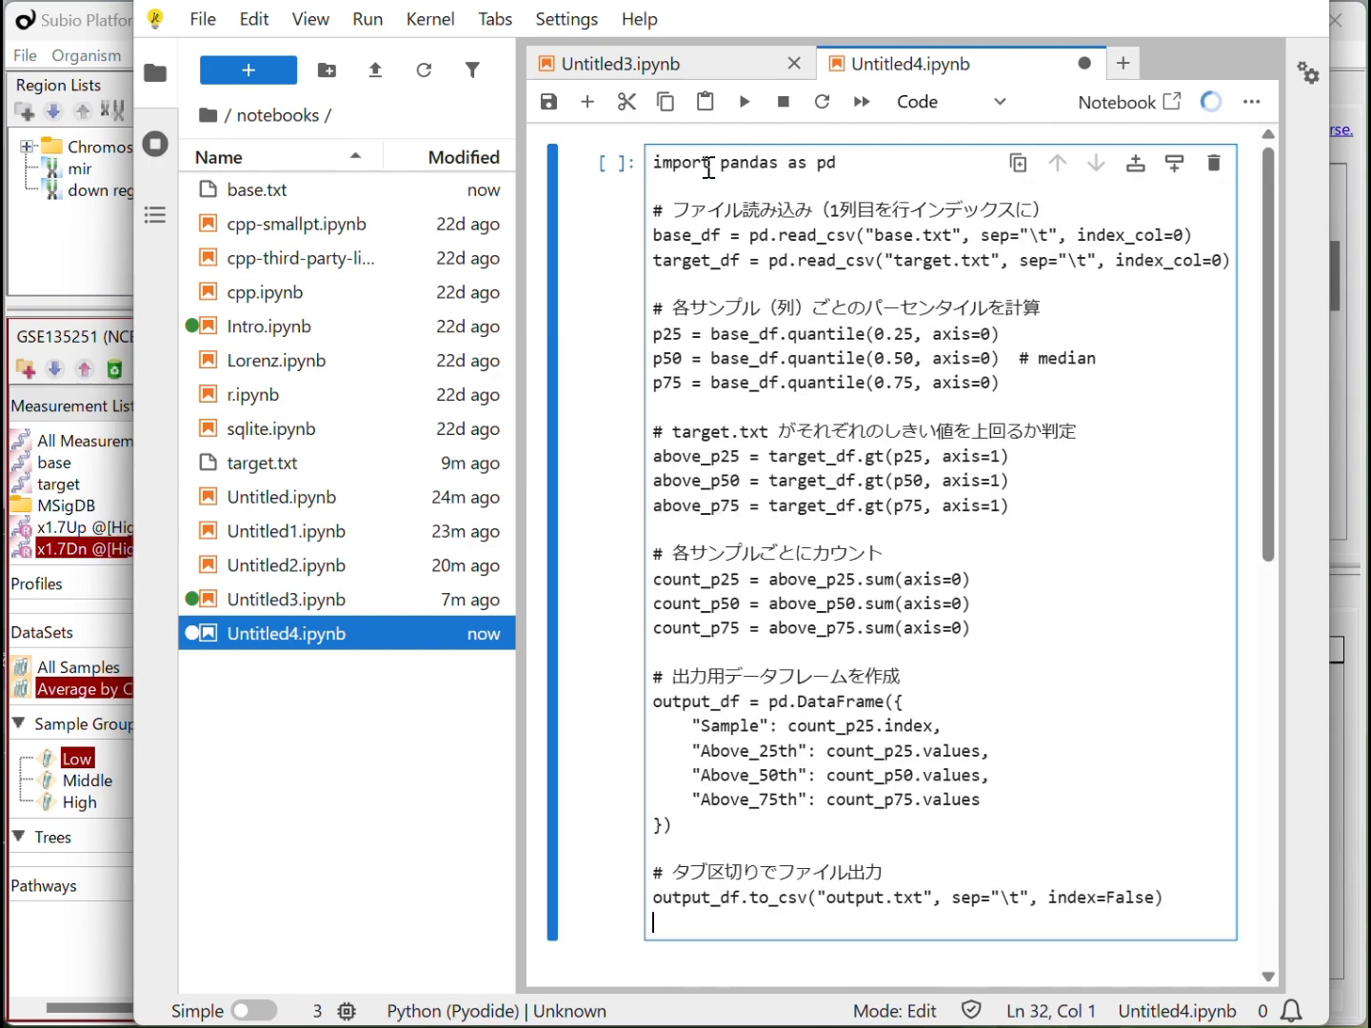
click(743, 101)
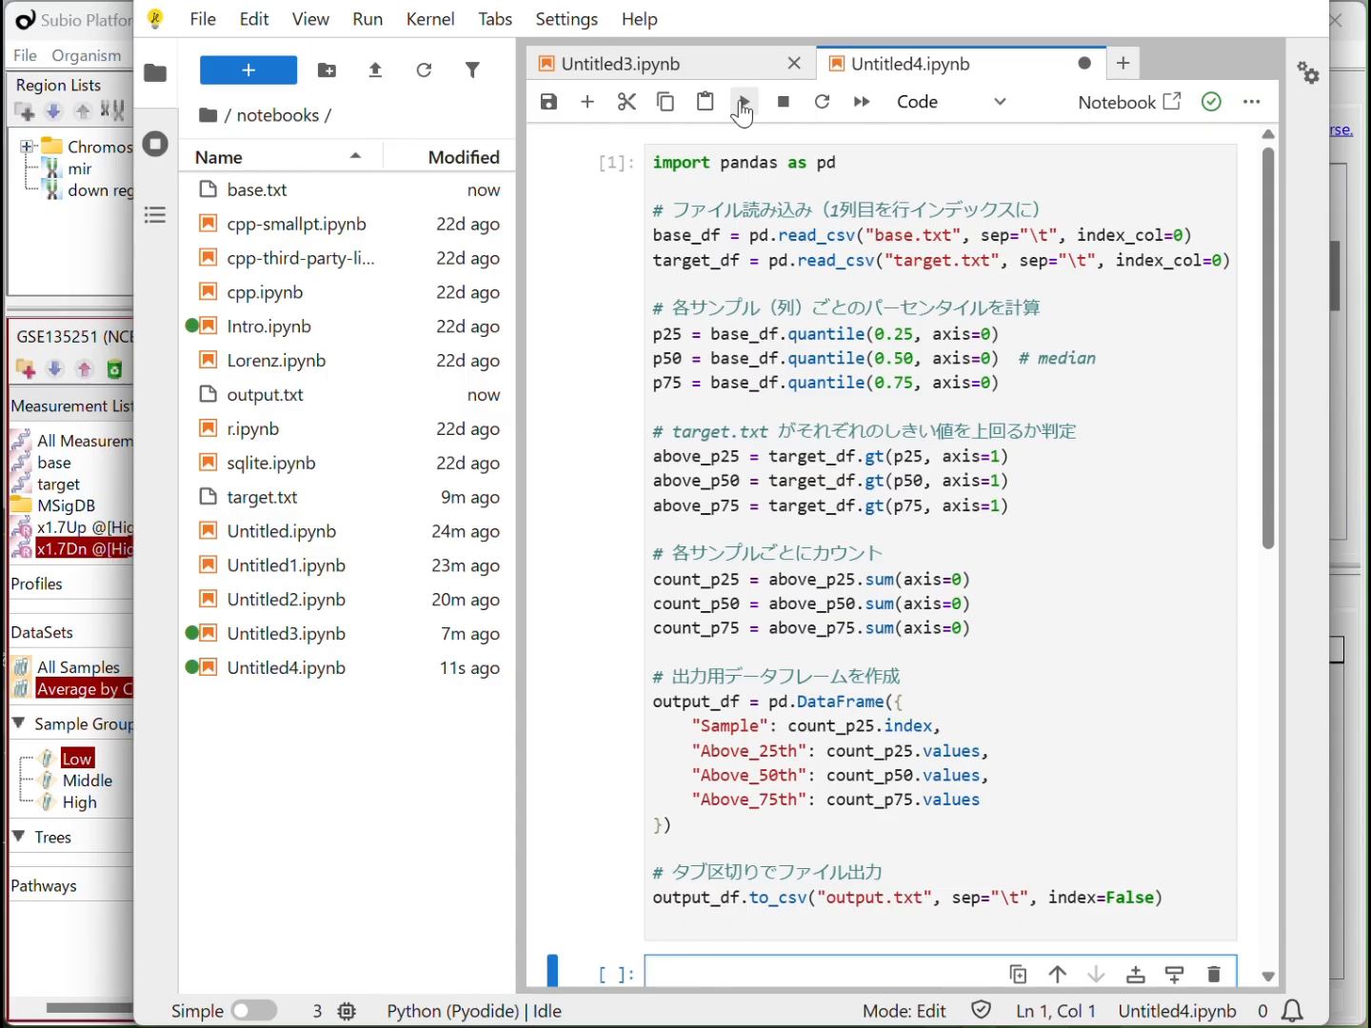
Open the newly generated output.txt to check its percentile columns, and download the file
click(288, 395)
double_click(289, 394)
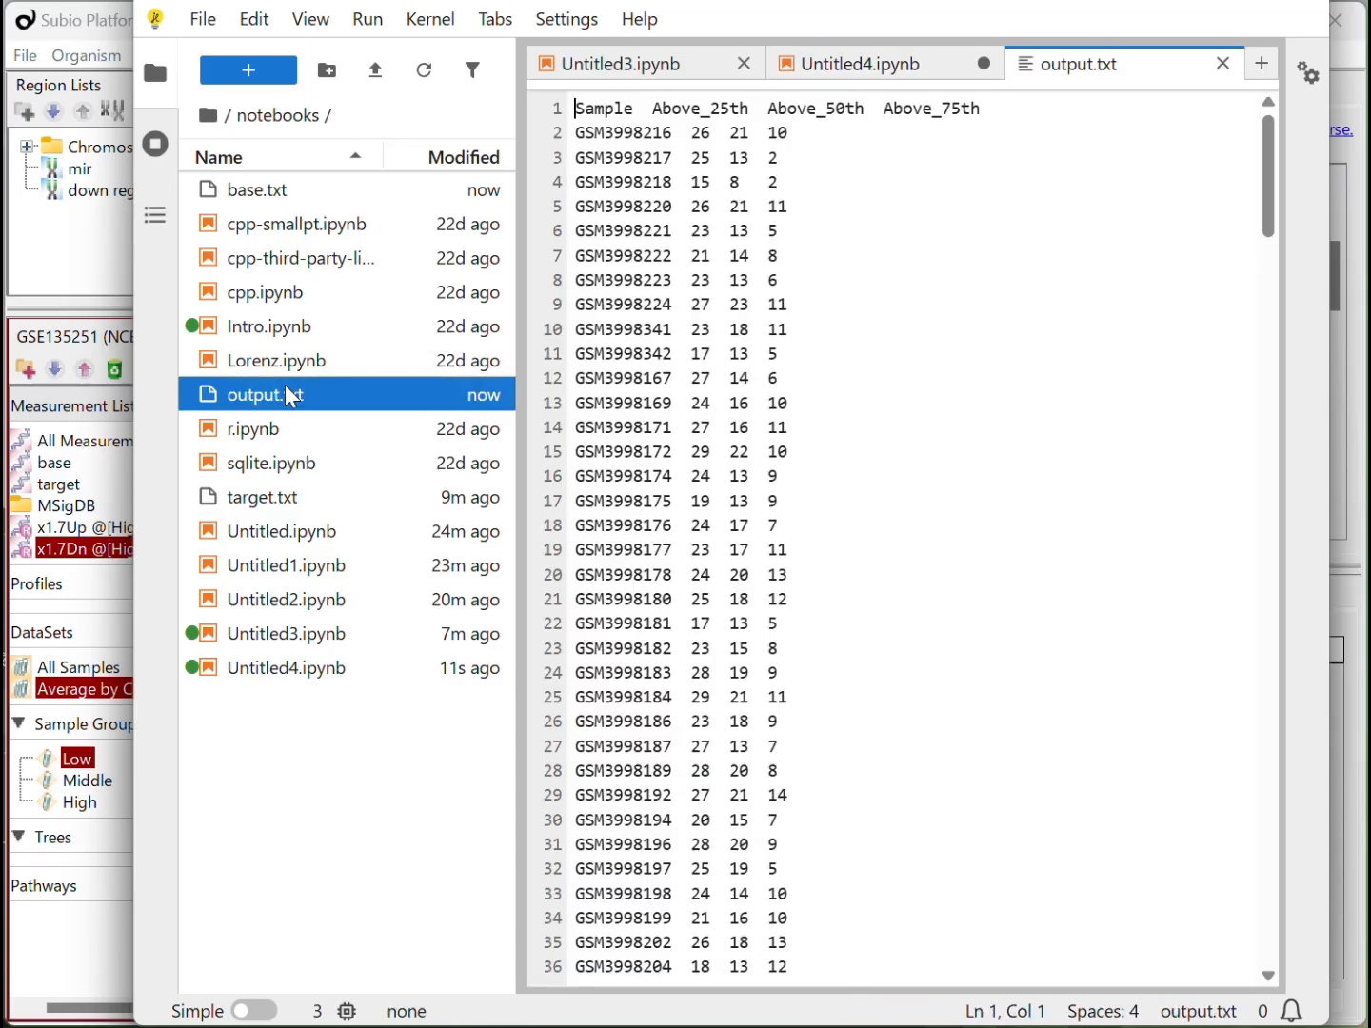
right_click(258, 398)
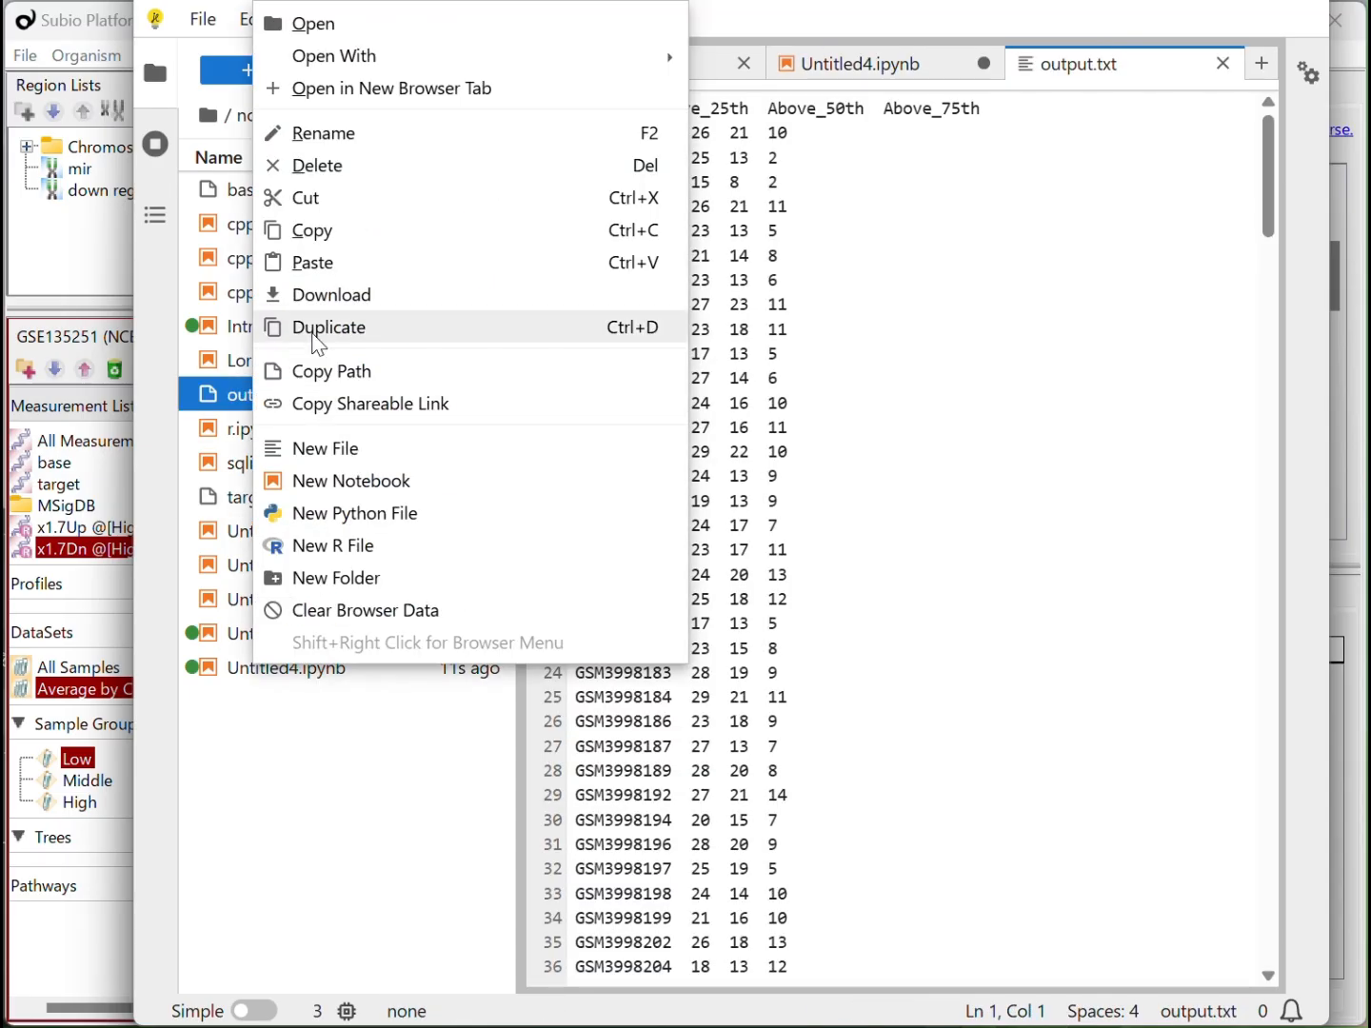
click(328, 296)
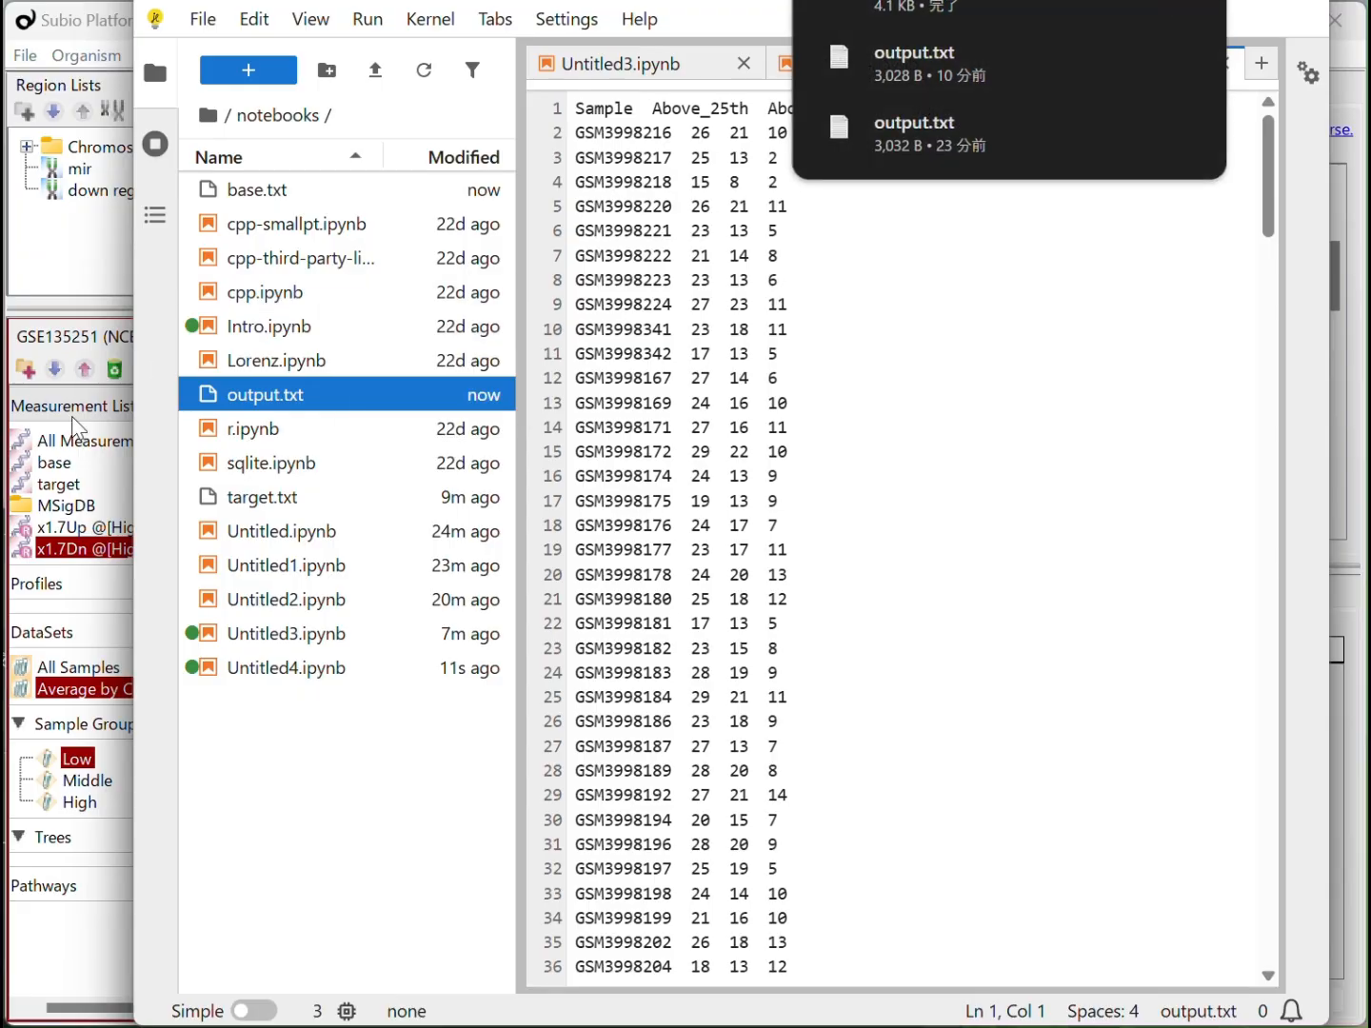
Switch to File Explorer and copy output.txt from the Downloads folder to the Desktop, replacing the existing file
key(alt+Tab)
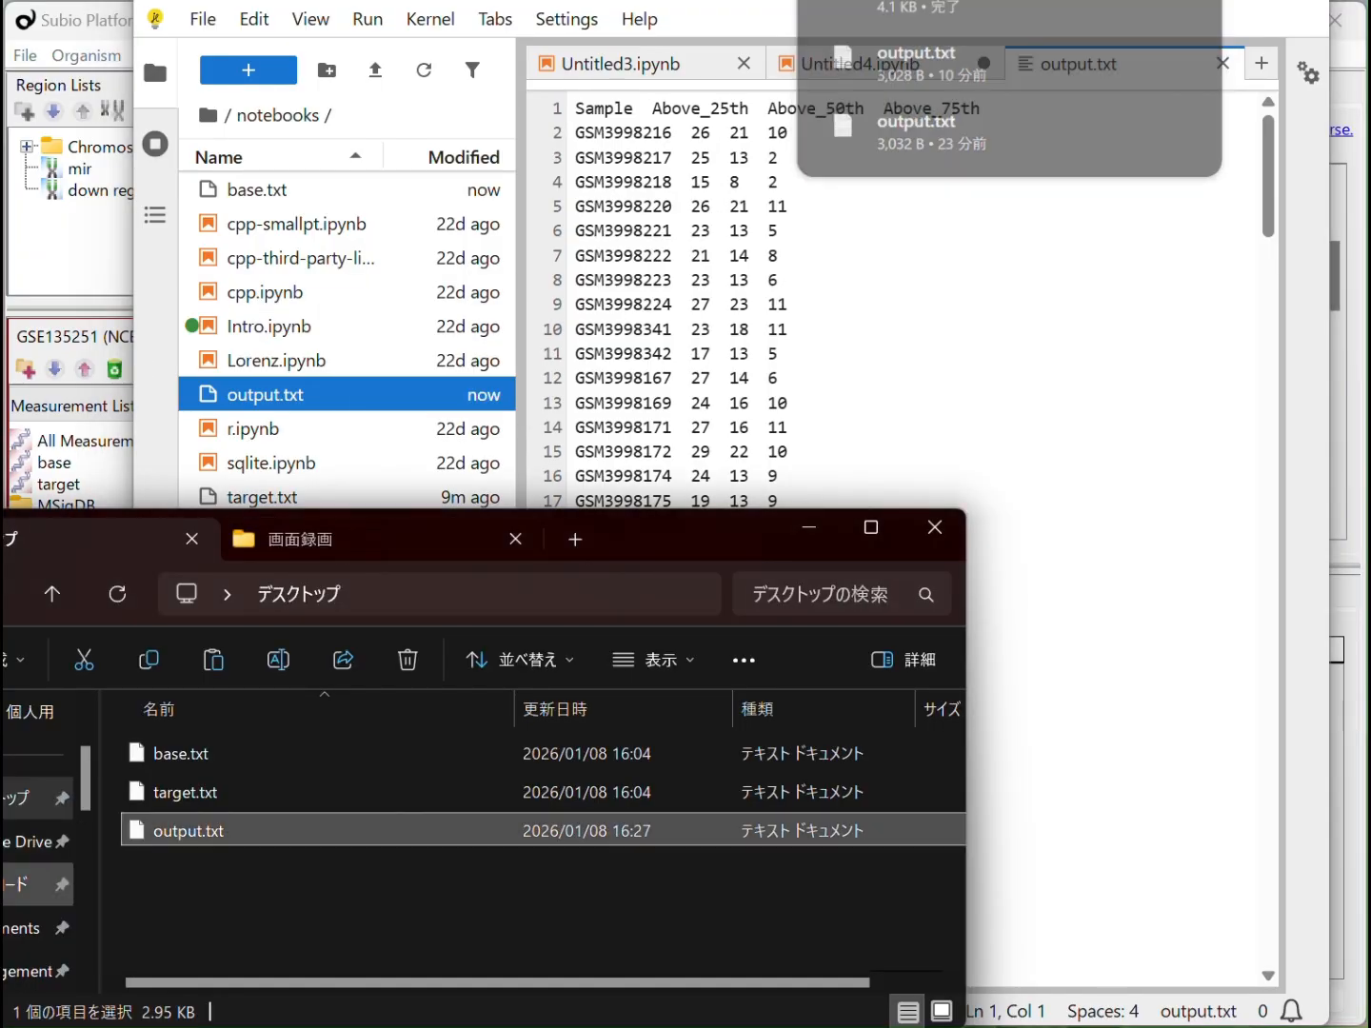
click(39, 885)
click(189, 798)
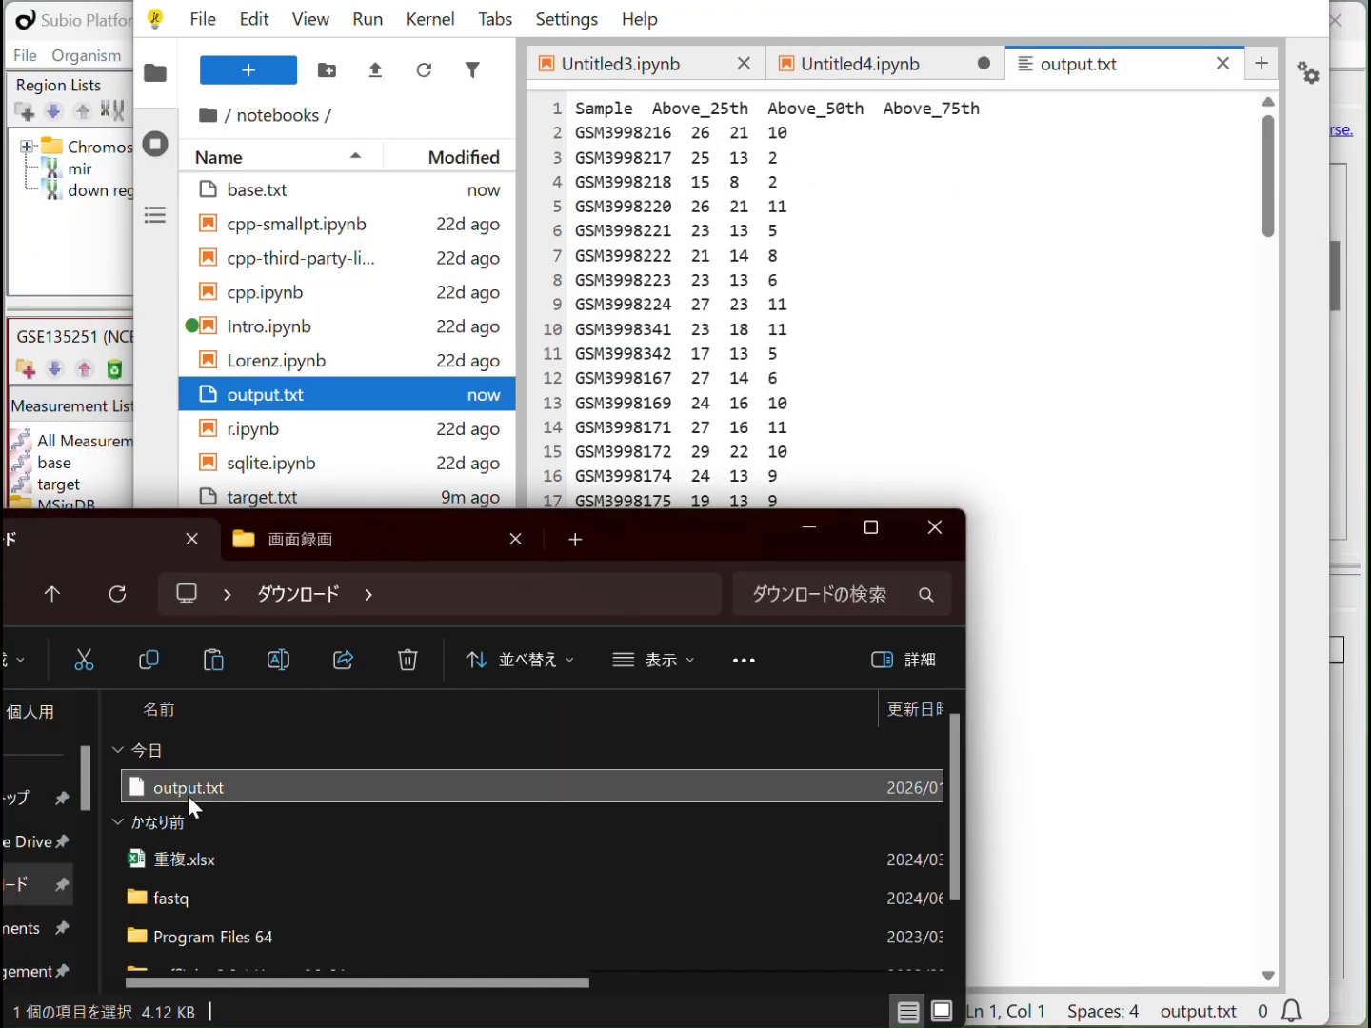
click(38, 799)
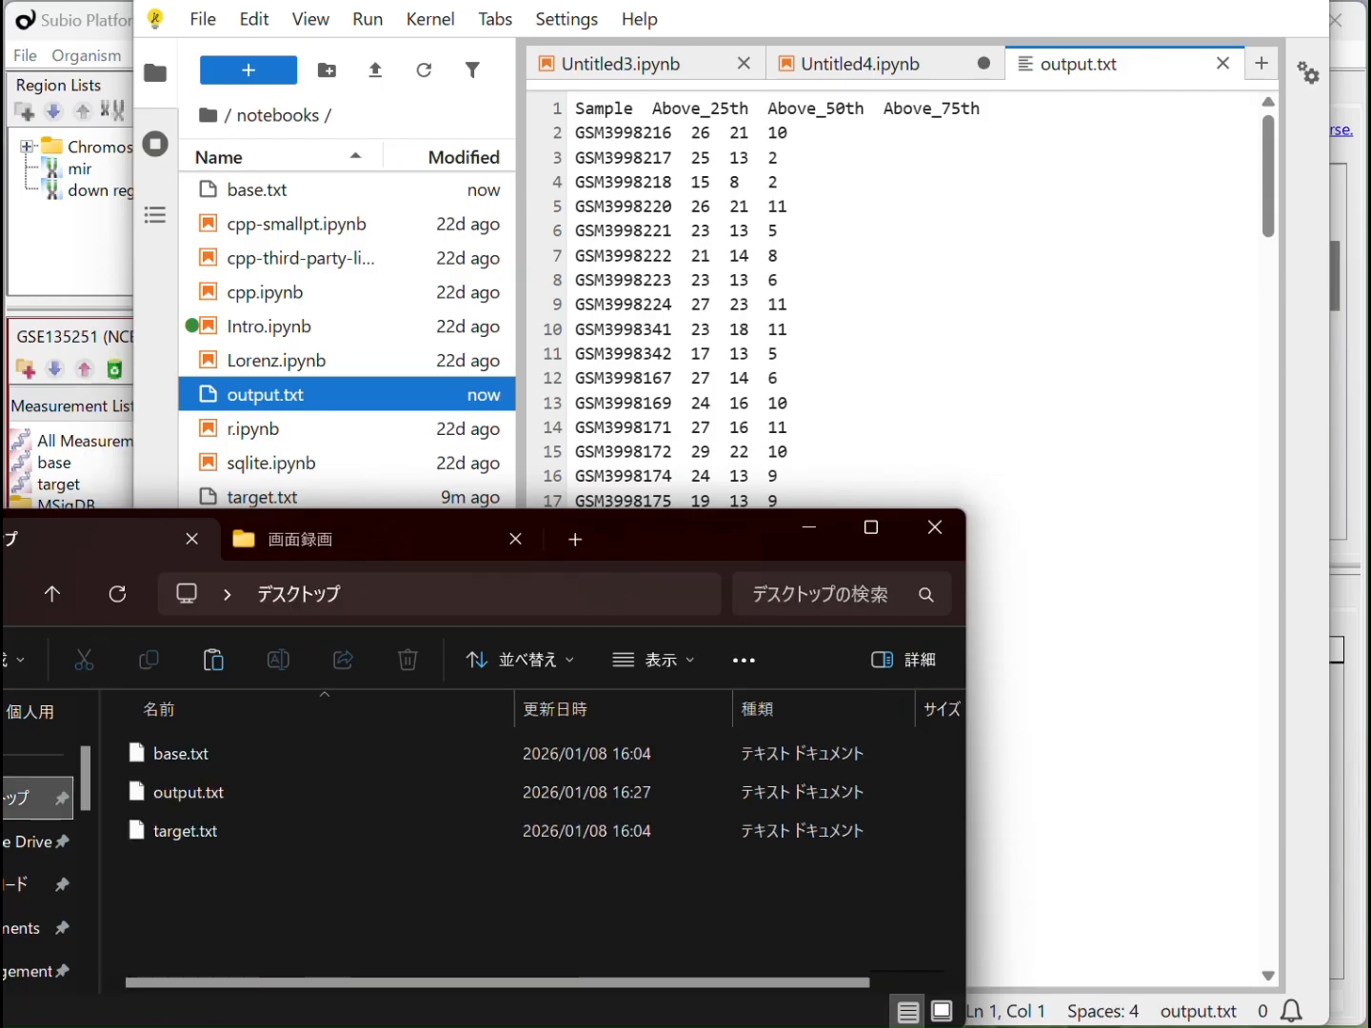
key(ctrl+v)
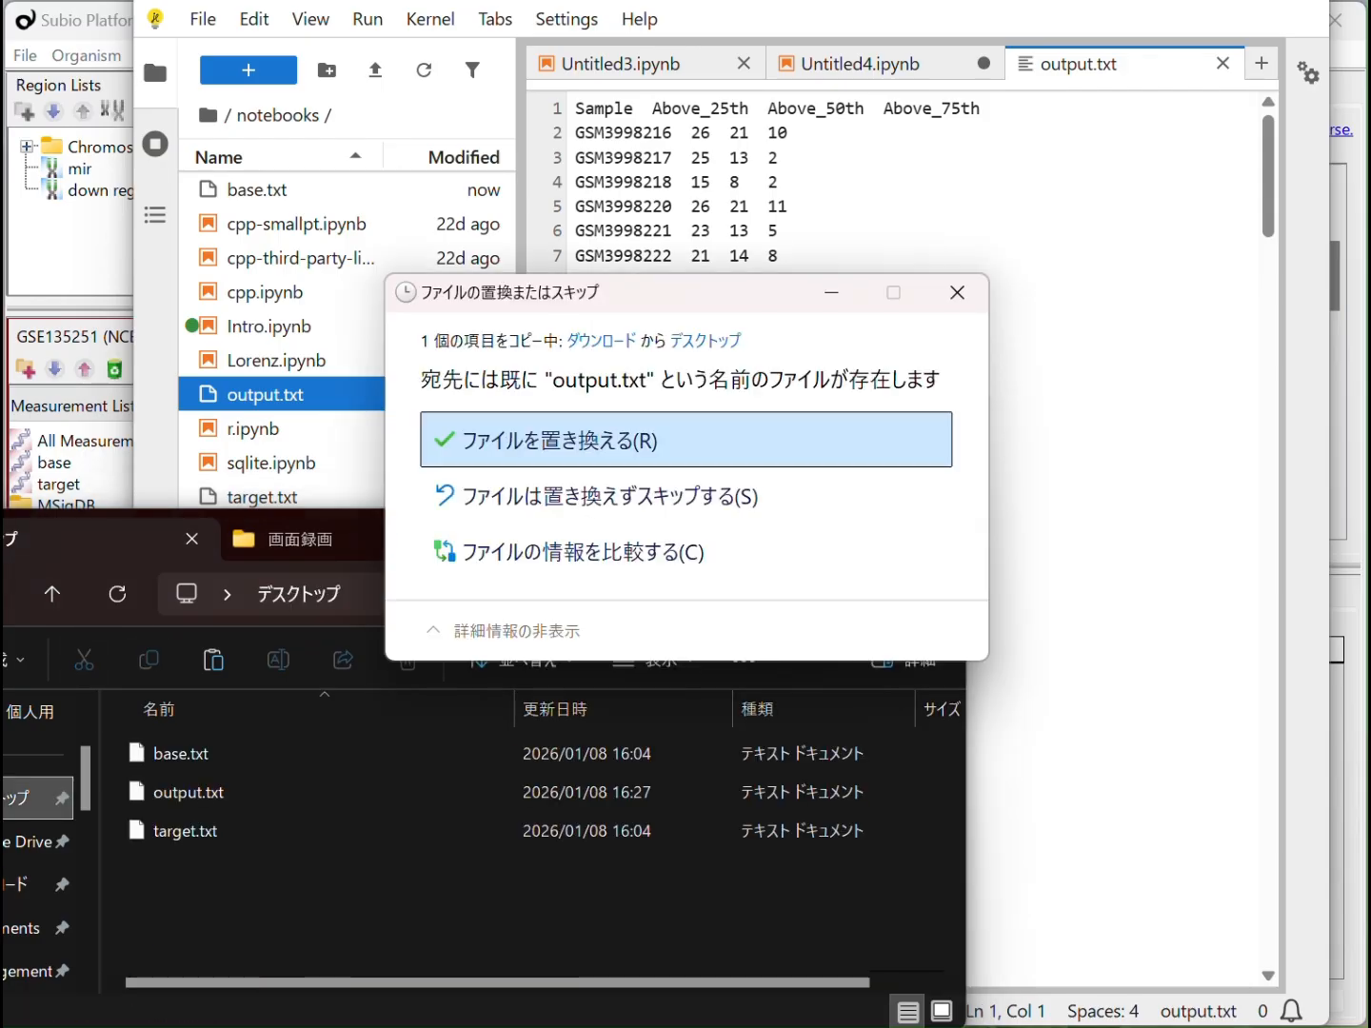
click(643, 447)
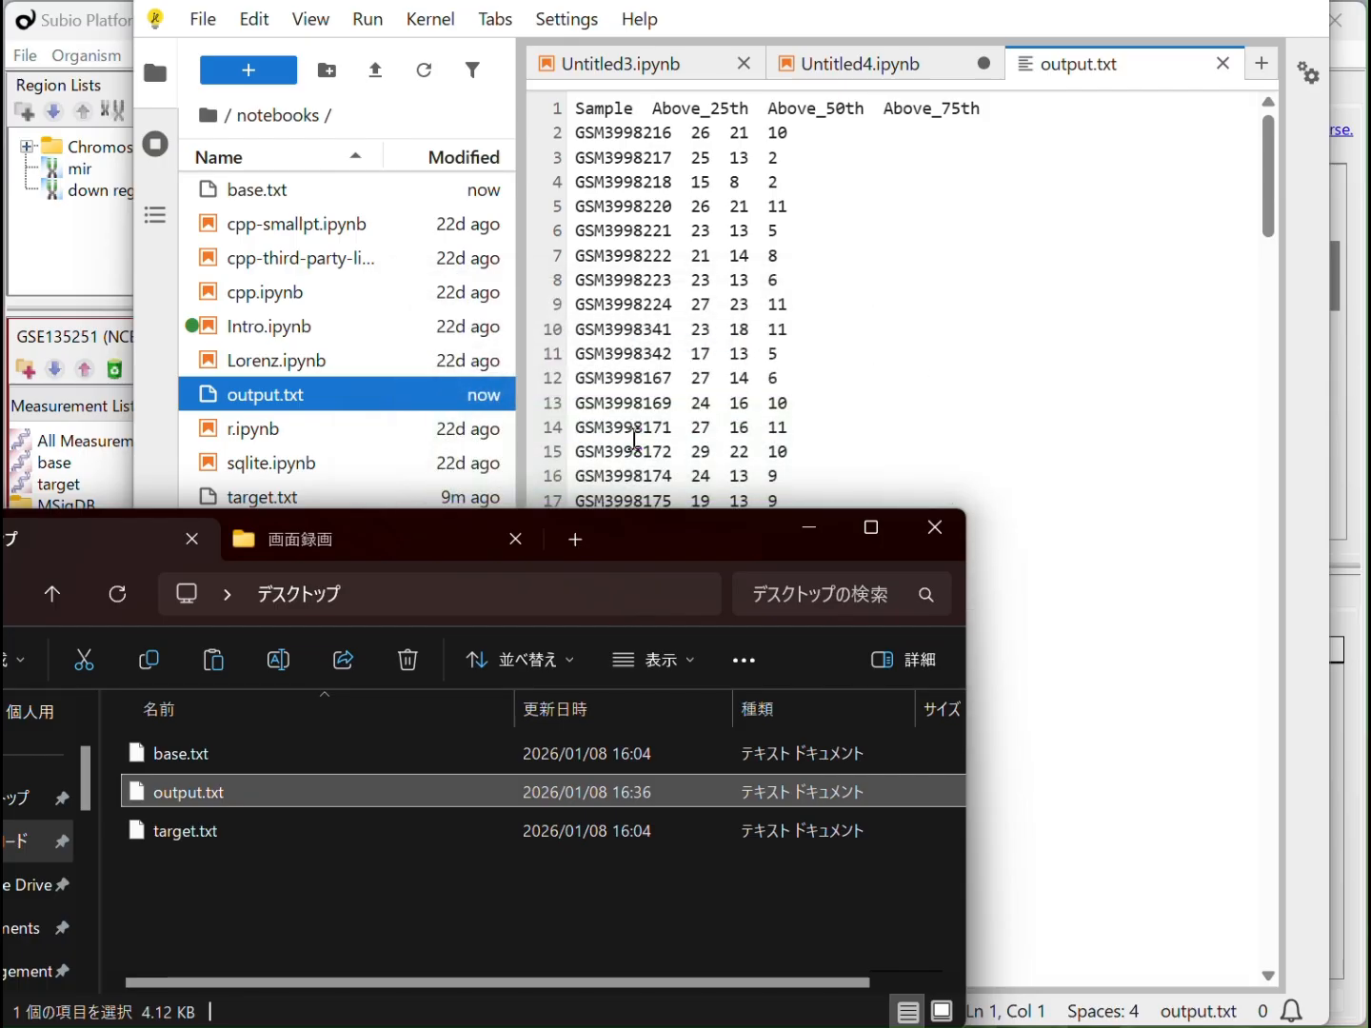
Switch to Subio Platform, open the series' parameter editor and choose output.txt from the Desktop as the Lookup import file
click(92, 288)
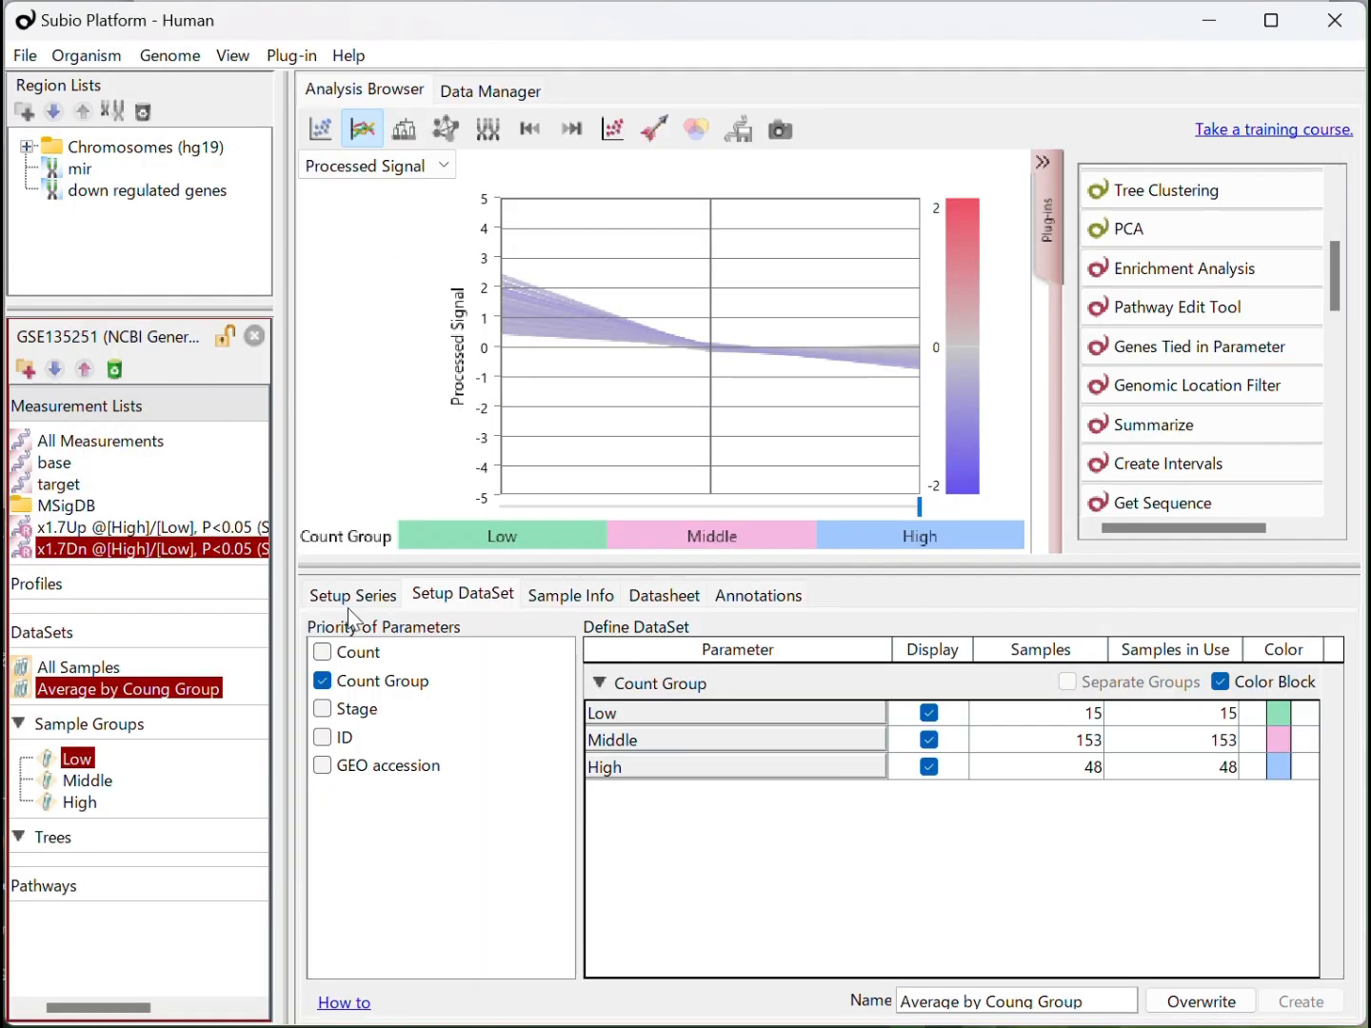
click(380, 598)
click(326, 634)
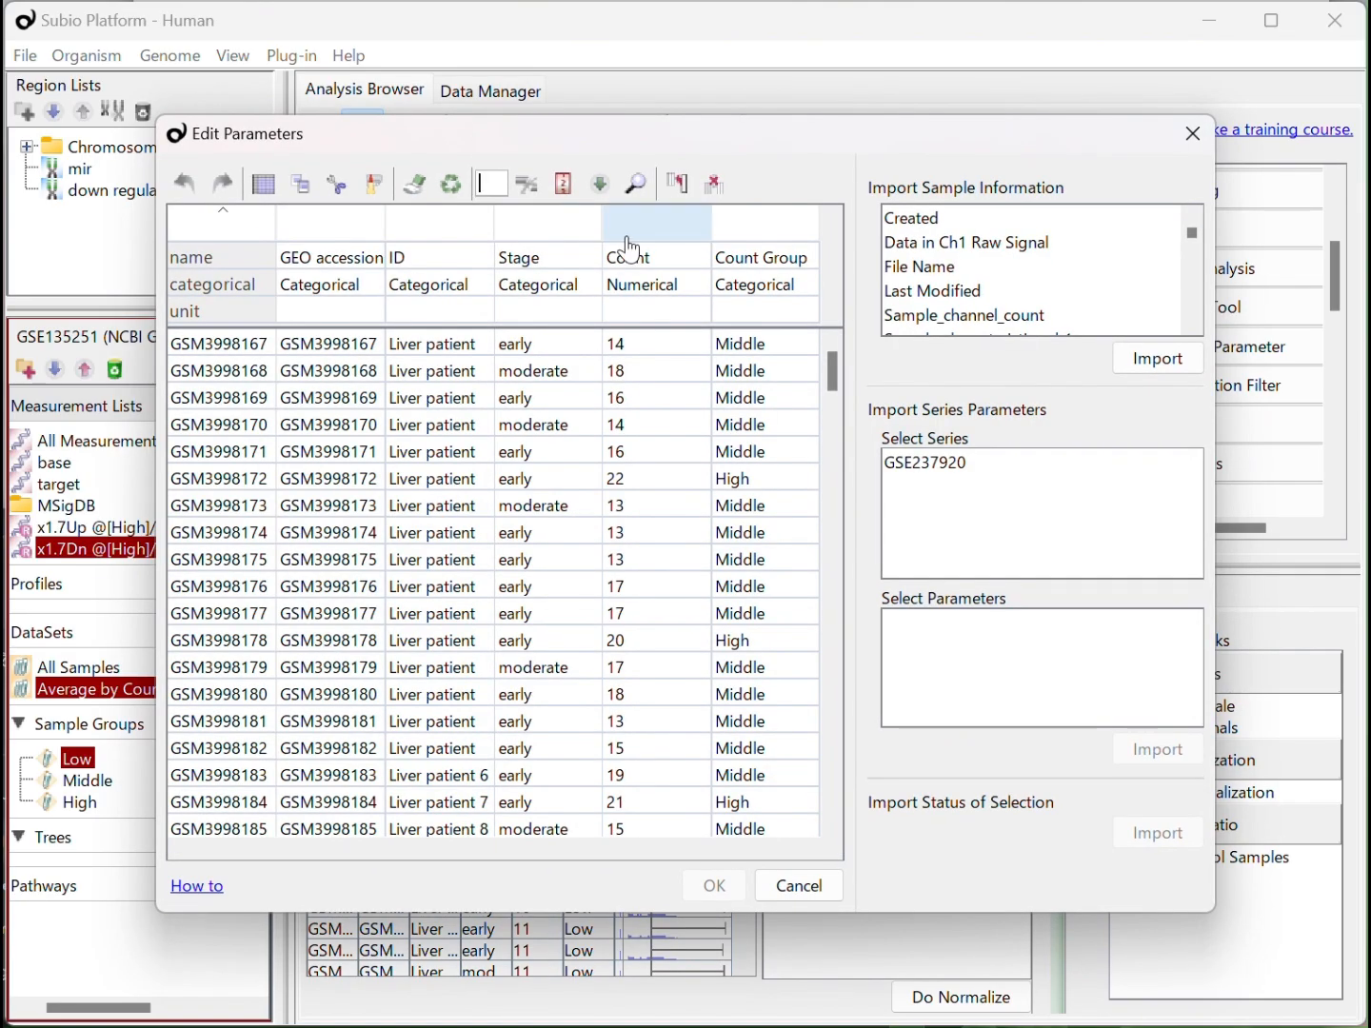
click(603, 182)
click(691, 426)
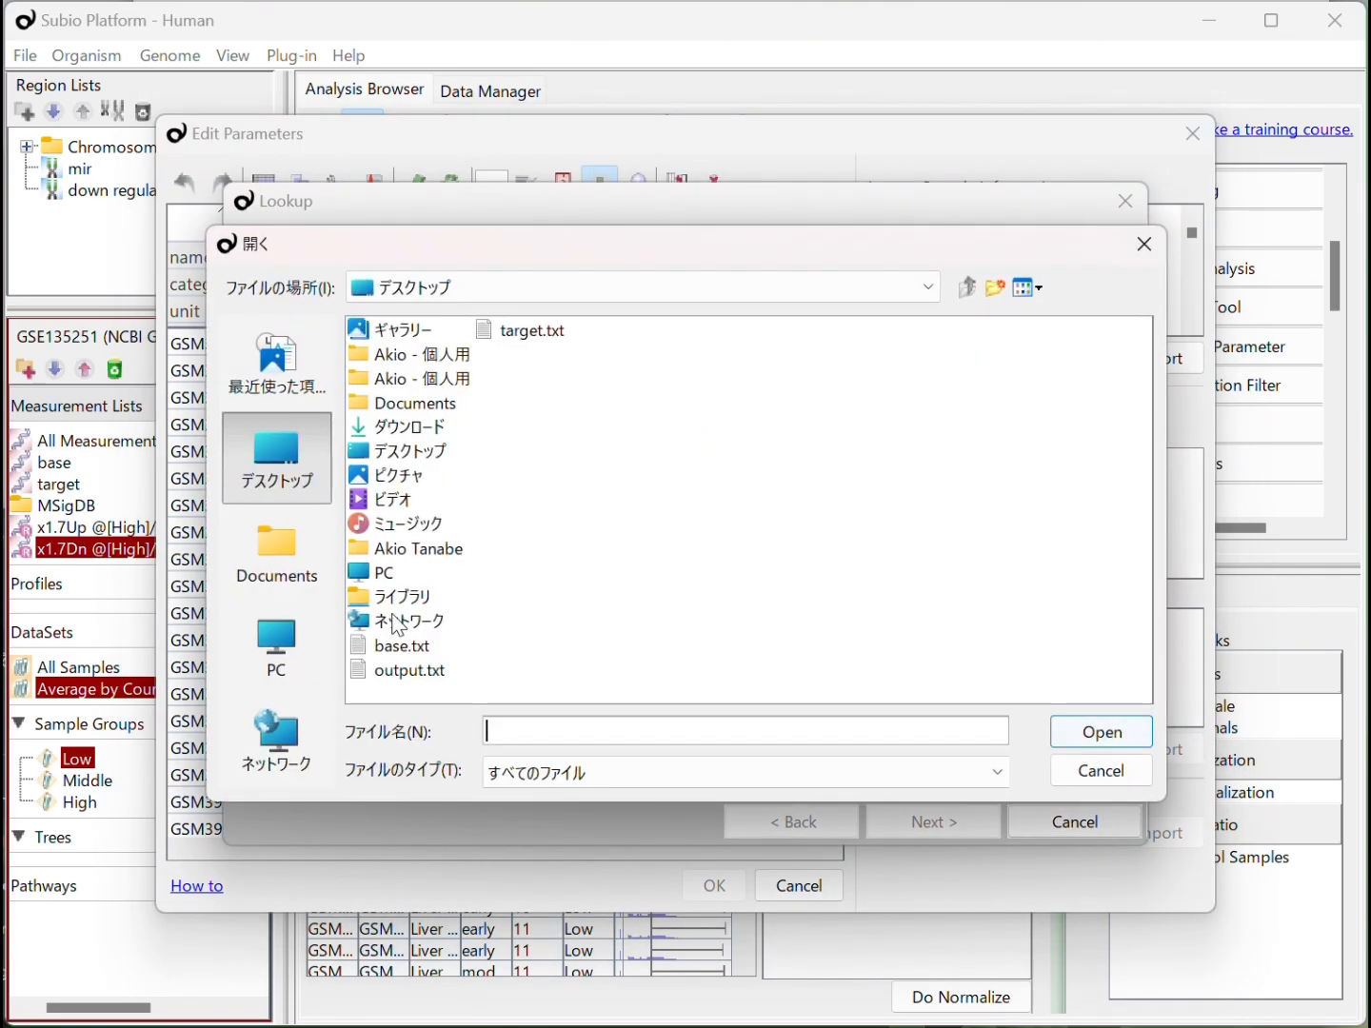
double_click(416, 667)
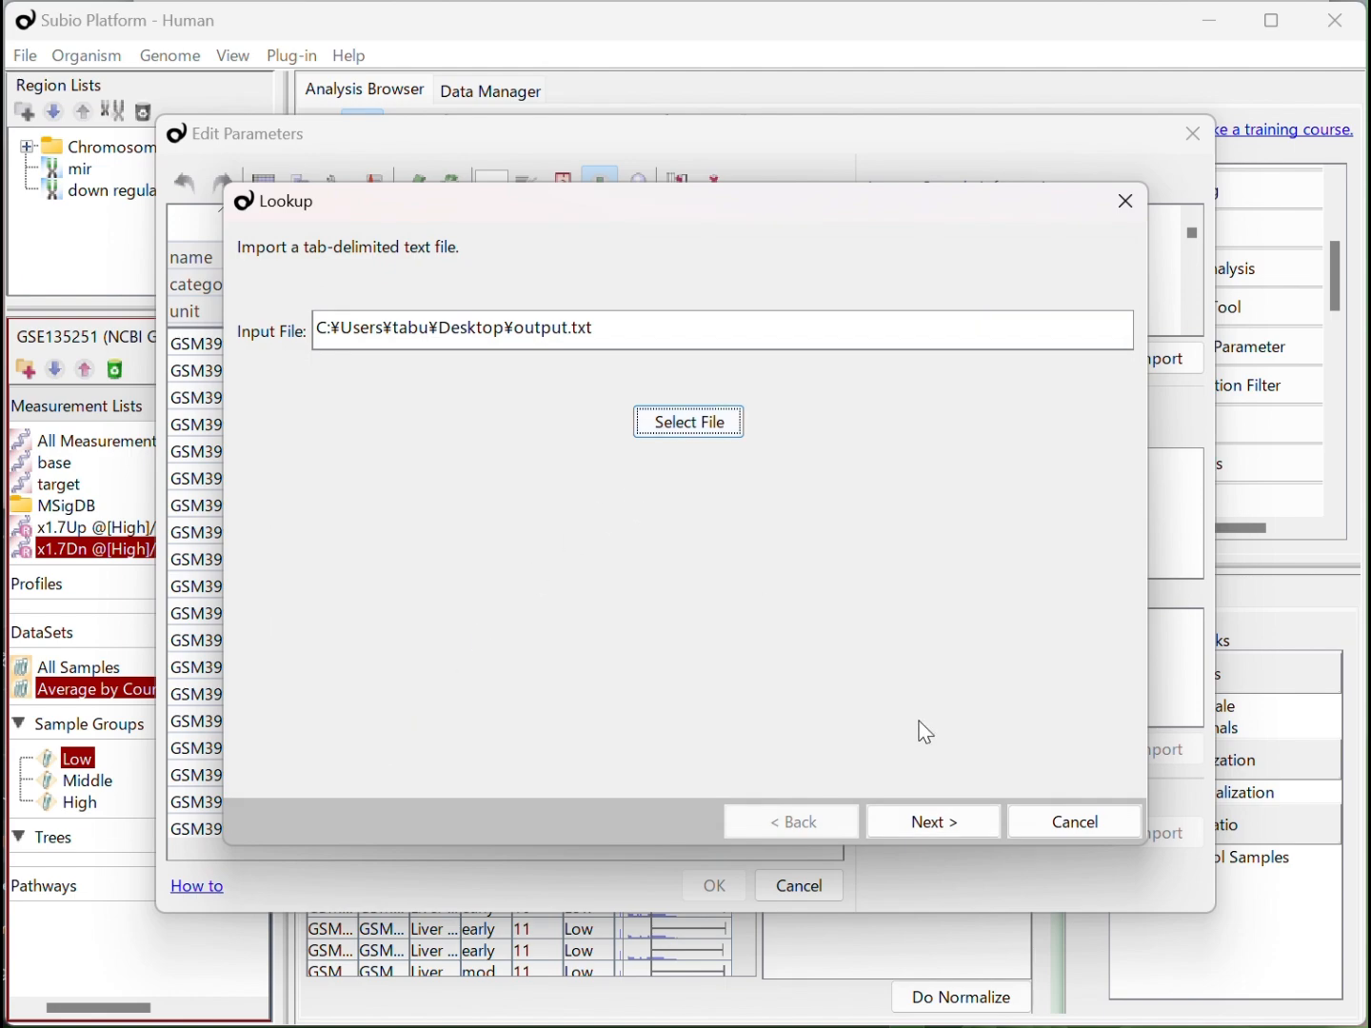
Match GEO accession to Sample, import the Above_25th, Above_50th and Above_75th columns, and apply the parameter edits
click(953, 820)
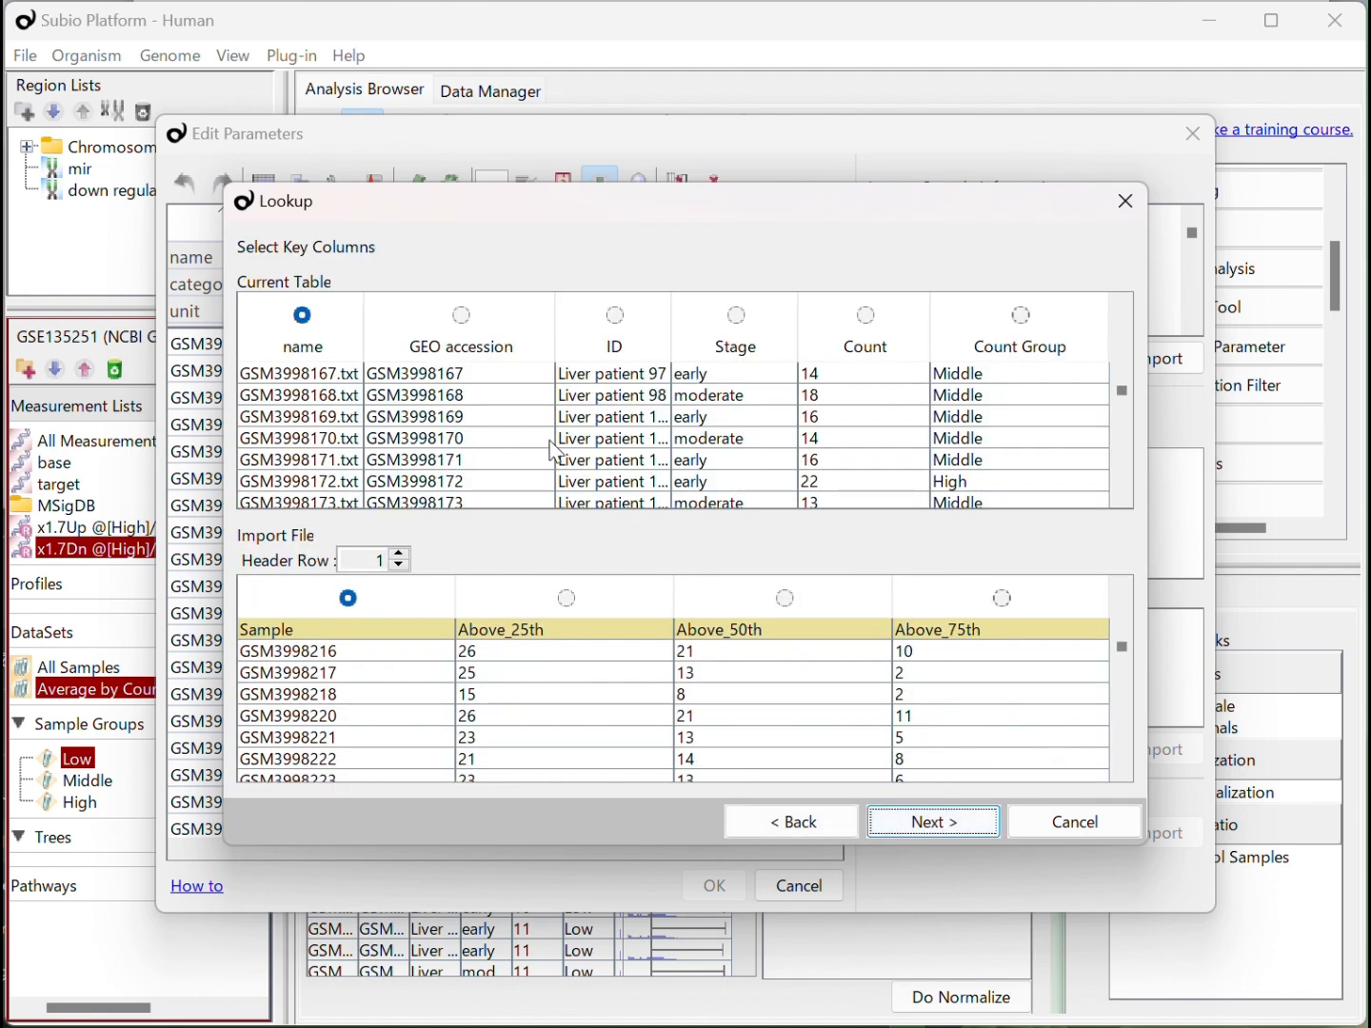
click(461, 316)
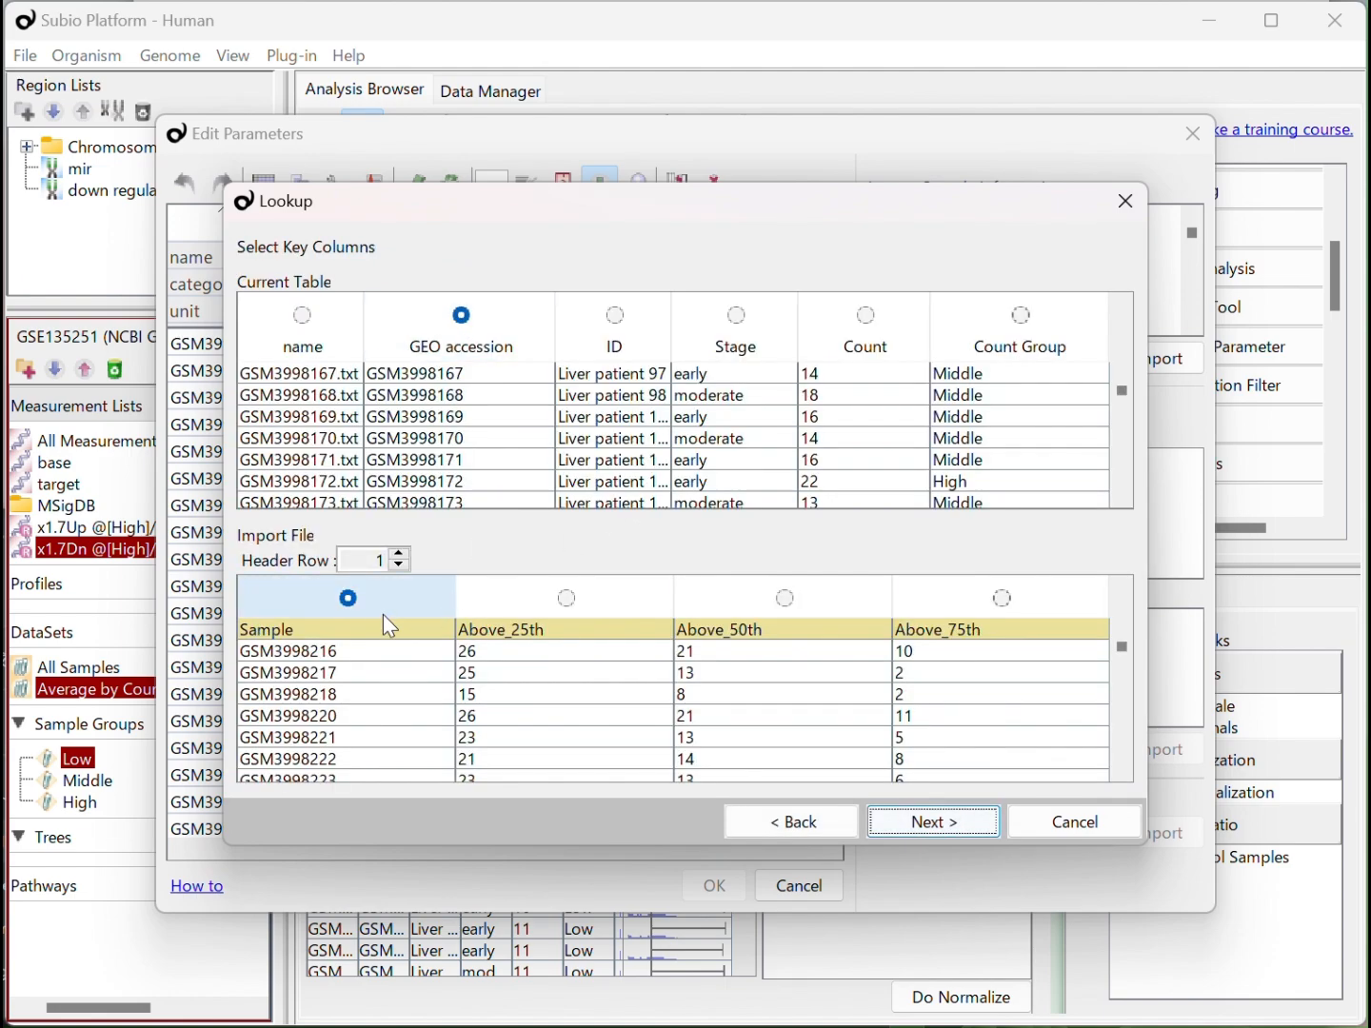
click(913, 826)
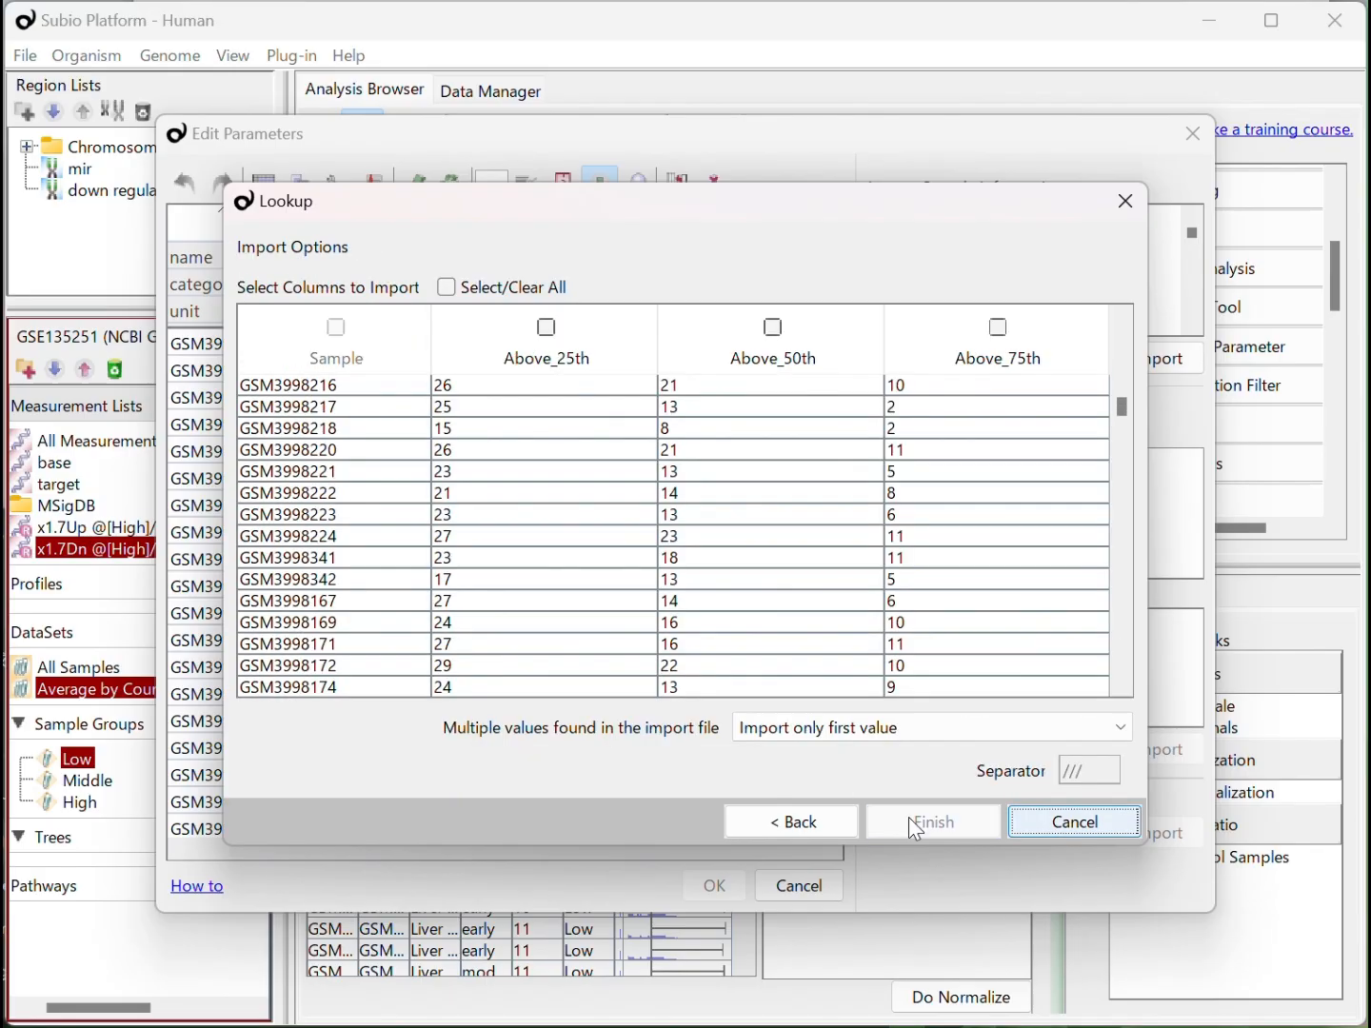
click(458, 285)
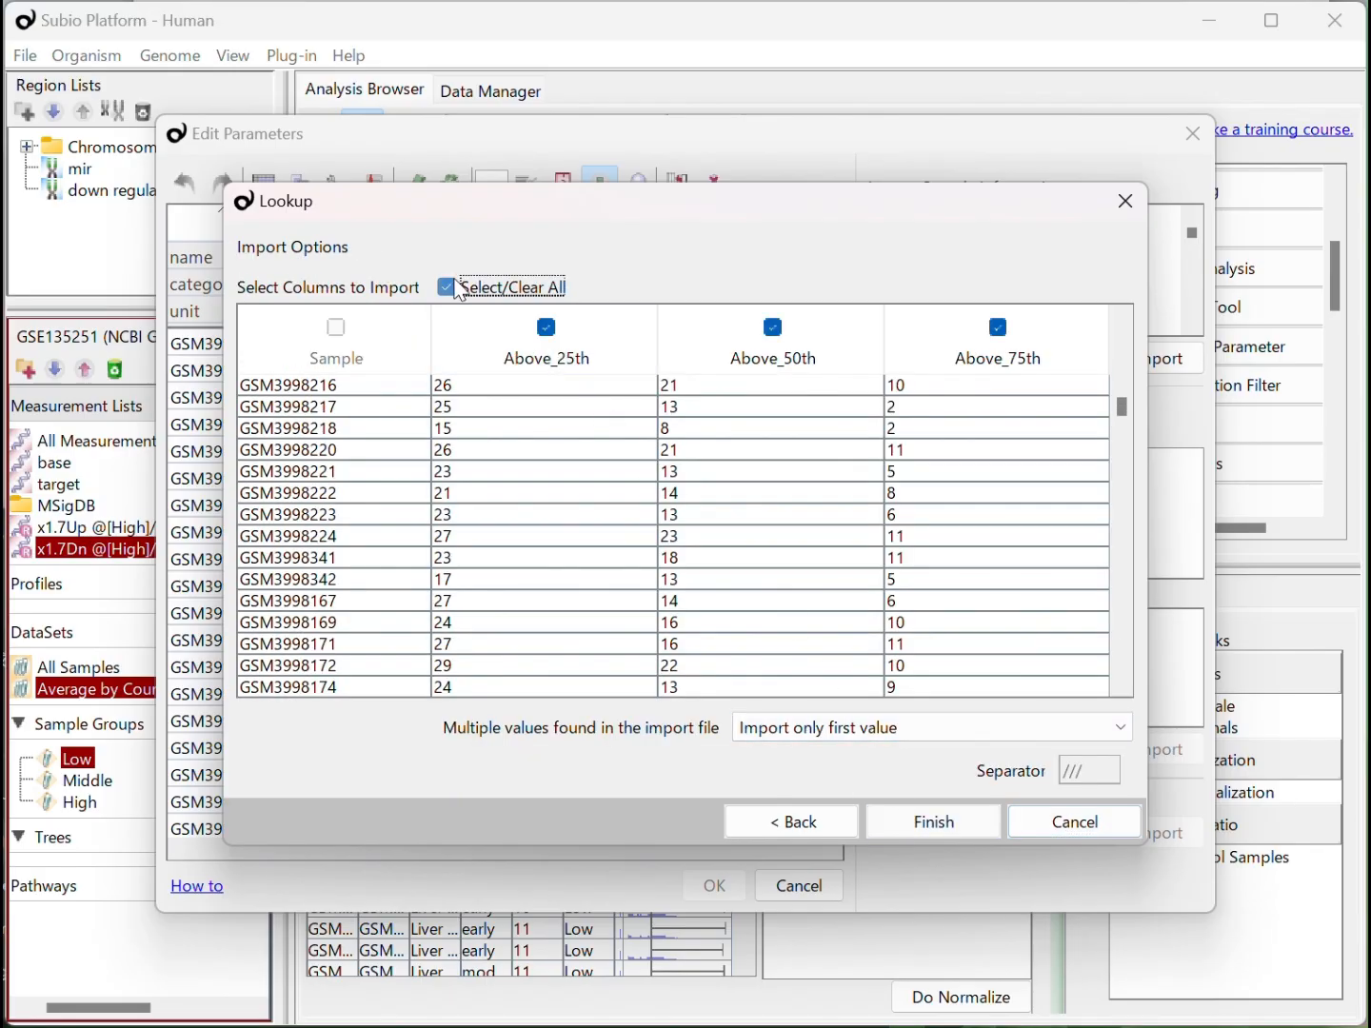
click(940, 826)
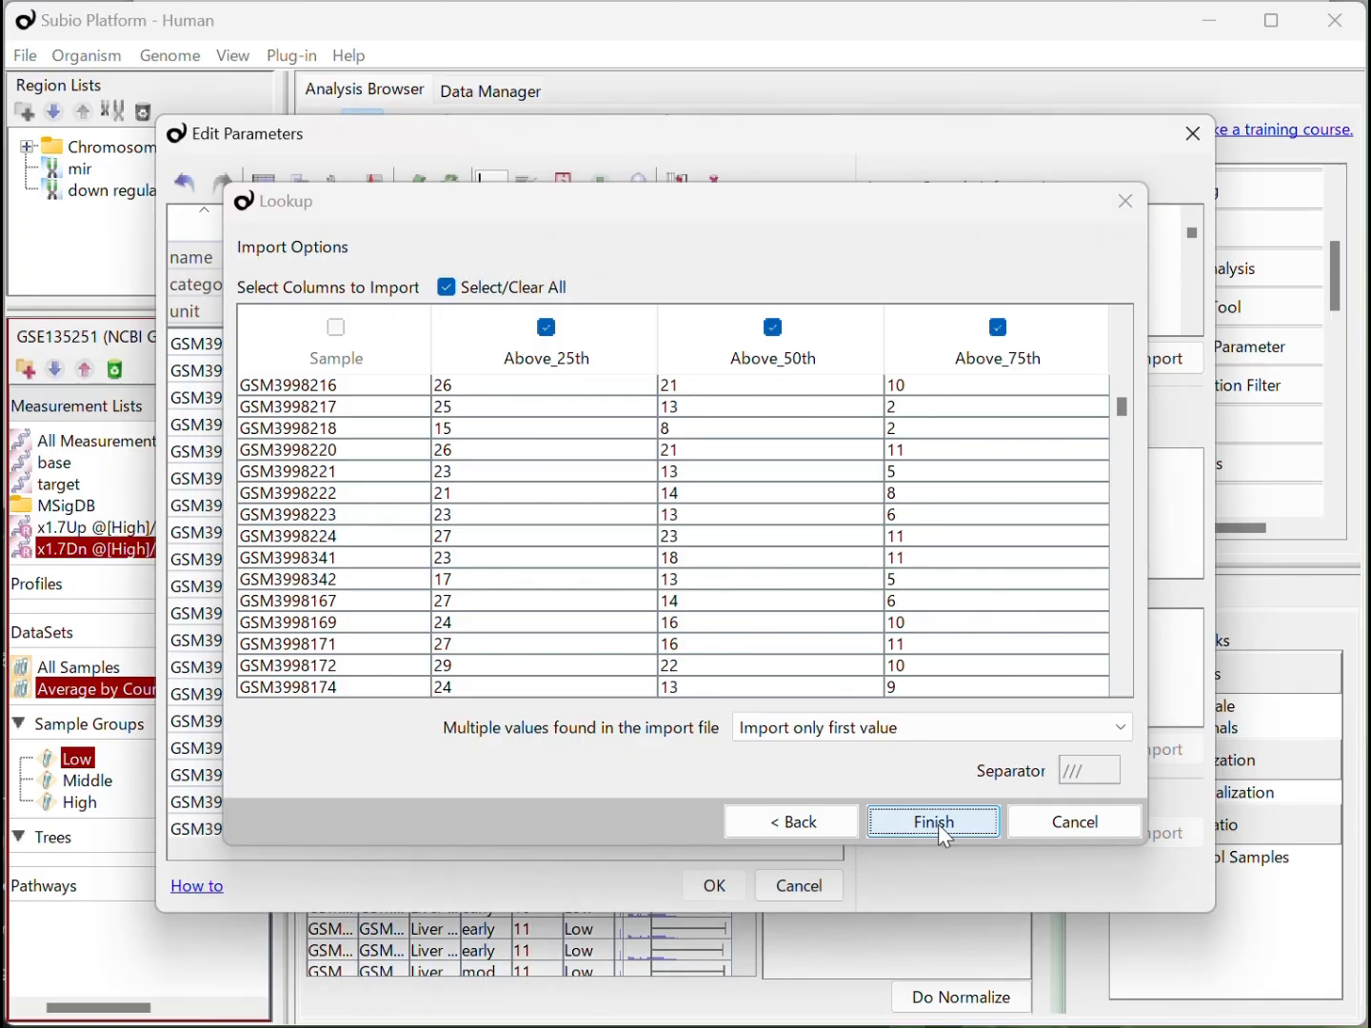
click(734, 892)
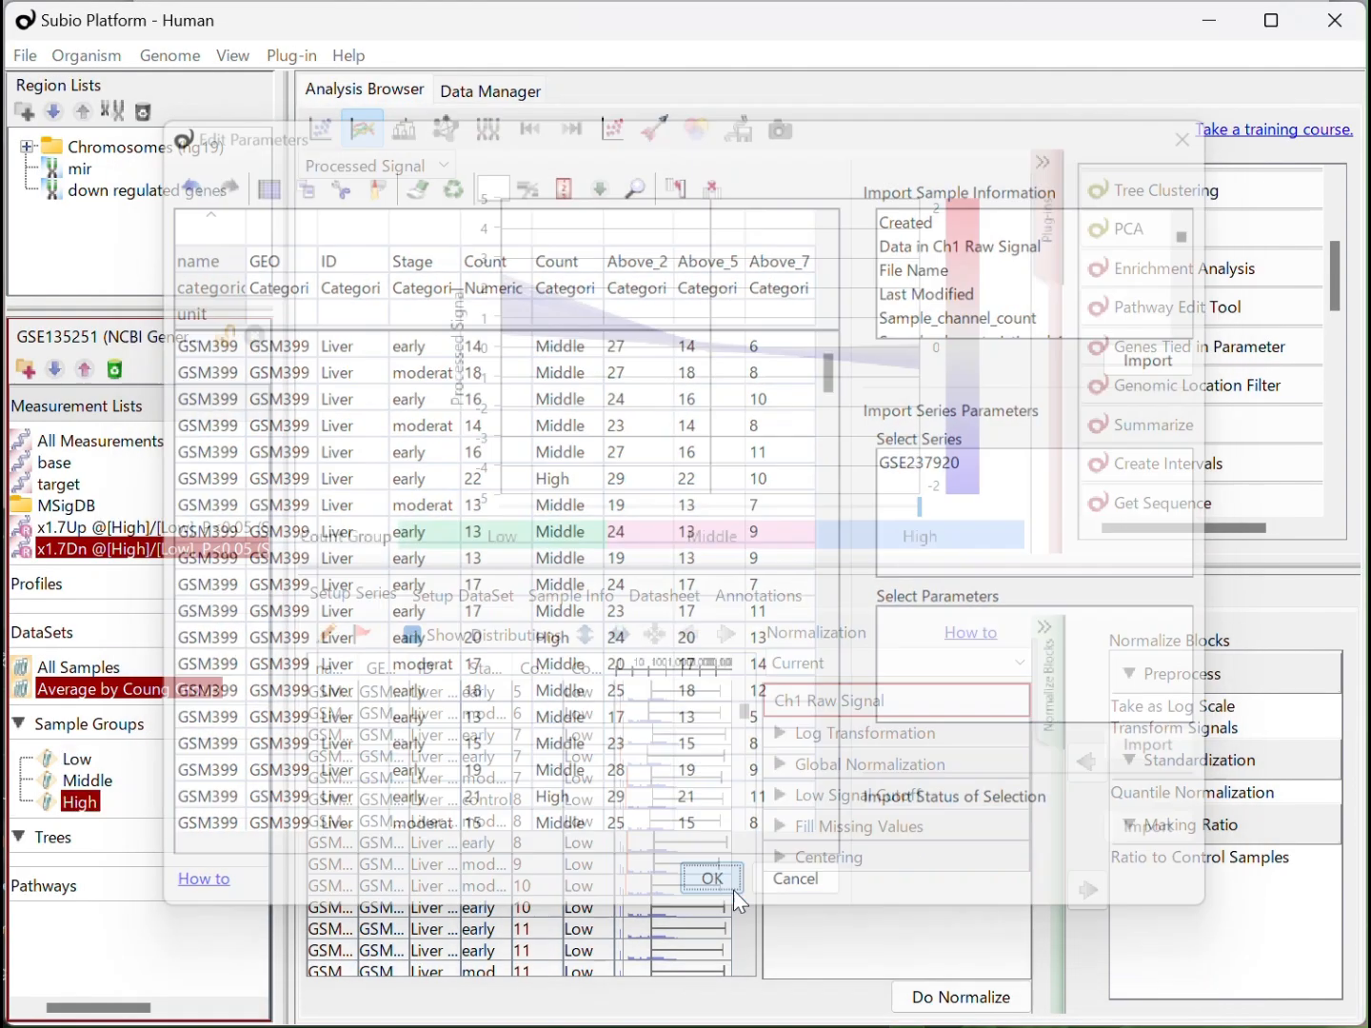